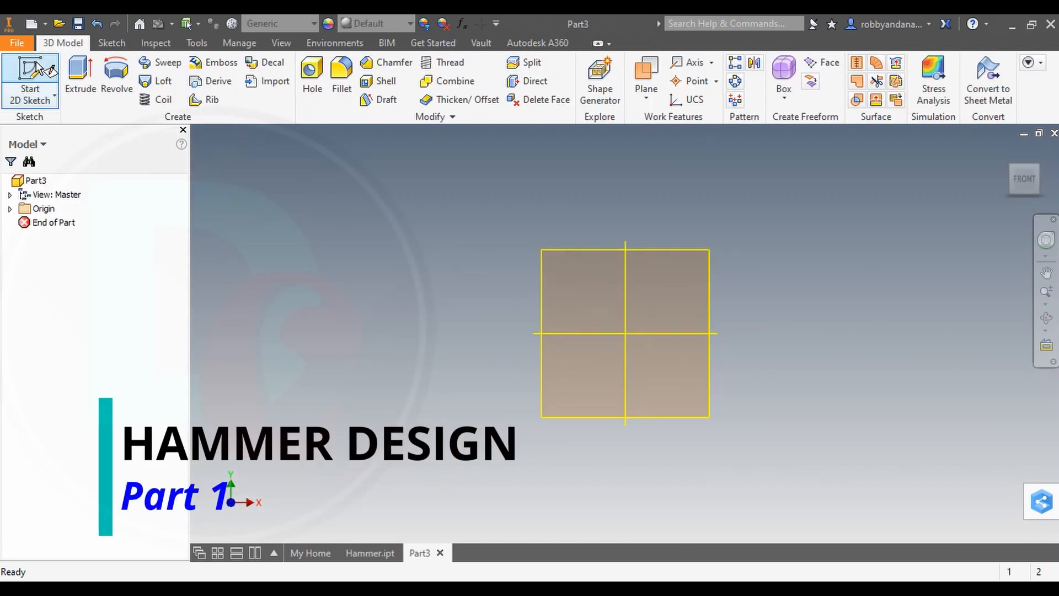
Start a sketch on the front (XY) plane and draw a 20 by 20 mm two-point center rectangle centred on the origin
{"action": "left_click", "coordinate": [36, 63]}
{"action": "left_click", "coordinate": [650, 277]}
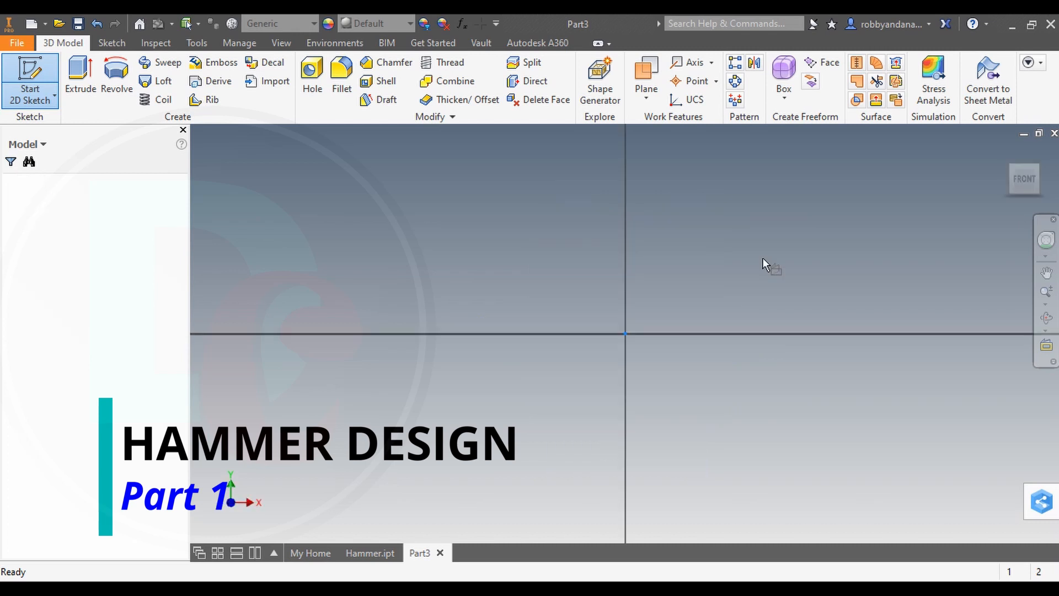
{"action": "left_click", "coordinate": [212, 95]}
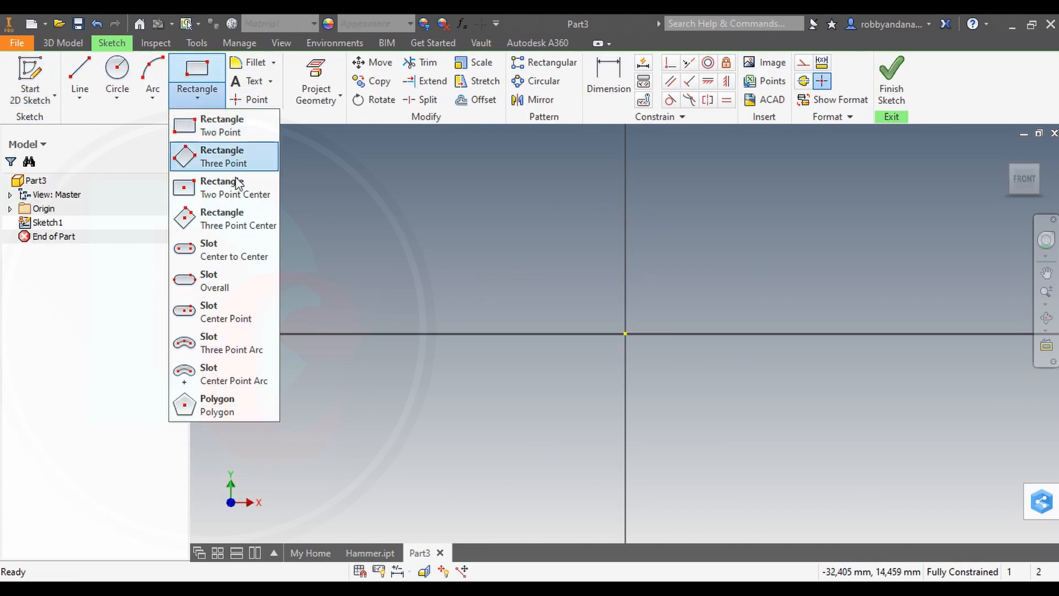
{"action": "left_click", "coordinate": [235, 193]}
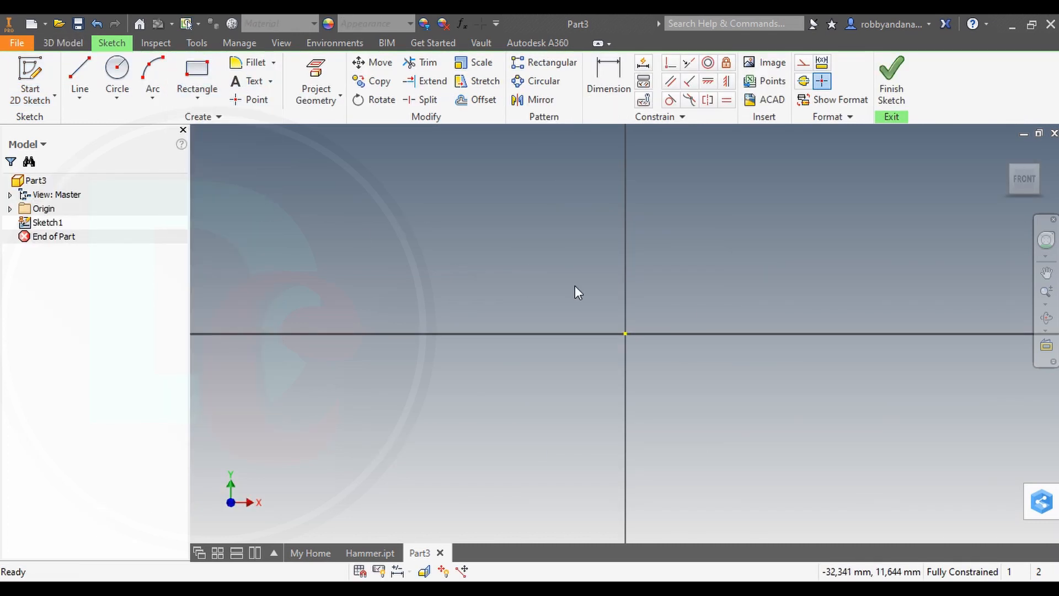
{"action": "left_click", "coordinate": [625, 333]}
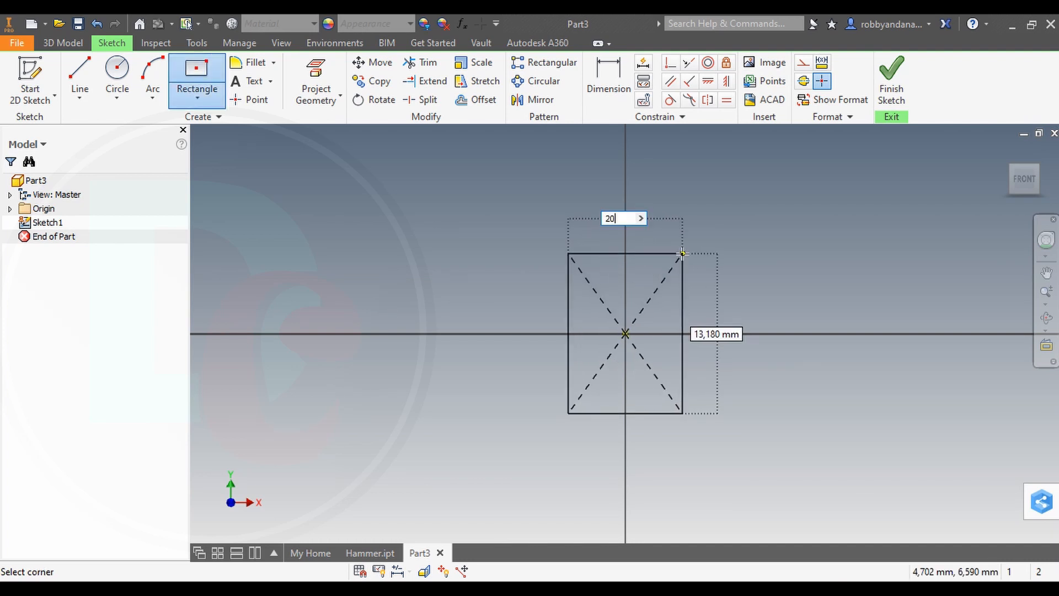
{"action": "type", "text": "20"}
{"action": "key", "text": "Tab"}
{"action": "type", "text": "20"}
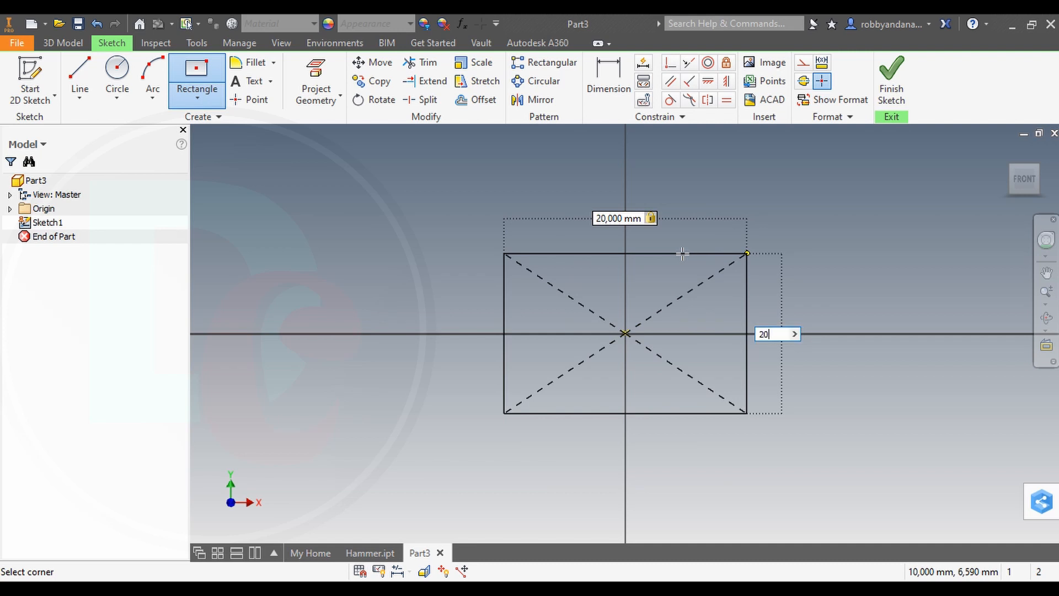
{"action": "key", "text": "Return"}
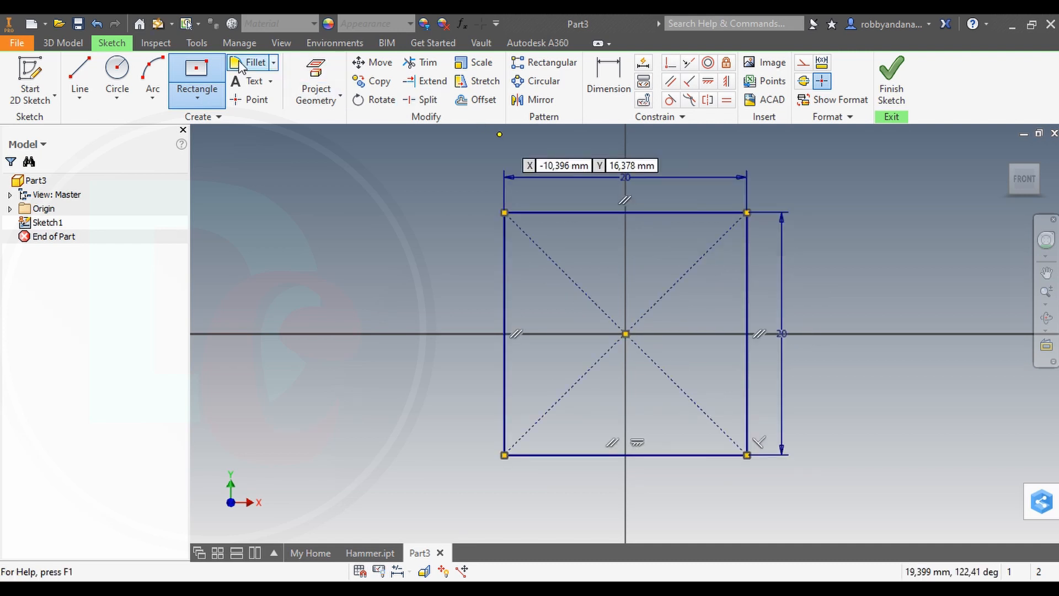
Round all four corners of the square with 5 mm sketch fillets and finish the sketch
{"action": "left_click", "coordinate": [251, 63]}
{"action": "type", "text": "5"}
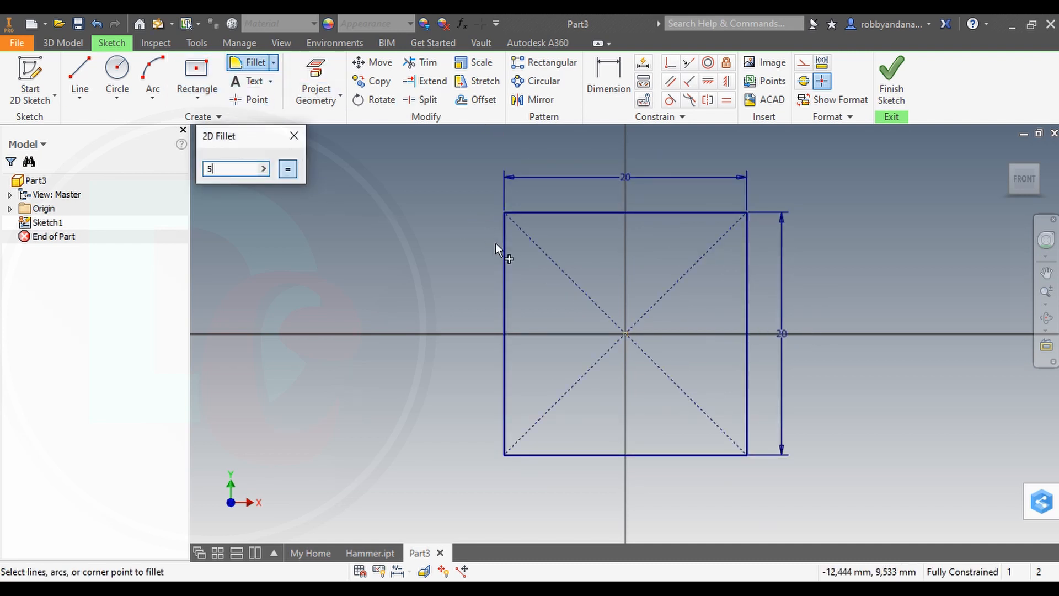
{"action": "left_click", "coordinate": [505, 251]}
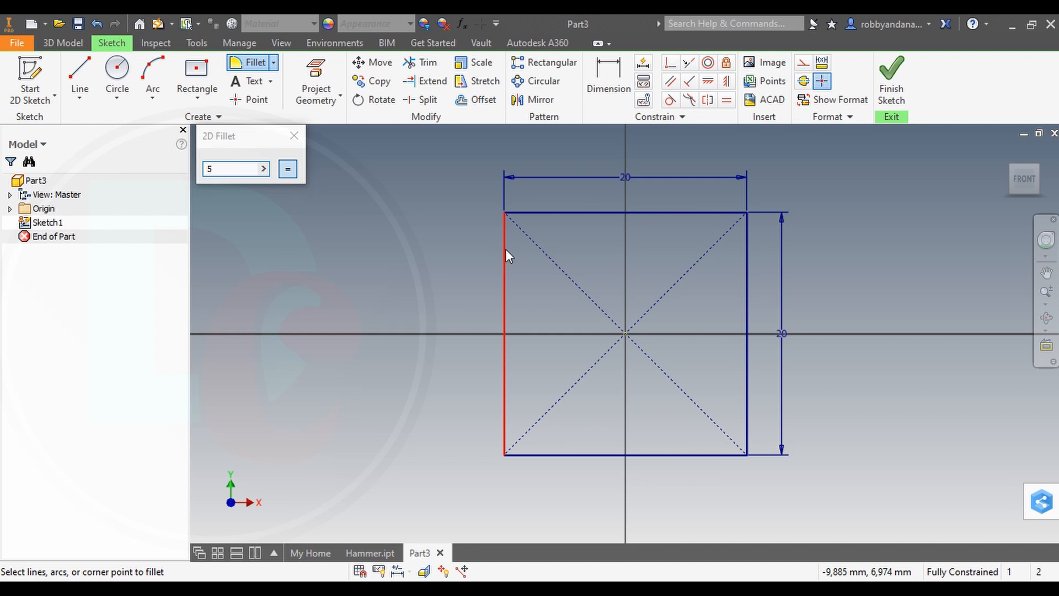
{"action": "left_click", "coordinate": [529, 210]}
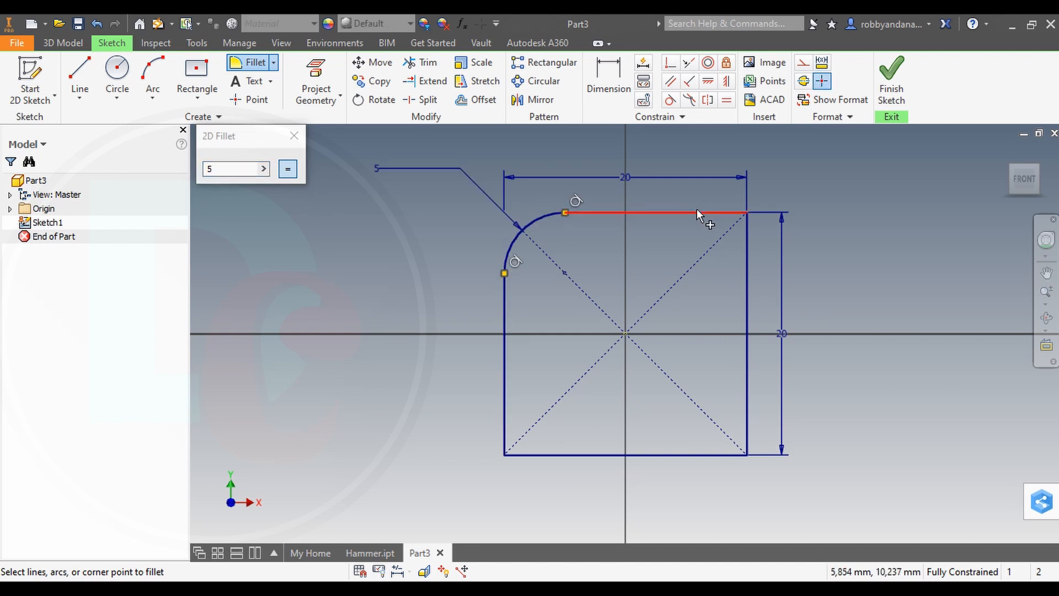
{"action": "left_click", "coordinate": [697, 213]}
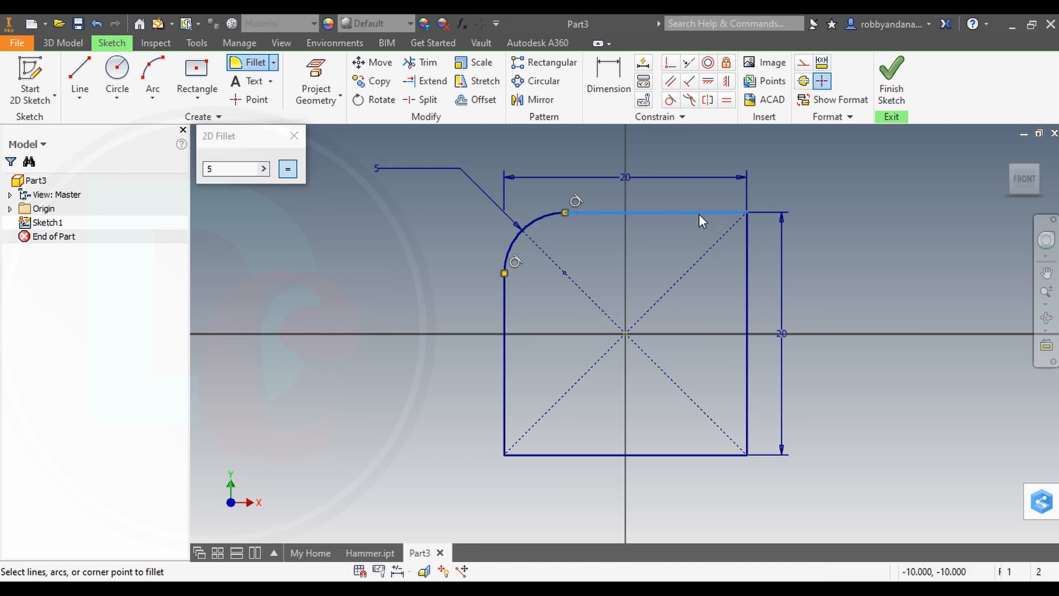
{"action": "left_click", "coordinate": [748, 255]}
{"action": "left_click", "coordinate": [744, 422]}
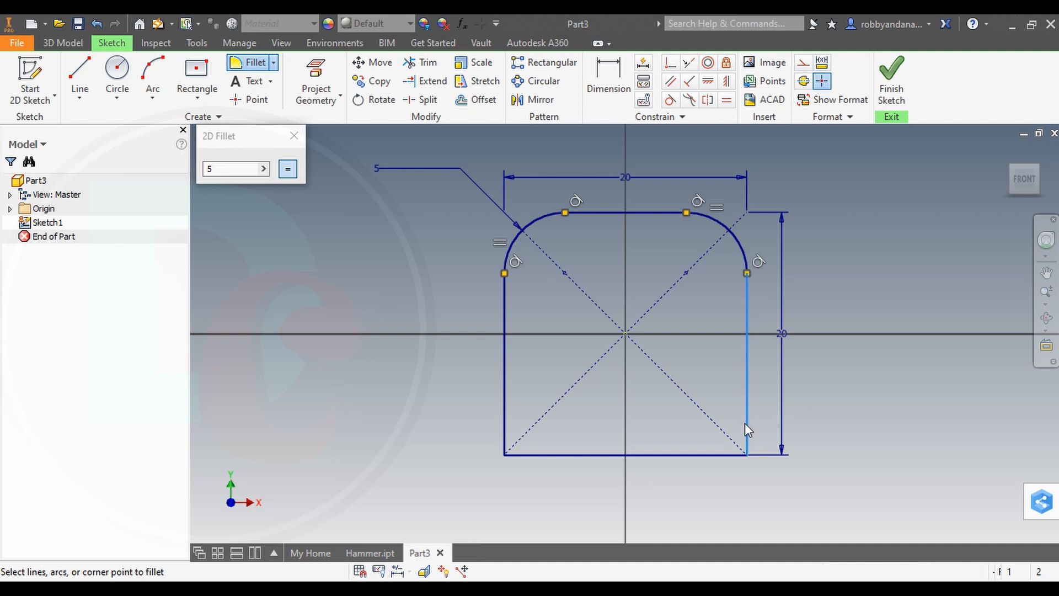
{"action": "left_click", "coordinate": [713, 456]}
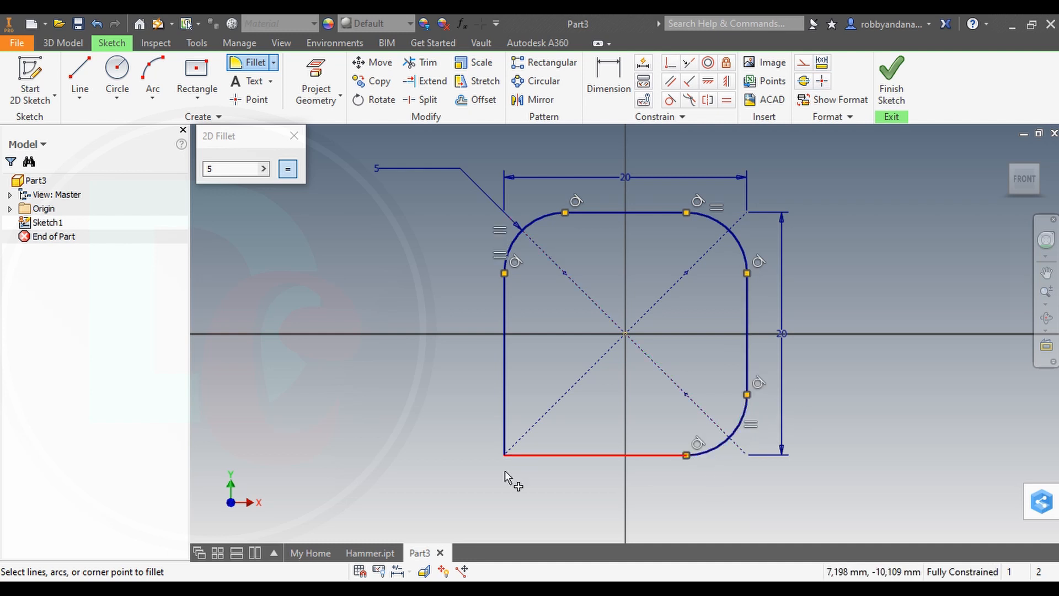
{"action": "left_click", "coordinate": [550, 456]}
{"action": "left_click", "coordinate": [504, 425]}
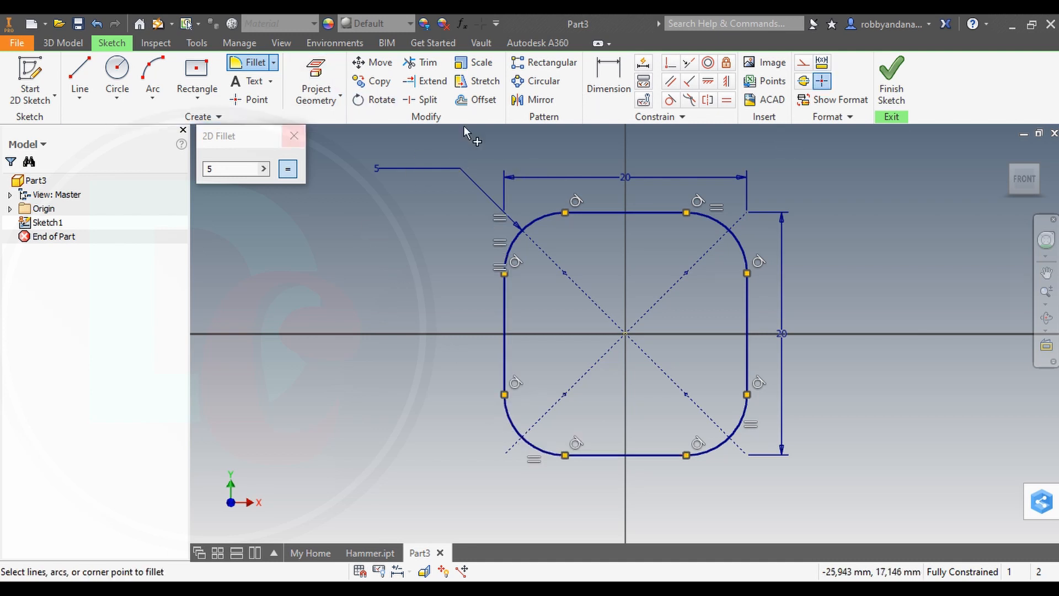
{"action": "left_click", "coordinate": [879, 91]}
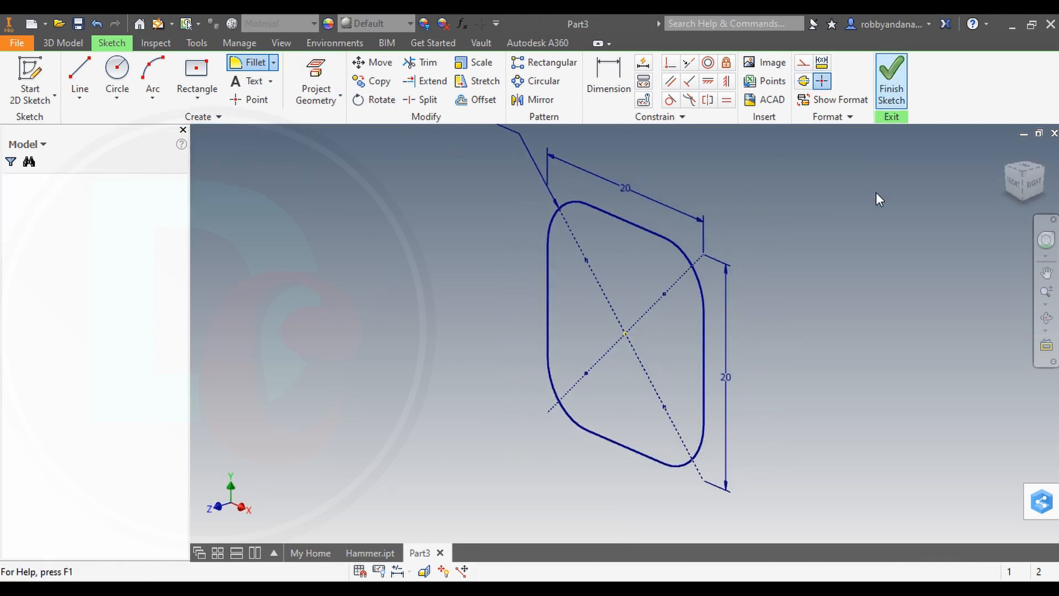
Extrude the rounded square profile 17 mm
{"action": "left_click", "coordinate": [96, 80]}
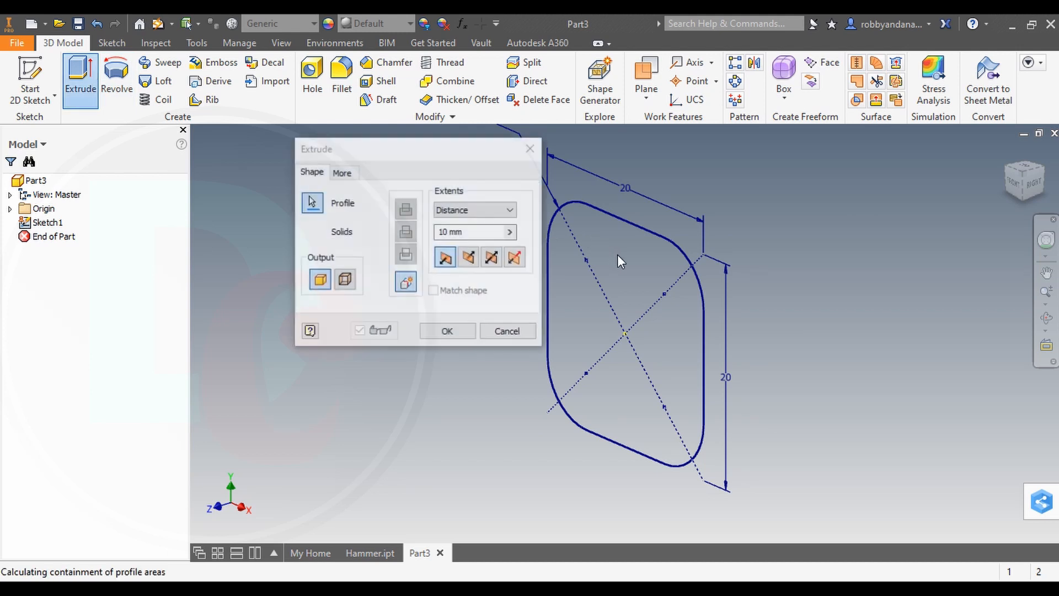
{"action": "left_click_drag", "start_coordinate": [465, 234], "coordinate": [436, 233]}
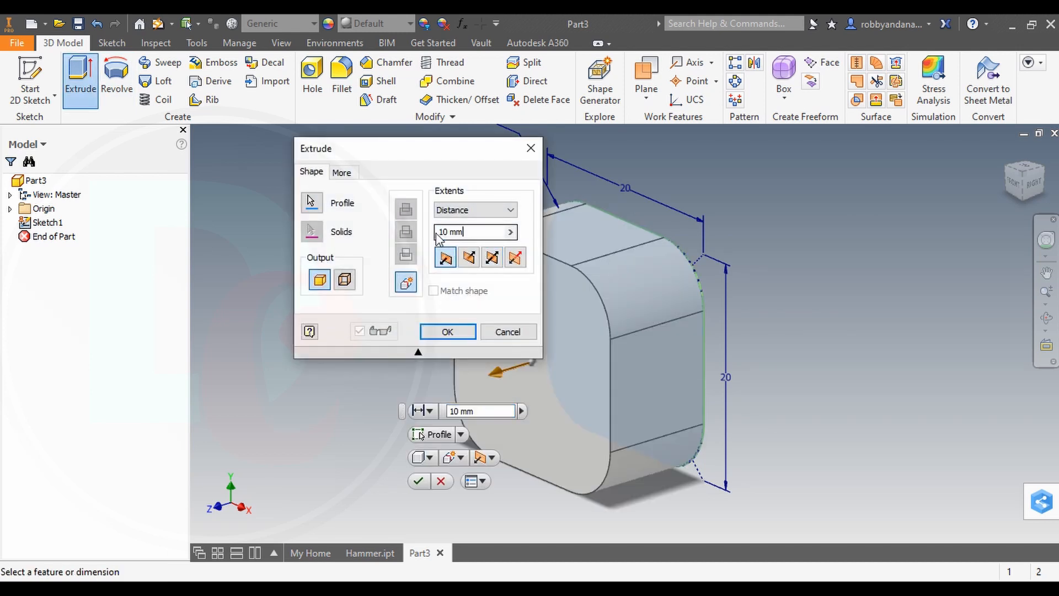
{"action": "type", "text": "17"}
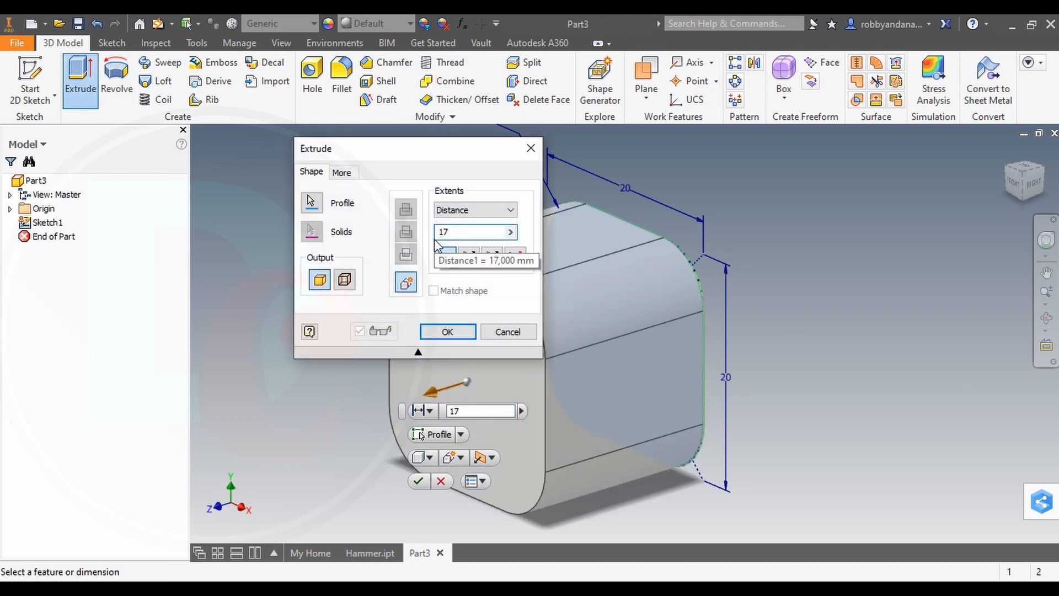
{"action": "left_click", "coordinate": [447, 332]}
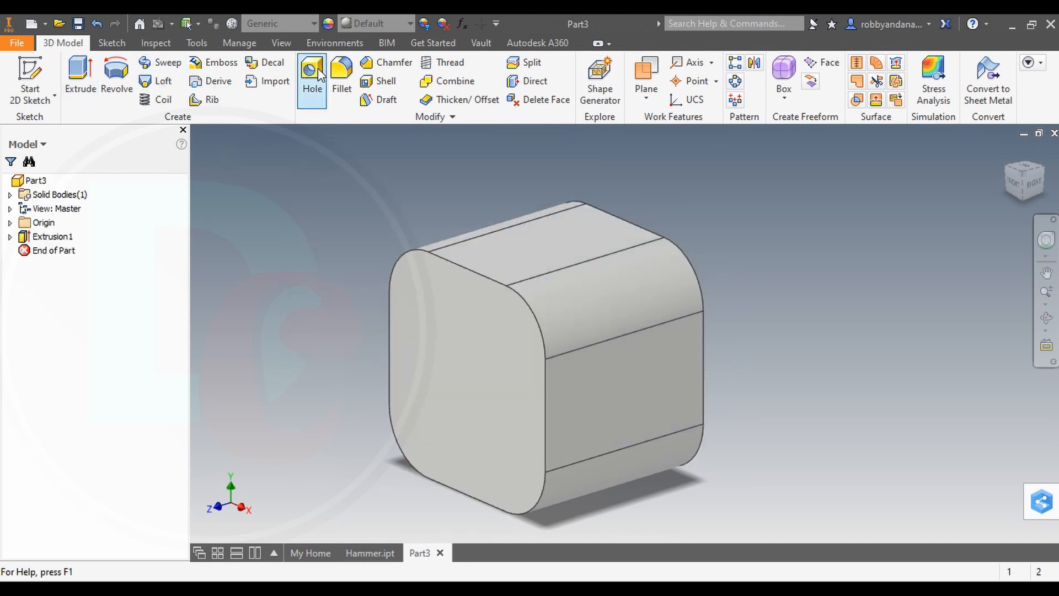
Fillet the whole edge loop around the block's front face with a 5 mm radius
{"action": "left_click", "coordinate": [341, 70]}
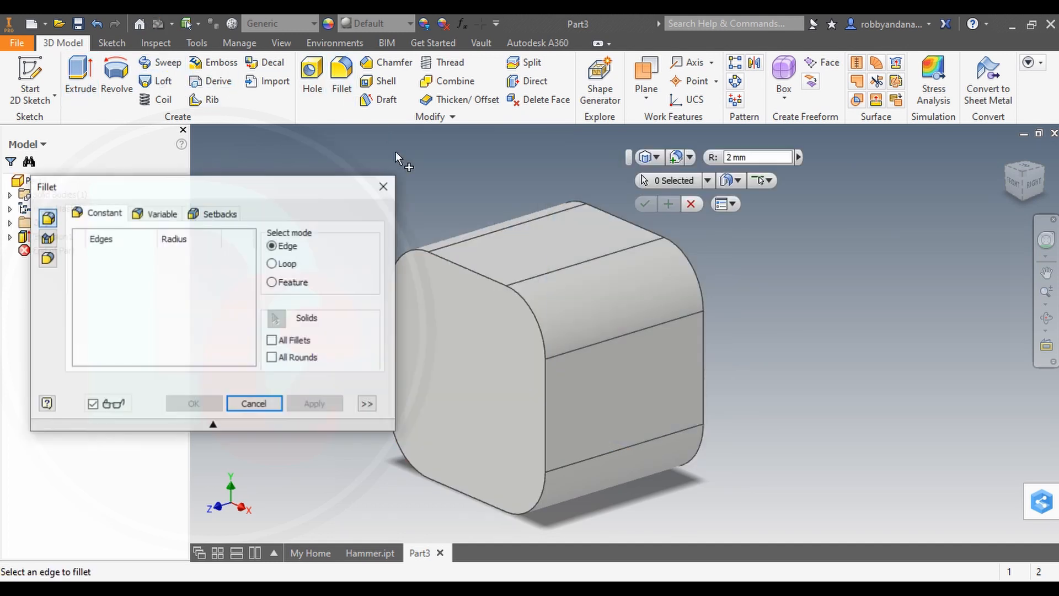
{"action": "left_click", "coordinate": [487, 283]}
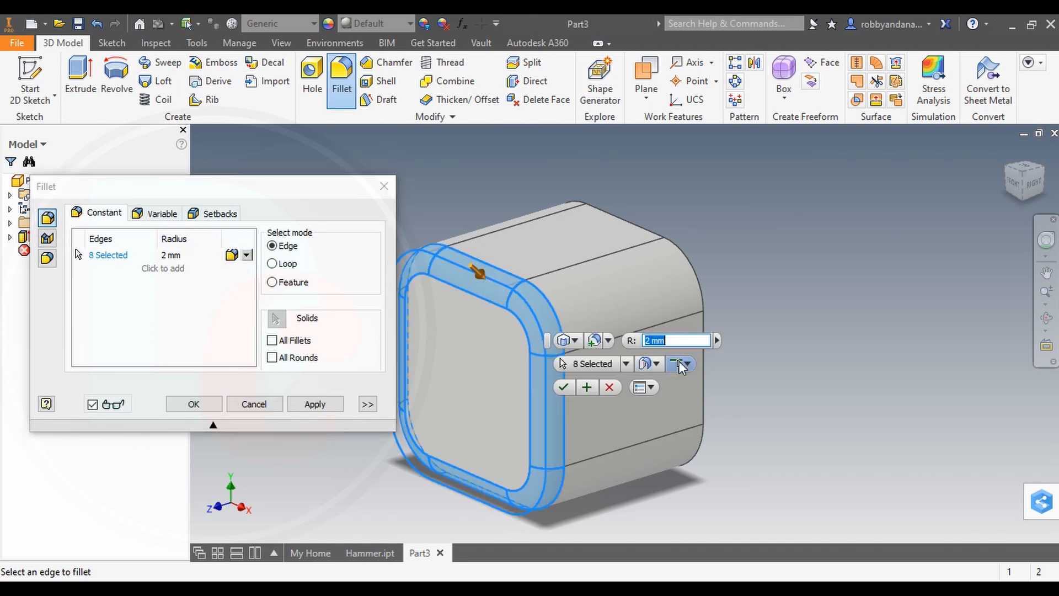
{"action": "type", "text": "5"}
{"action": "key", "text": "Return"}
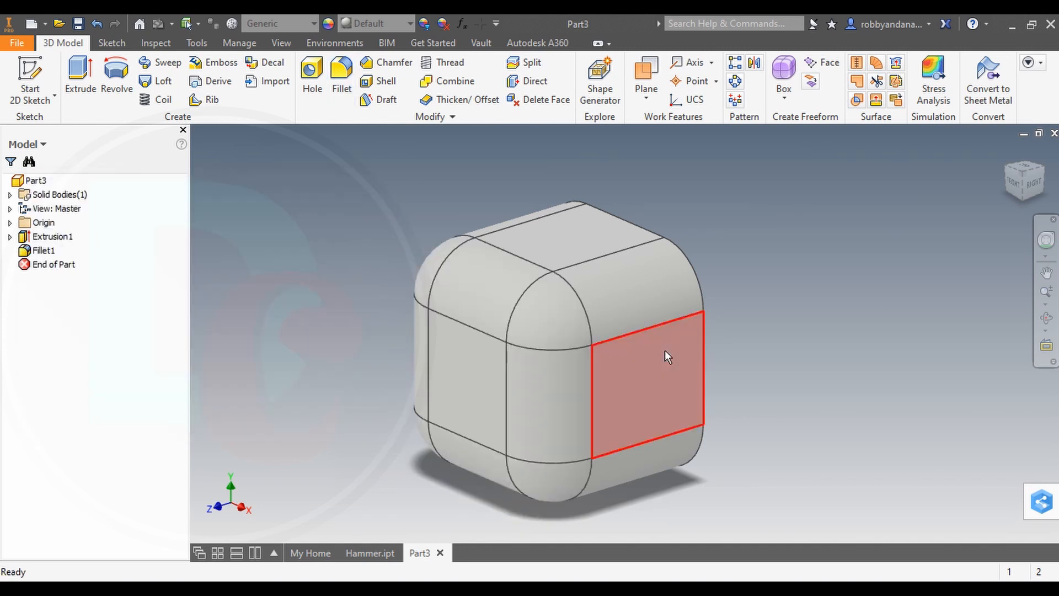
Start a new sketch on the origin's YZ plane, viewing the block from its right side
{"action": "left_click", "coordinate": [1030, 186]}
{"action": "scroll", "coordinate": [850, 252], "scroll_direction": "up", "scroll_amount": 3}
{"action": "middle_click_drag", "start_coordinate": [841, 256], "coordinate": [520, 254]}
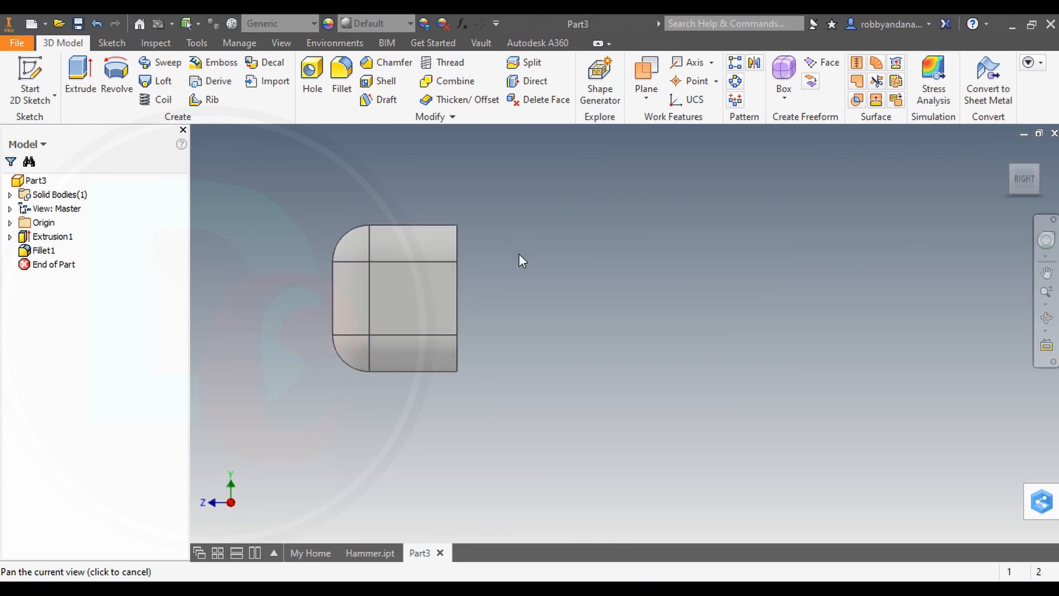
{"action": "left_click", "coordinate": [10, 223]}
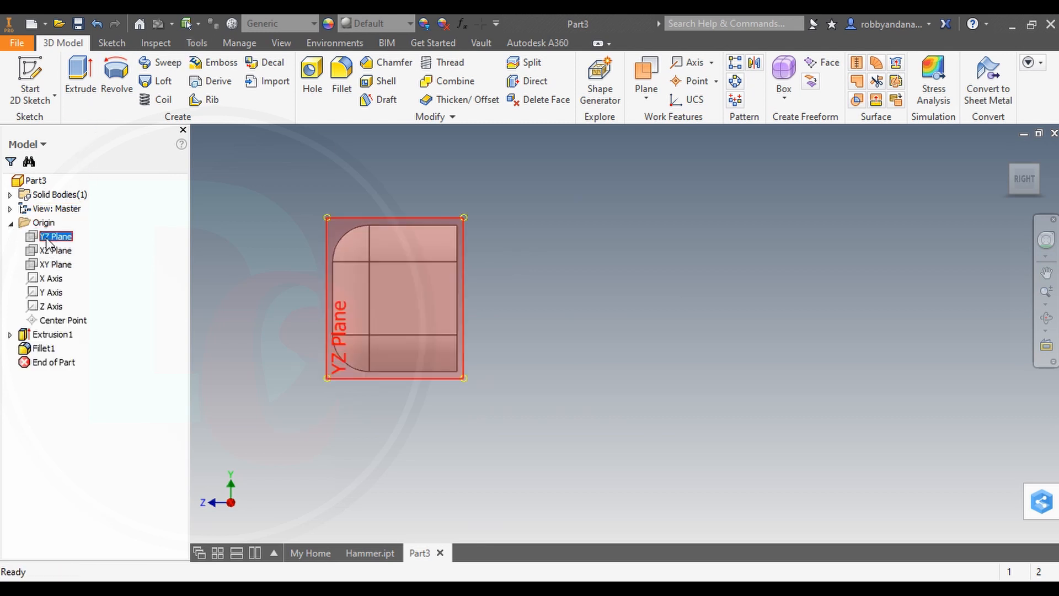
{"action": "right_click", "coordinate": [47, 240]}
{"action": "left_click", "coordinate": [83, 282]}
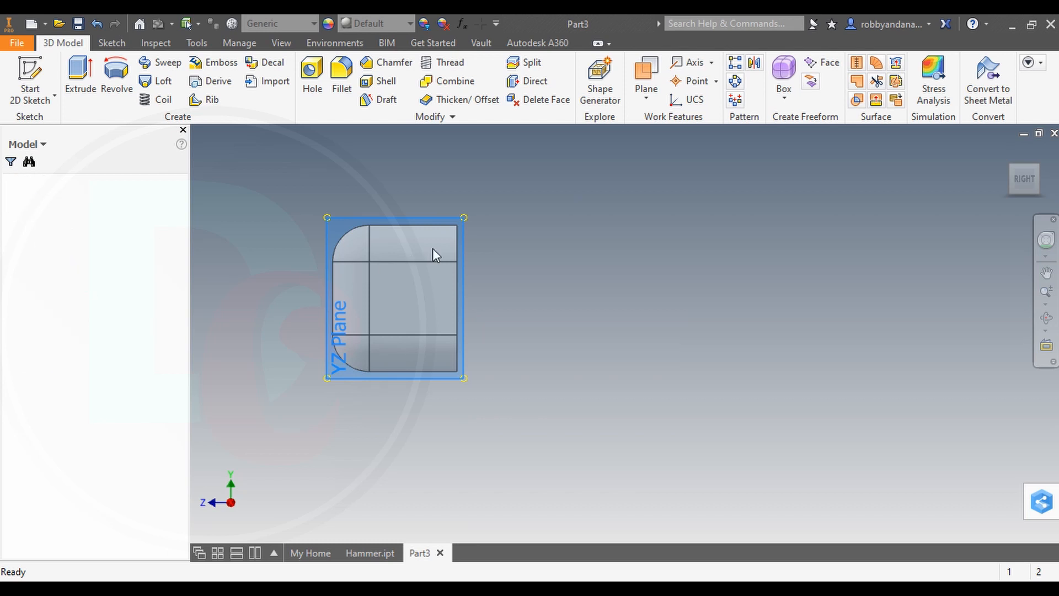
Draw a 35 mm horizontal line from the middle of the block's rounded end, through the origin and past its flat back
{"action": "middle_click_drag", "start_coordinate": [448, 270], "coordinate": [619, 308]}
{"action": "scroll", "coordinate": [740, 347], "scroll_direction": "up", "scroll_amount": 5}
{"action": "middle_click_drag", "start_coordinate": [711, 335], "coordinate": [682, 339]}
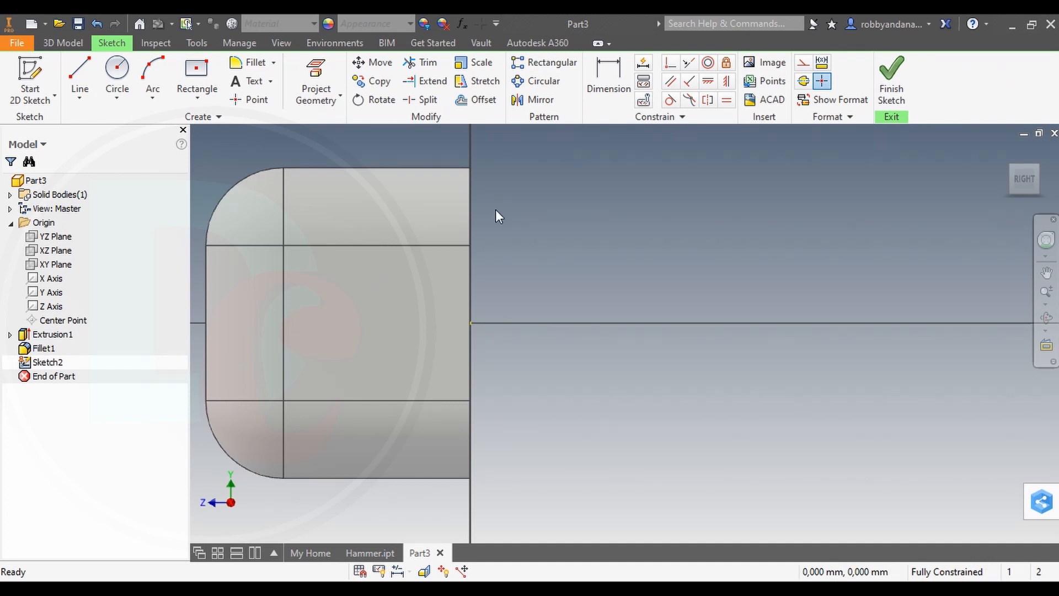
{"action": "scroll", "coordinate": [496, 214], "scroll_direction": "down", "scroll_amount": 3}
{"action": "left_click", "coordinate": [87, 68]}
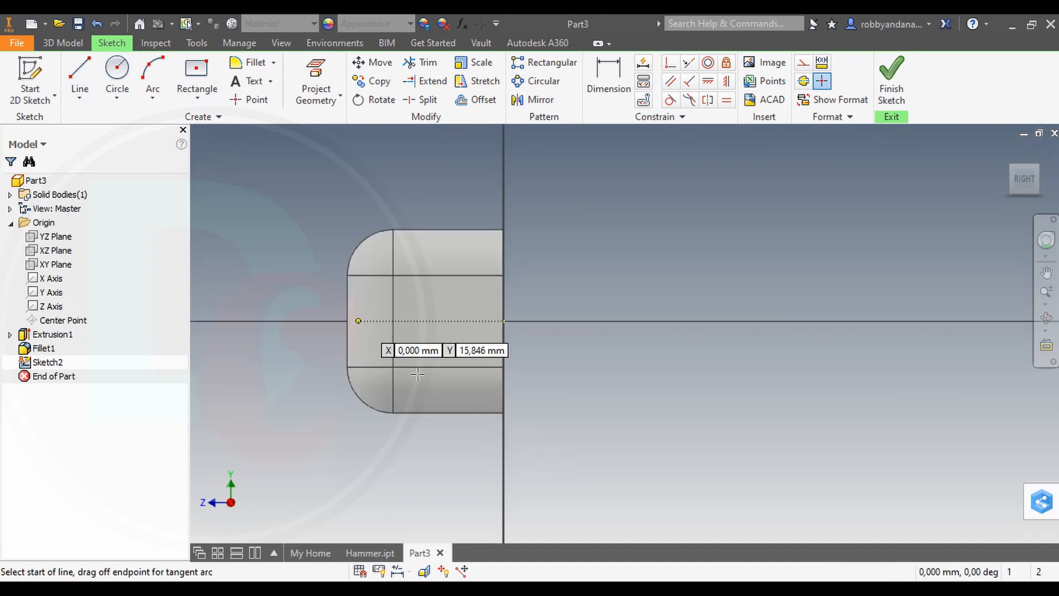
{"action": "left_click", "coordinate": [347, 320]}
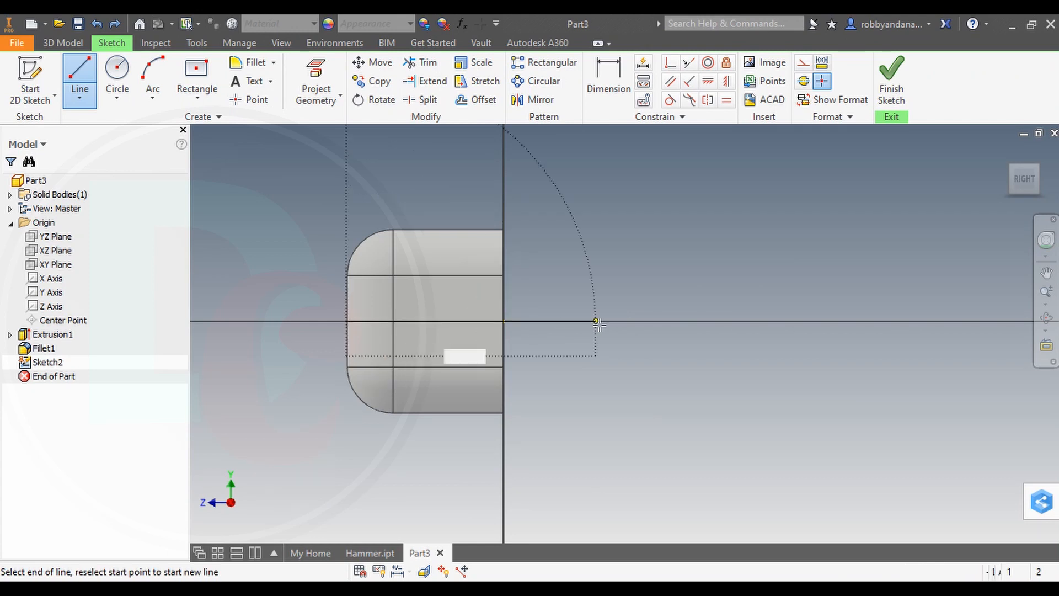
{"action": "type", "text": "3"}
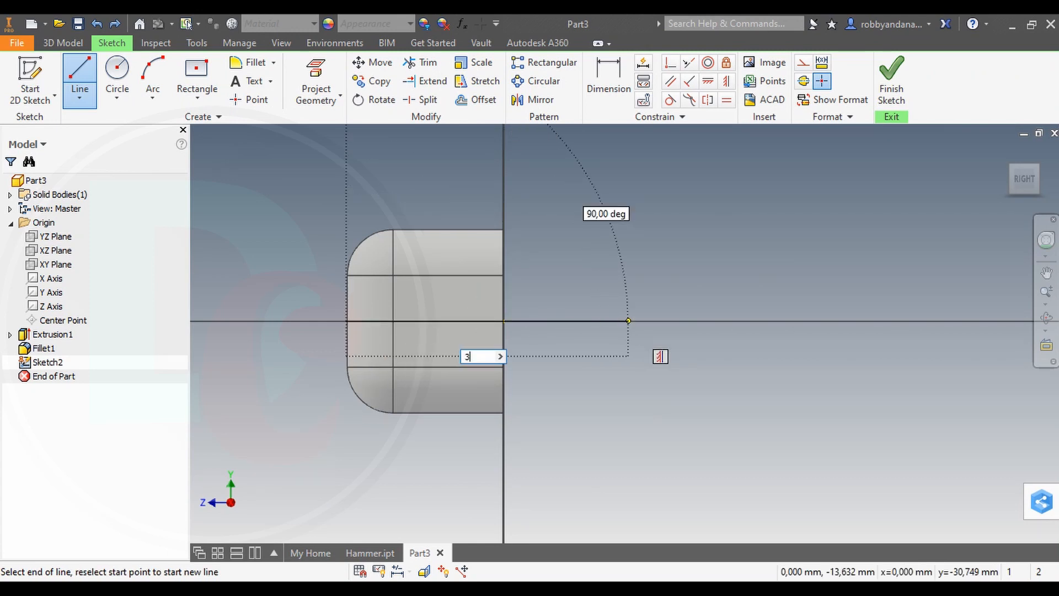
{"action": "type", "text": "5"}
{"action": "key", "text": "Return"}
{"action": "right_click", "coordinate": [716, 250]}
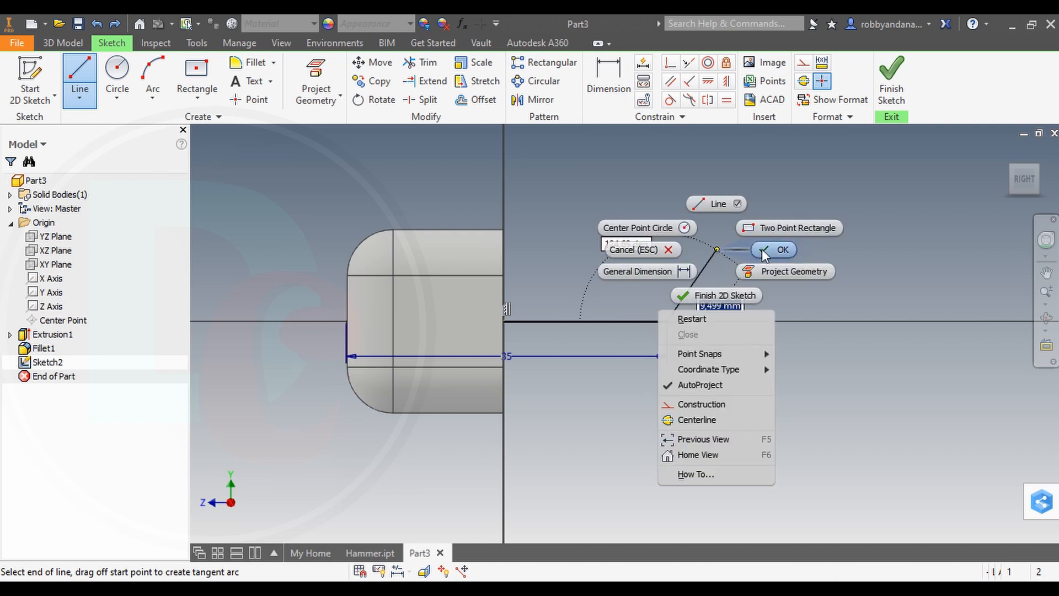
{"action": "left_click", "coordinate": [765, 251]}
Convert the 35 mm line to construction geometry and move its dimension below the block
{"action": "left_click", "coordinate": [640, 322]}
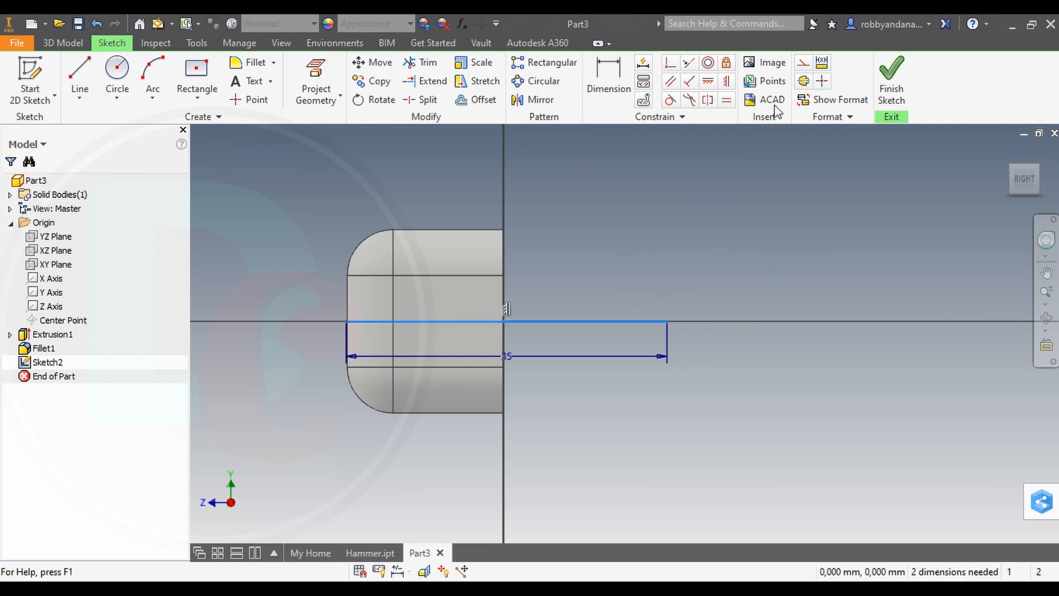
{"action": "left_click", "coordinate": [811, 65]}
{"action": "left_click", "coordinate": [761, 232]}
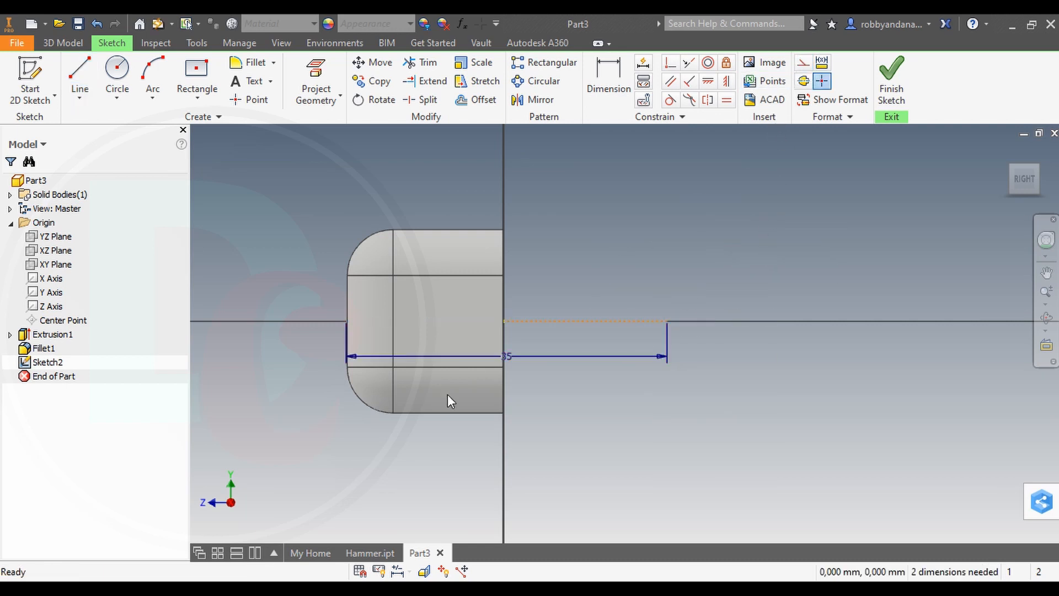
{"action": "left_click_drag", "start_coordinate": [507, 357], "coordinate": [503, 433]}
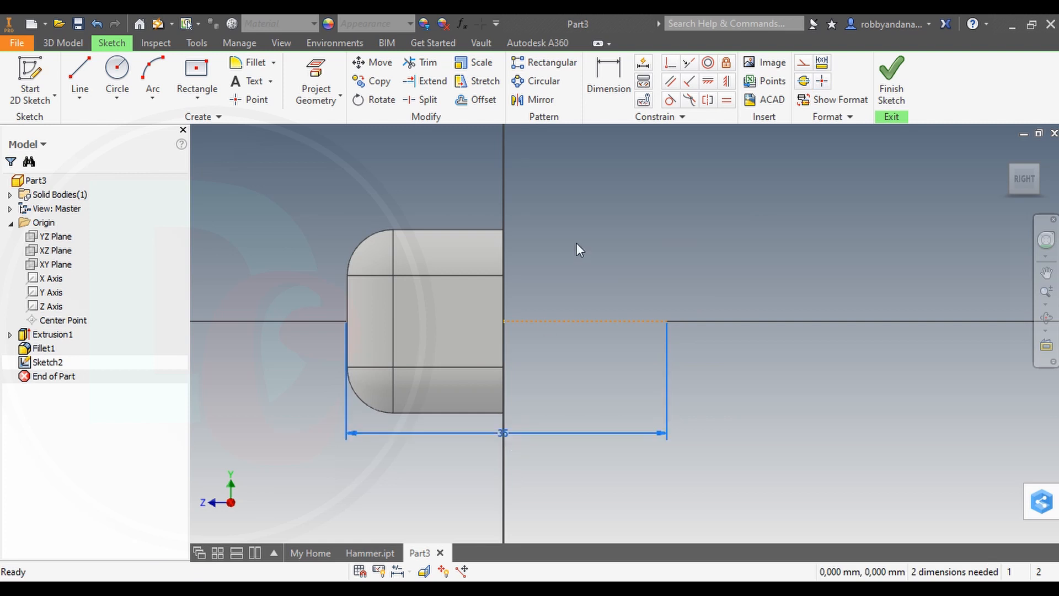
Draw a 25 x 20 mm rectangle centred on the outer end of the 35 mm construction line
{"action": "left_click", "coordinate": [257, 100]}
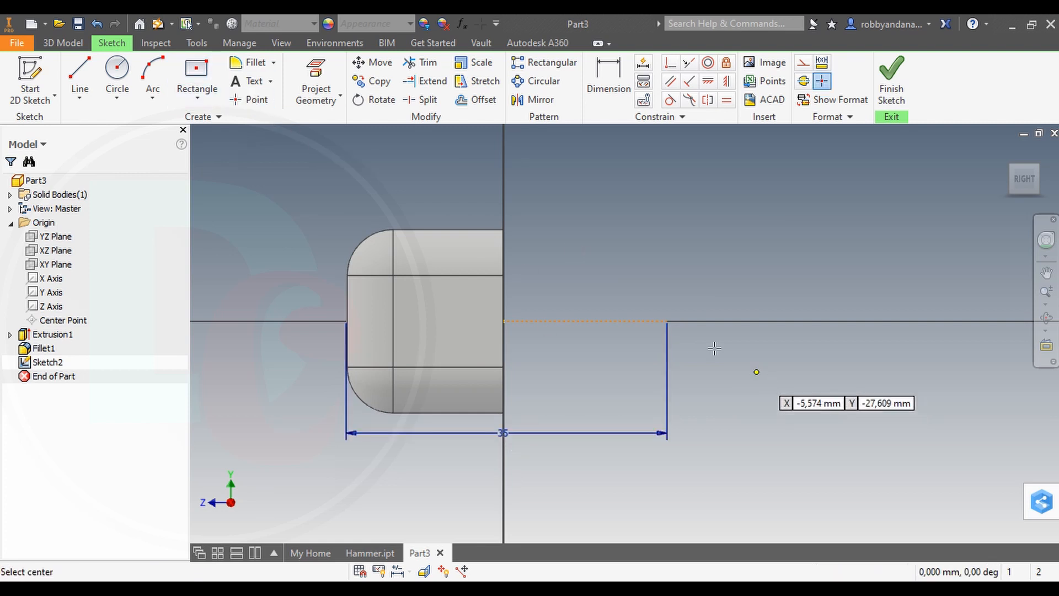
{"action": "left_click", "coordinate": [667, 321]}
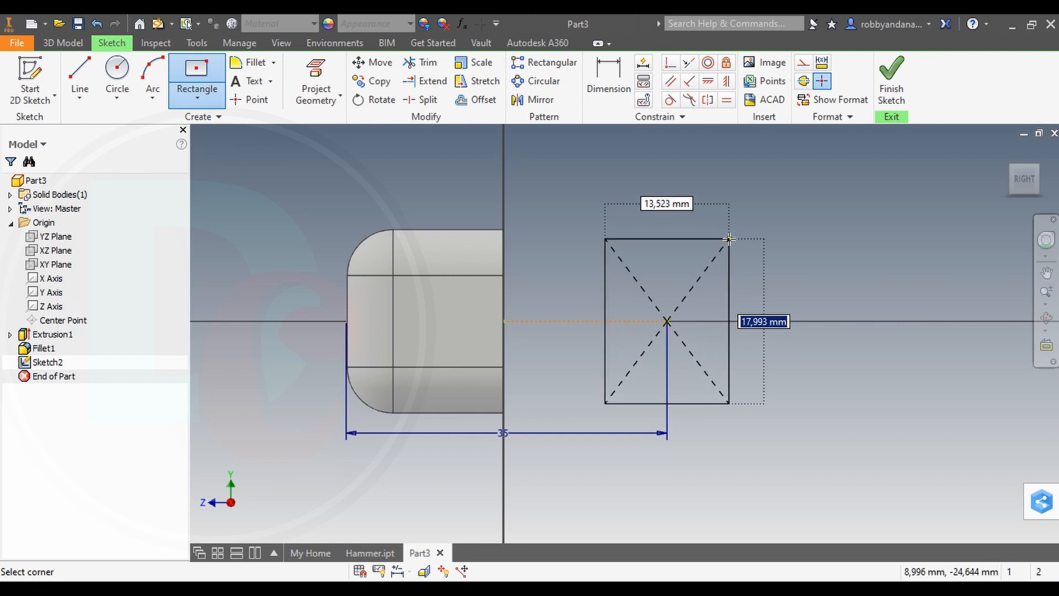
{"action": "key", "text": "Tab"}
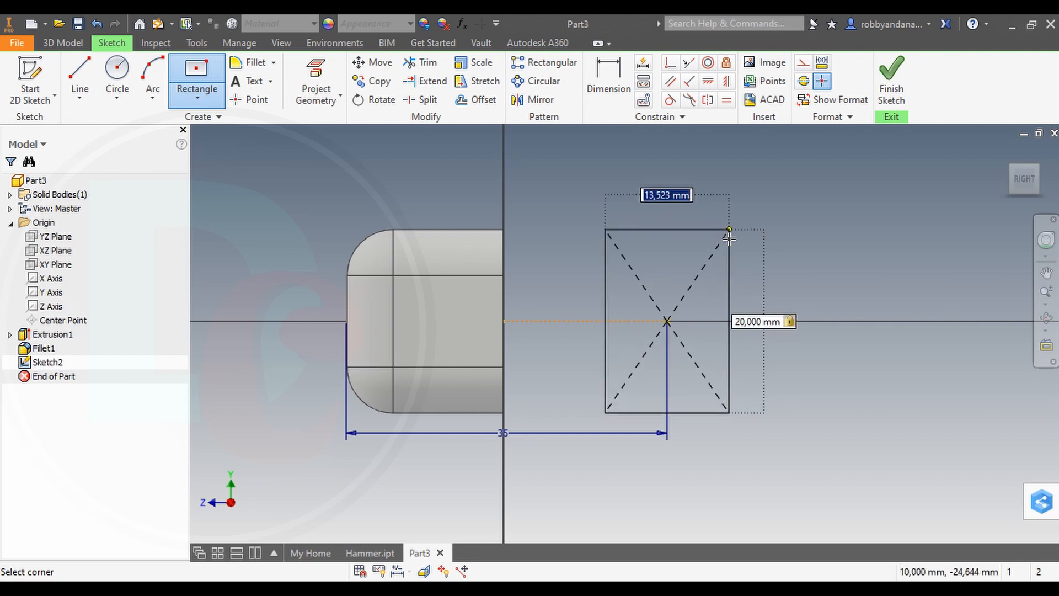
{"action": "key", "text": "Return"}
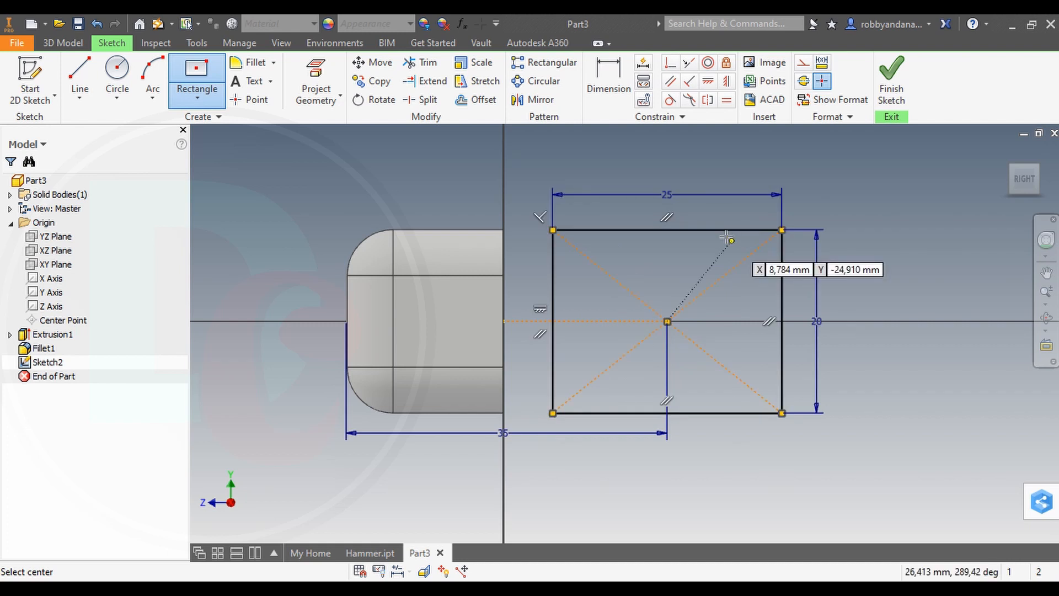
{"action": "key", "text": "e"}
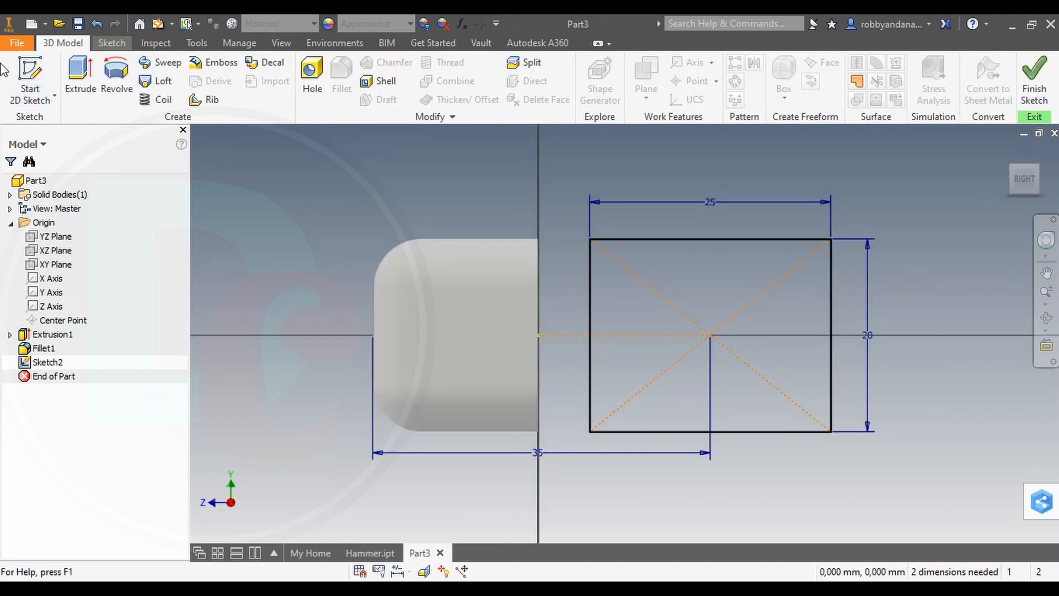
{"action": "left_click", "coordinate": [108, 44]}
Draw two horizontal lines from the block's flat back to the rectangle's near side, one above and one below the centreline
{"action": "left_click", "coordinate": [79, 74]}
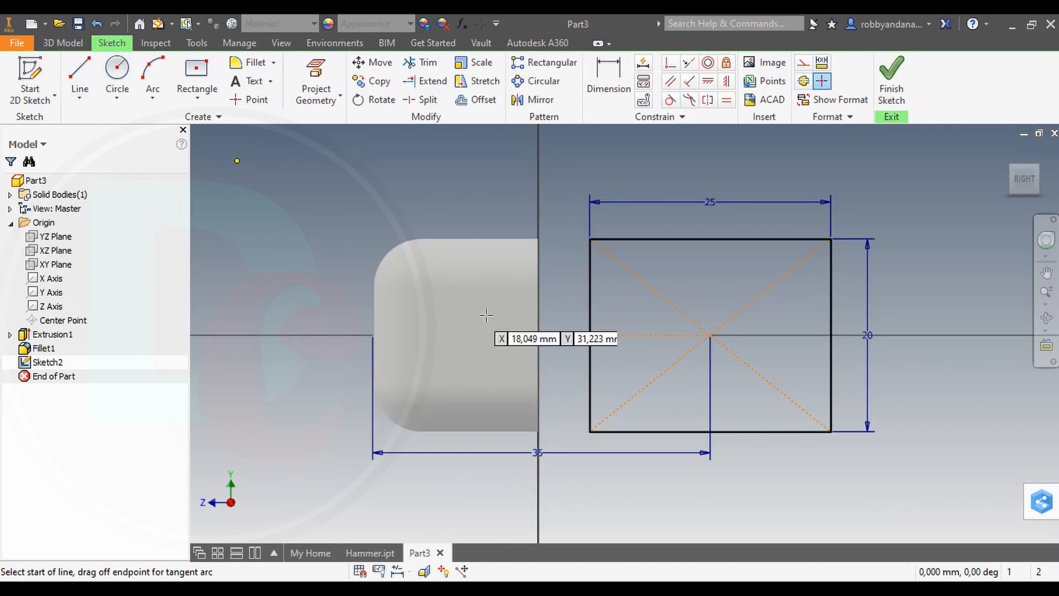
{"action": "left_click", "coordinate": [538, 286]}
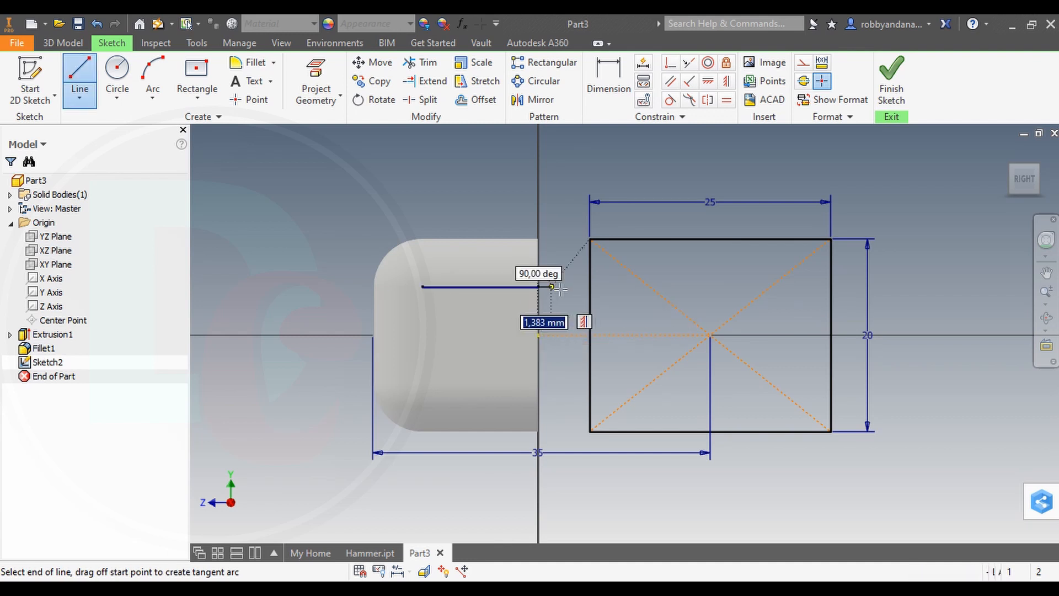
{"action": "double_click", "coordinate": [589, 287]}
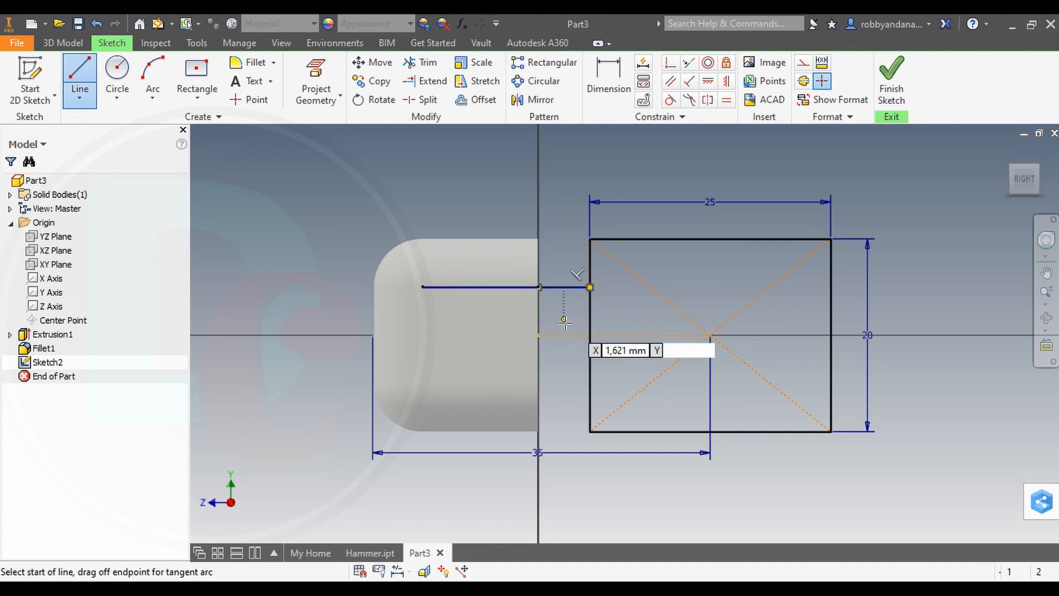
{"action": "left_click", "coordinate": [538, 382]}
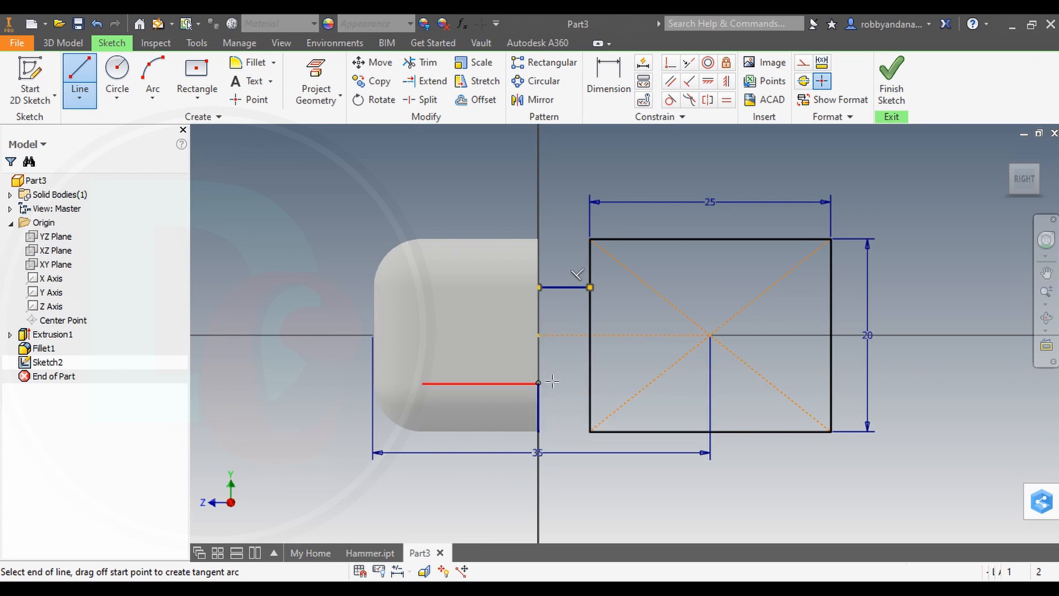
{"action": "double_click", "coordinate": [588, 383]}
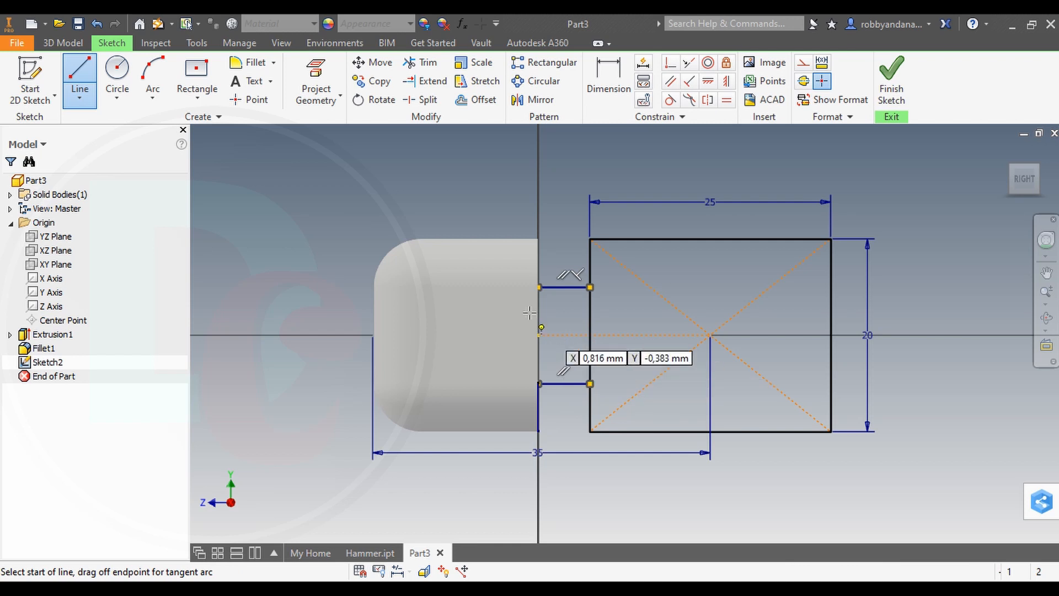
Connect the block-side ends of the two horizontal lines with a vertical line along the block's flat back
{"action": "left_click", "coordinate": [540, 288]}
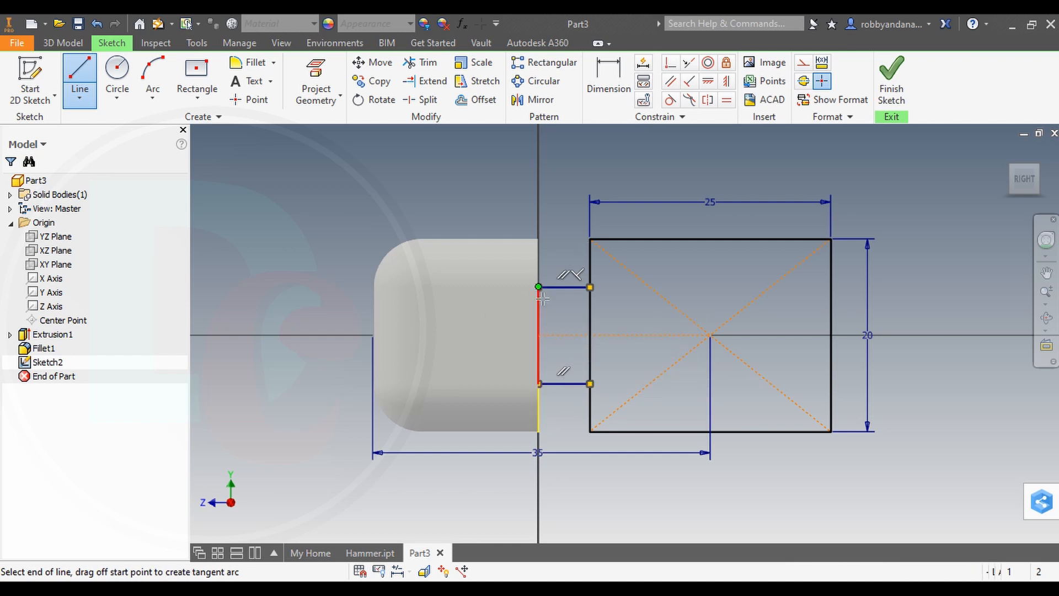
{"action": "double_click", "coordinate": [540, 383]}
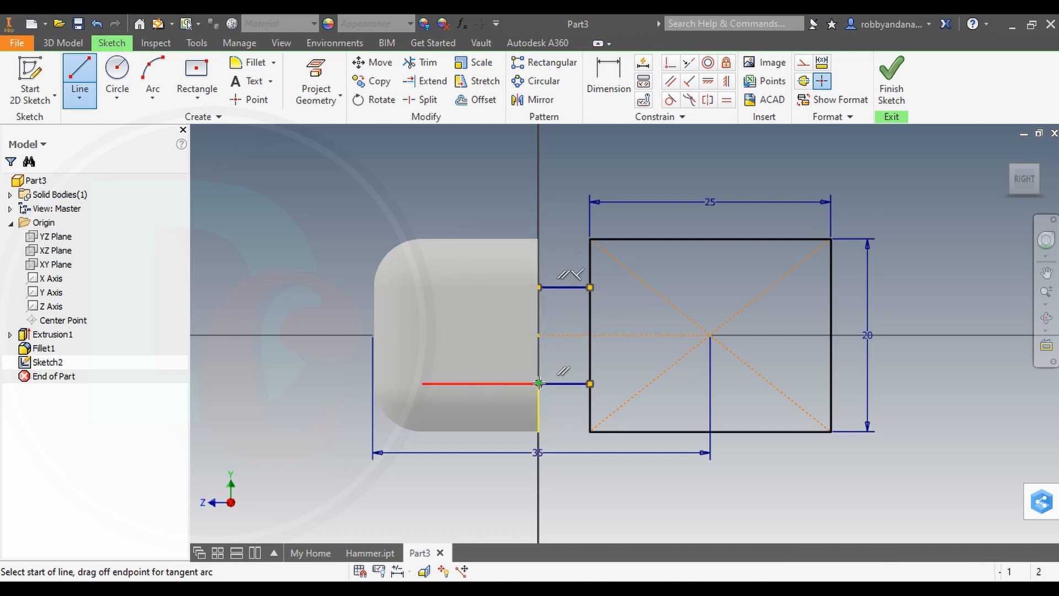
{"action": "right_click", "coordinate": [621, 307]}
{"action": "left_click", "coordinate": [680, 307]}
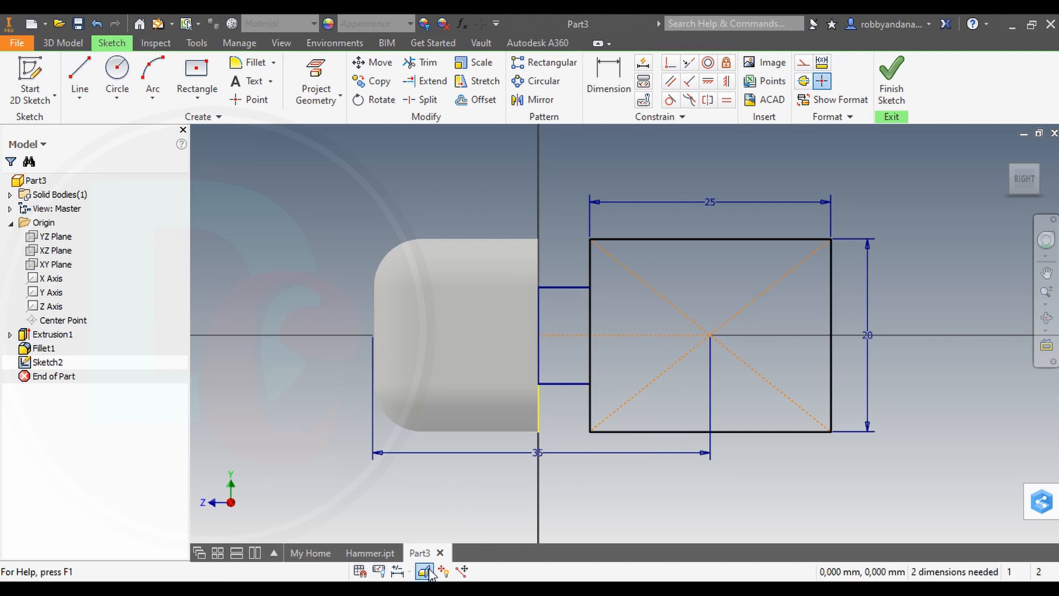
With slice graphics on, delete the leftover projected block edges and trim the rectangle's side between the two neck lines
{"action": "left_click", "coordinate": [540, 406]}
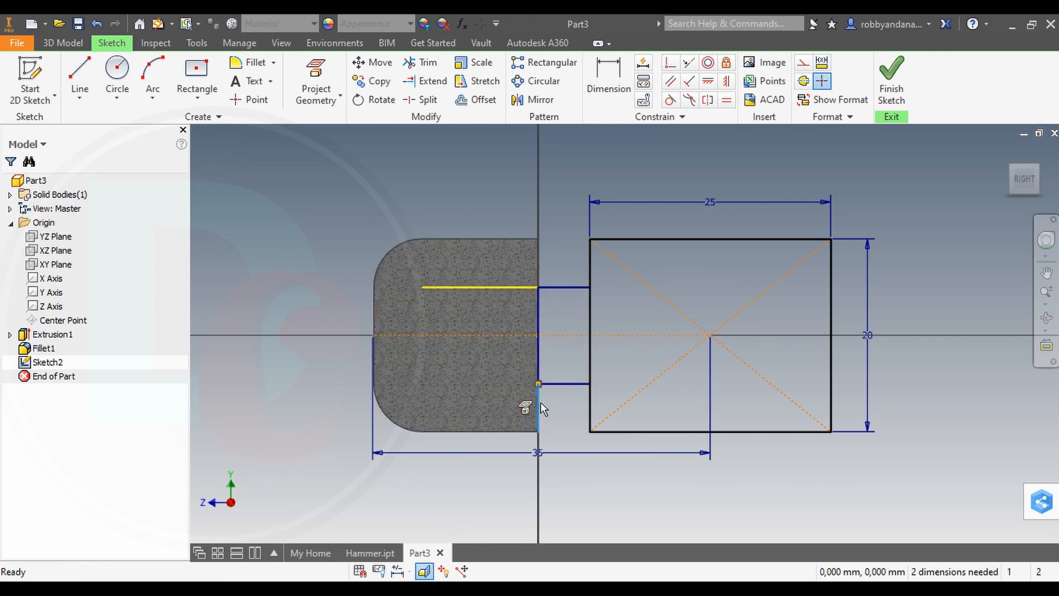
{"action": "left_click", "coordinate": [500, 287]}
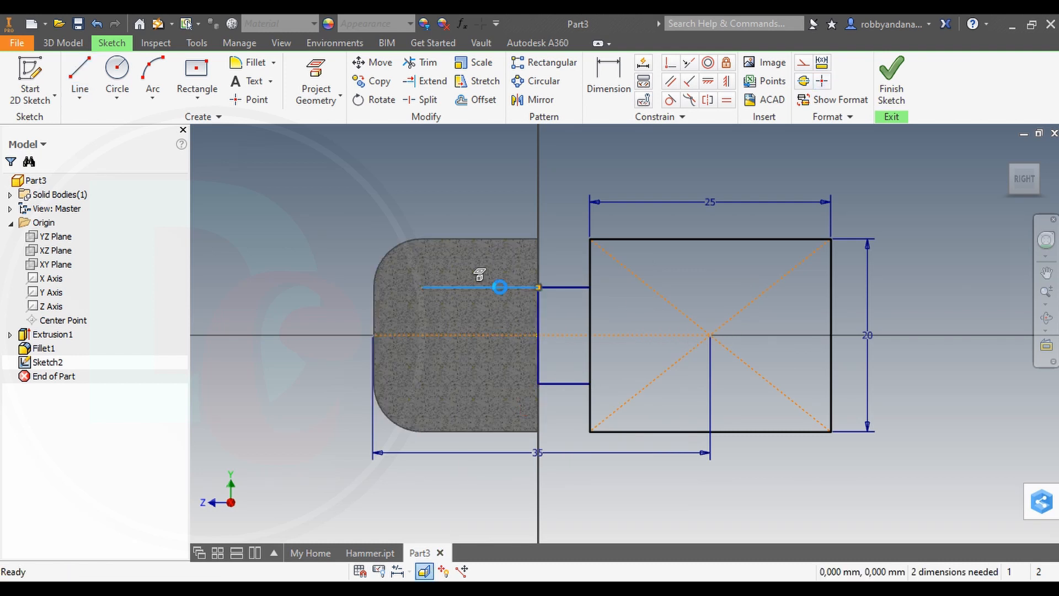
{"action": "key", "text": "Delete"}
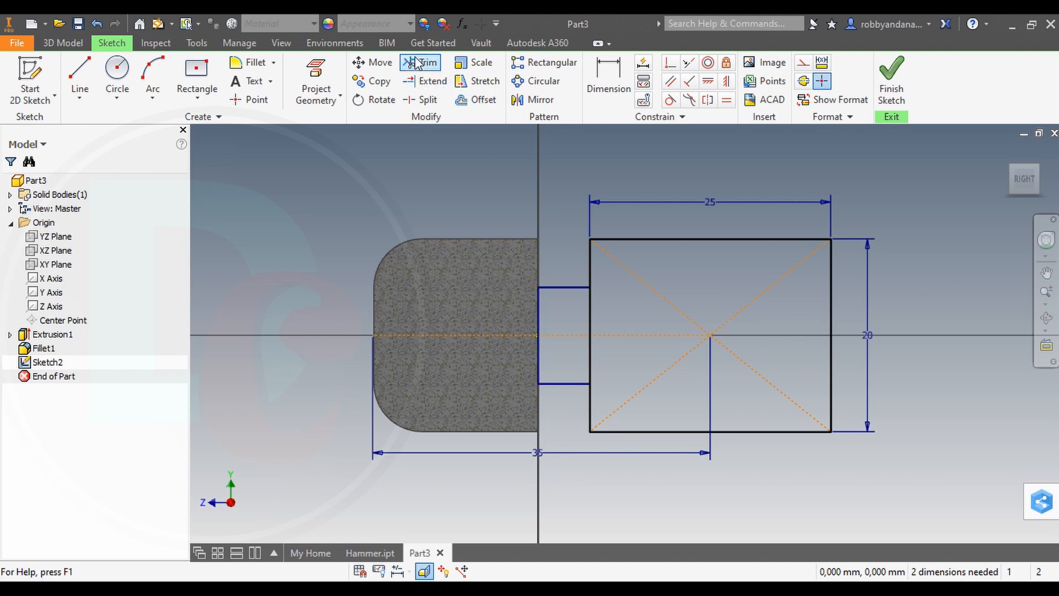
{"action": "left_click", "coordinate": [416, 63]}
{"action": "left_click", "coordinate": [591, 312]}
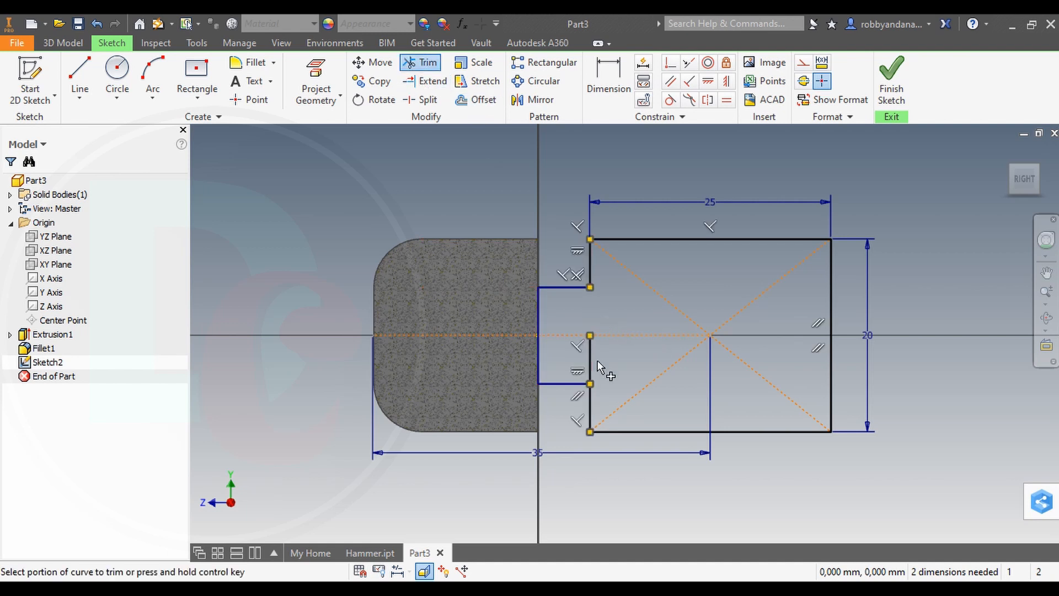
Fillet both corners where the neck lines meet the rectangle's near side with a 3 mm radius
{"action": "left_click", "coordinate": [253, 62]}
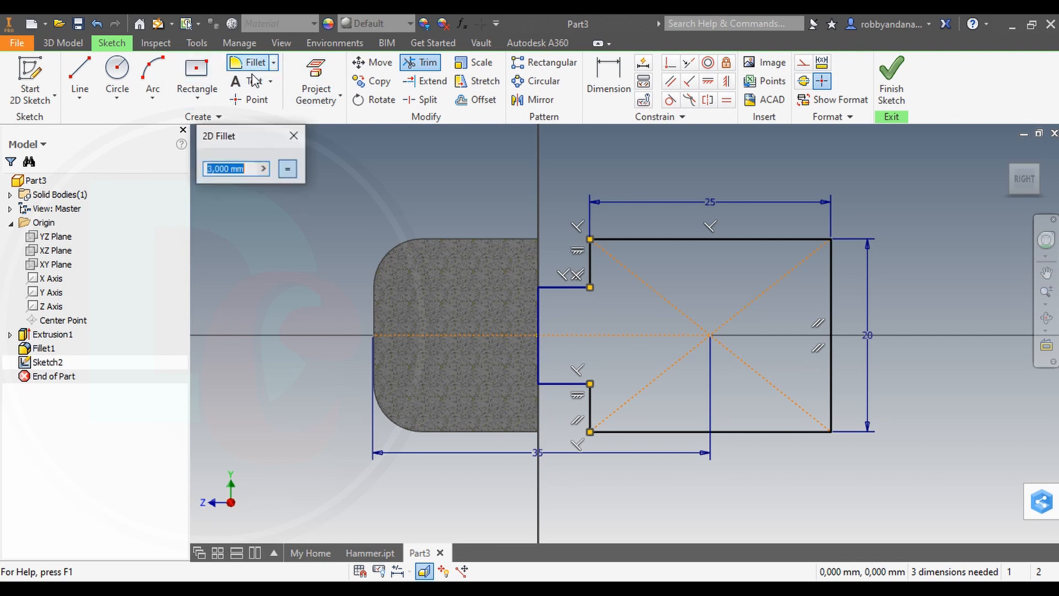
{"action": "left_click", "coordinate": [577, 286]}
{"action": "left_click", "coordinate": [591, 279]}
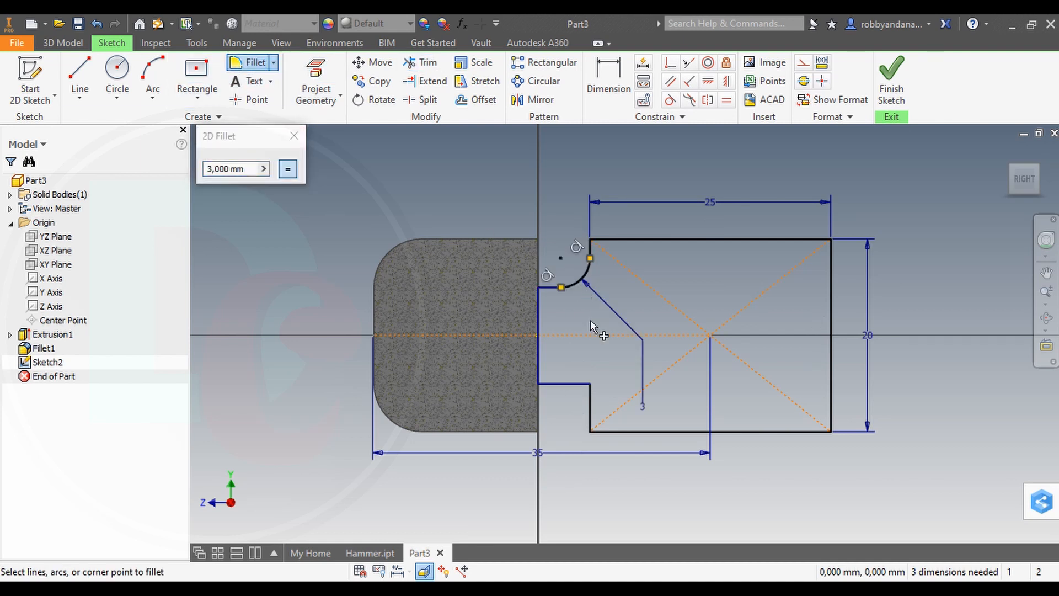
{"action": "left_click", "coordinate": [582, 384]}
{"action": "left_click", "coordinate": [588, 392]}
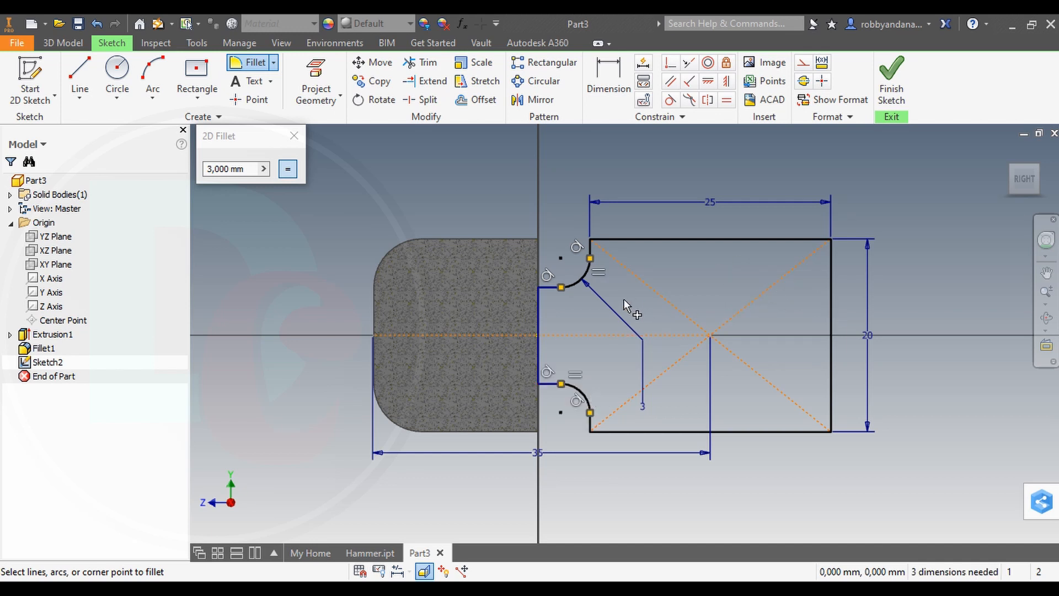
{"action": "scroll", "coordinate": [560, 289], "scroll_direction": "down", "scroll_amount": 2}
{"action": "scroll", "coordinate": [563, 292], "scroll_direction": "up", "scroll_amount": 3}
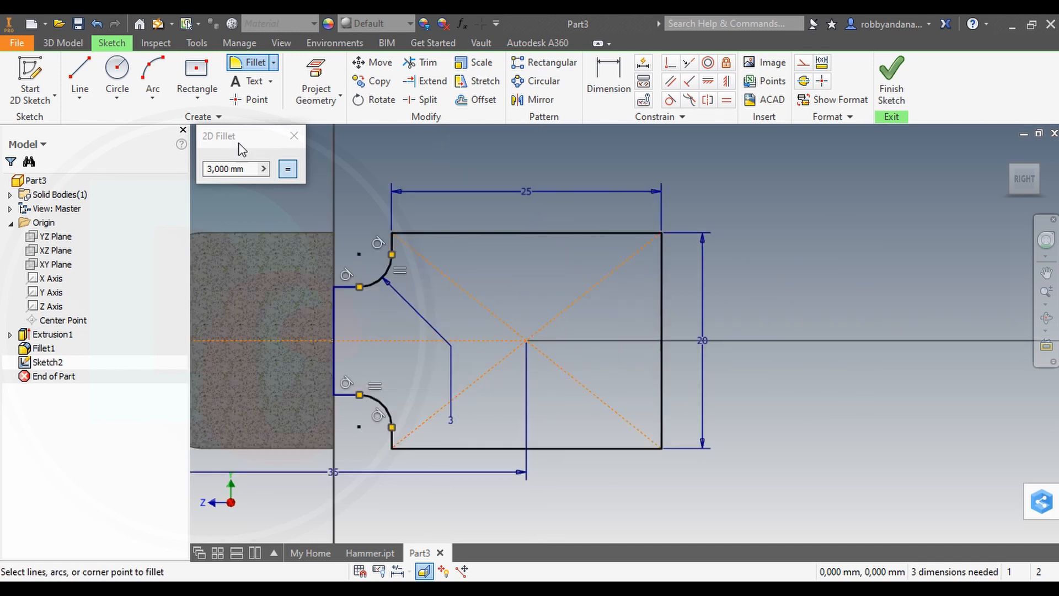
{"action": "left_click", "coordinate": [294, 139]}
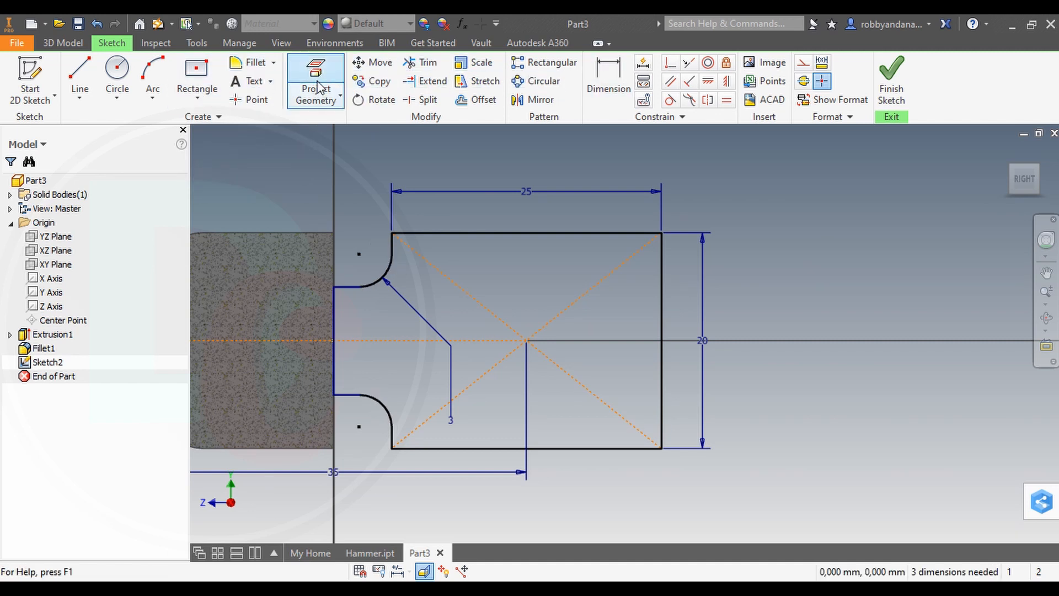
Place a sketch point beyond the rectangle's far side, level with its lower edge
{"action": "left_click", "coordinate": [251, 99]}
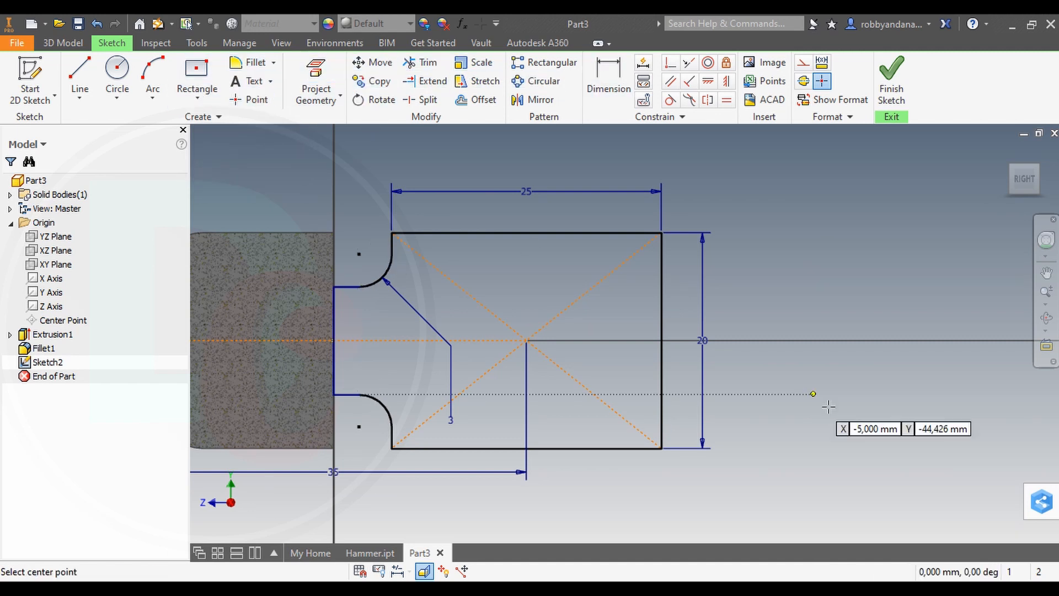
{"action": "left_click", "coordinate": [894, 448]}
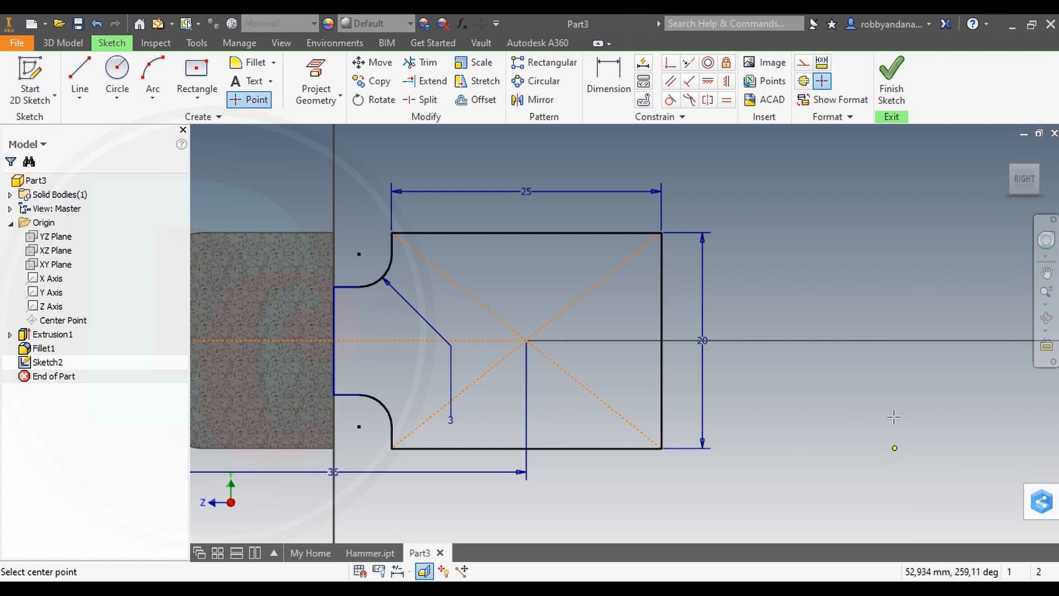
{"action": "right_click", "coordinate": [889, 302]}
{"action": "left_click", "coordinate": [934, 304]}
Dimension the horizontal distance from the rectangle's far side to the sketch point as 35 mm
{"action": "left_click", "coordinate": [617, 86]}
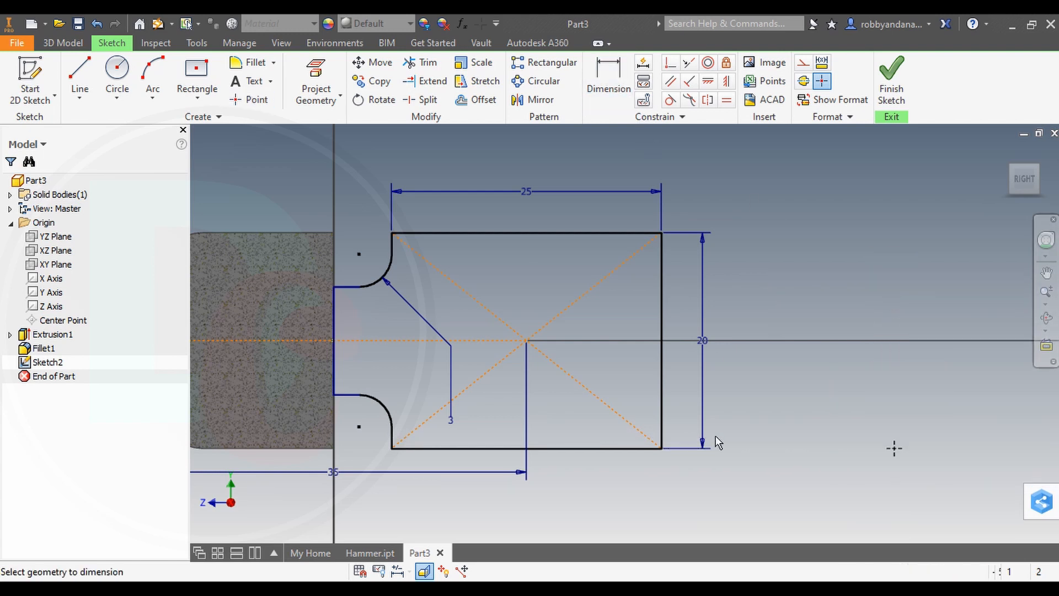
{"action": "left_click", "coordinate": [662, 434]}
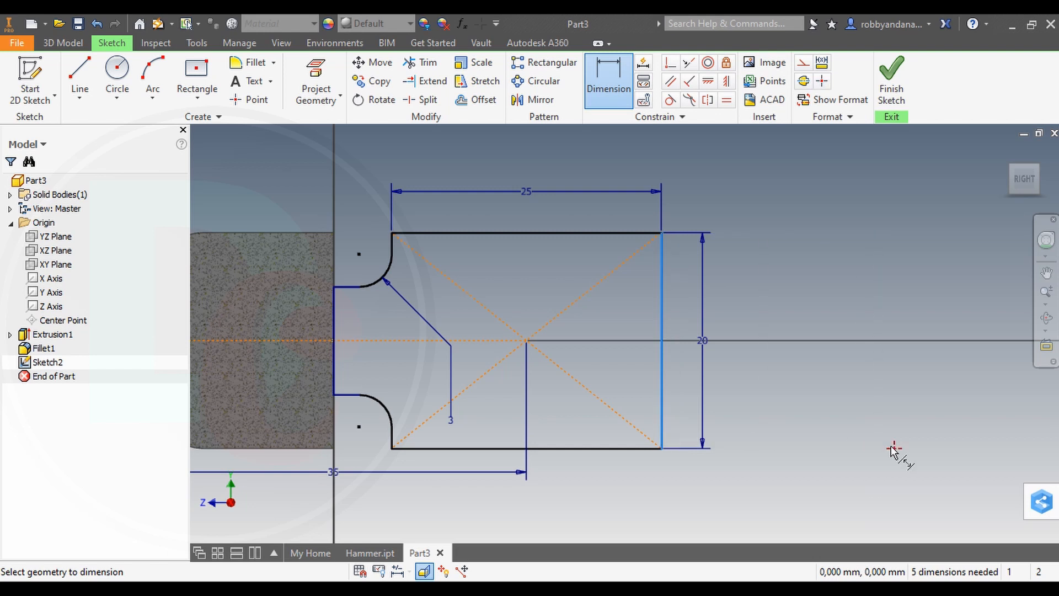
{"action": "left_click", "coordinate": [860, 476]}
{"action": "type", "text": "35"}
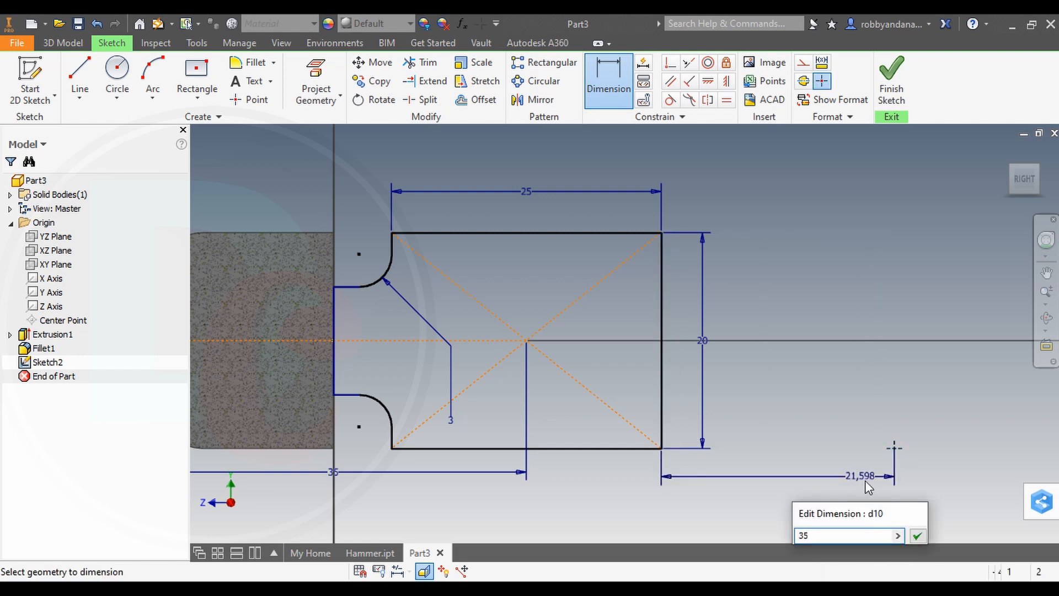
{"action": "key", "text": "Return"}
{"action": "right_click", "coordinate": [792, 287]}
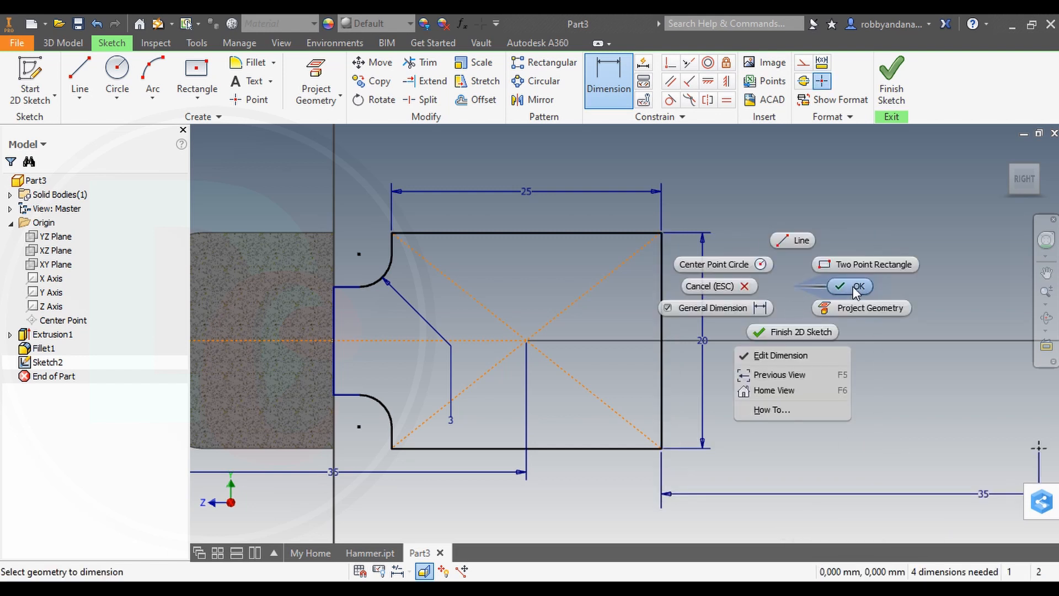
{"action": "left_click", "coordinate": [846, 292]}
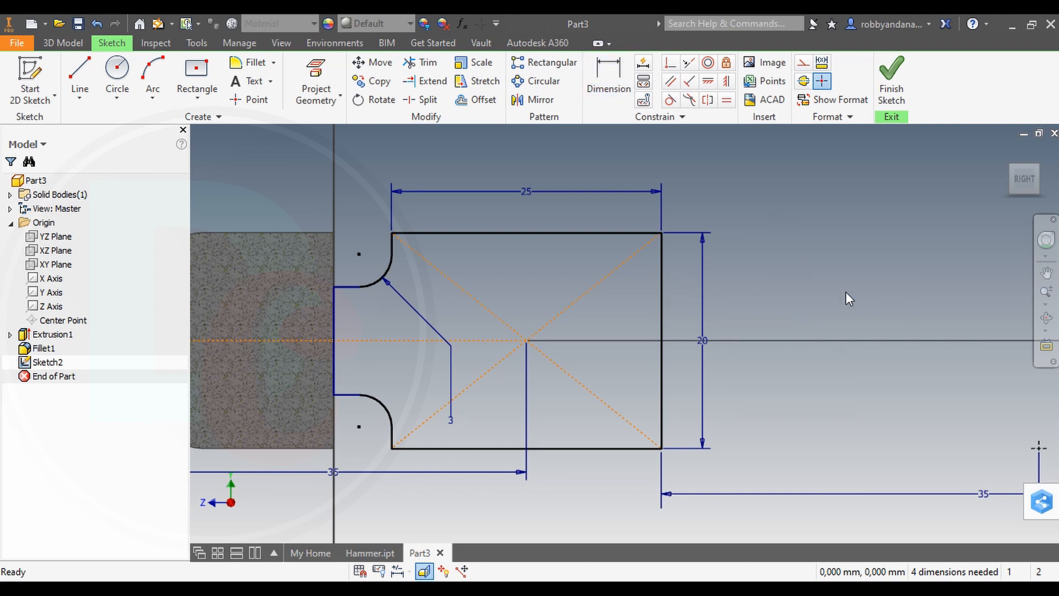
Draw a three-point arc of about 46 mm radius from the rectangle's upper edge near its outer corner to the sketch point, tangent to that edge
{"action": "left_click", "coordinate": [153, 75]}
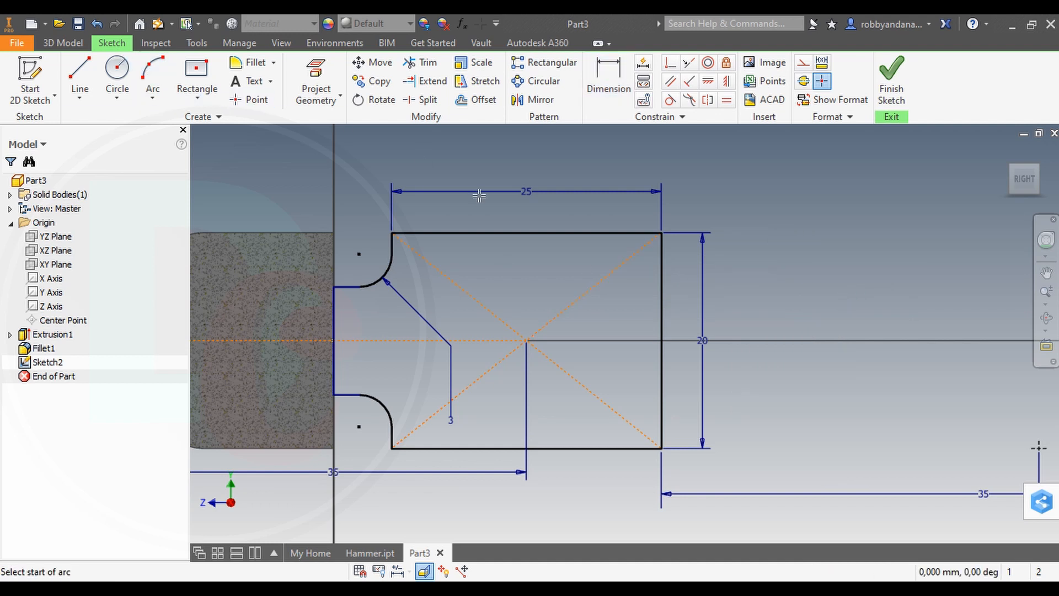
{"action": "left_click", "coordinate": [631, 232]}
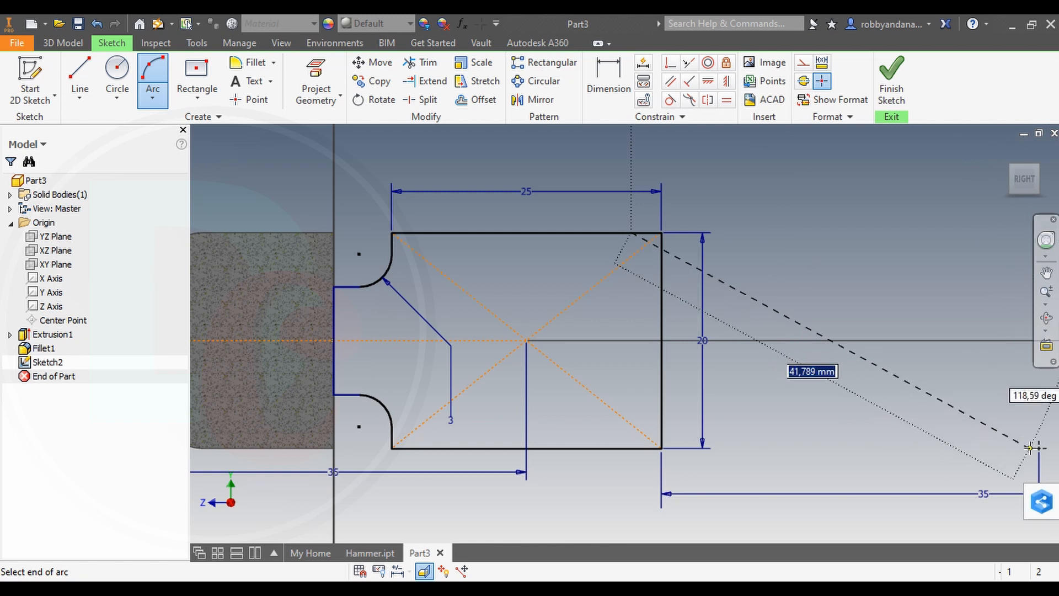
{"action": "left_click", "coordinate": [1039, 447]}
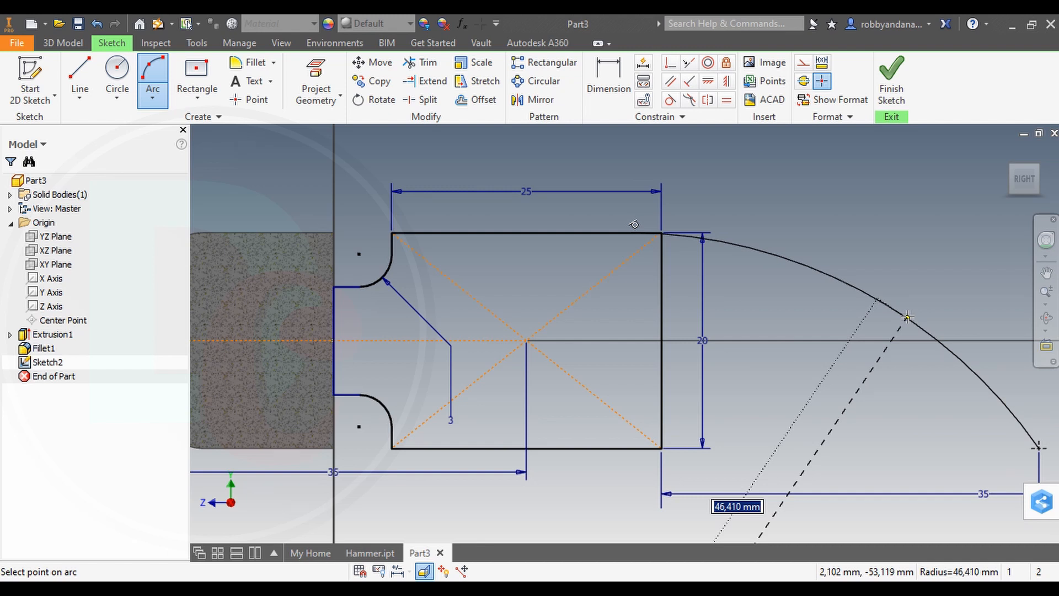
{"action": "left_click", "coordinate": [907, 317]}
{"action": "right_click", "coordinate": [893, 247]}
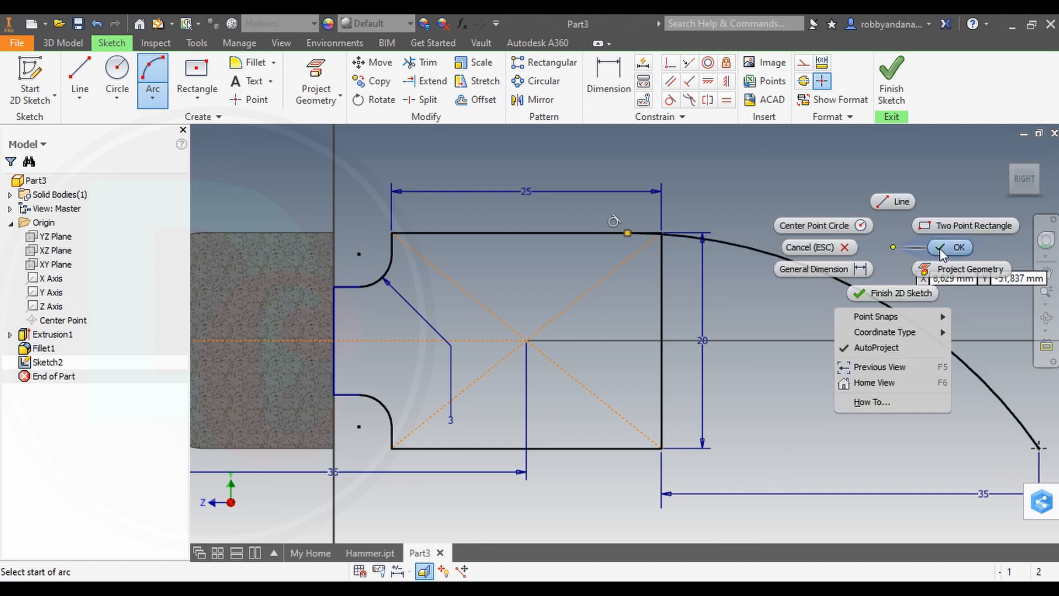
{"action": "left_click", "coordinate": [941, 249]}
Draw a circle 7 mm in diameter inside the rectangle, near its lower far corner
{"action": "left_click", "coordinate": [117, 72]}
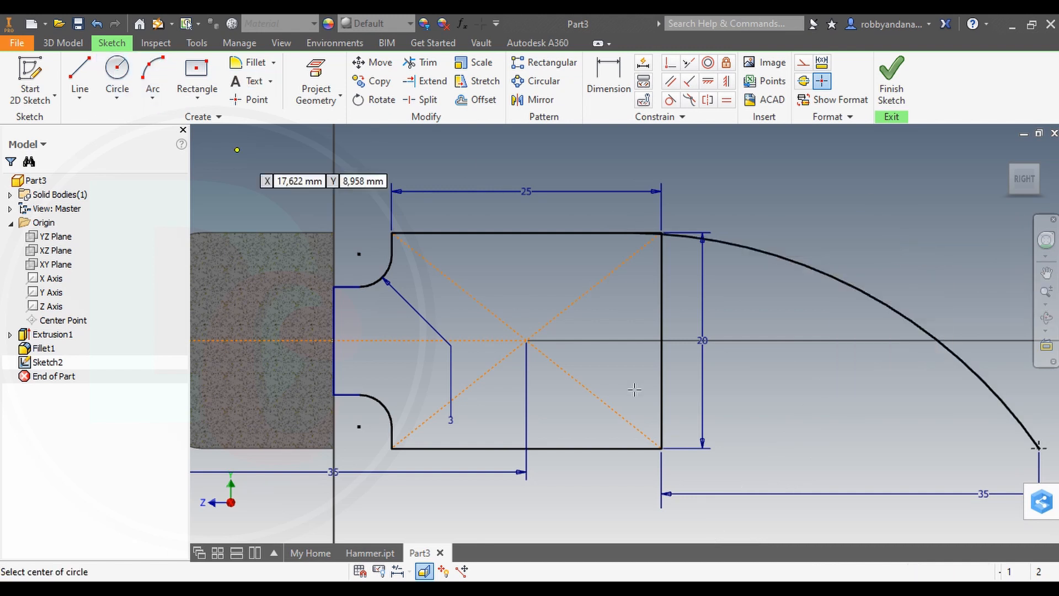
{"action": "left_click", "coordinate": [627, 404]}
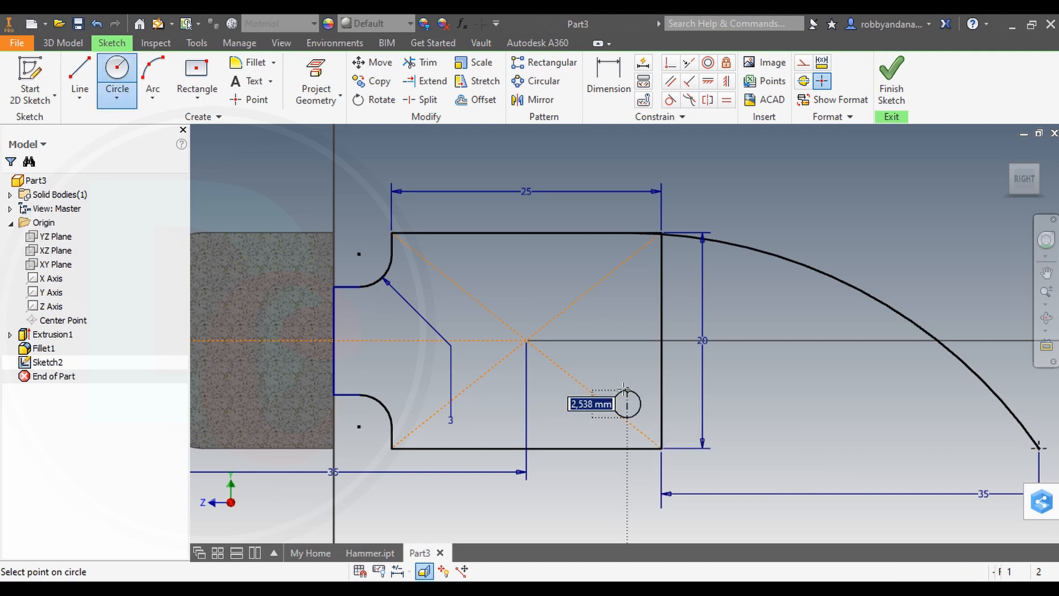
{"action": "type", "text": "7"}
{"action": "key", "text": "Return"}
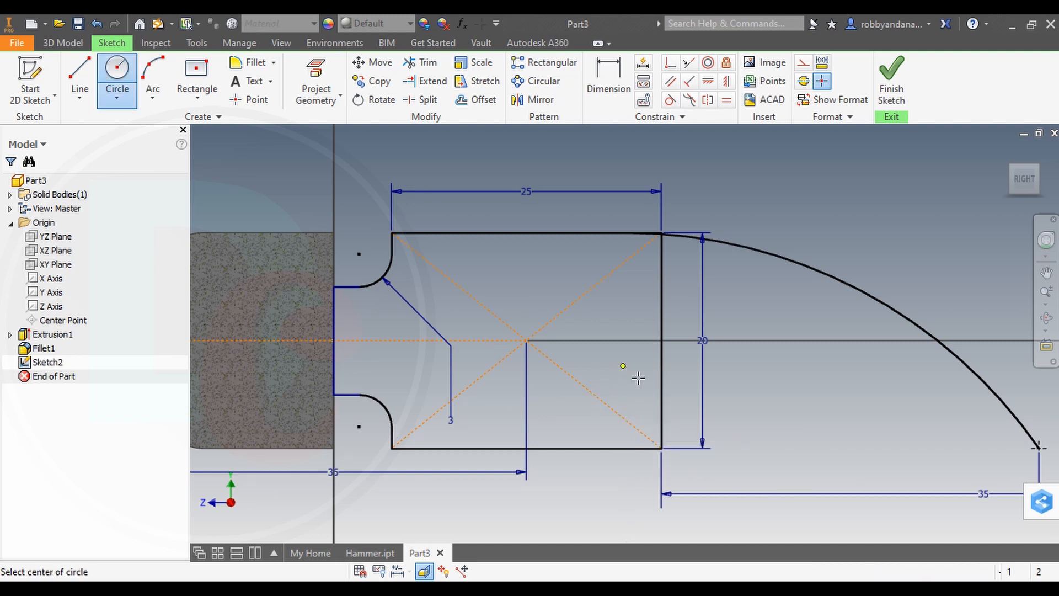
{"action": "right_click", "coordinate": [731, 319]}
{"action": "left_click", "coordinate": [776, 325]}
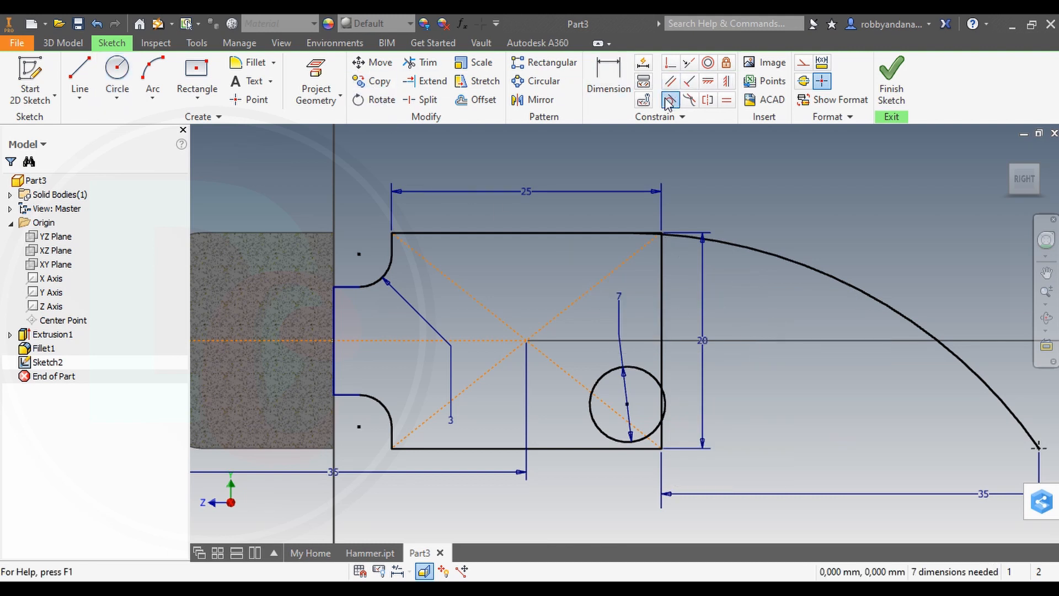
Make the circle tangent to the rectangle's far side and lower edge, and trim the corner of the lower edge beyond the circle
{"action": "left_click", "coordinate": [659, 383]}
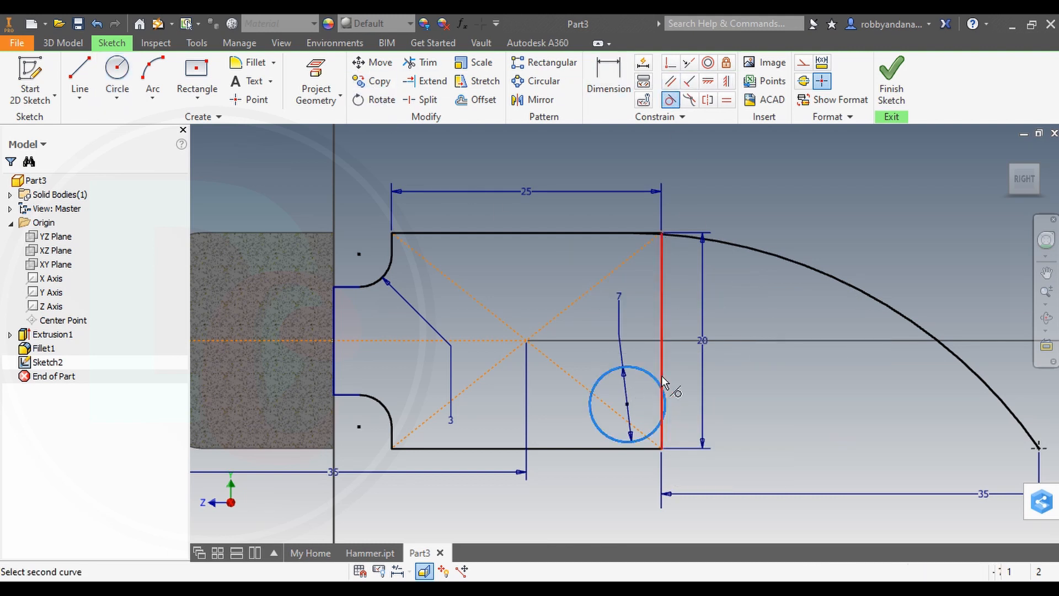
{"action": "left_click", "coordinate": [623, 441]}
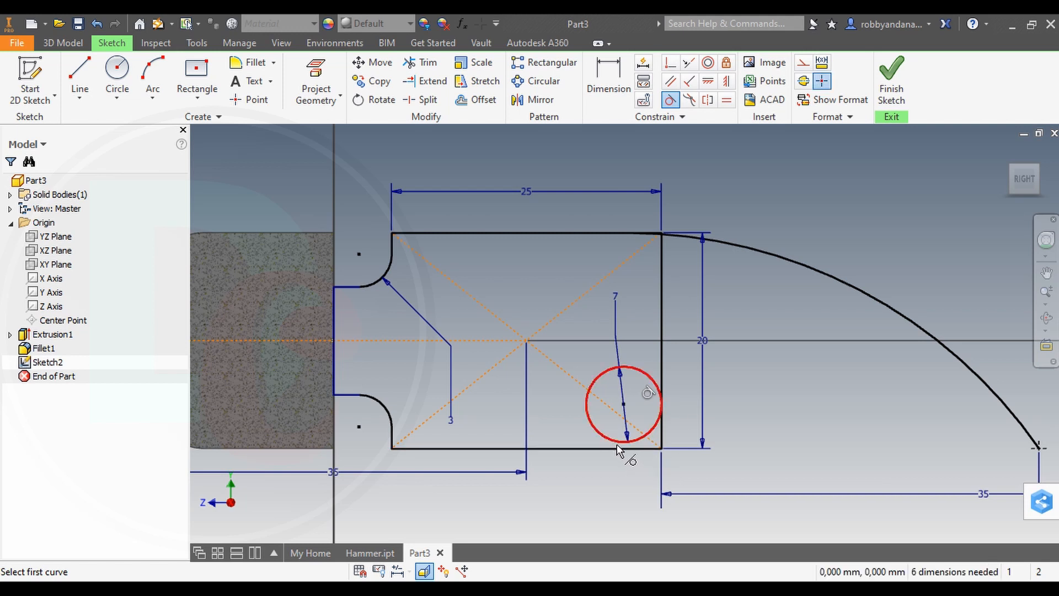
{"action": "left_click", "coordinate": [619, 449]}
{"action": "left_click", "coordinate": [619, 448]}
{"action": "right_click", "coordinate": [736, 365]}
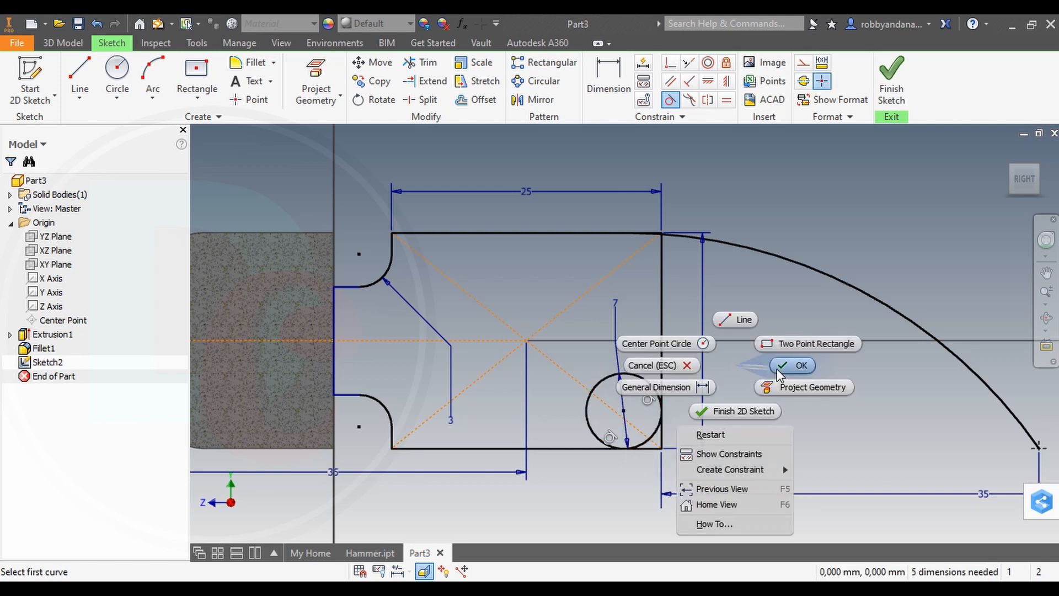
{"action": "left_click", "coordinate": [776, 366]}
{"action": "left_click", "coordinate": [422, 63]}
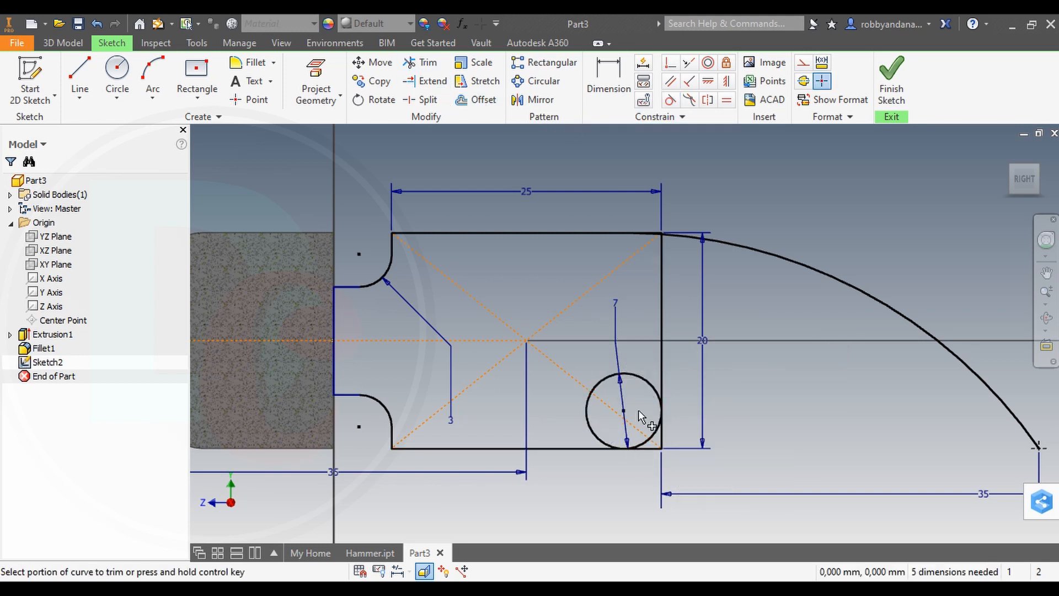
{"action": "left_click", "coordinate": [654, 452]}
Draw a three-point arc with a 27 mm radius, bulging upward from the circle's lower outer edge to the claw's tip point
{"action": "left_click", "coordinate": [153, 70]}
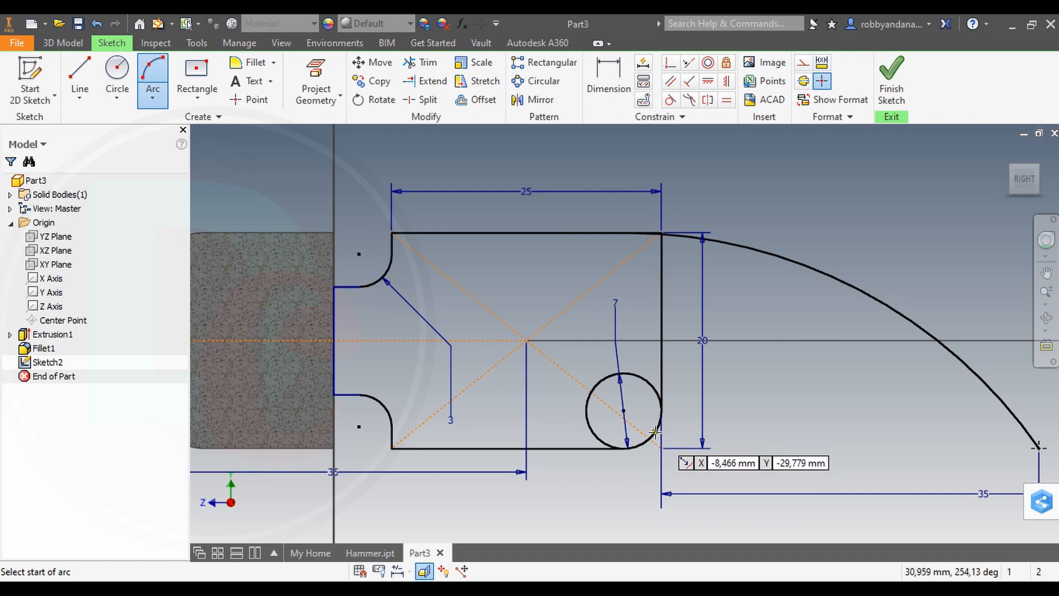
{"action": "left_click", "coordinate": [656, 432]}
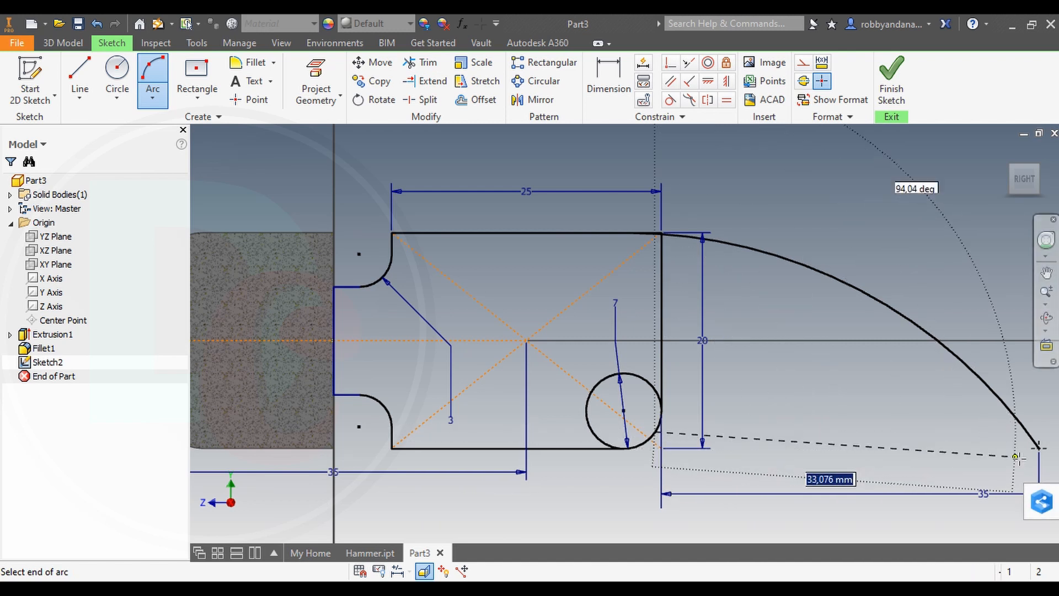
{"action": "left_click", "coordinate": [1038, 448]}
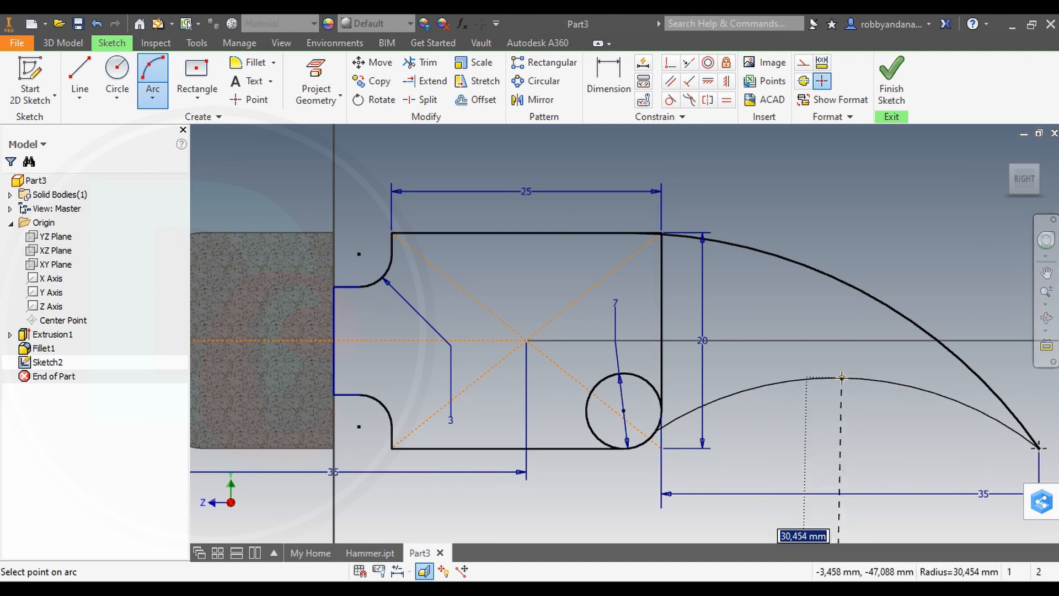
{"action": "key", "text": "Return"}
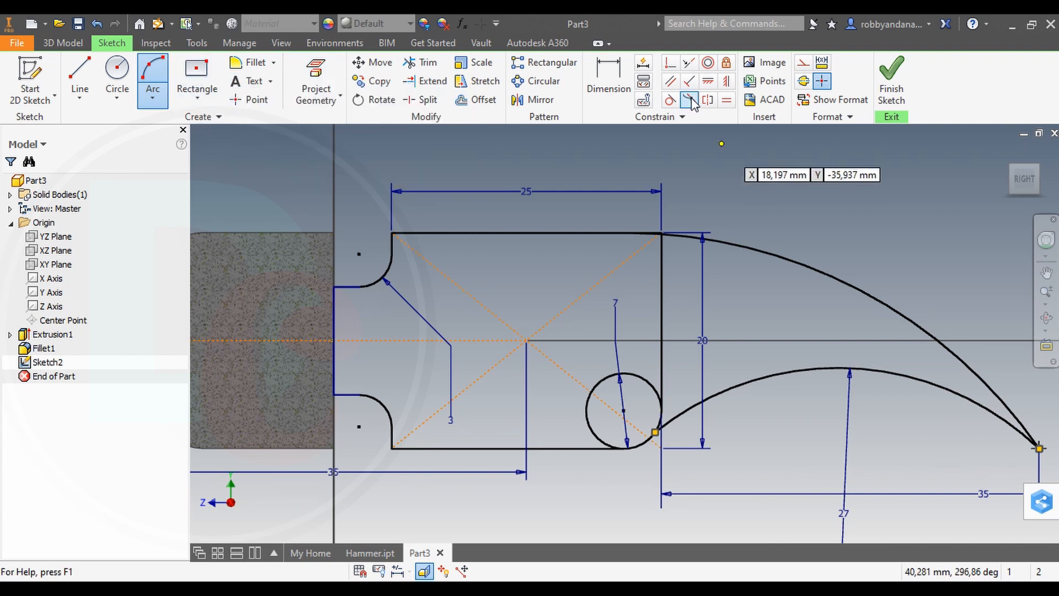
Make the claw's lower arc tangent to the 7 mm circle, and trim away the circle's portion inside the block profile
{"action": "left_click", "coordinate": [670, 100]}
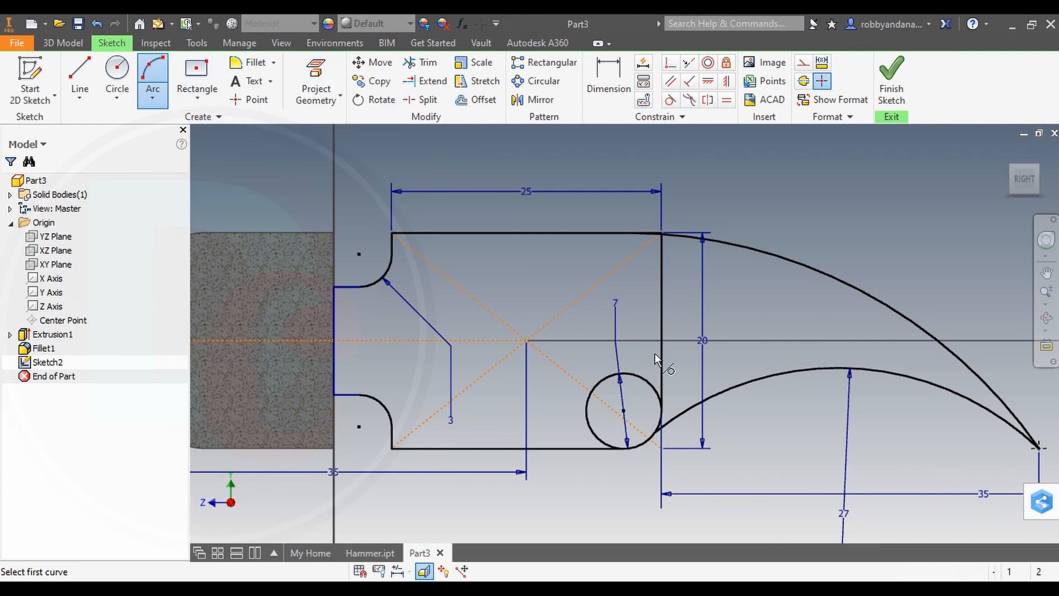
{"action": "left_click", "coordinate": [637, 443]}
{"action": "left_click", "coordinate": [685, 419]}
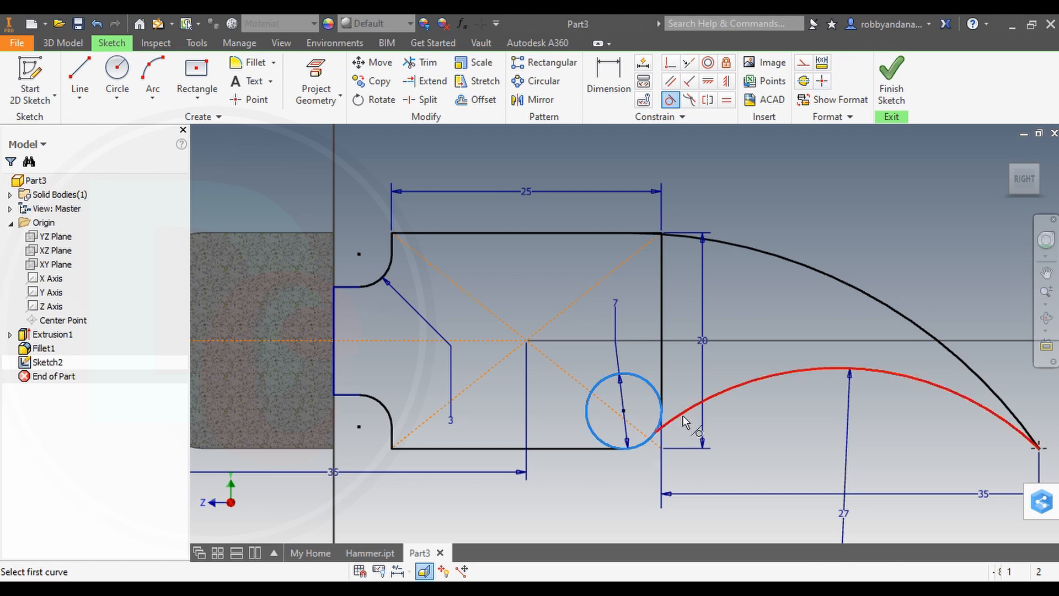
{"action": "right_click", "coordinate": [760, 300]}
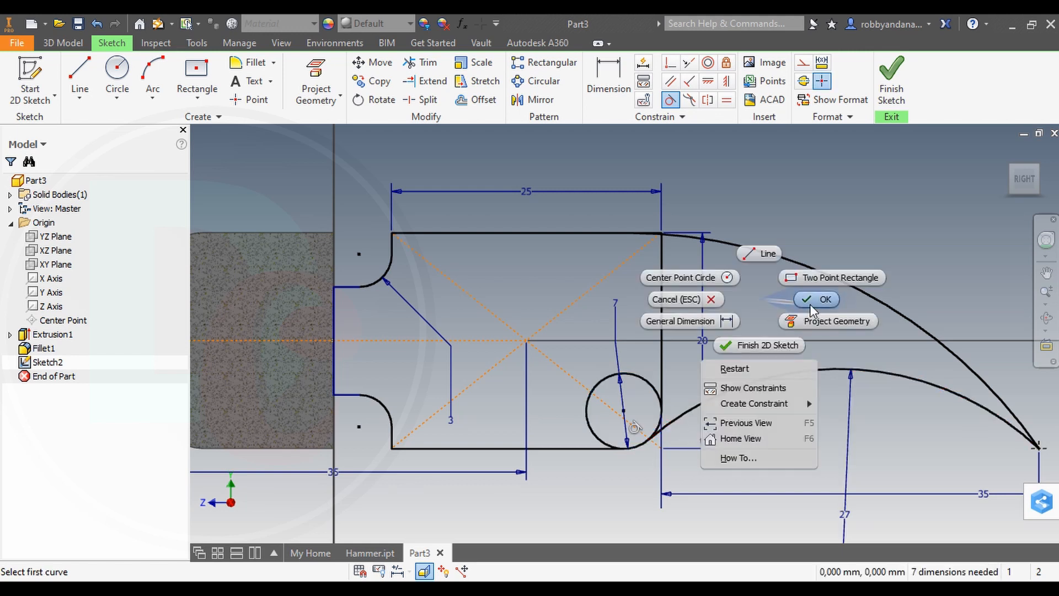
{"action": "left_click", "coordinate": [783, 300]}
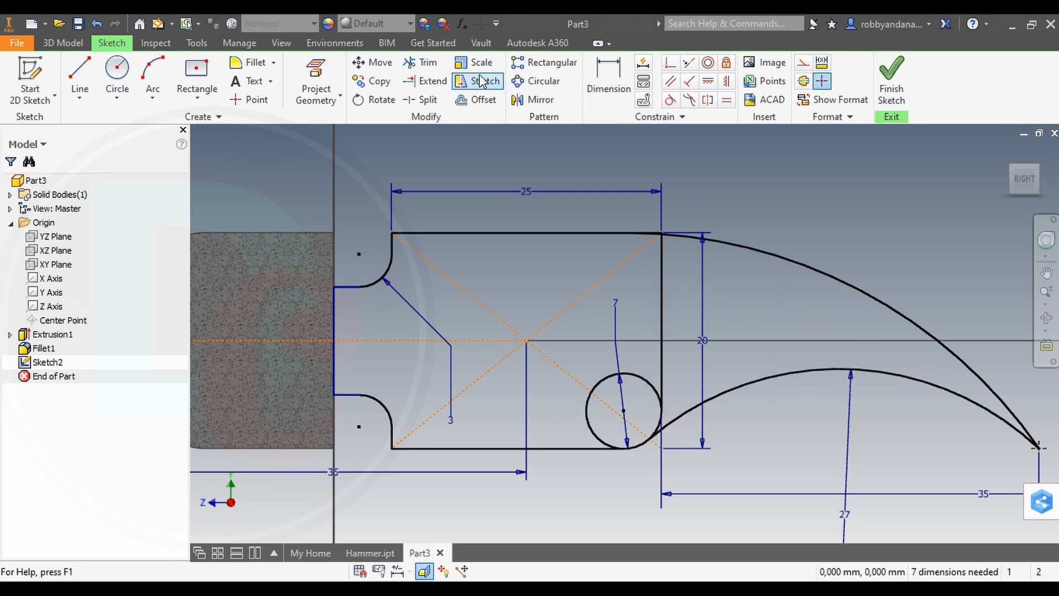
{"action": "left_click", "coordinate": [419, 61]}
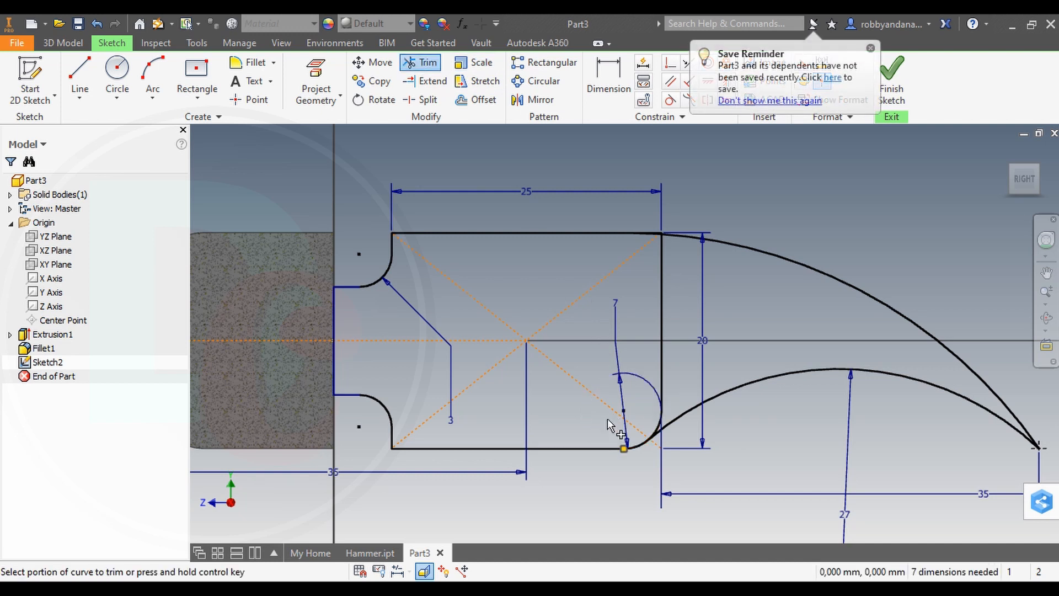
Extrude the neck, block and claw profile symmetrically by 20 mm as a join with the existing solid
{"action": "left_click", "coordinate": [63, 43]}
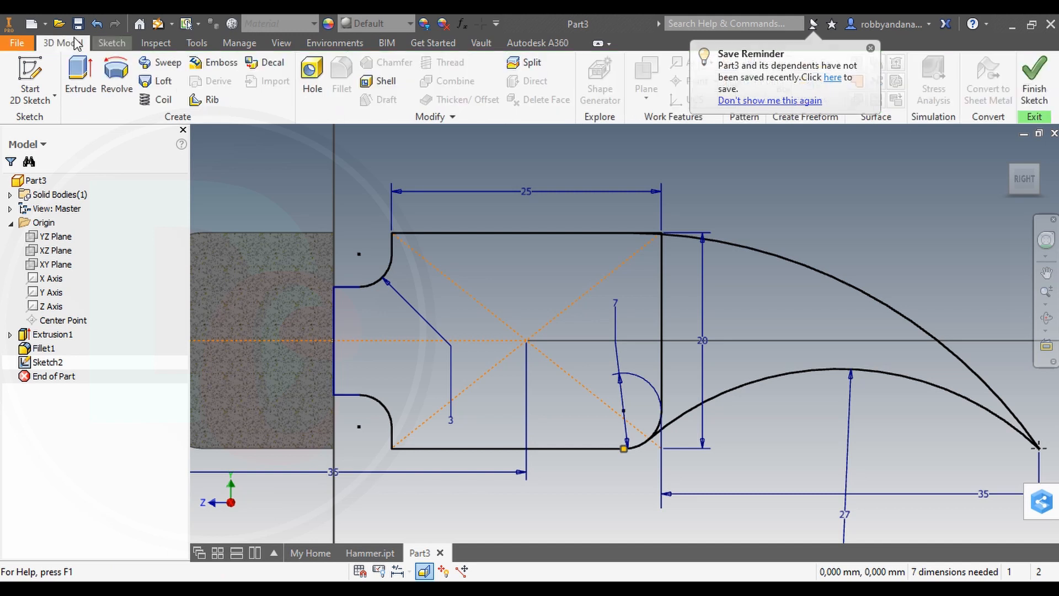
{"action": "left_click", "coordinate": [86, 74]}
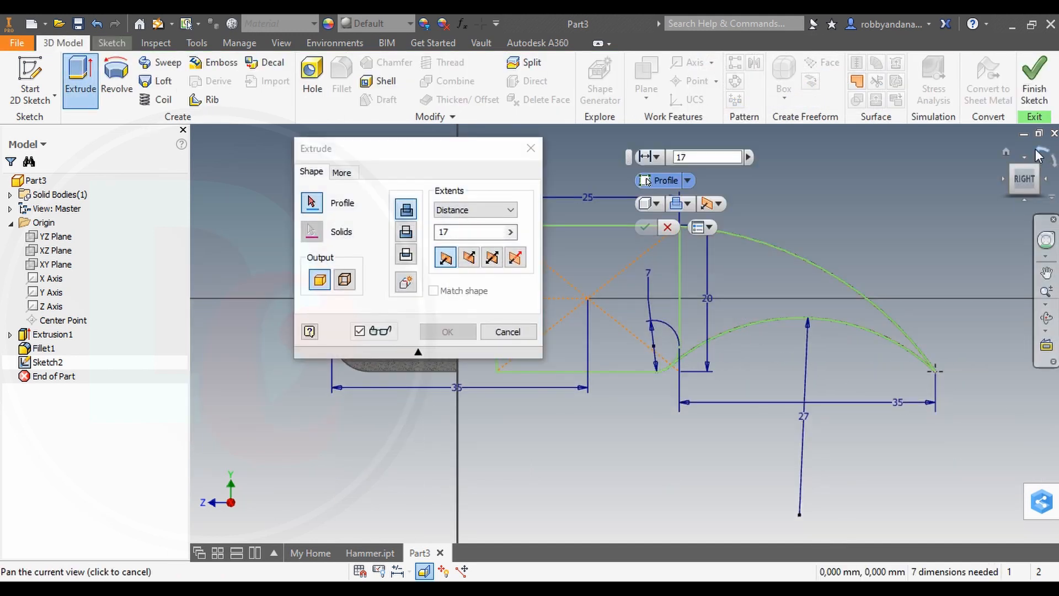
{"action": "left_click", "coordinate": [1036, 166]}
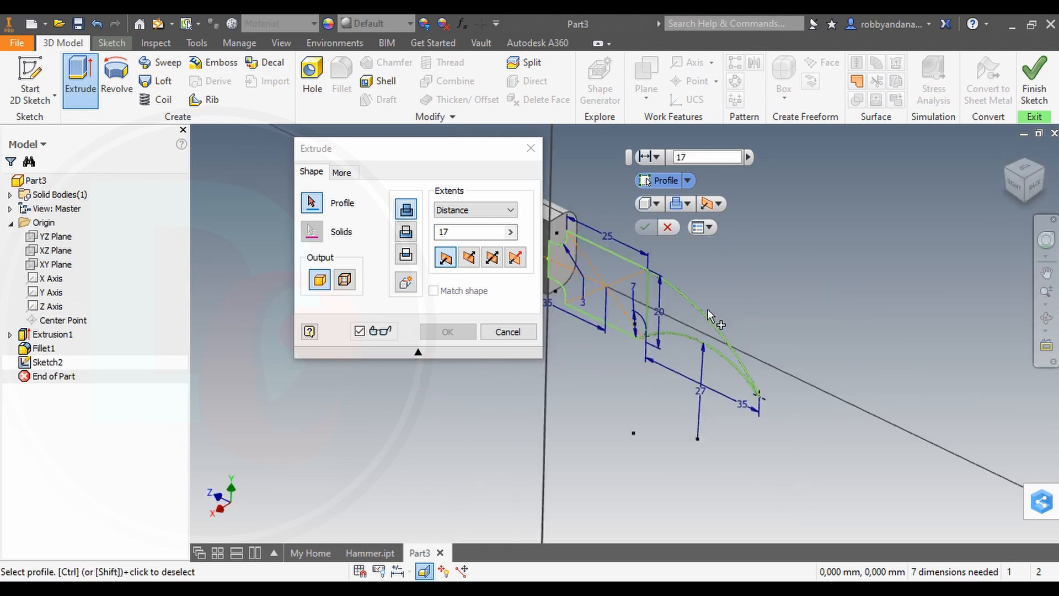
{"action": "left_click", "coordinate": [685, 312]}
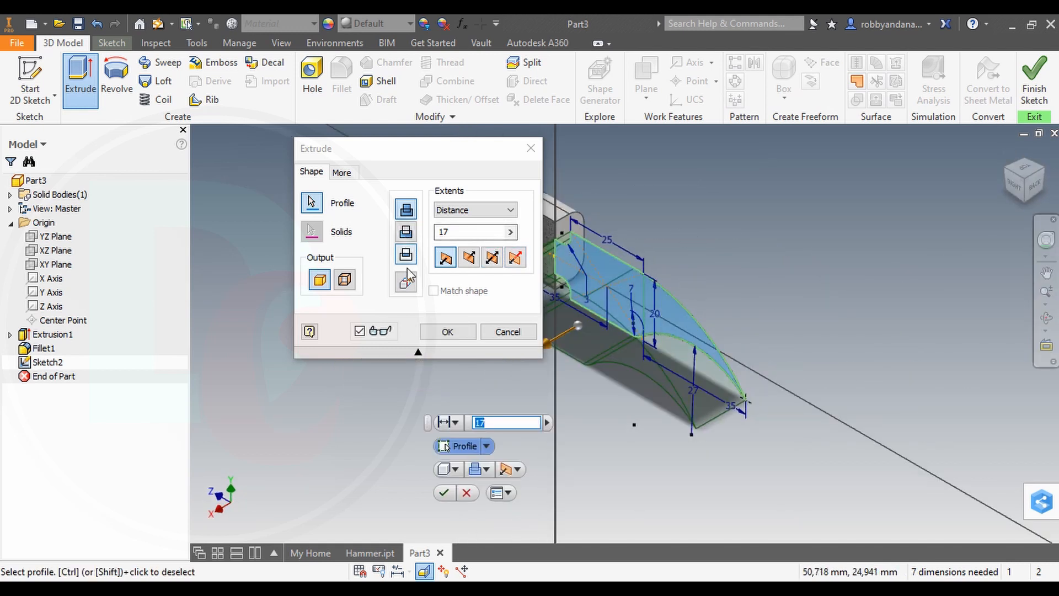
{"action": "left_click", "coordinate": [492, 258]}
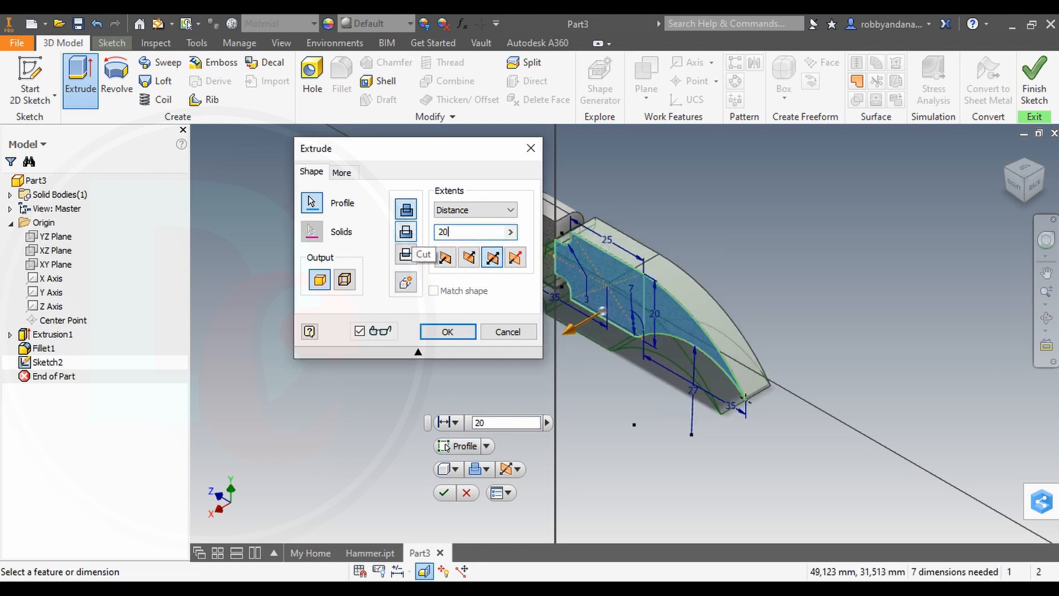
{"action": "left_click", "coordinate": [445, 493]}
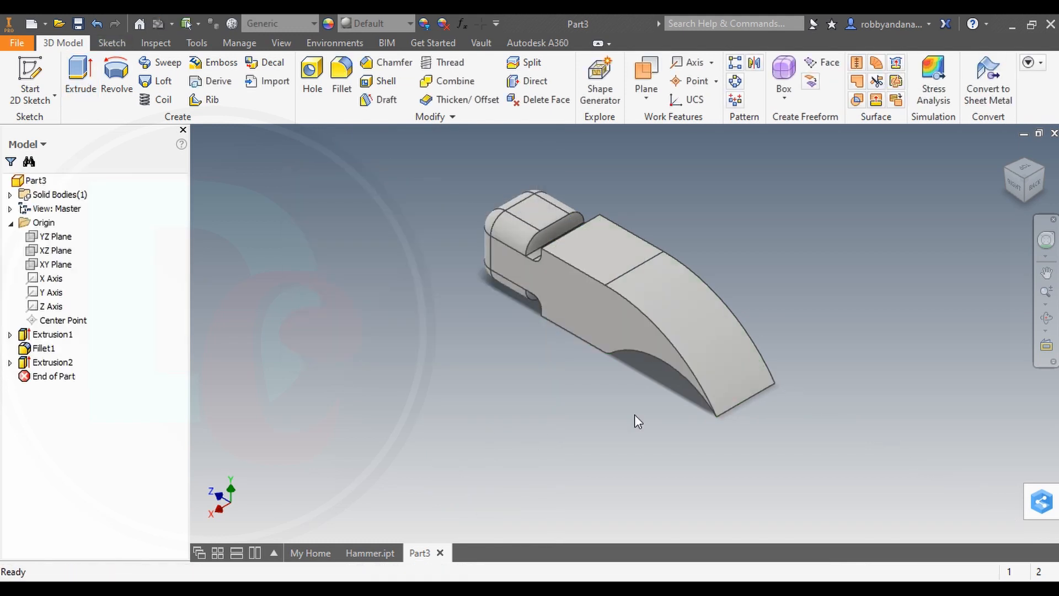
Start a constant 3 mm fillet on the rounded block's upper rear edges bordering the neck
{"action": "left_click", "coordinate": [1006, 171]}
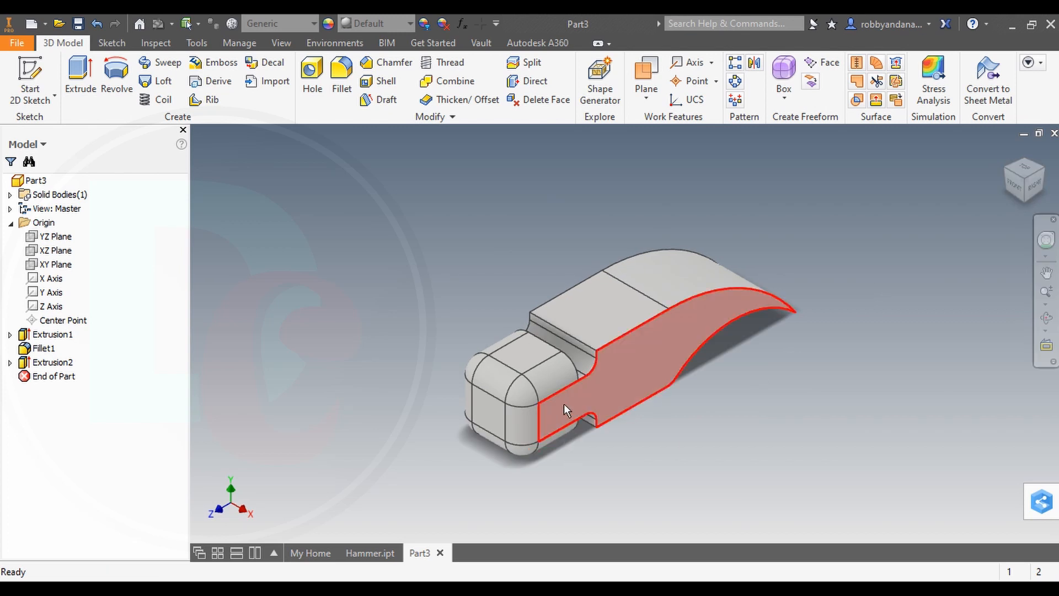
{"action": "scroll", "coordinate": [564, 403], "scroll_direction": "up", "scroll_amount": 3}
{"action": "left_click", "coordinate": [342, 83]}
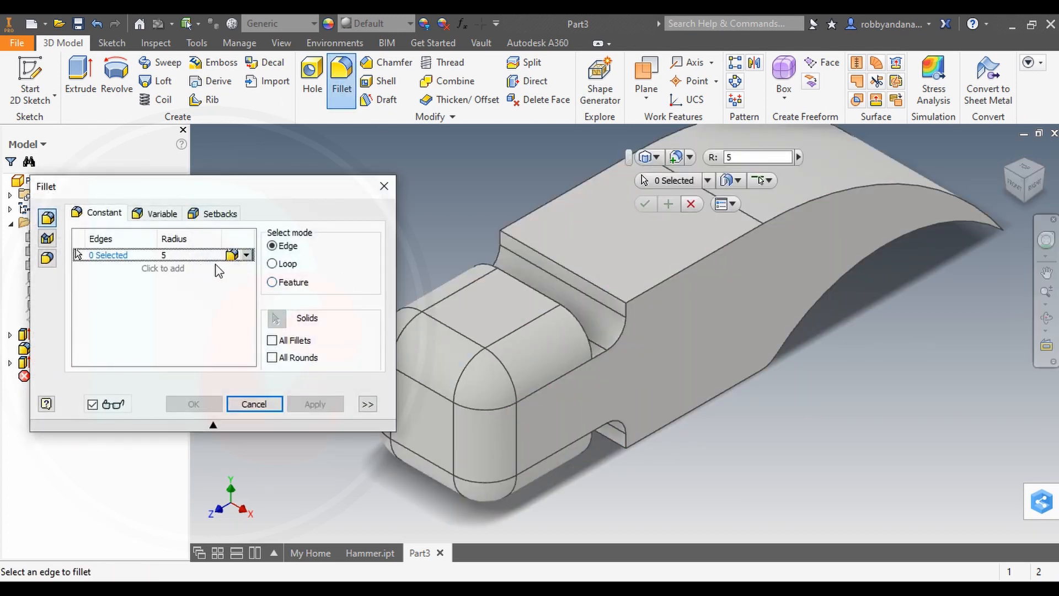
{"action": "left_click", "coordinate": [755, 158]}
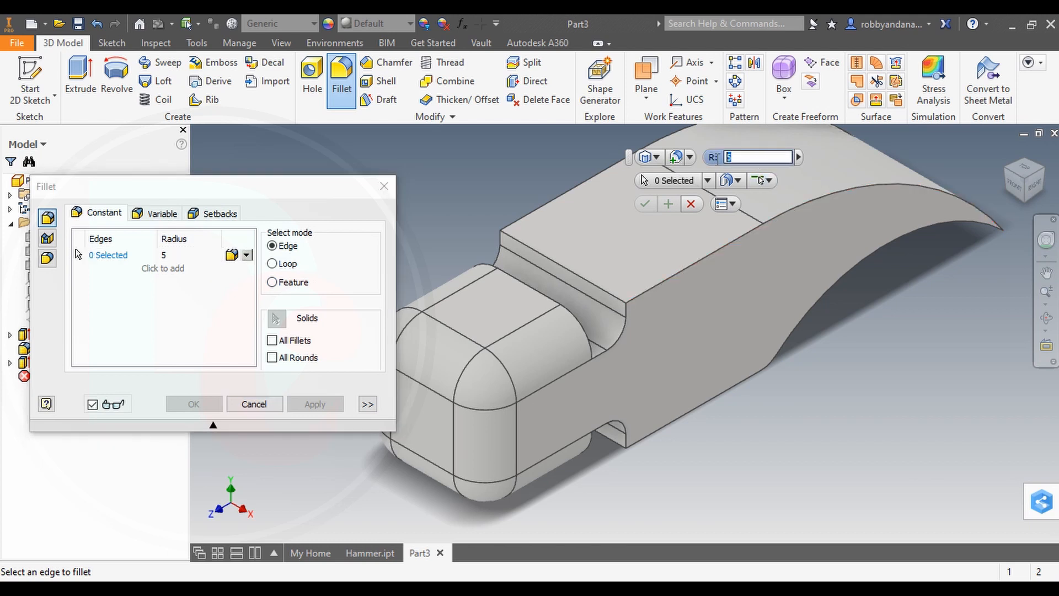
{"action": "type", "text": "3"}
{"action": "left_click", "coordinate": [586, 335]}
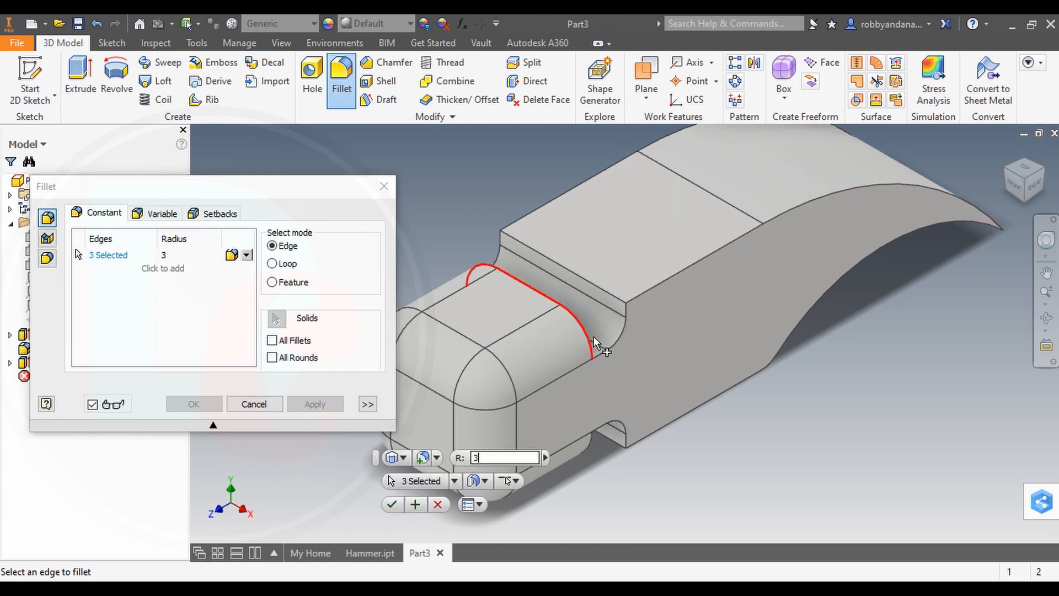
Add the upper neck's curved side edges and its inner edge against the rounded block to the fillet, and apply it with a 2 mm radius
{"action": "mouse_move", "coordinate": [1017, 188]}
{"action": "left_mouse_down"}
{"action": "mouse_move", "coordinate": [983, 191]}
{"action": "mouse_move", "coordinate": [977, 205]}
{"action": "left_mouse_up"}
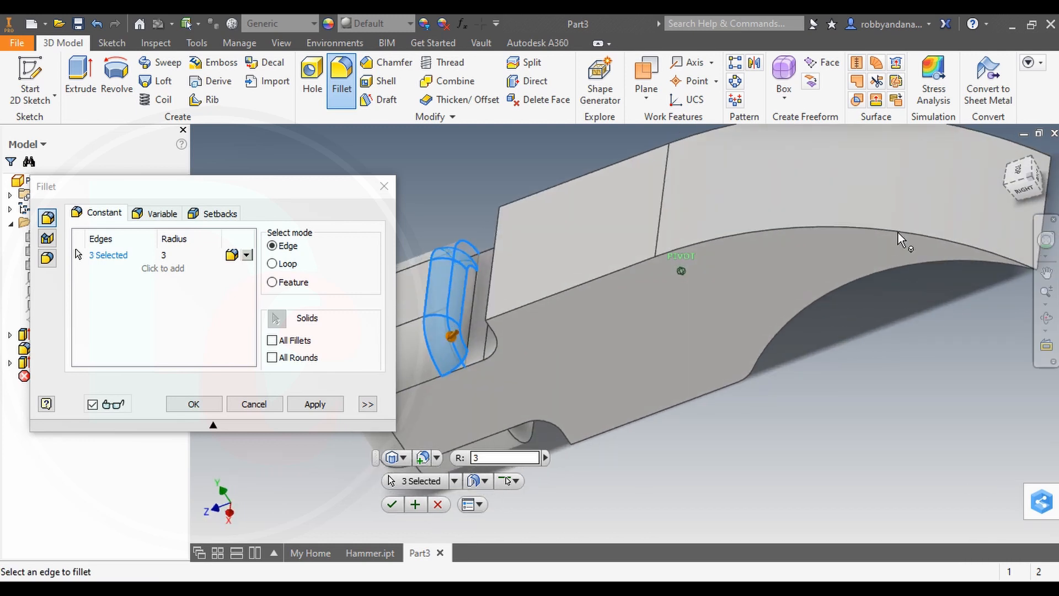
{"action": "left_click", "coordinate": [466, 365]}
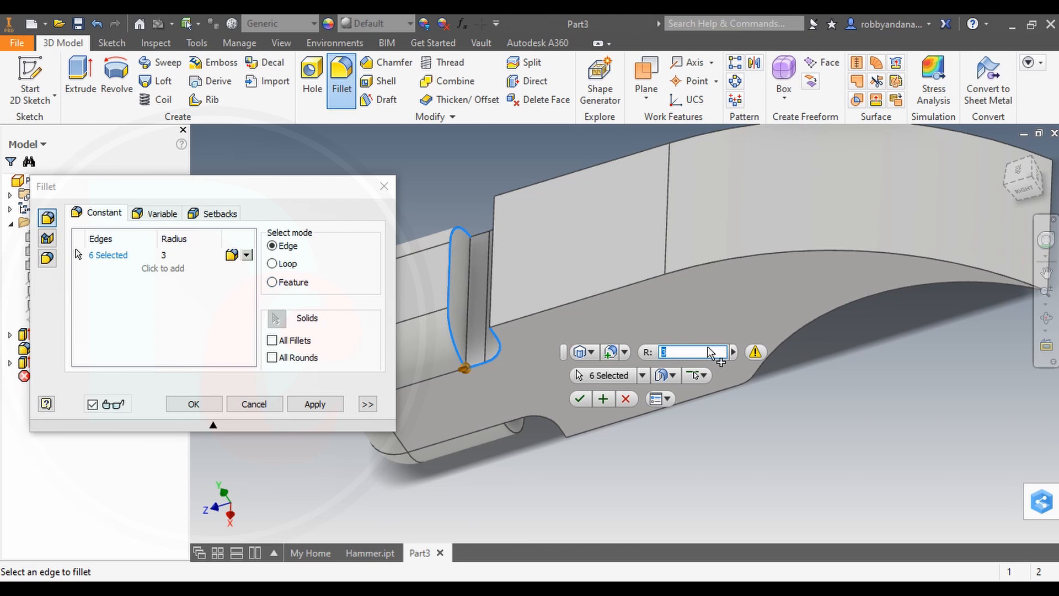
{"action": "left_click", "coordinate": [470, 280]}
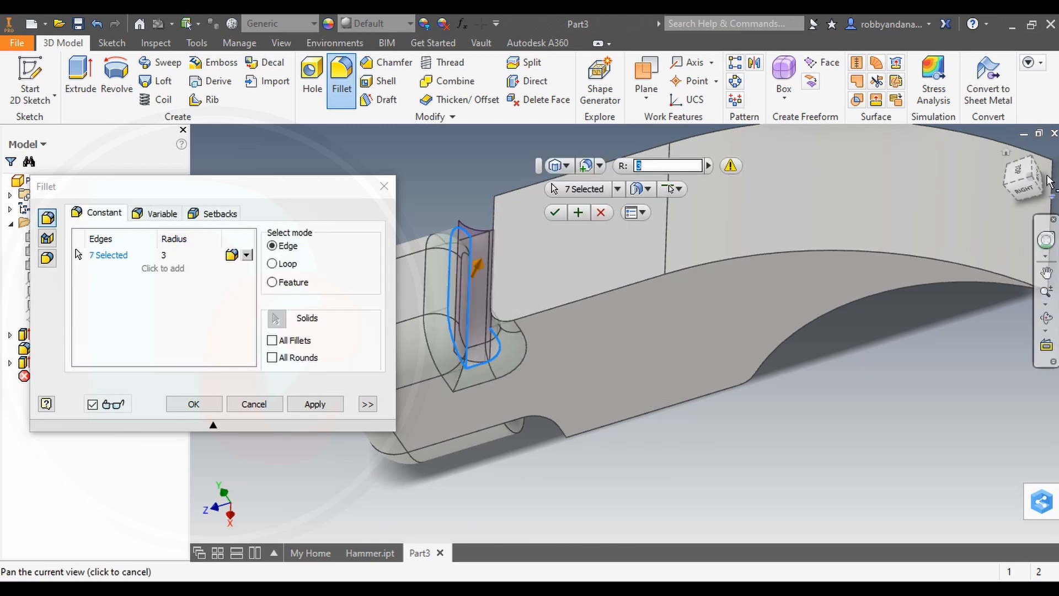
{"action": "left_click", "coordinate": [1022, 180]}
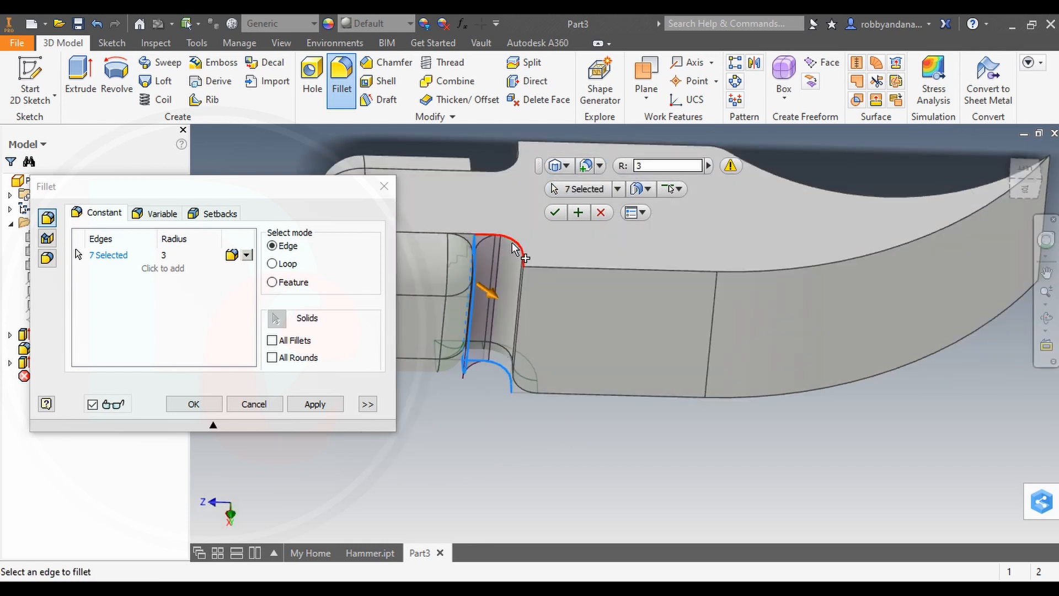
{"action": "left_click", "coordinate": [512, 244]}
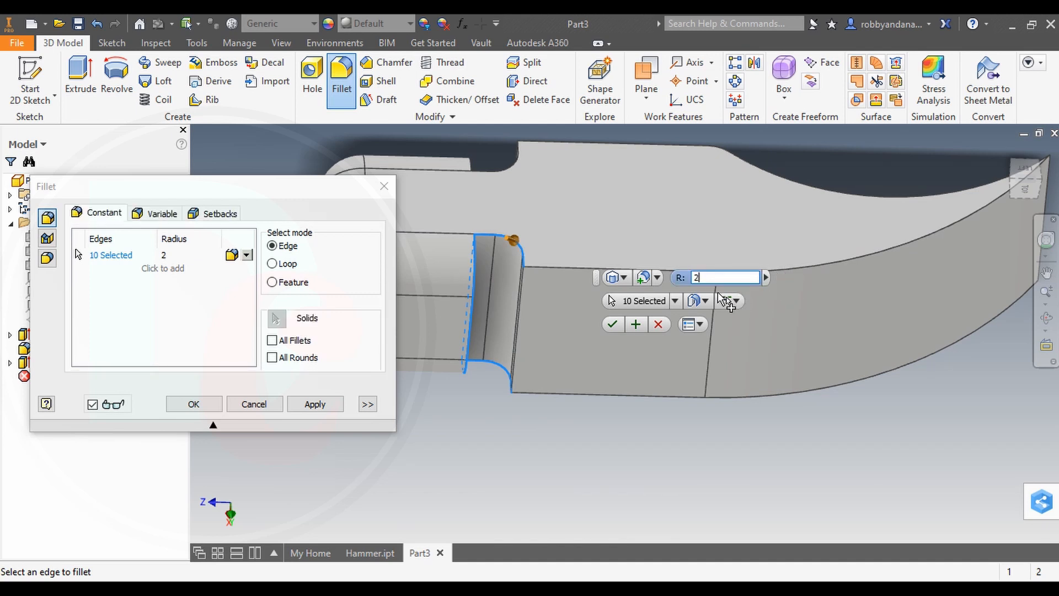
{"action": "key", "text": "Return"}
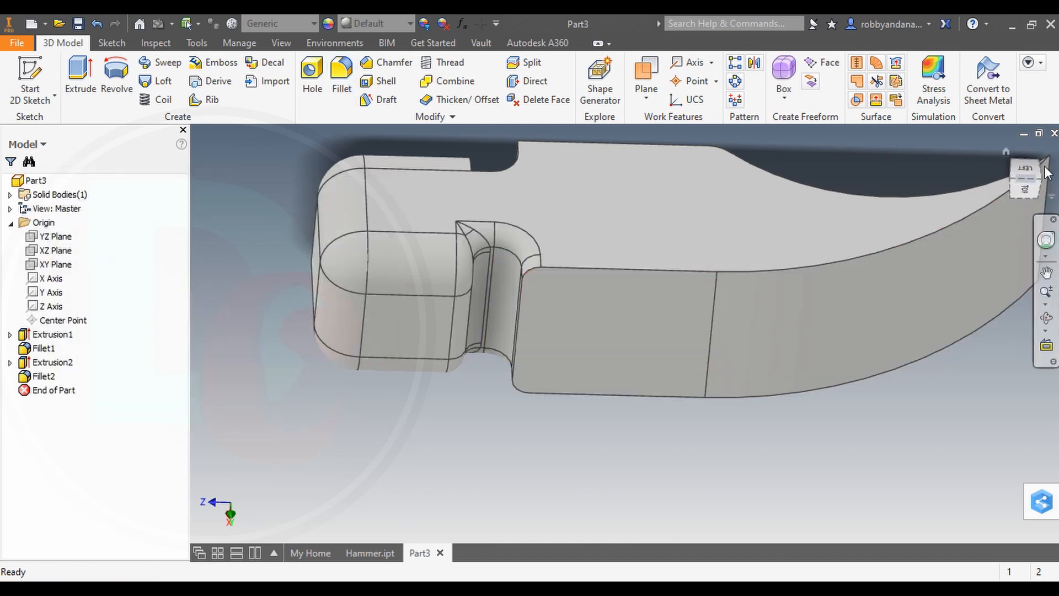
Fillet the lower neck with a 2 mm radius: the rounded block's rear edges, the neck's inner edge and both curved side edges
{"action": "left_click", "coordinate": [1014, 168]}
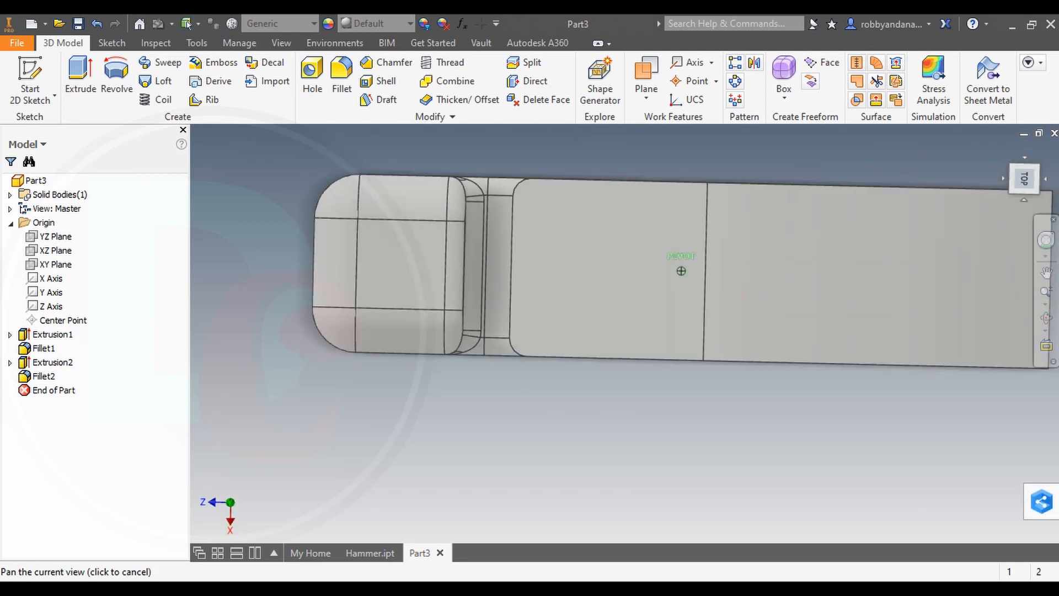
{"action": "mouse_move", "coordinate": [585, 386]}
{"action": "middle_mouse_down", "text": "shift"}
{"action": "mouse_move", "coordinate": [577, 521]}
{"action": "mouse_move", "coordinate": [576, 137]}
{"action": "middle_mouse_up", "text": "shift"}
{"action": "left_click", "coordinate": [342, 77]}
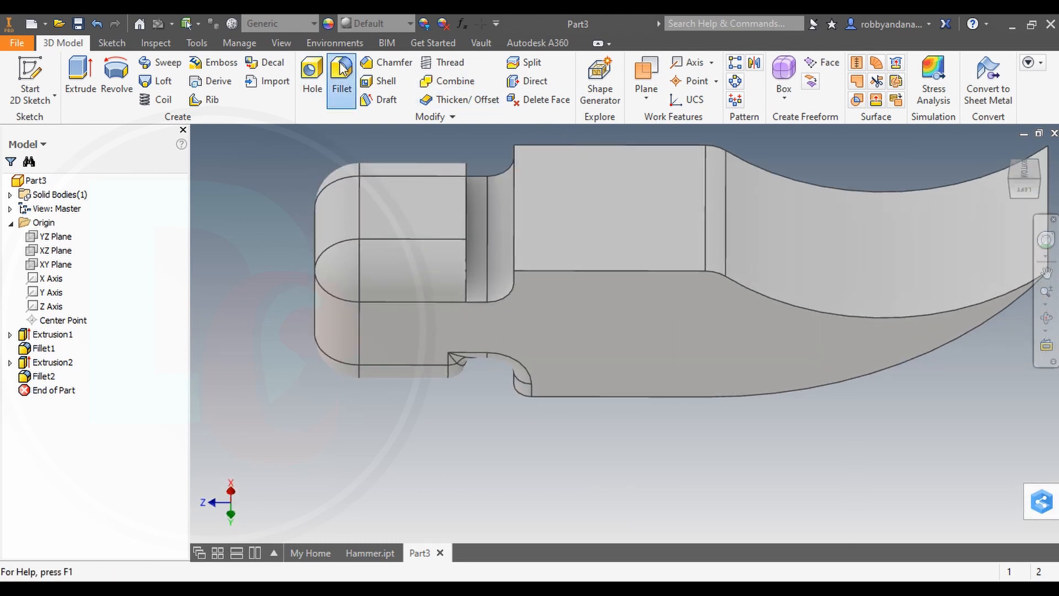
{"action": "left_click", "coordinate": [466, 204]}
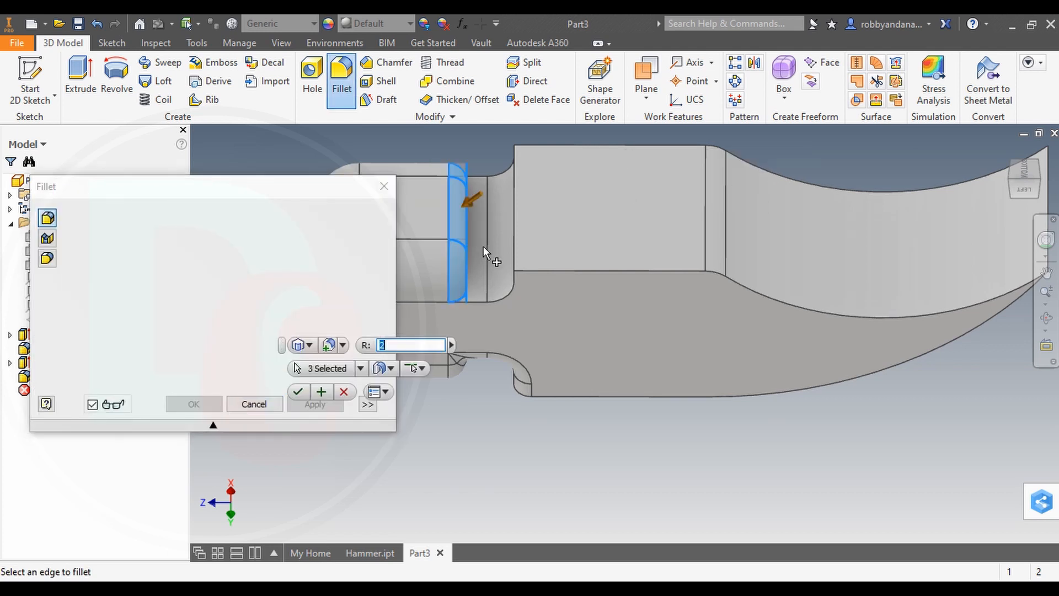
{"action": "left_click", "coordinate": [468, 257]}
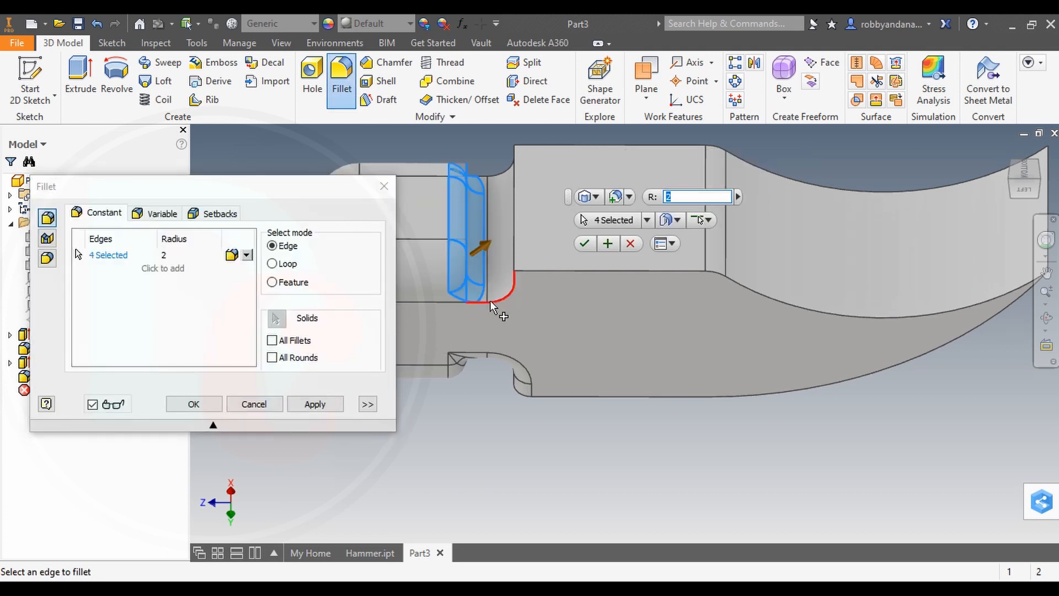
{"action": "left_click", "coordinate": [493, 298]}
{"action": "left_click", "coordinate": [497, 175]}
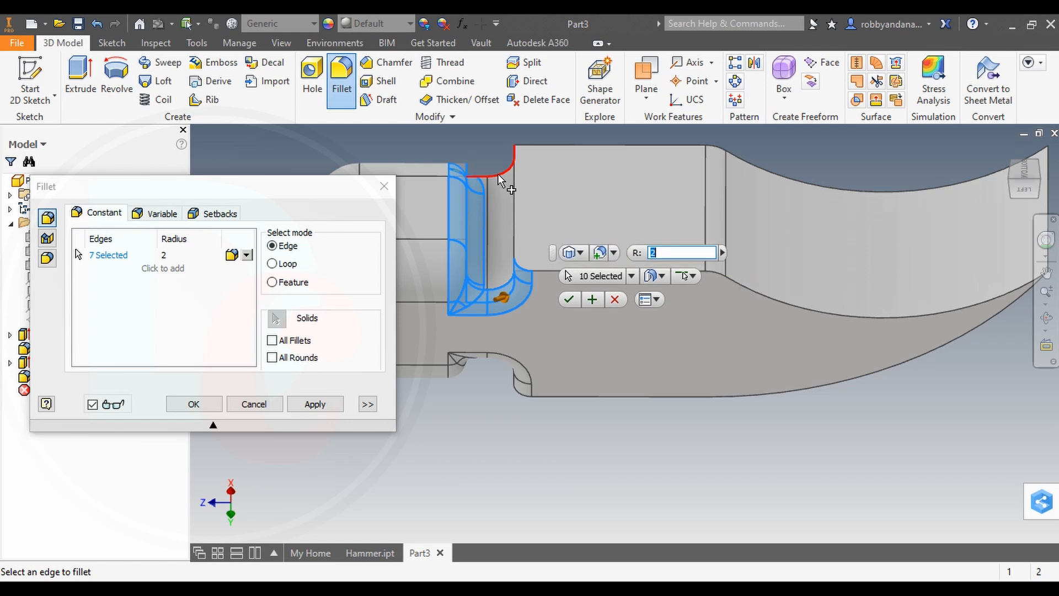
{"action": "left_click", "coordinate": [570, 301]}
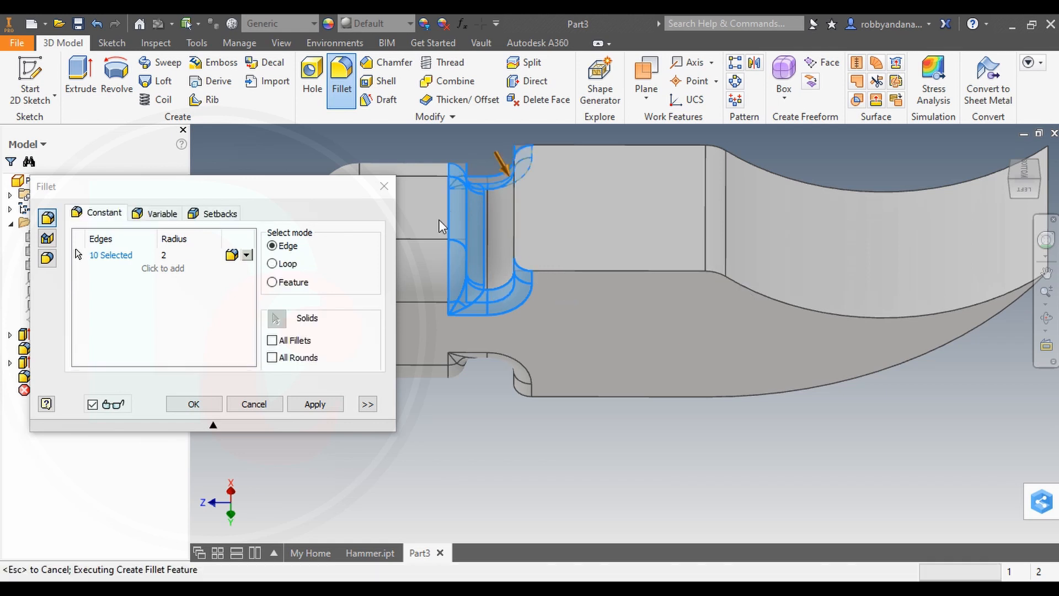
Fillet the upper and lower outline edges of the main block and claw with a 2 mm radius
{"action": "left_click", "coordinate": [1026, 189]}
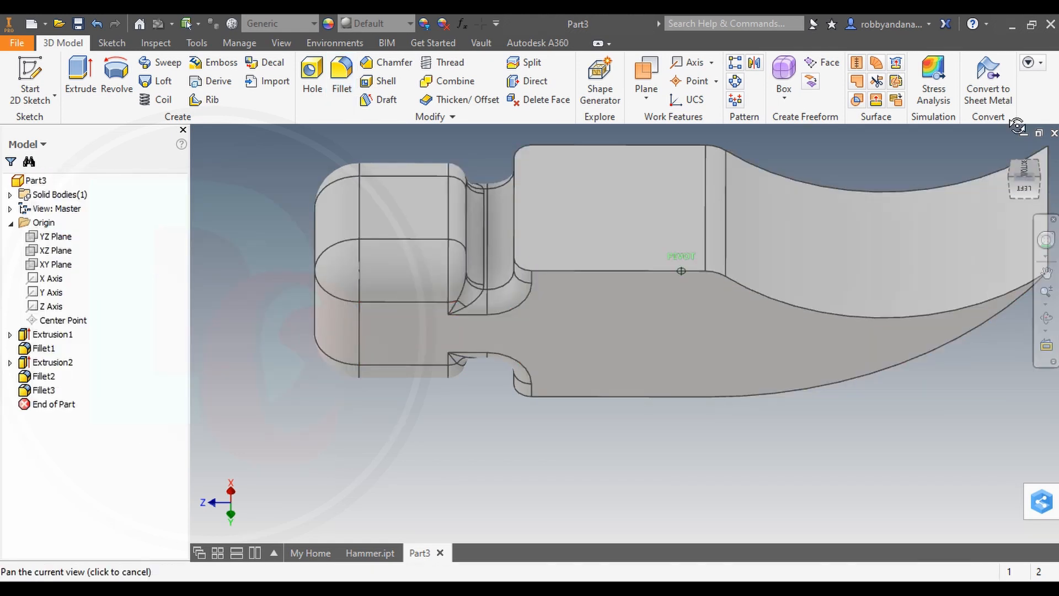
{"action": "left_click_drag", "start_coordinate": [1025, 227], "coordinate": [1027, 185]}
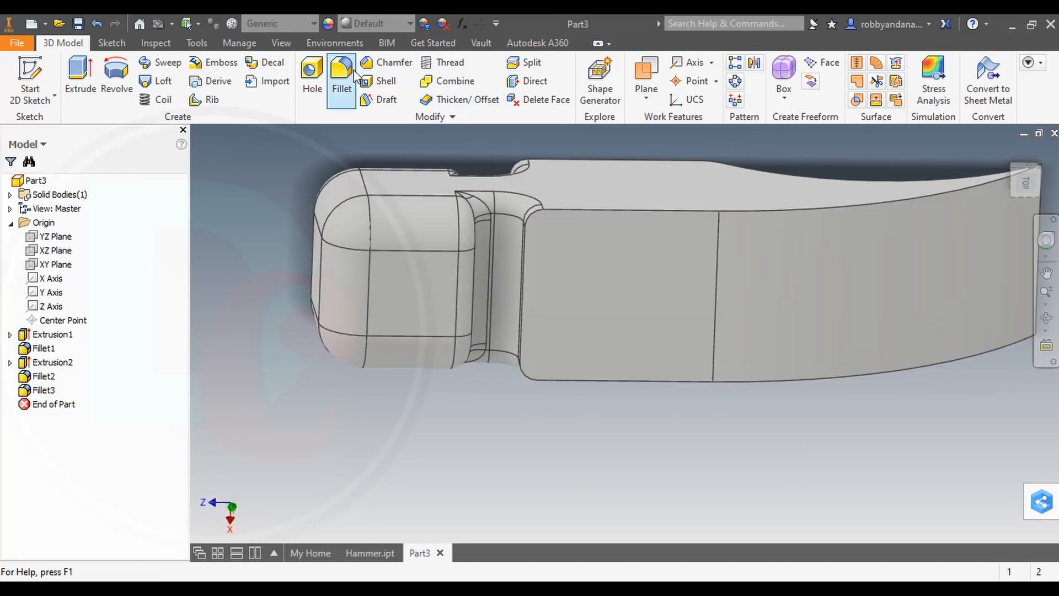
{"action": "left_click", "coordinate": [591, 209]}
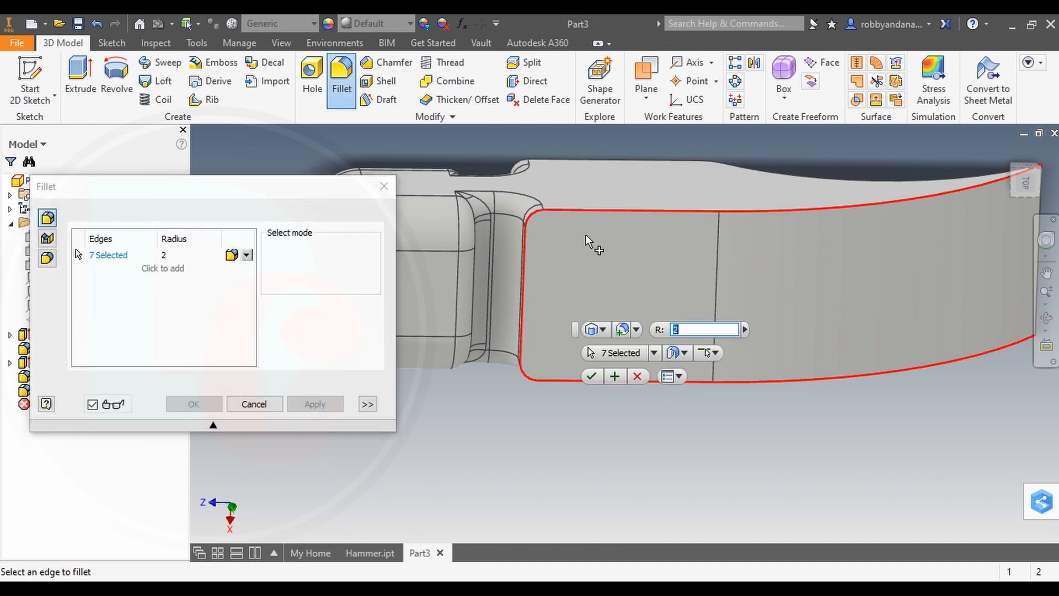
{"action": "mouse_move", "coordinate": [1024, 183]}
{"action": "left_mouse_down"}
{"action": "mouse_move", "coordinate": [1040, 497]}
{"action": "mouse_move", "coordinate": [924, 164]}
{"action": "left_mouse_up"}
{"action": "left_click", "coordinate": [659, 273]}
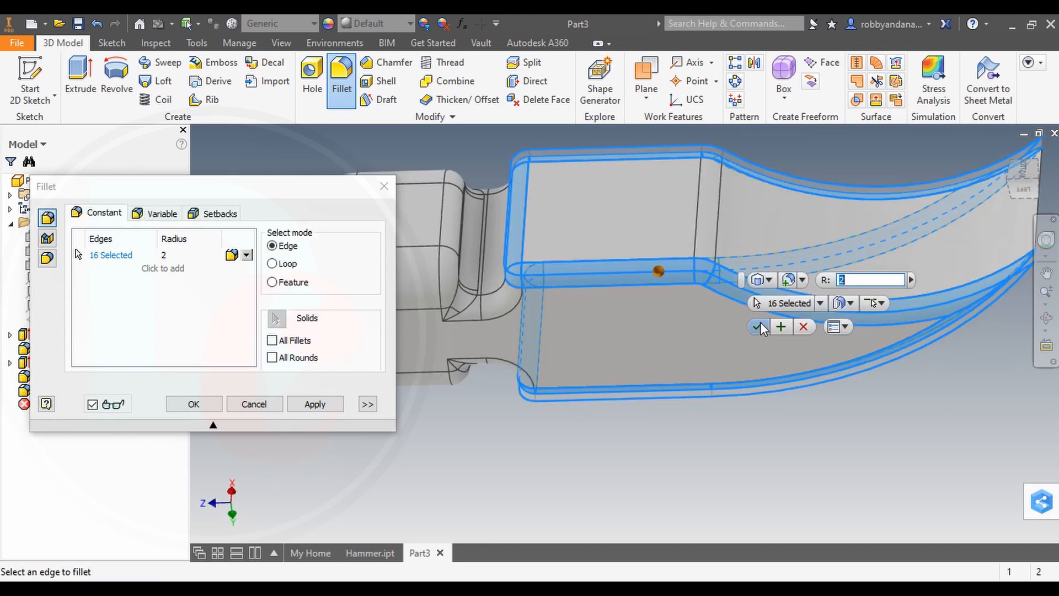
{"action": "left_click", "coordinate": [758, 327]}
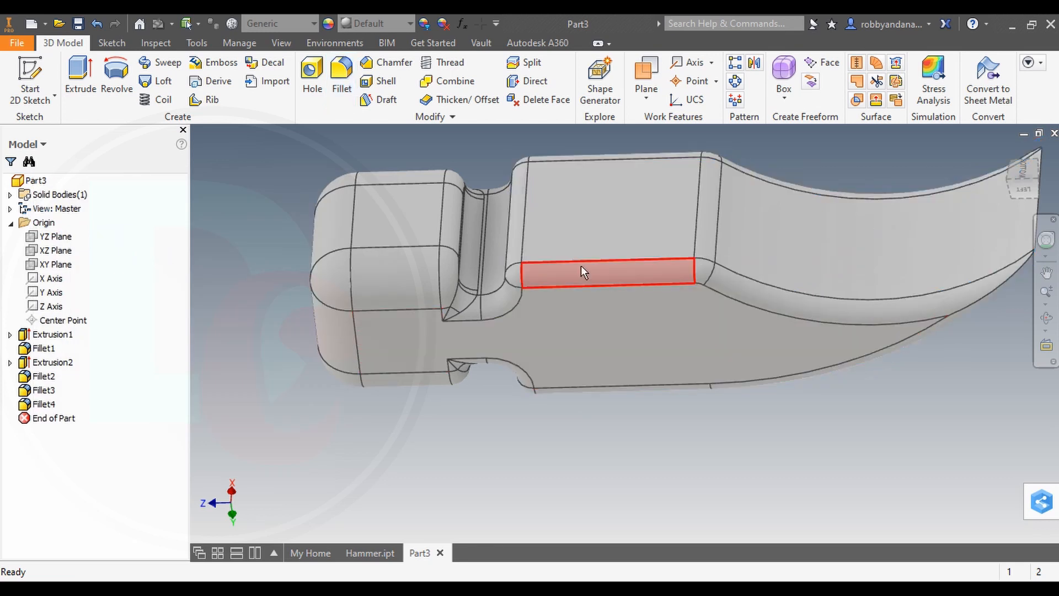
Create a new sketch on the flat top face of the main block behind the neck
{"action": "scroll", "coordinate": [580, 272], "scroll_direction": "up", "scroll_amount": 3}
{"action": "mouse_move", "coordinate": [1030, 190]}
{"action": "left_mouse_down"}
{"action": "mouse_move", "coordinate": [1027, 124]}
{"action": "mouse_move", "coordinate": [1027, 192]}
{"action": "left_mouse_up"}
{"action": "left_click", "coordinate": [1027, 192]}
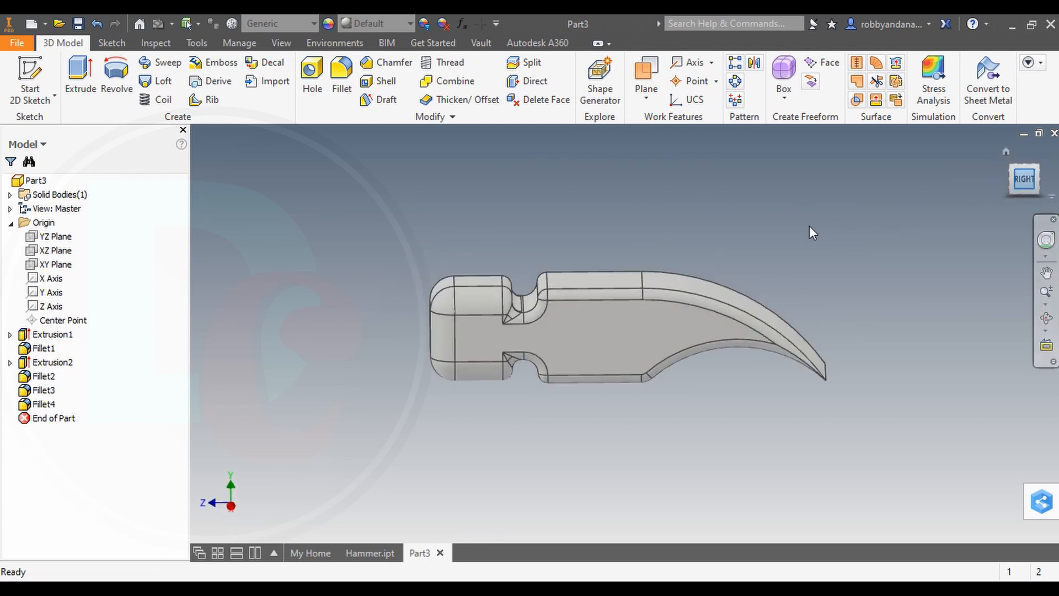
{"action": "left_click", "coordinate": [1038, 168]}
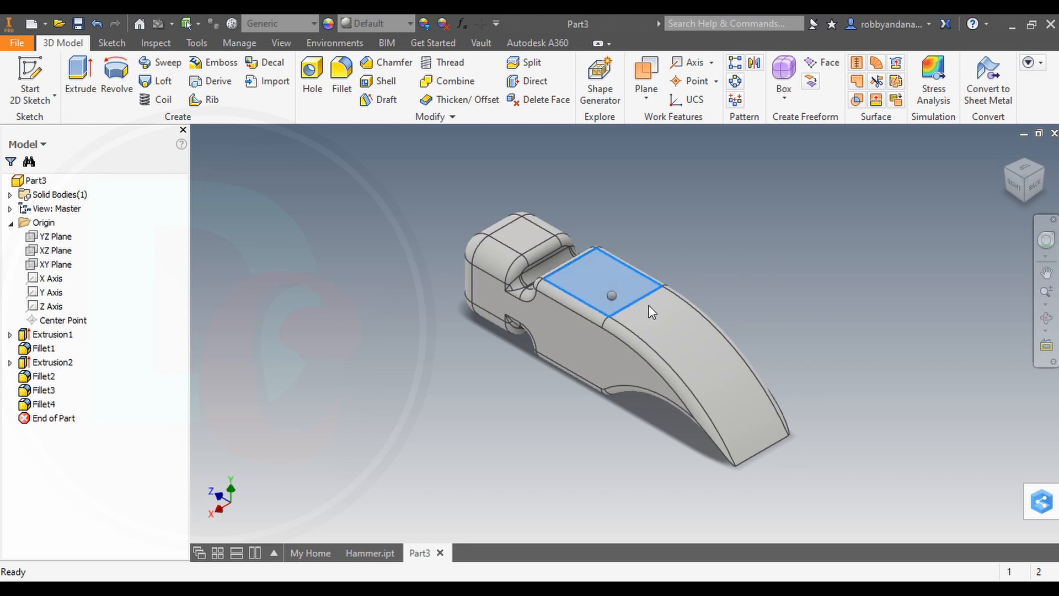
{"action": "right_click", "coordinate": [615, 294]}
{"action": "left_click", "coordinate": [614, 334]}
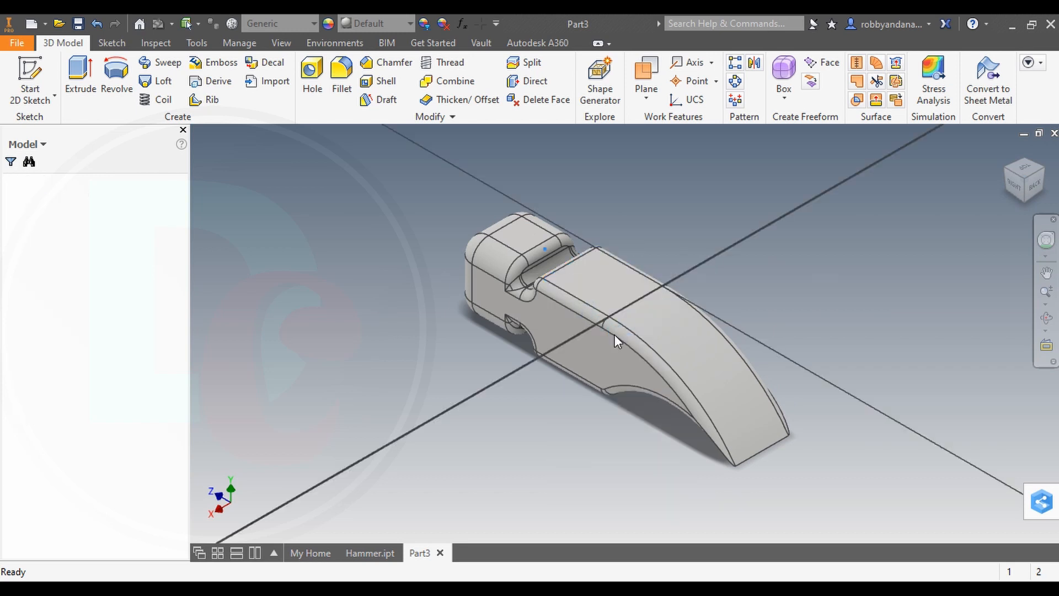
{"action": "scroll", "coordinate": [676, 330], "scroll_direction": "up", "scroll_amount": 3}
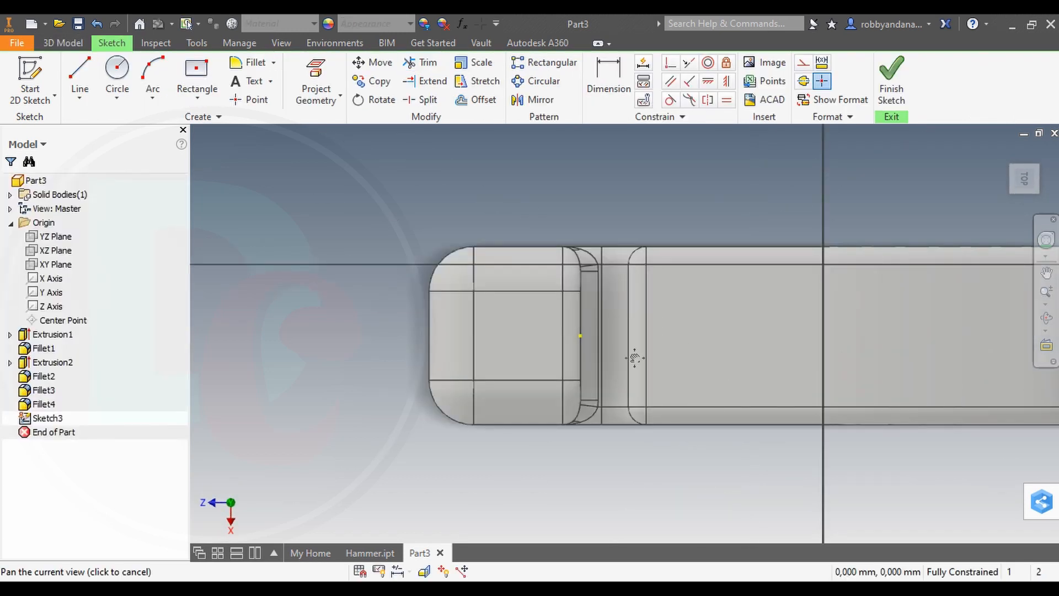
{"action": "left_click_drag", "start_coordinate": [635, 358], "coordinate": [503, 331]}
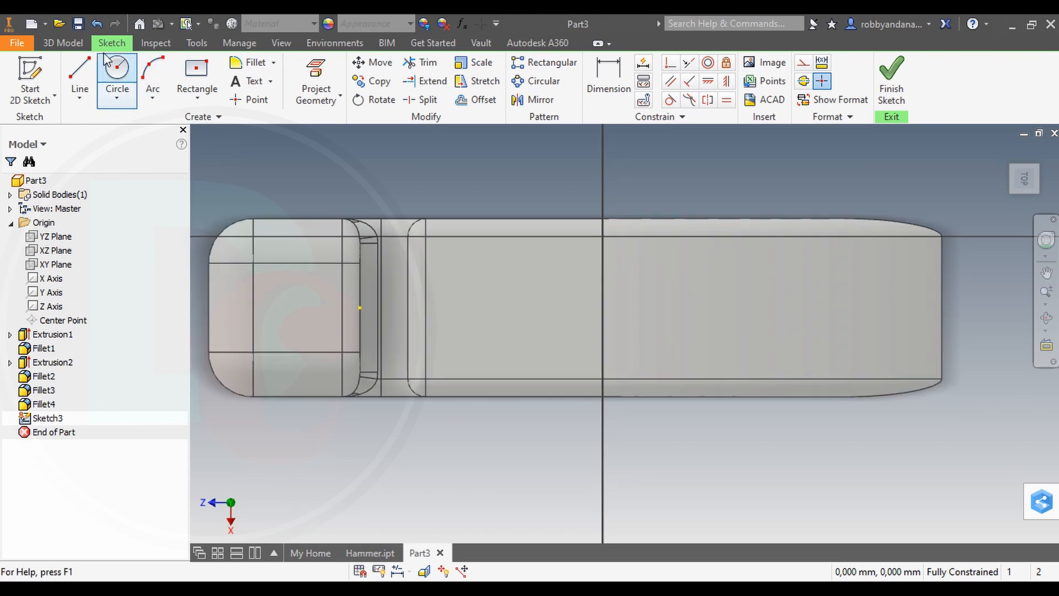
Draw a lengthwise line from the midpoint of the block's neck-side edge to past the claw tip, and make it construction geometry
{"action": "left_click", "coordinate": [82, 73]}
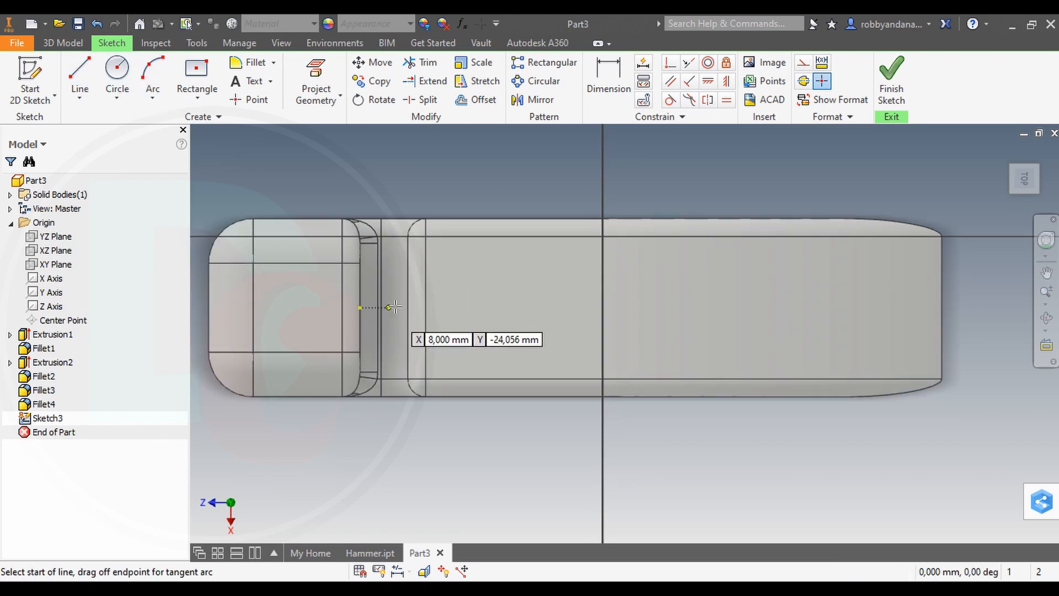
{"action": "left_click", "coordinate": [425, 307]}
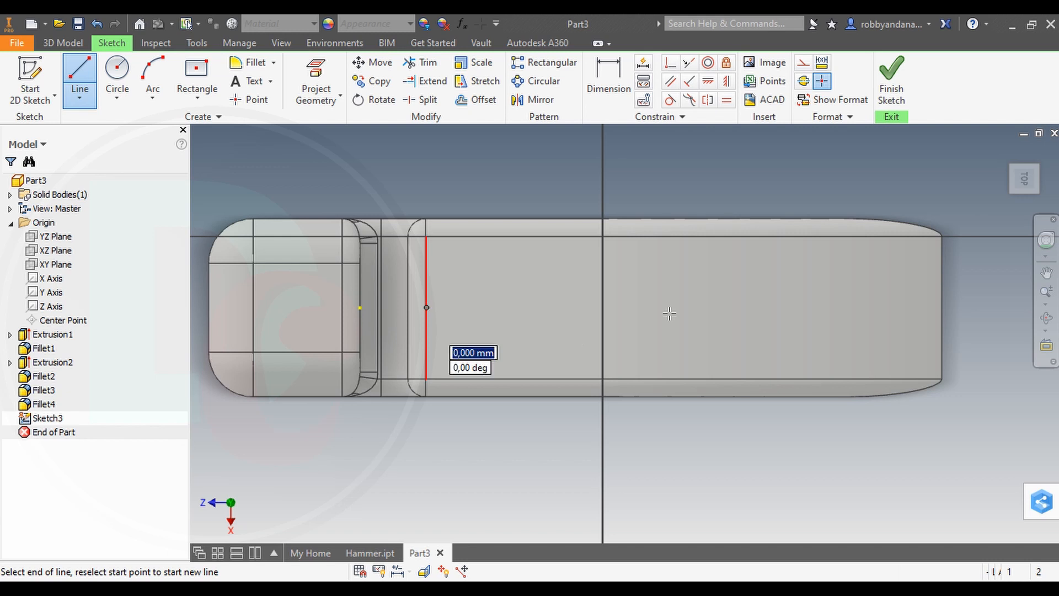
{"action": "left_click", "coordinate": [972, 308]}
{"action": "right_click", "coordinate": [976, 214]}
{"action": "left_click", "coordinate": [988, 213]}
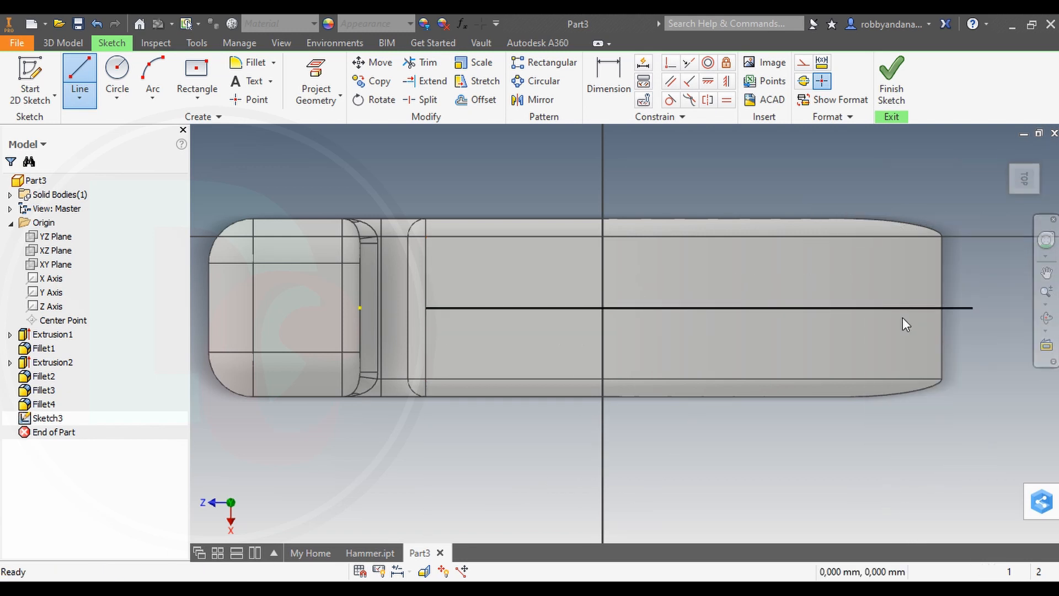
{"action": "left_click", "coordinate": [899, 308]}
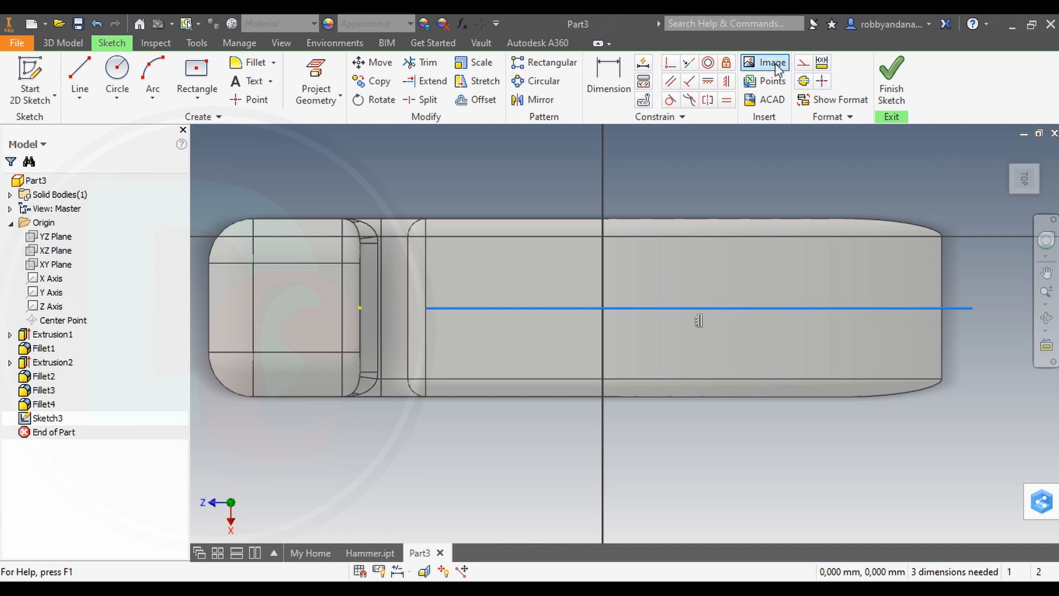
{"action": "left_click", "coordinate": [821, 81]}
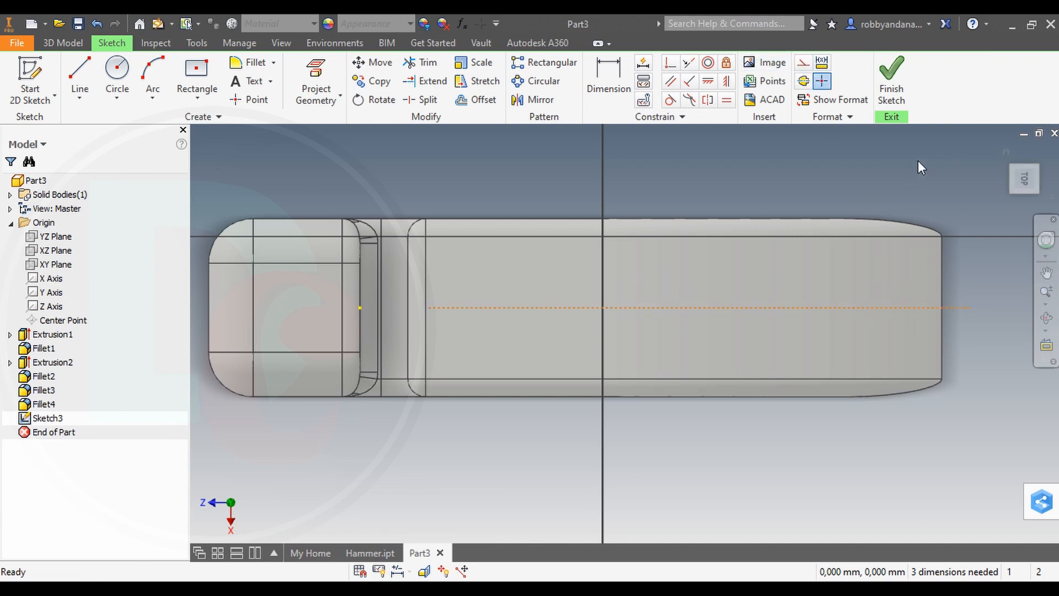
Draw a three-point arc of about 175 mm radius from the construction line near the claw's start to the claw's end edge
{"action": "left_click", "coordinate": [152, 77]}
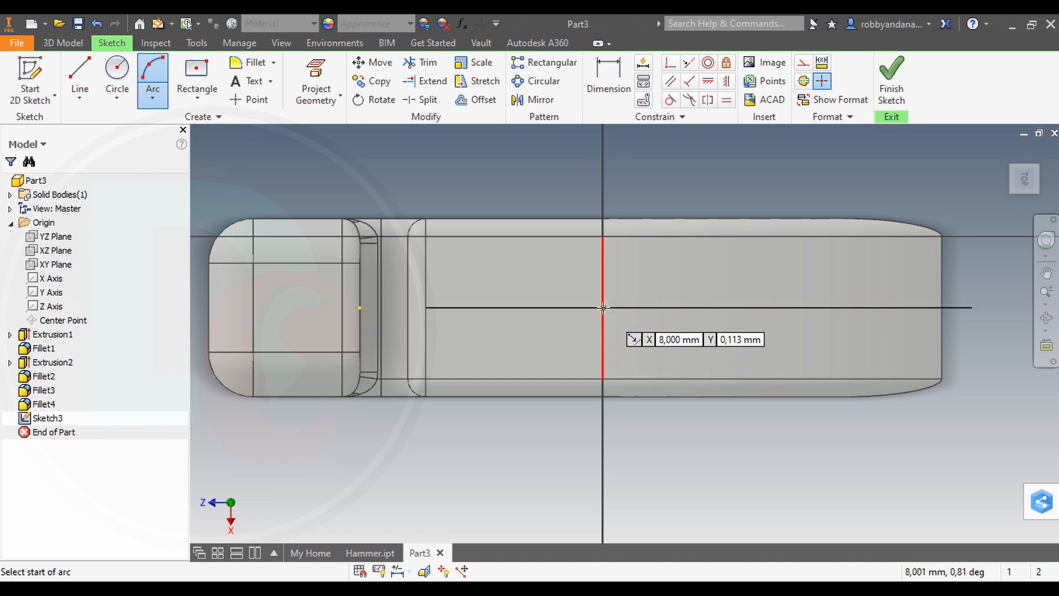
{"action": "left_click", "coordinate": [576, 307]}
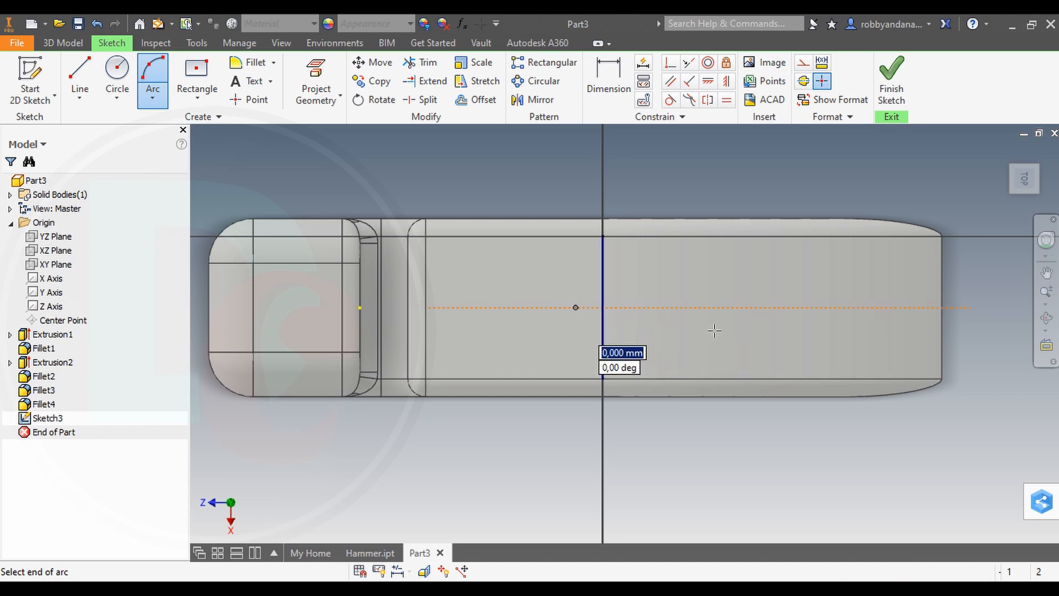
{"action": "left_click", "coordinate": [940, 348]}
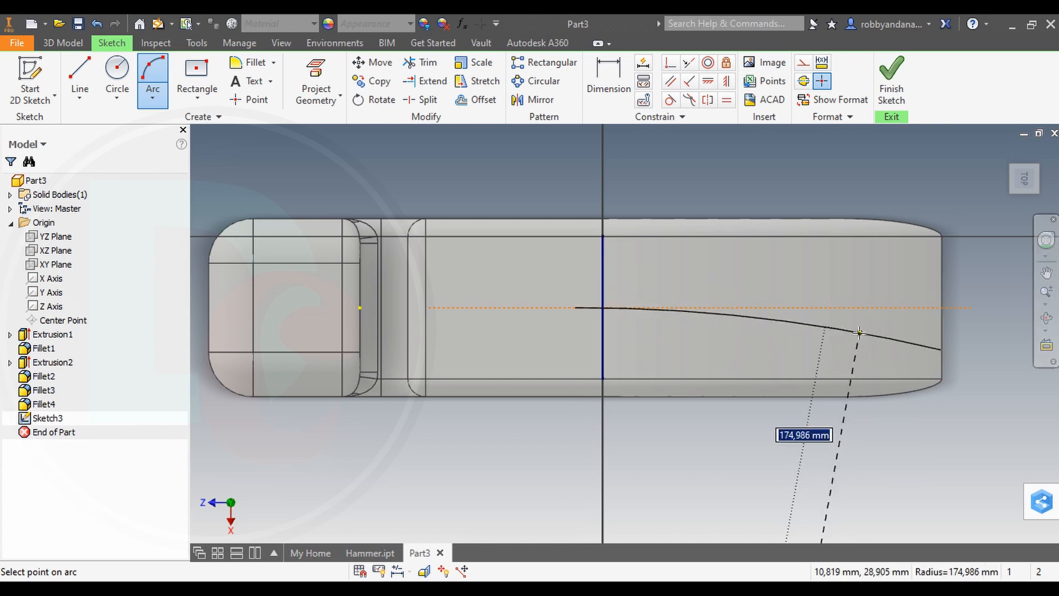
{"action": "left_click", "coordinate": [859, 332]}
{"action": "right_click_drag", "start_coordinate": [928, 266], "coordinate": [988, 268]}
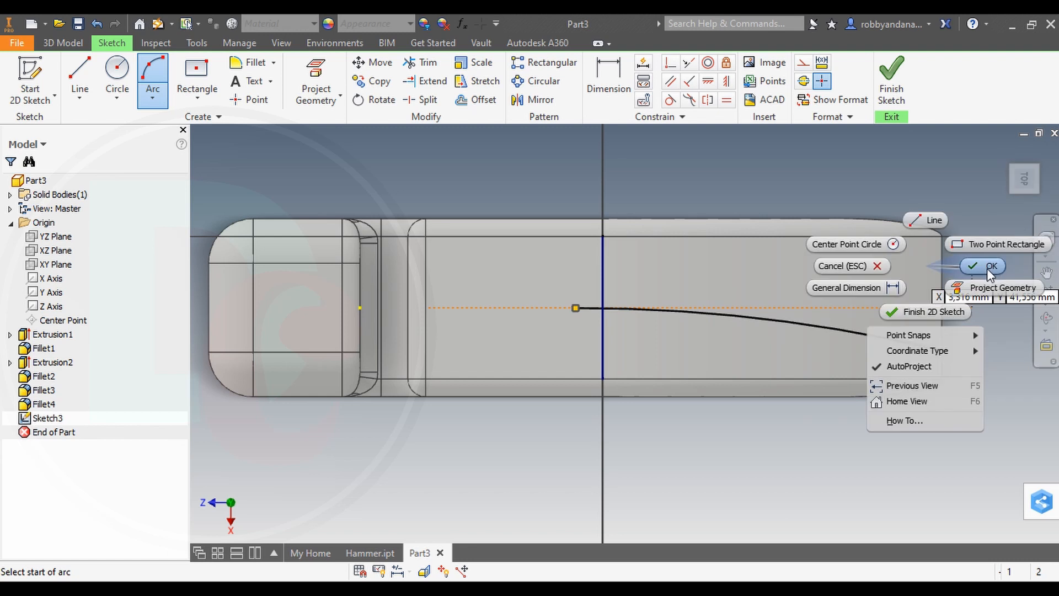
{"action": "left_click", "coordinate": [988, 268]}
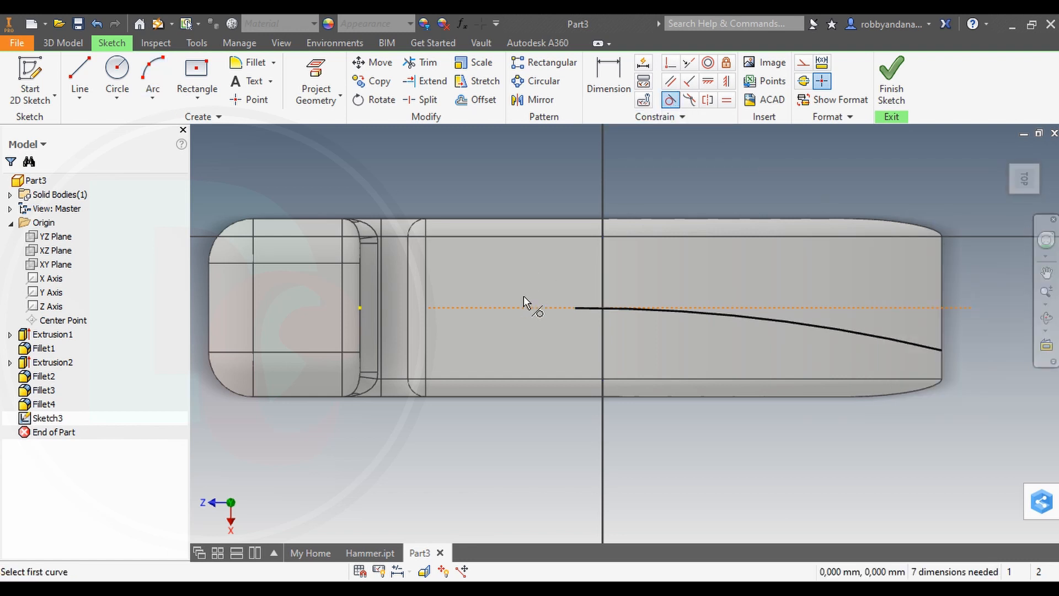
Make the arc tangent to the lengthwise construction line
{"action": "left_click", "coordinate": [531, 307]}
{"action": "left_click", "coordinate": [620, 309]}
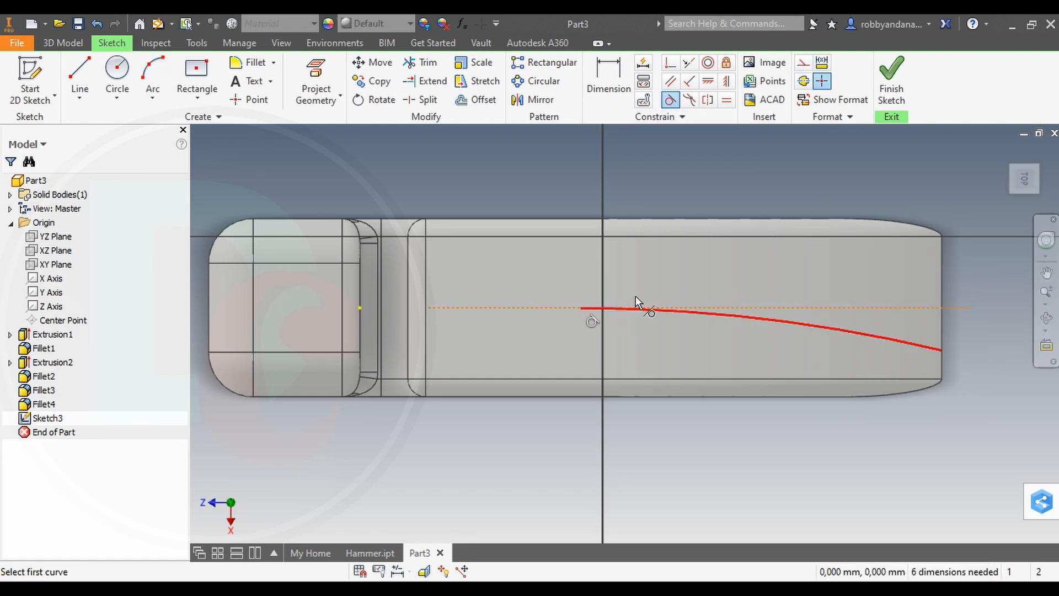
{"action": "right_click_drag", "start_coordinate": [927, 268], "coordinate": [979, 270]}
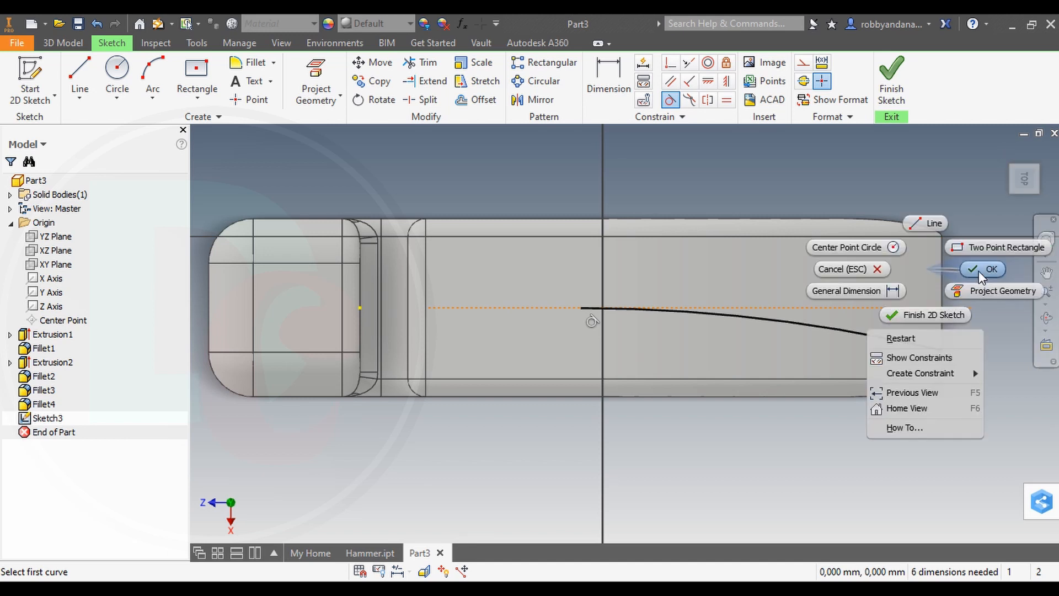
{"action": "left_click", "coordinate": [978, 270]}
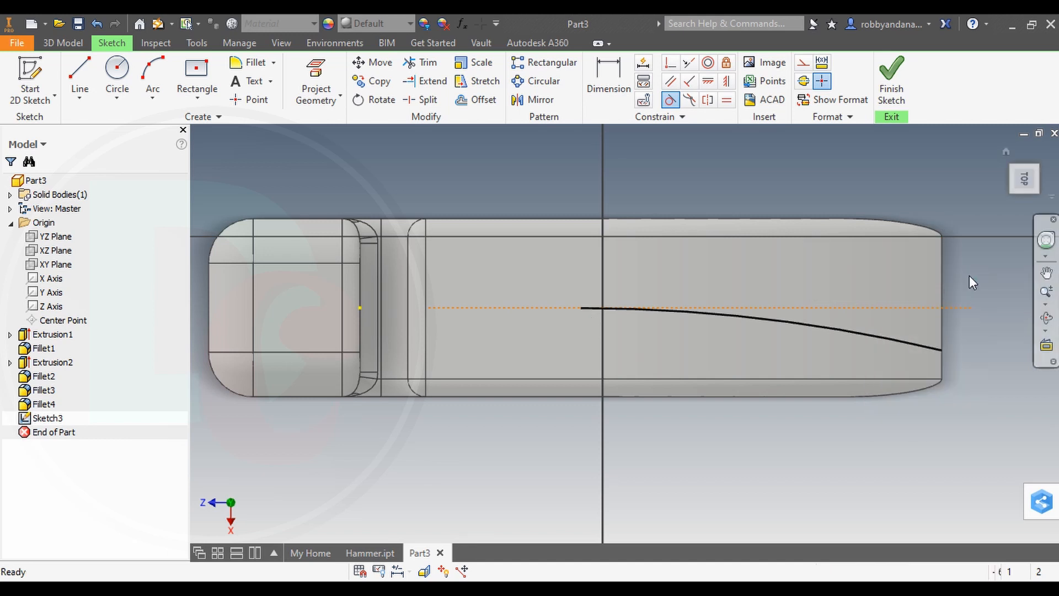
Dimension the distance from the arc's outer endpoint to the claw's nearer long side edge as 4 mm
{"action": "left_click", "coordinate": [594, 74]}
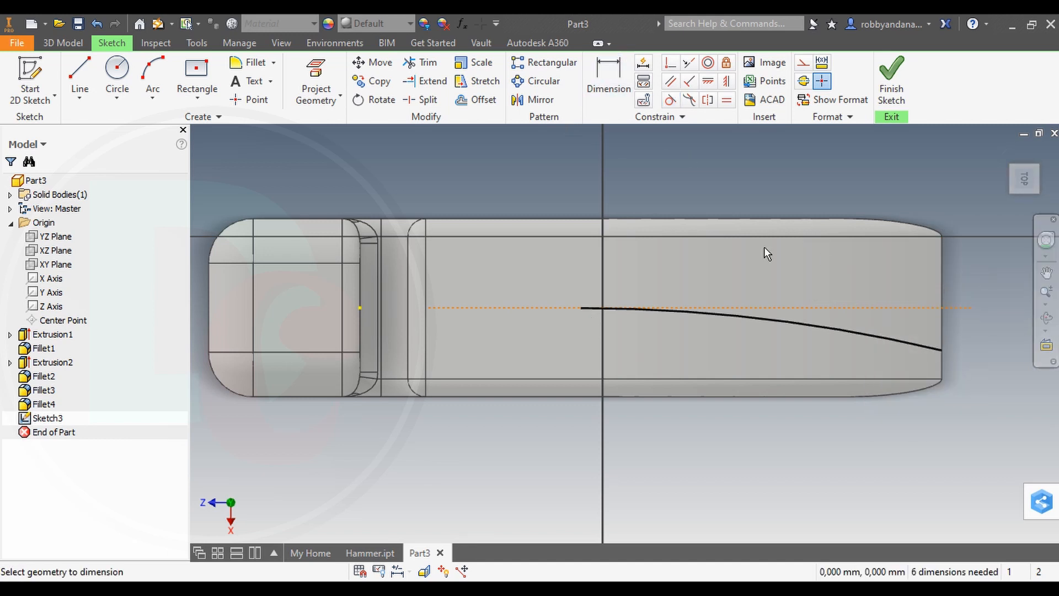
{"action": "left_click", "coordinate": [926, 377]}
{"action": "left_click", "coordinate": [942, 350]}
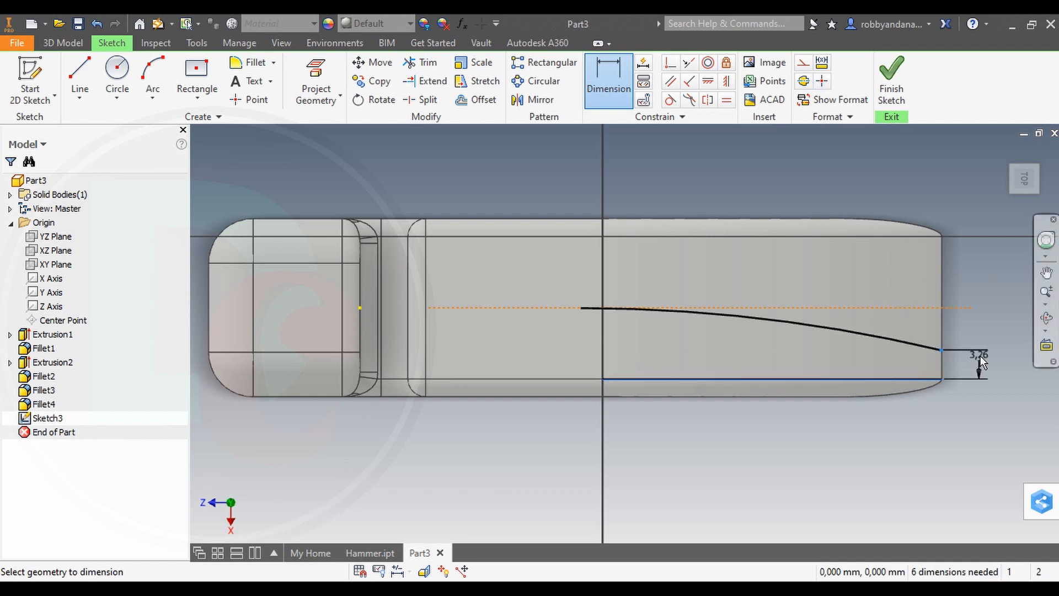
{"action": "left_click", "coordinate": [980, 356]}
{"action": "type", "text": "4"}
{"action": "key", "text": "Return"}
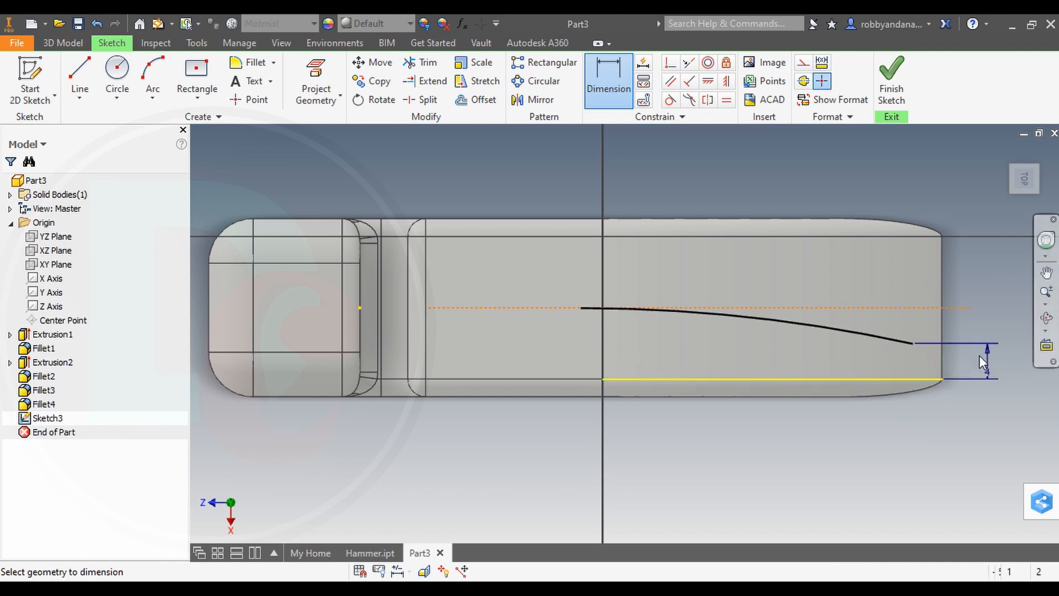
{"action": "right_click", "coordinate": [970, 318]}
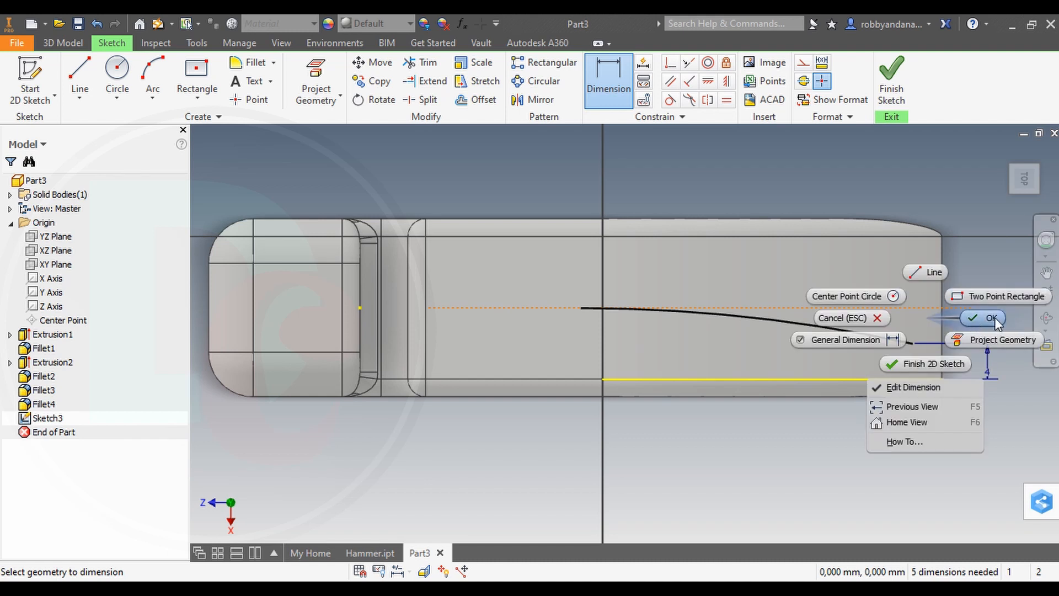
{"action": "key", "text": "Escape"}
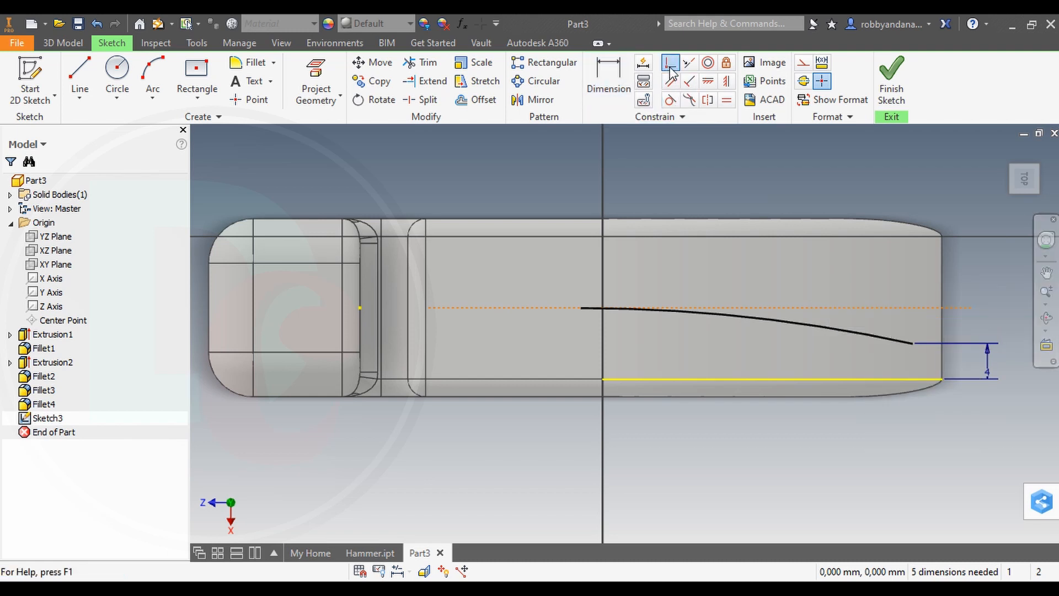
Constrain the arc's outer endpoint coincident with the claw's end edge
{"action": "left_click", "coordinate": [671, 65]}
{"action": "left_click", "coordinate": [914, 345]}
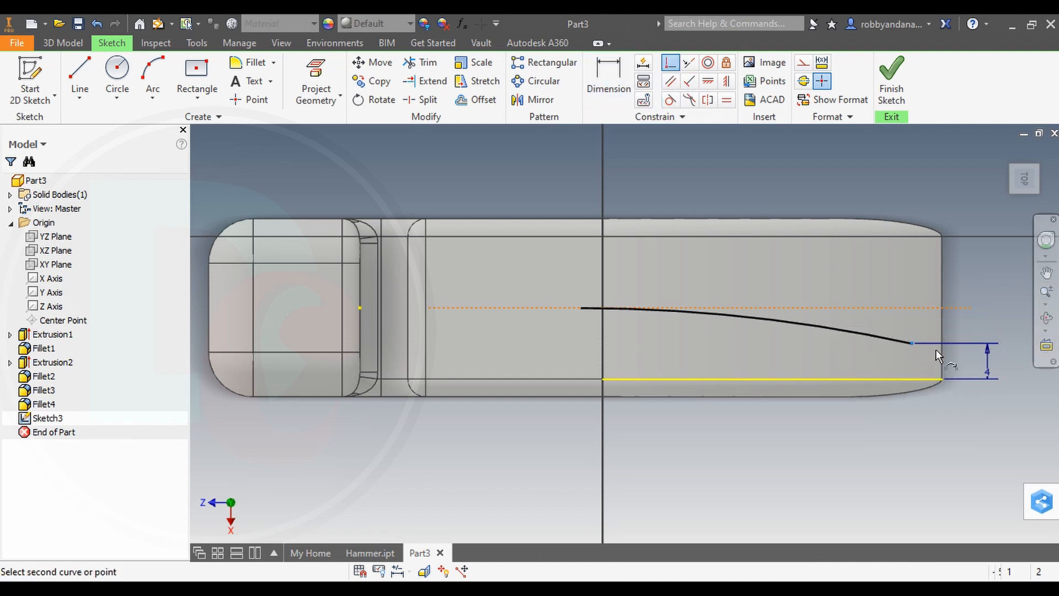
{"action": "left_click", "coordinate": [941, 349]}
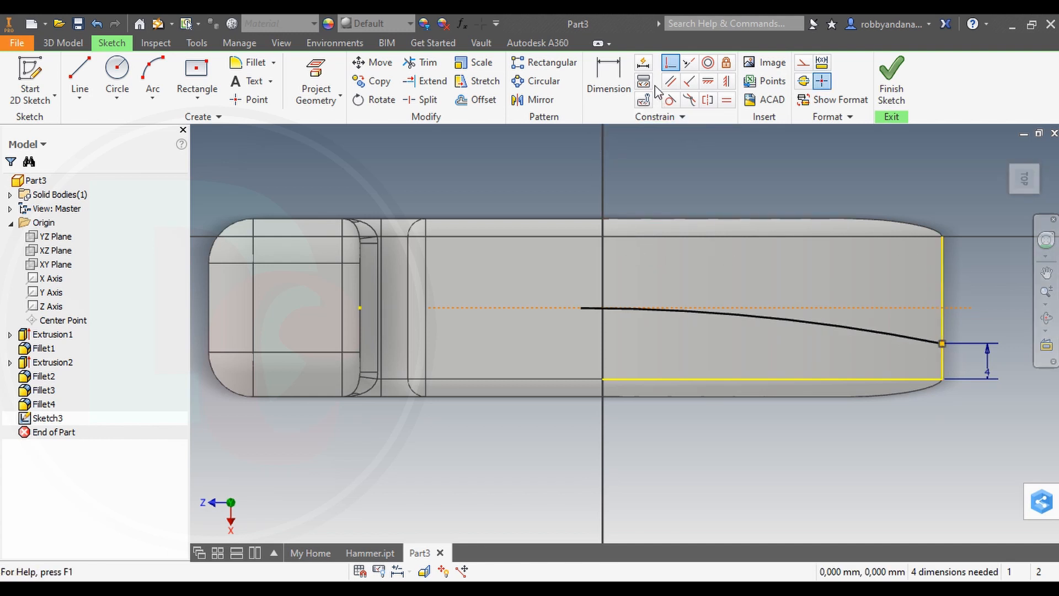
Mirror the arc about the lengthwise construction line
{"action": "left_click", "coordinate": [532, 103]}
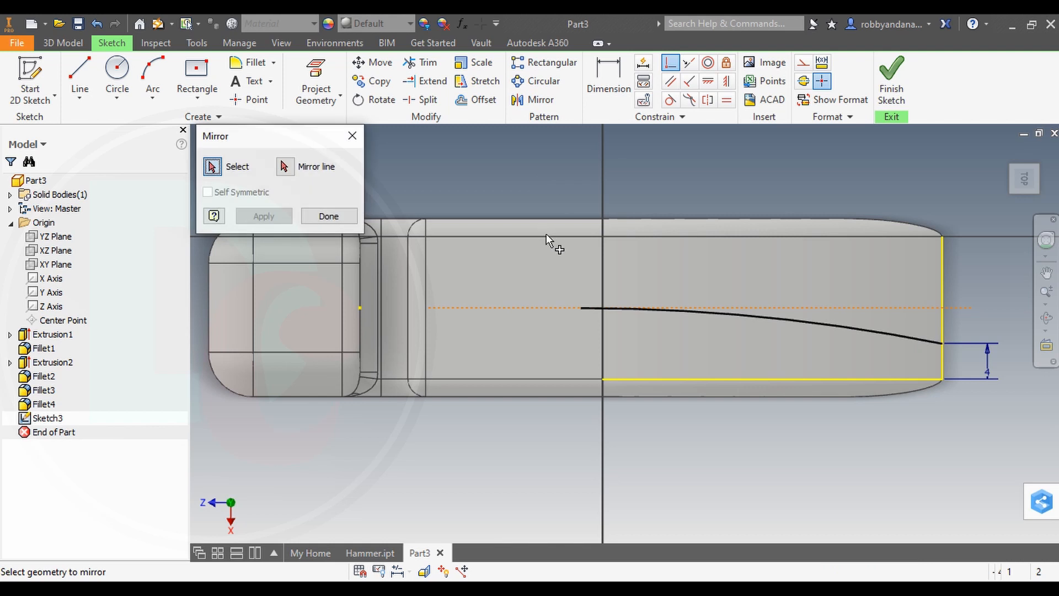
{"action": "left_click", "coordinate": [786, 323]}
{"action": "left_click", "coordinate": [286, 168]}
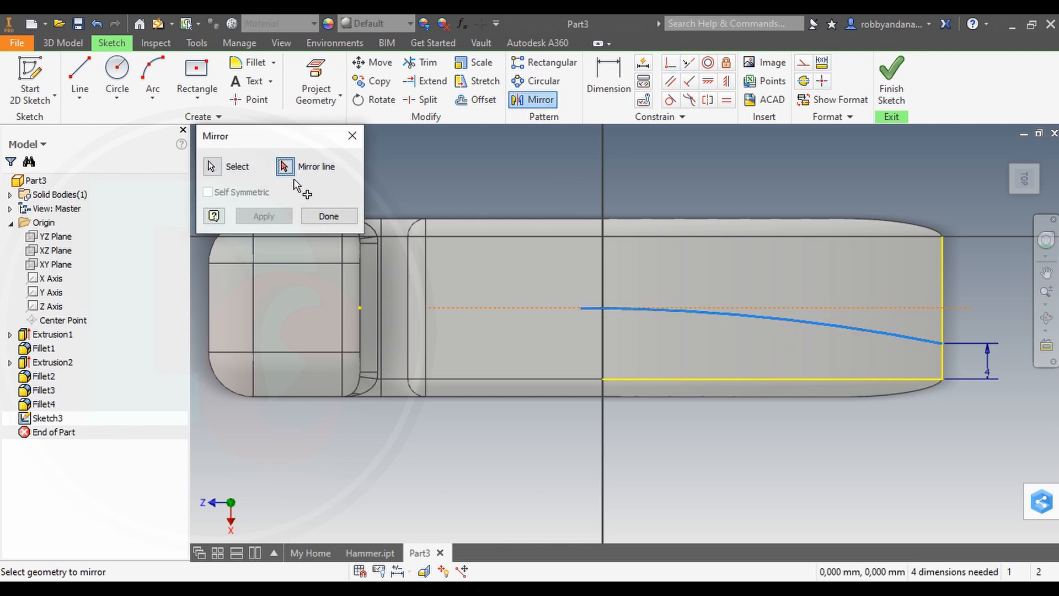
{"action": "left_click", "coordinate": [802, 305]}
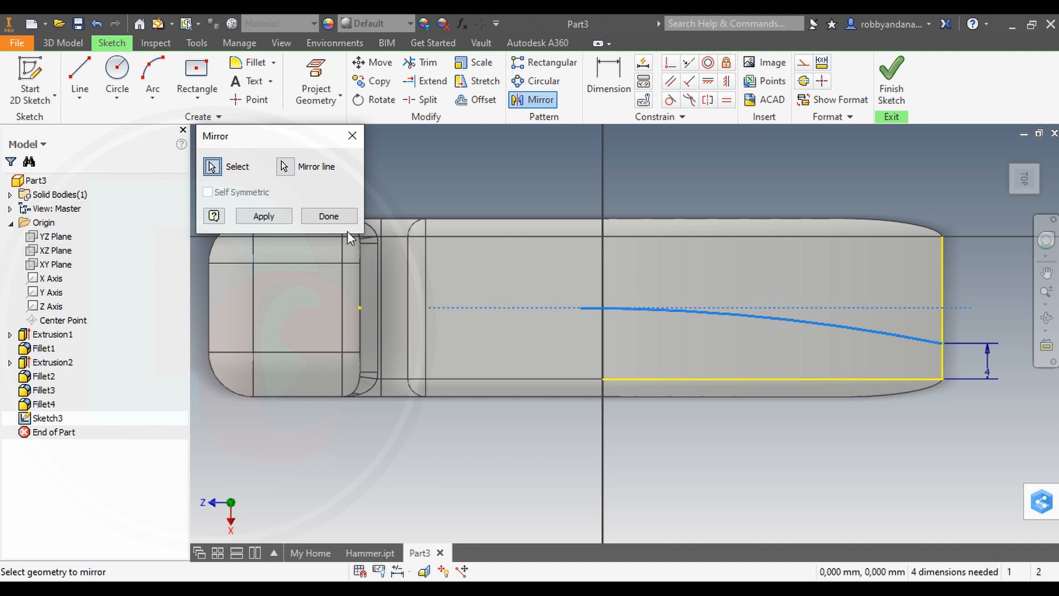
{"action": "left_click", "coordinate": [263, 216]}
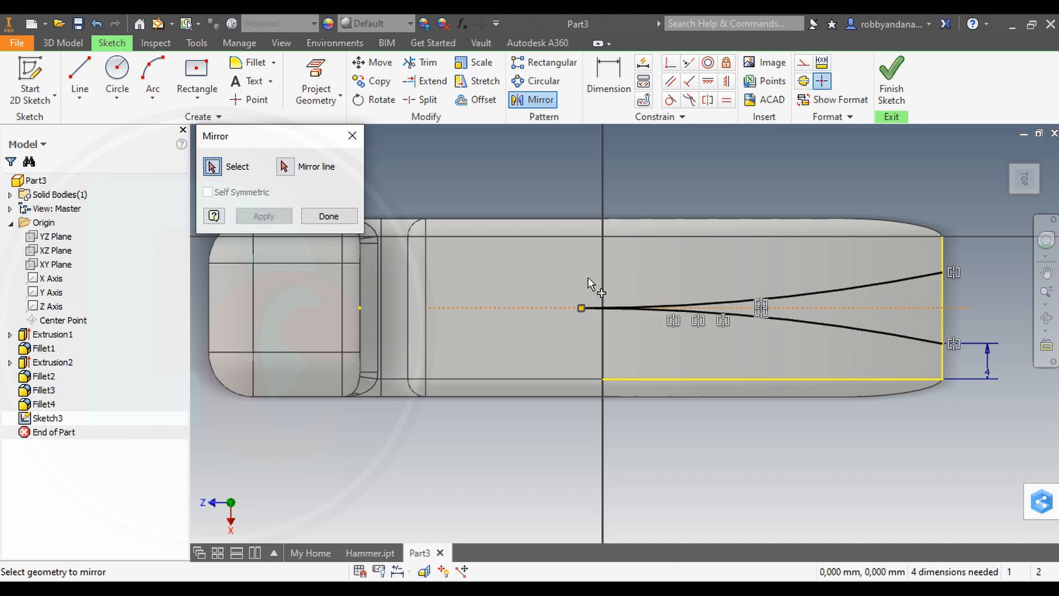
Dimension the distance from the block's neck-side edge to the arcs' shared start point as 15 mm, and change it to 10 mm
{"action": "left_click", "coordinate": [608, 75]}
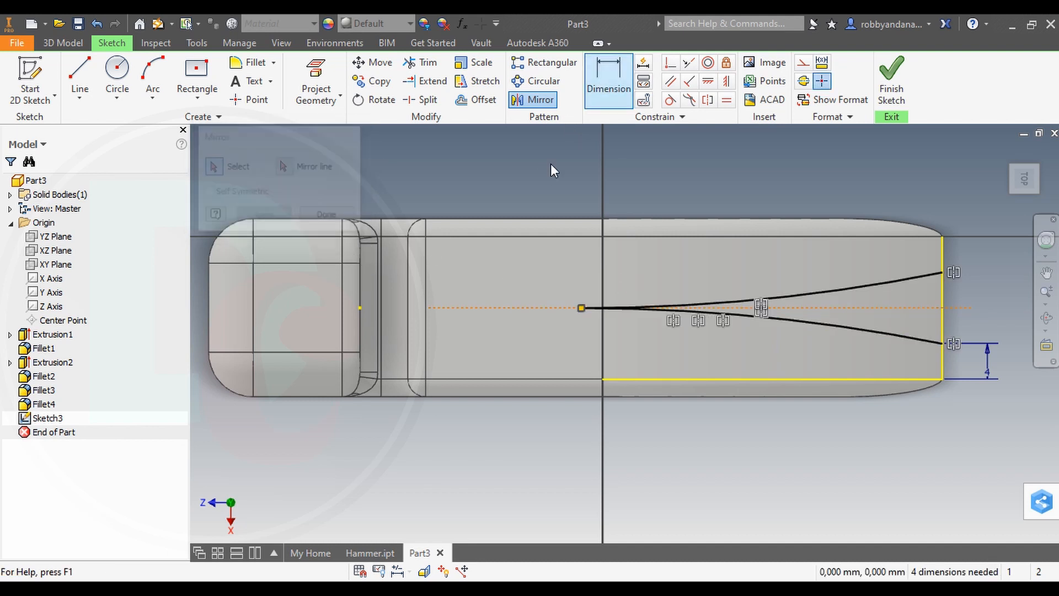
{"action": "left_click", "coordinate": [425, 313]}
{"action": "left_click", "coordinate": [582, 308]}
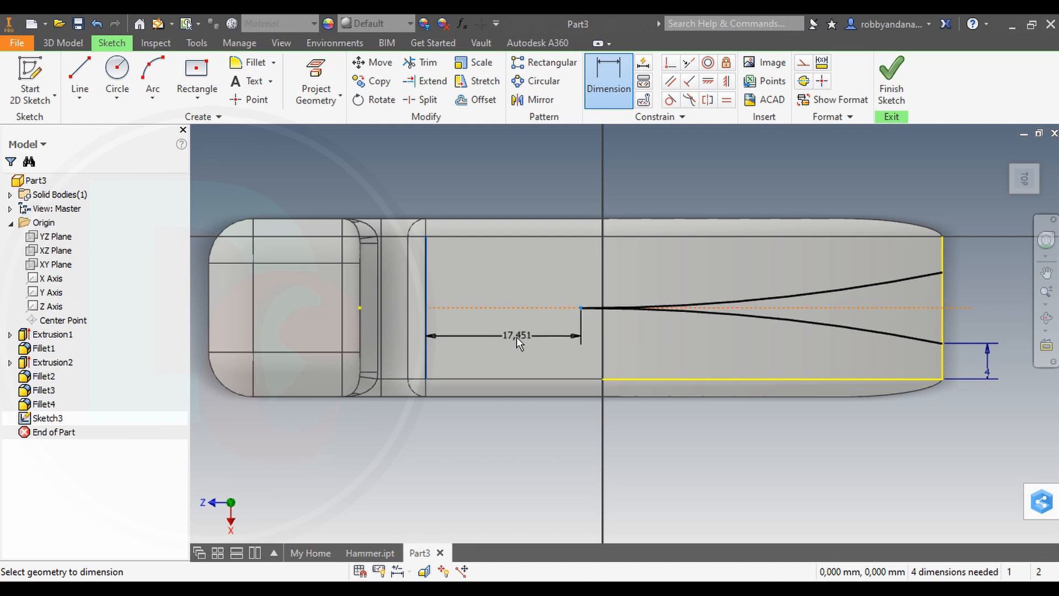
{"action": "left_click", "coordinate": [518, 434]}
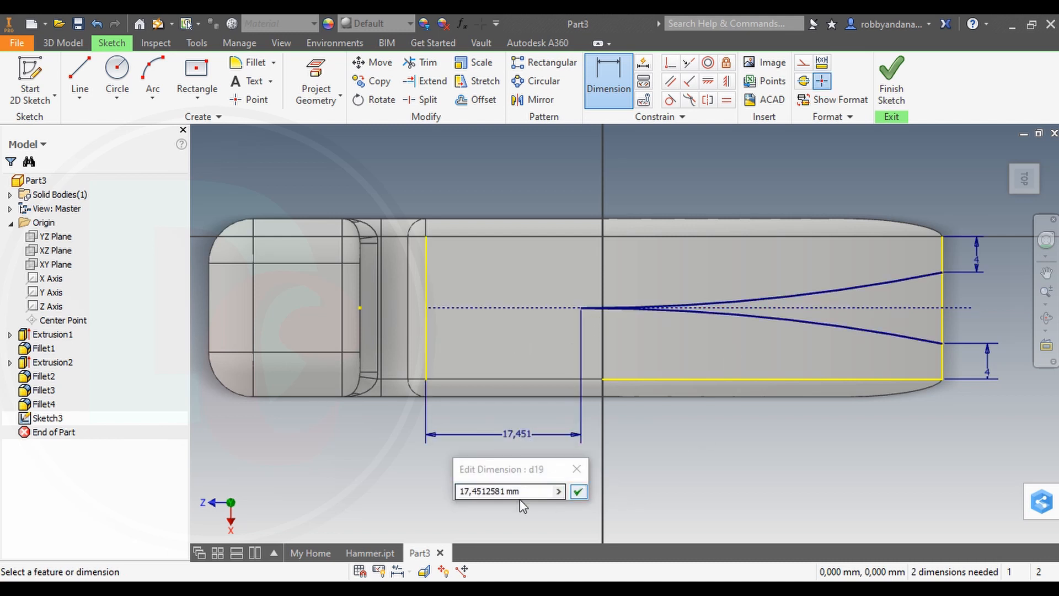
{"action": "left_click_drag", "start_coordinate": [521, 491], "coordinate": [476, 492]}
{"action": "type", "text": "15"}
{"action": "key", "text": "Return"}
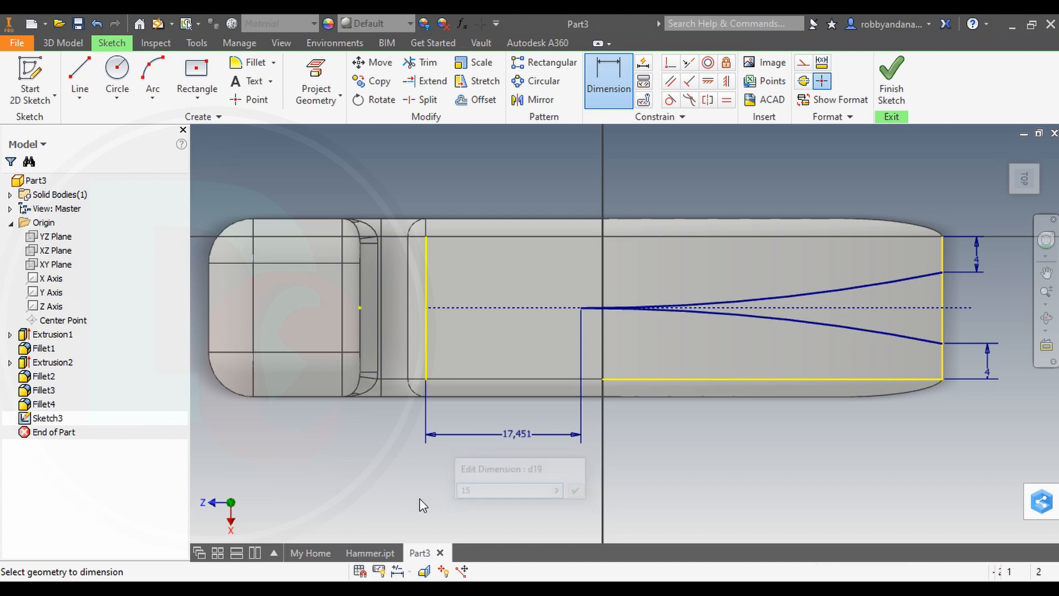
{"action": "double_click", "coordinate": [482, 429]}
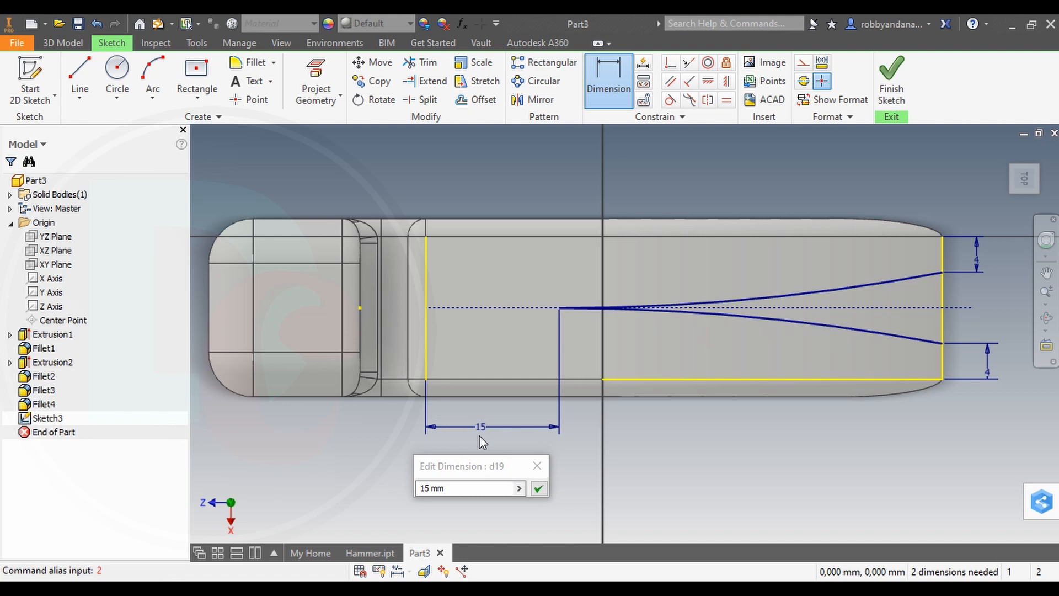
{"action": "key", "text": "Return"}
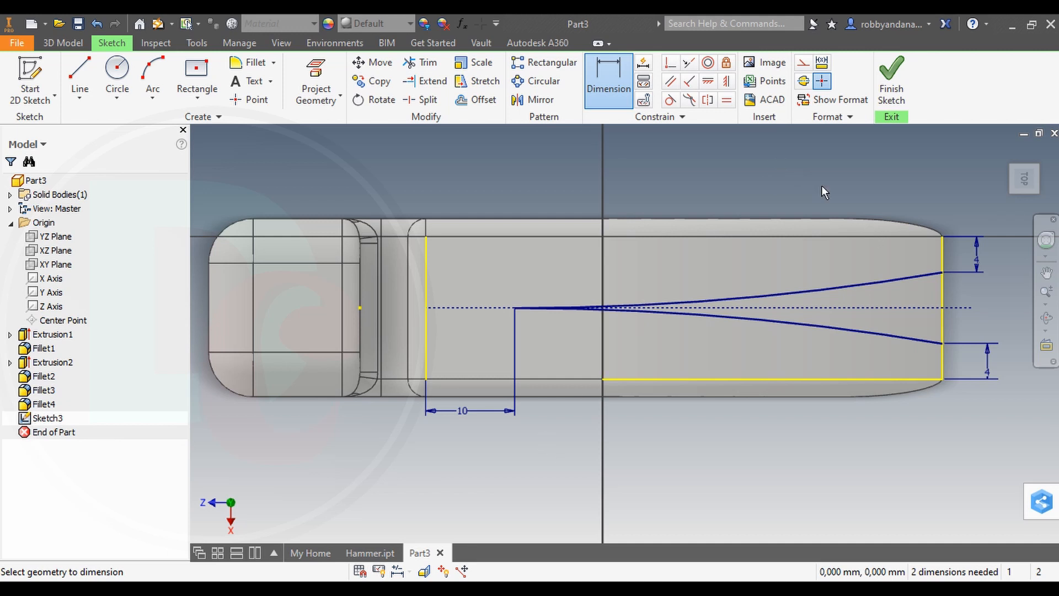
Close the split profile with a line between the two arcs' outer endpoints along the claw's end edge
{"action": "left_click", "coordinate": [80, 75]}
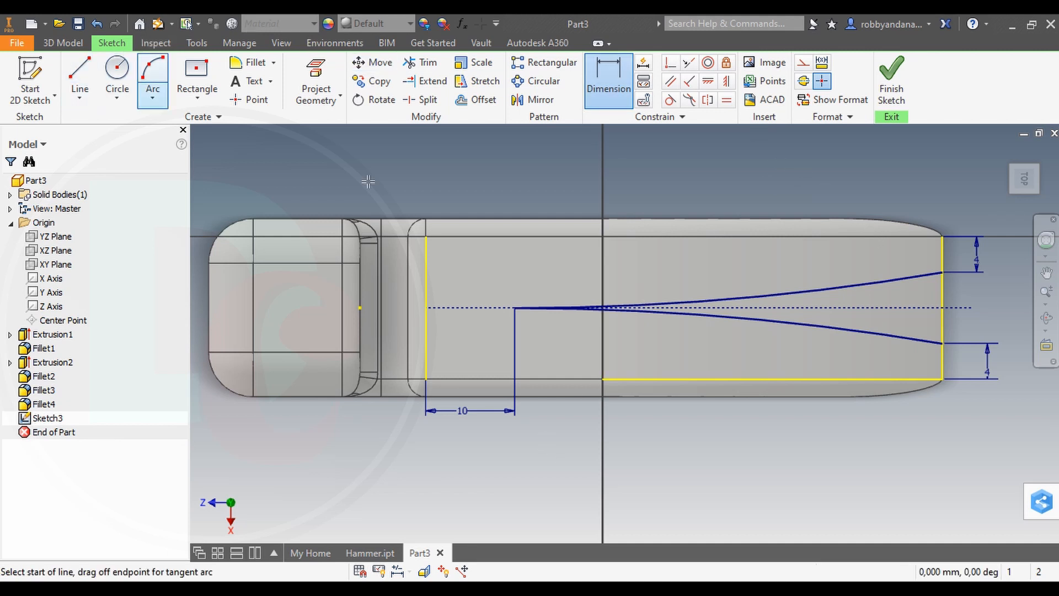
{"action": "left_click", "coordinate": [941, 272]}
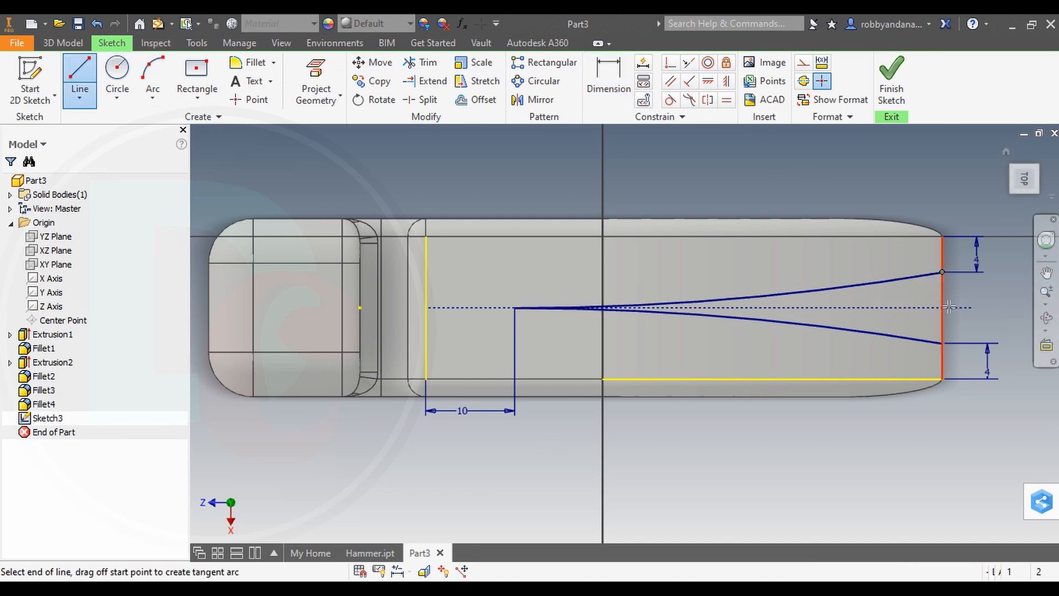
{"action": "left_click", "coordinate": [943, 343]}
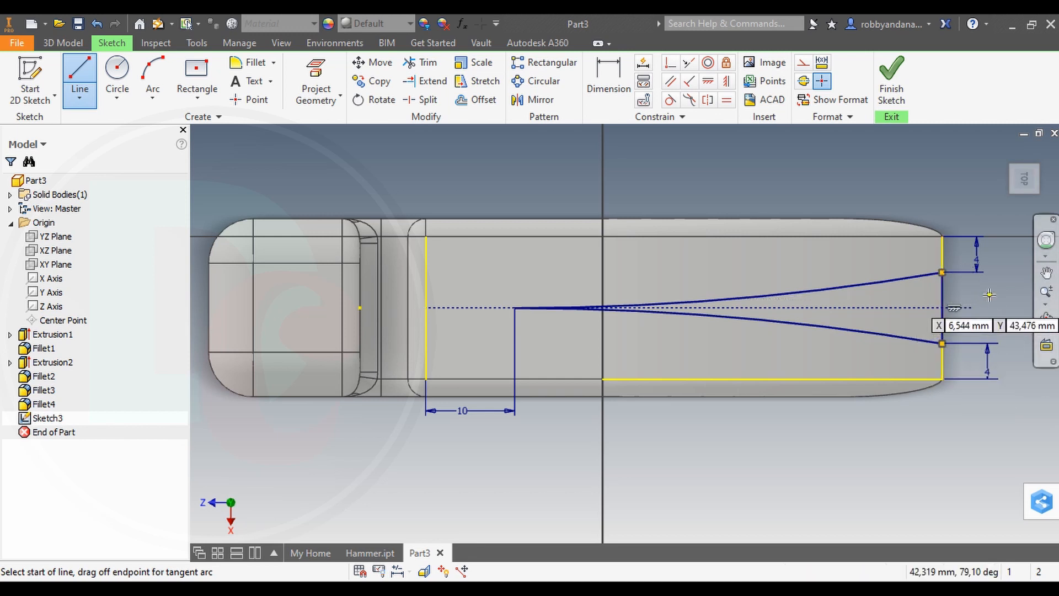
{"action": "right_click", "coordinate": [929, 294]}
{"action": "left_click", "coordinate": [991, 295]}
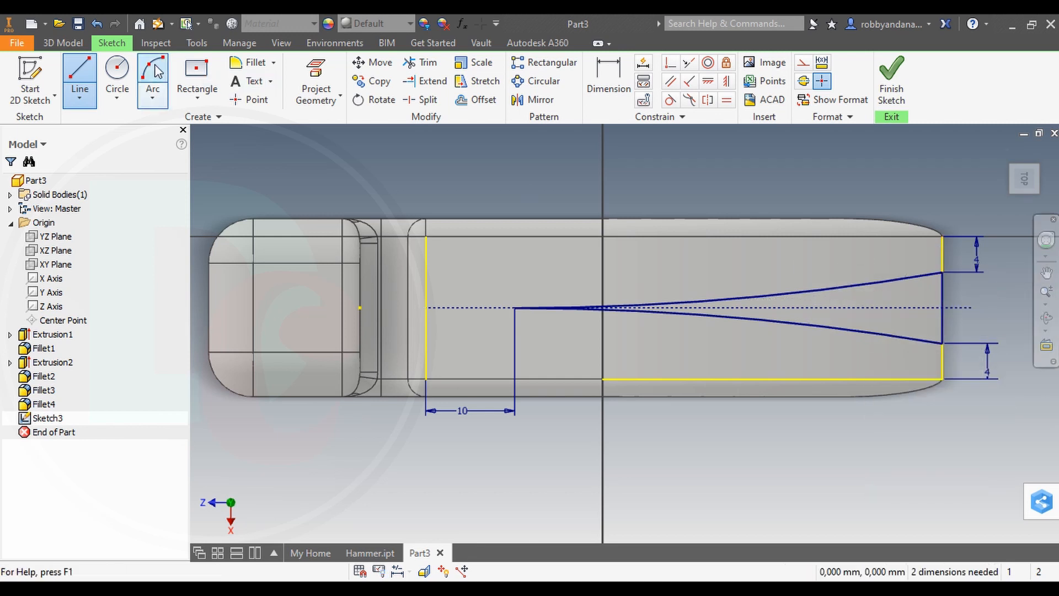
Extrude the split profile as a cut with extents All through the claw
{"action": "left_click", "coordinate": [63, 42]}
{"action": "left_click", "coordinate": [80, 63]}
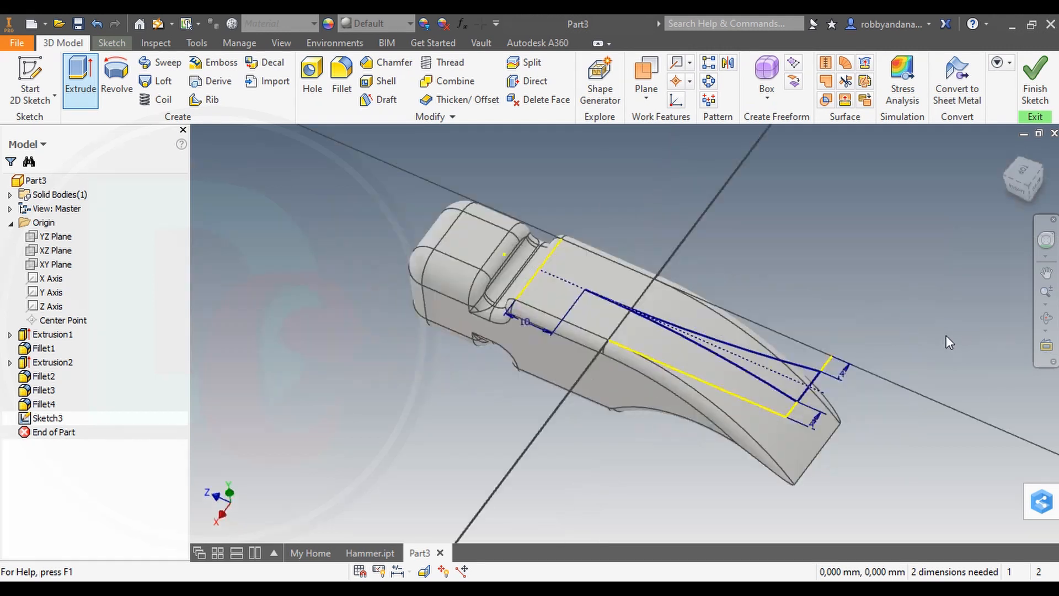
{"action": "left_click", "coordinate": [759, 369]}
{"action": "left_click", "coordinate": [406, 232]}
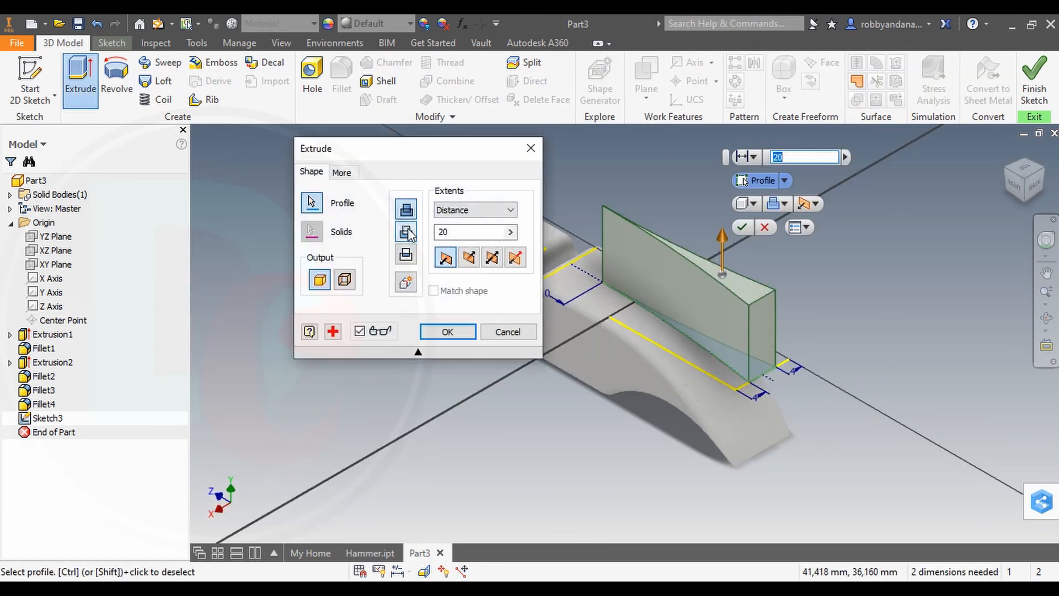
{"action": "left_click", "coordinate": [470, 212]}
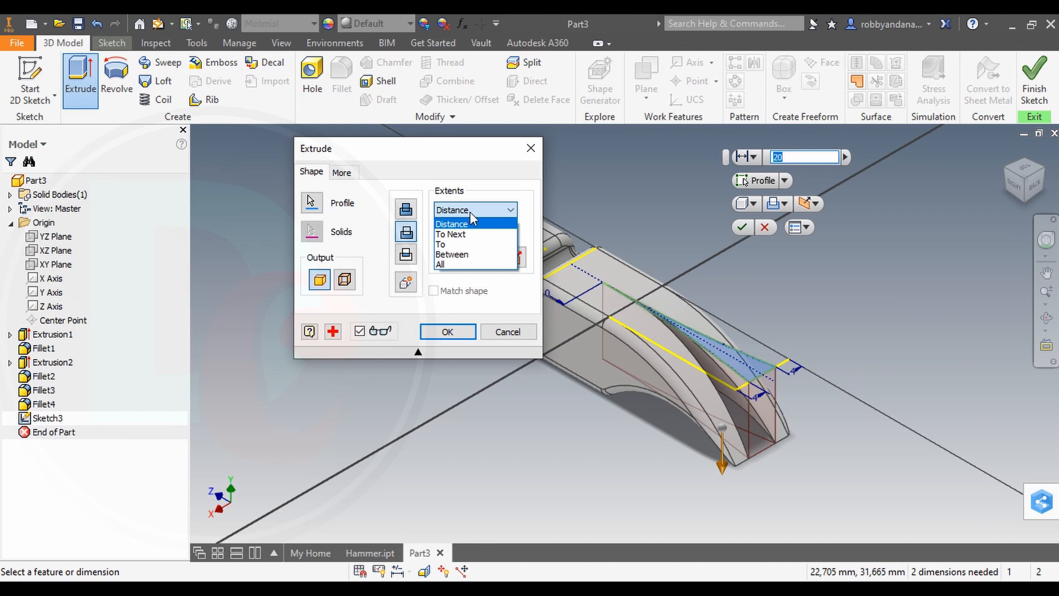
{"action": "left_click", "coordinate": [472, 264]}
{"action": "left_click", "coordinate": [463, 332]}
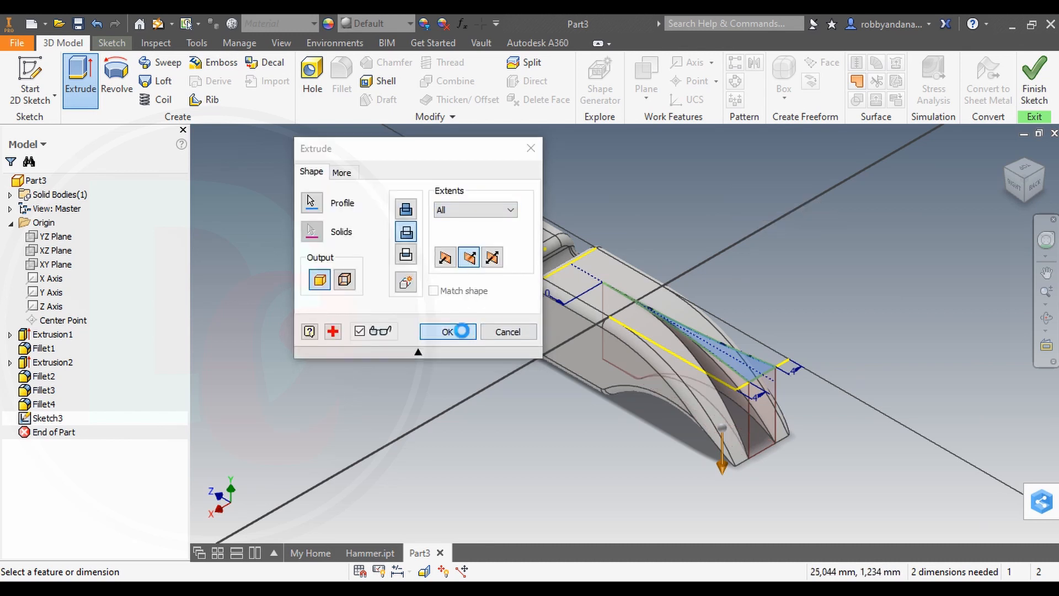
Start a new sketch on the flat bottom face of the block, between the neck and the claw
{"action": "left_click", "coordinate": [1016, 185]}
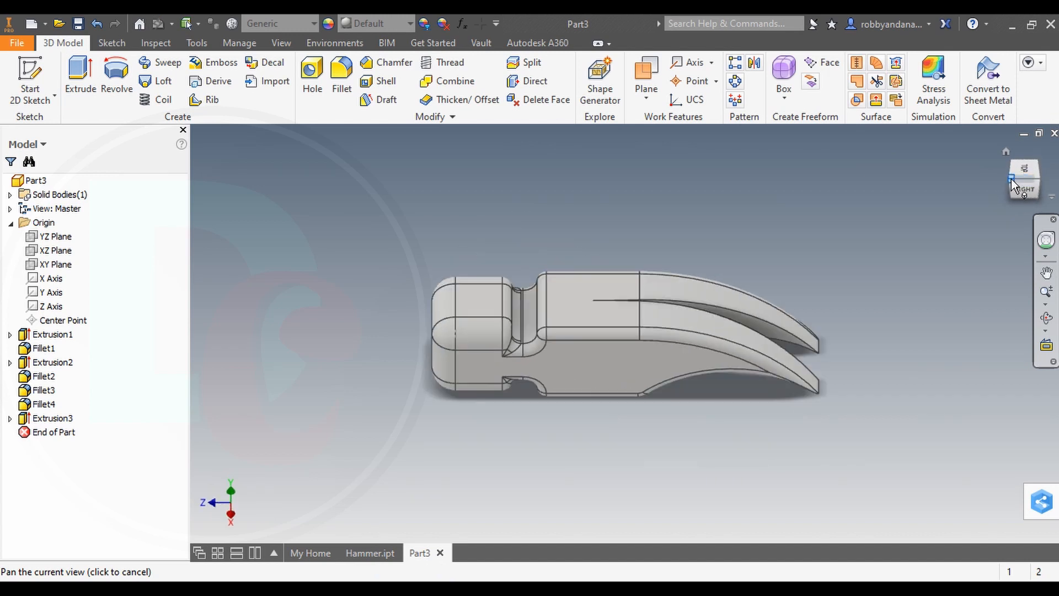
{"action": "mouse_move", "coordinate": [1014, 184]}
{"action": "left_mouse_down"}
{"action": "mouse_move", "coordinate": [977, 134]}
{"action": "mouse_move", "coordinate": [989, 222]}
{"action": "left_mouse_up"}
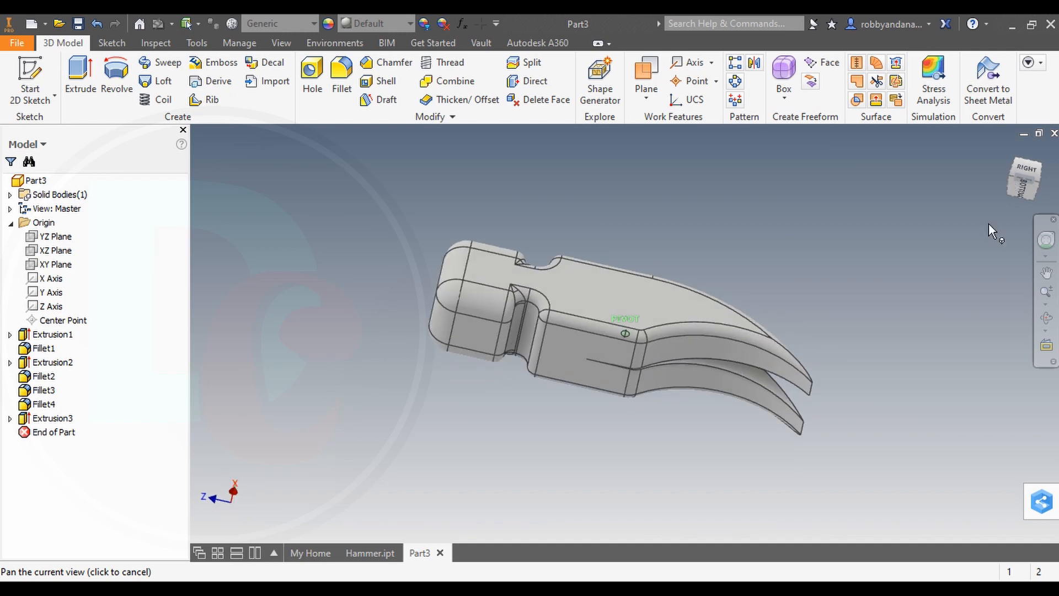
{"action": "left_click", "coordinate": [579, 358]}
{"action": "right_click", "coordinate": [579, 359]}
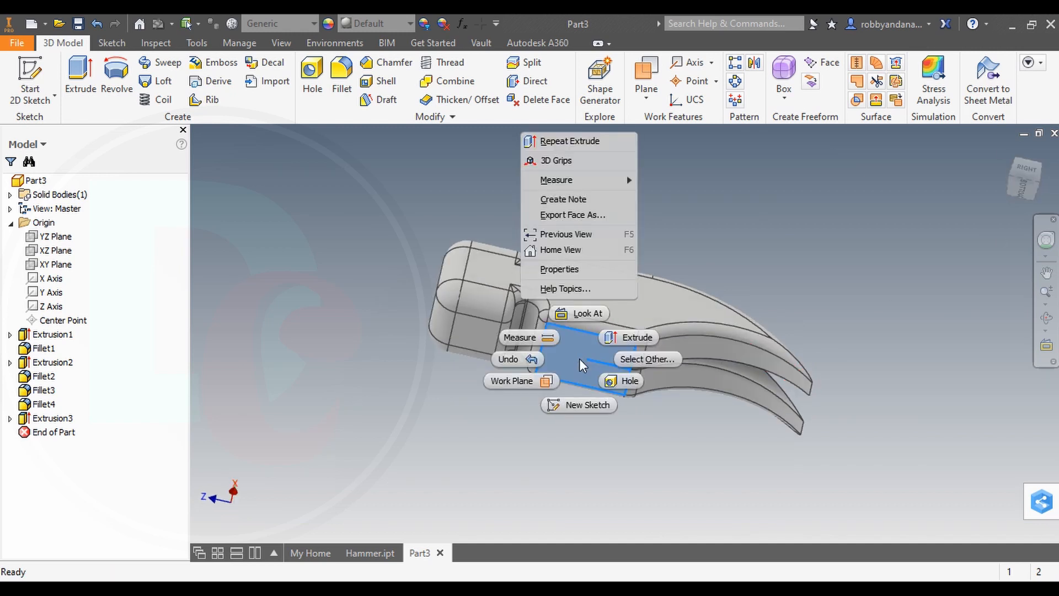
{"action": "left_click", "coordinate": [579, 404]}
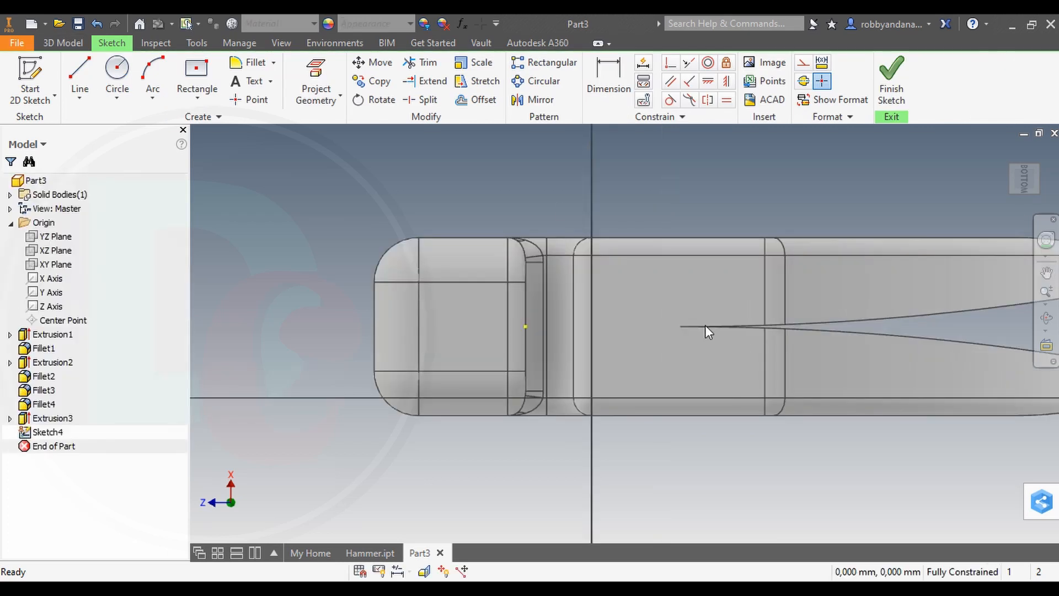
Draw a 12.5 mm diameter circle centred on the inner tip of the claw's split
{"action": "left_click", "coordinate": [117, 69]}
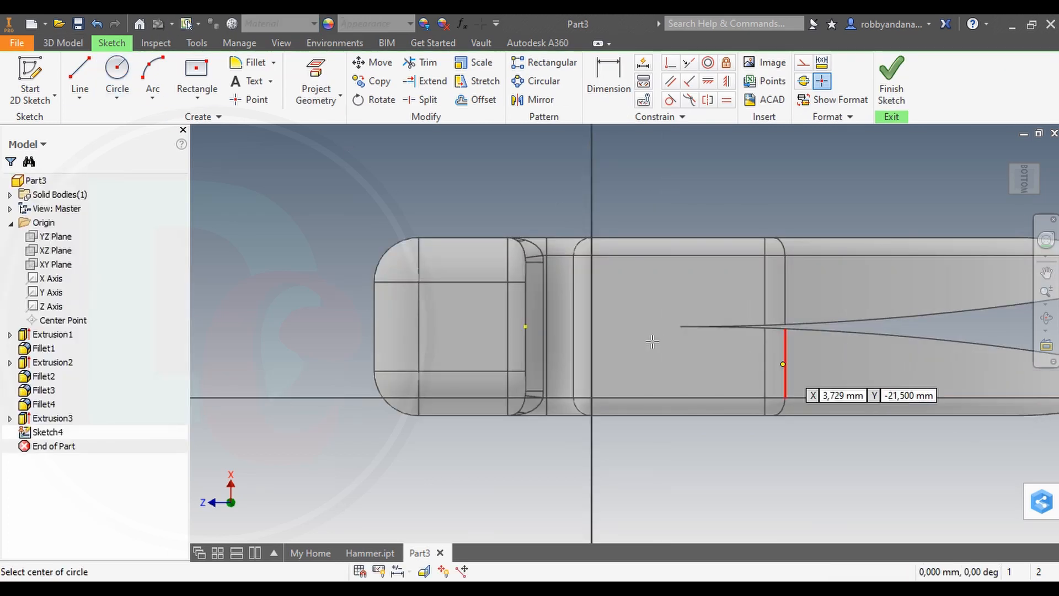
{"action": "left_click", "coordinate": [680, 326]}
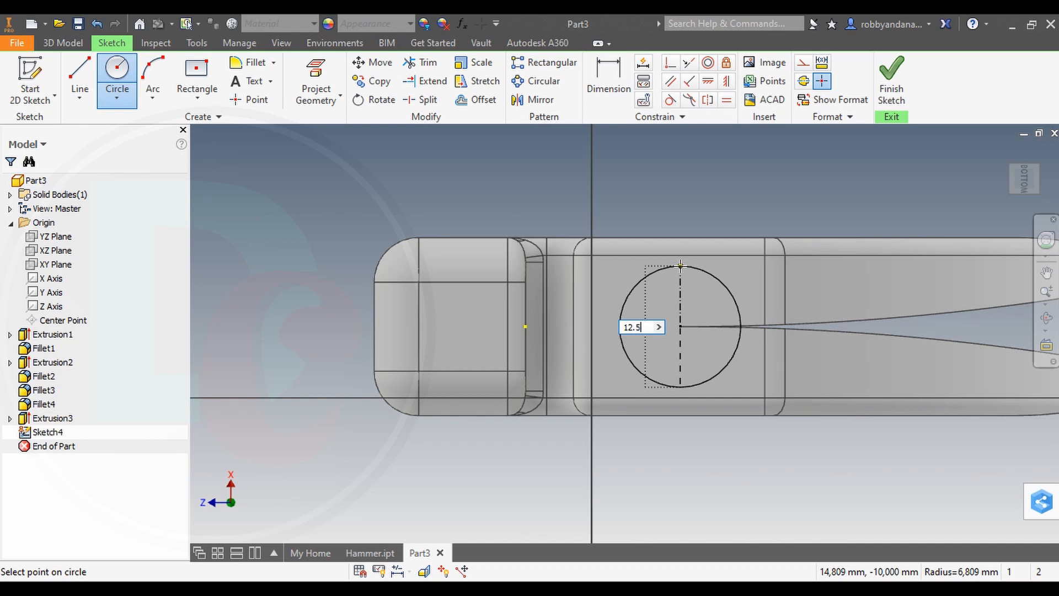
{"action": "type", "text": "12.5"}
{"action": "key", "text": "Return"}
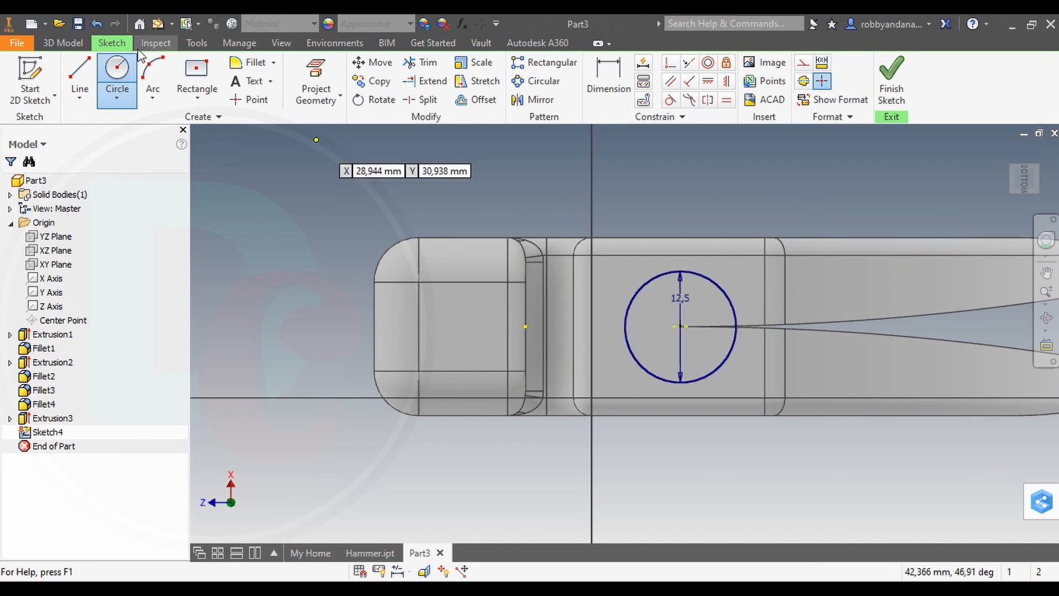
Extrude the circle 200 mm away from the block as a joined handle
{"action": "left_click", "coordinate": [75, 46]}
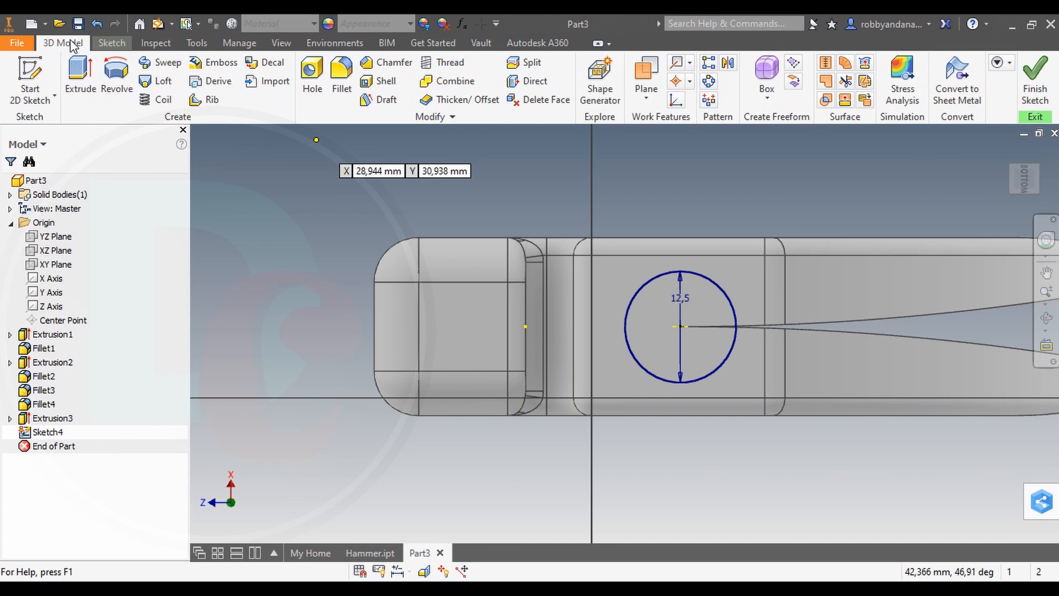
{"action": "left_click", "coordinate": [79, 70]}
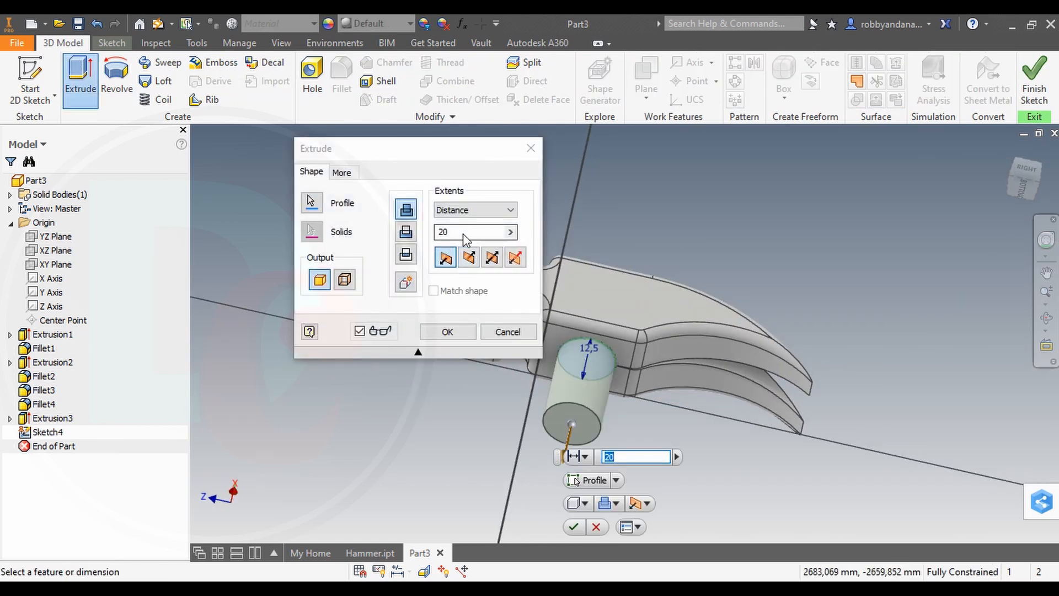
{"action": "left_click", "coordinate": [444, 232]}
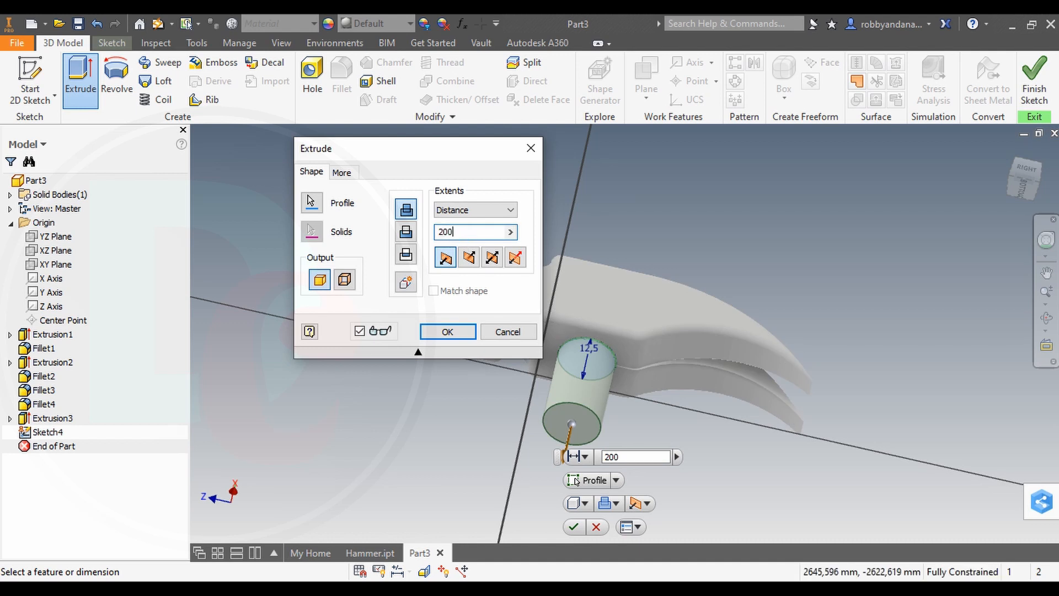
{"action": "left_click", "coordinate": [575, 528]}
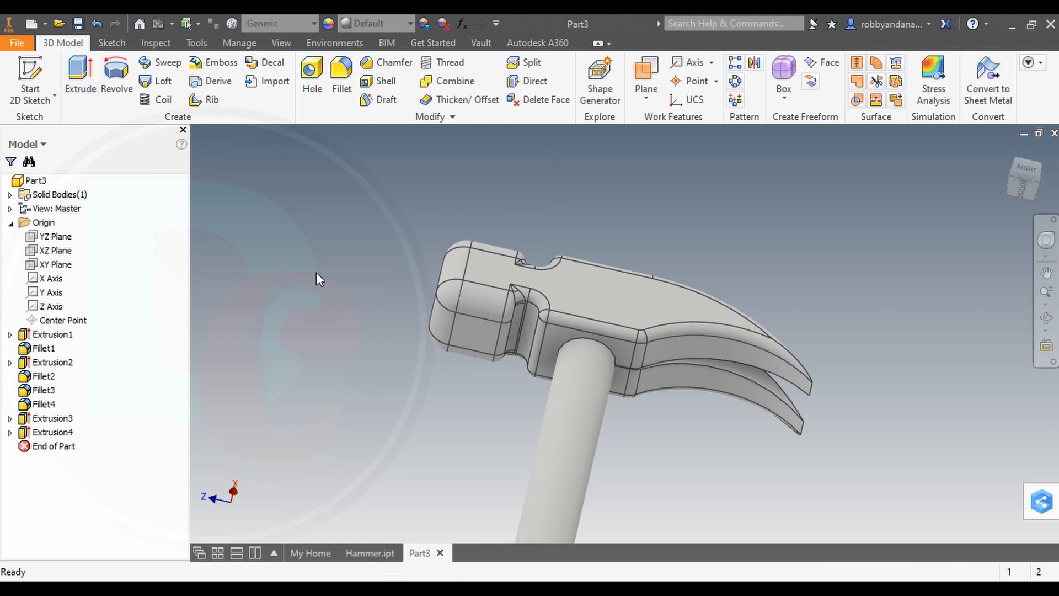
Fillet the circular edge where the handle meets the hammer head with a 5 mm radius
{"action": "left_click", "coordinate": [112, 42]}
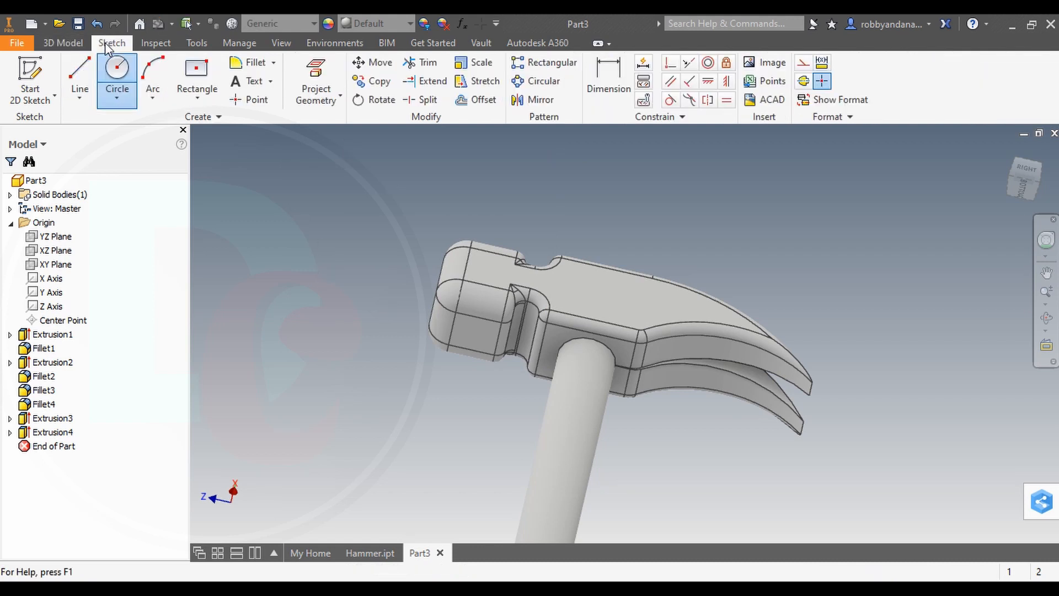
{"action": "left_click", "coordinate": [73, 42]}
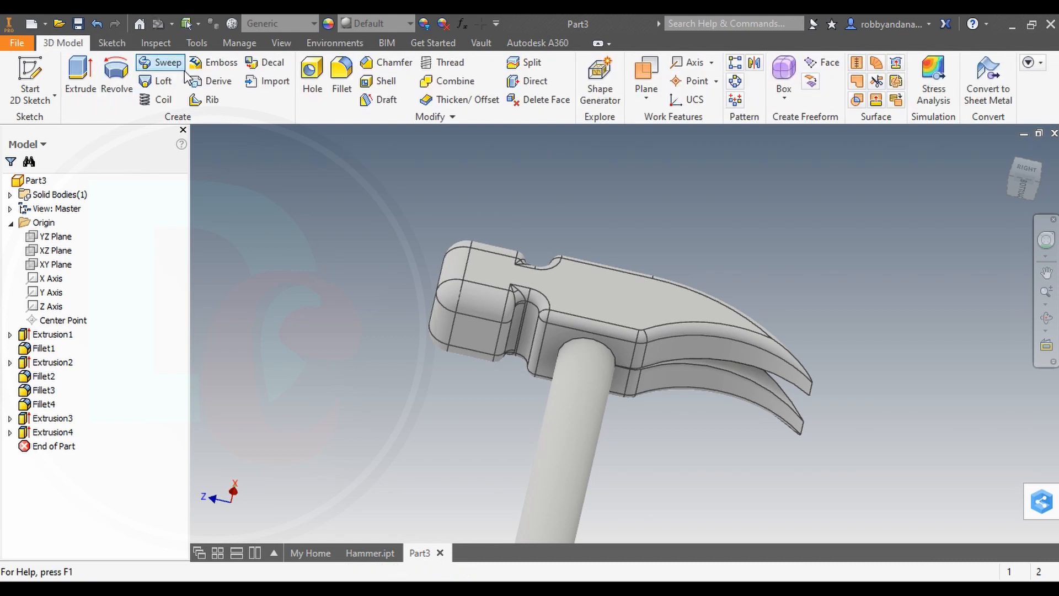
{"action": "left_click", "coordinate": [341, 81]}
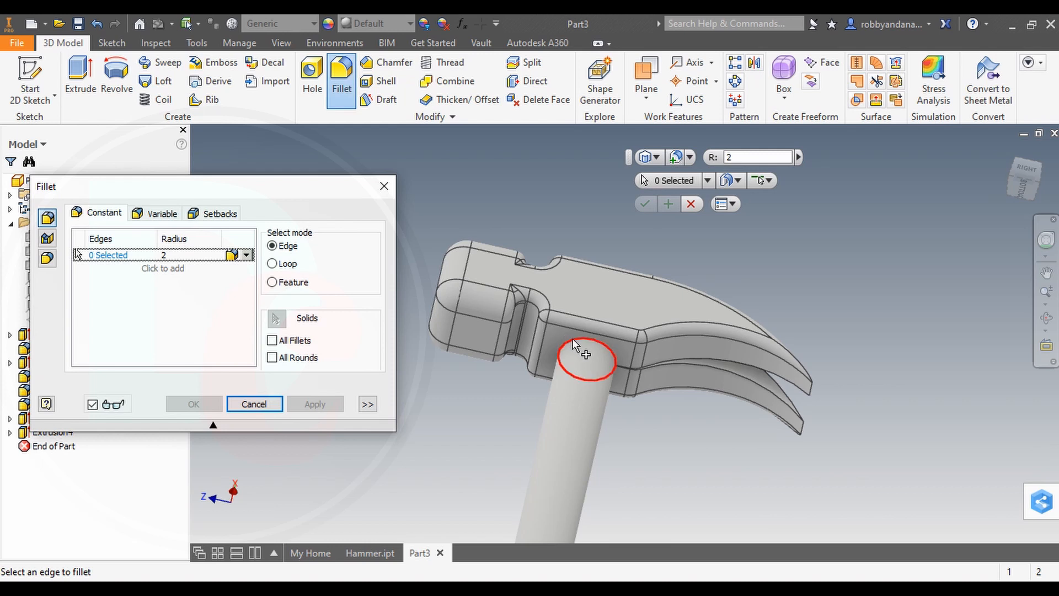
{"action": "left_click", "coordinate": [571, 338]}
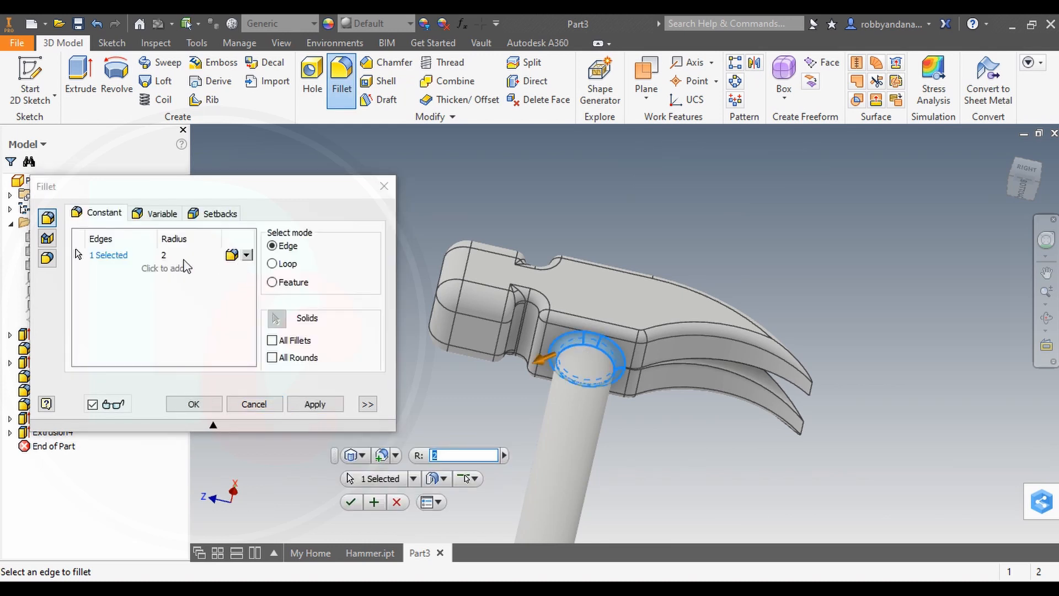
{"action": "left_click", "coordinate": [165, 255]}
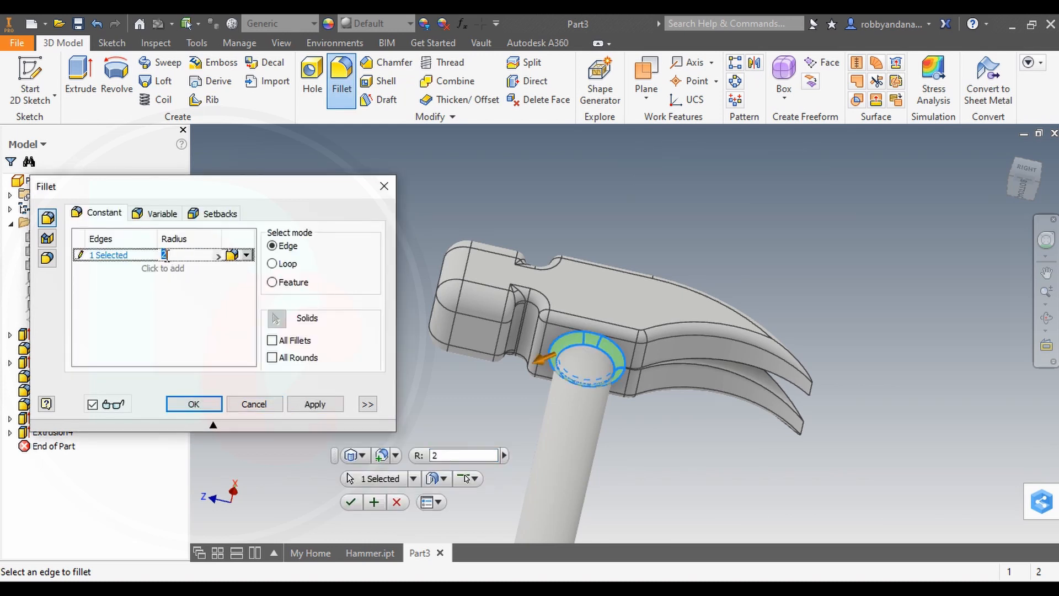
{"action": "type", "text": "5"}
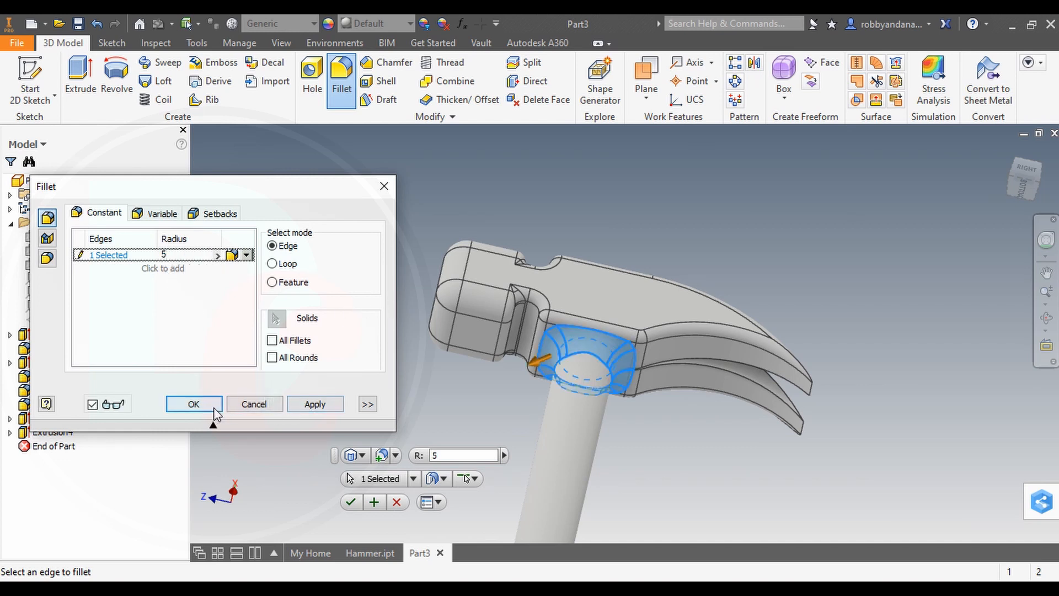
{"action": "left_click", "coordinate": [200, 404]}
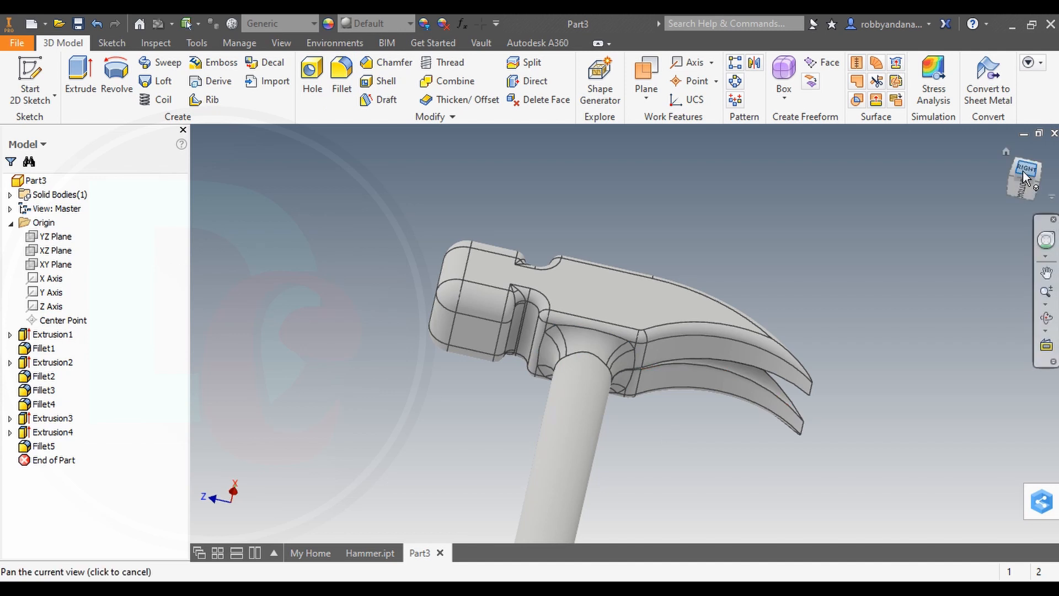
Apply the Steel - Polished appearance to the whole hammer part
{"action": "left_click", "coordinate": [1023, 172]}
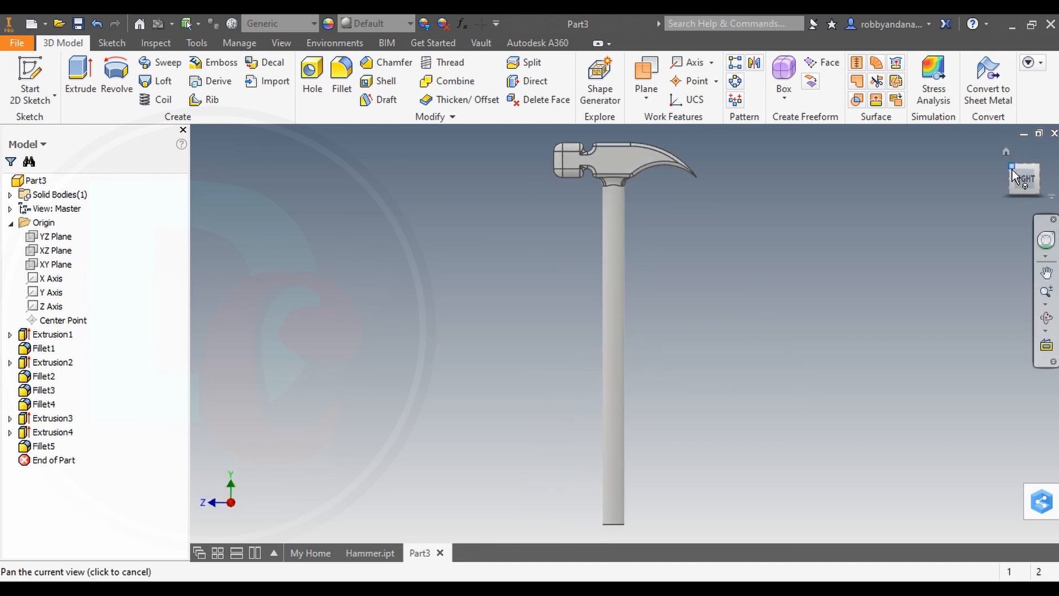
{"action": "left_click", "coordinate": [1012, 170]}
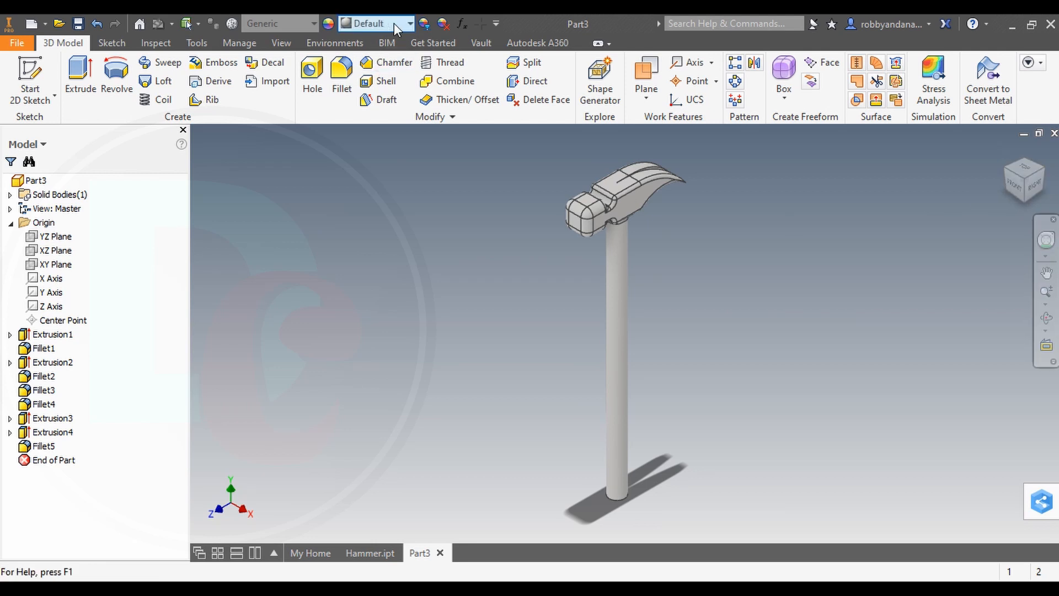
{"action": "left_click", "coordinate": [35, 180]}
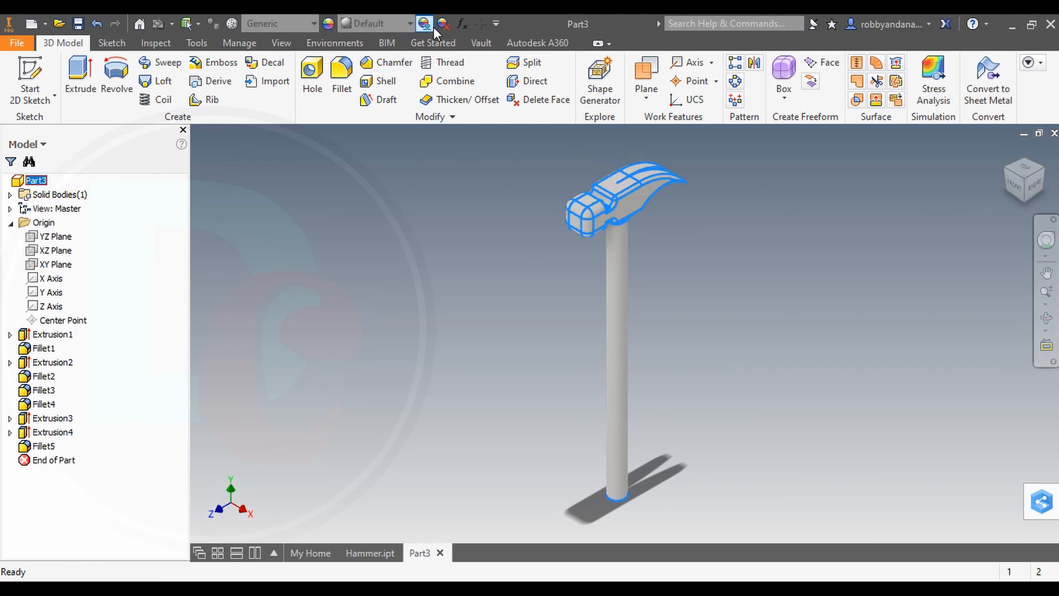
{"action": "left_click", "coordinate": [402, 25]}
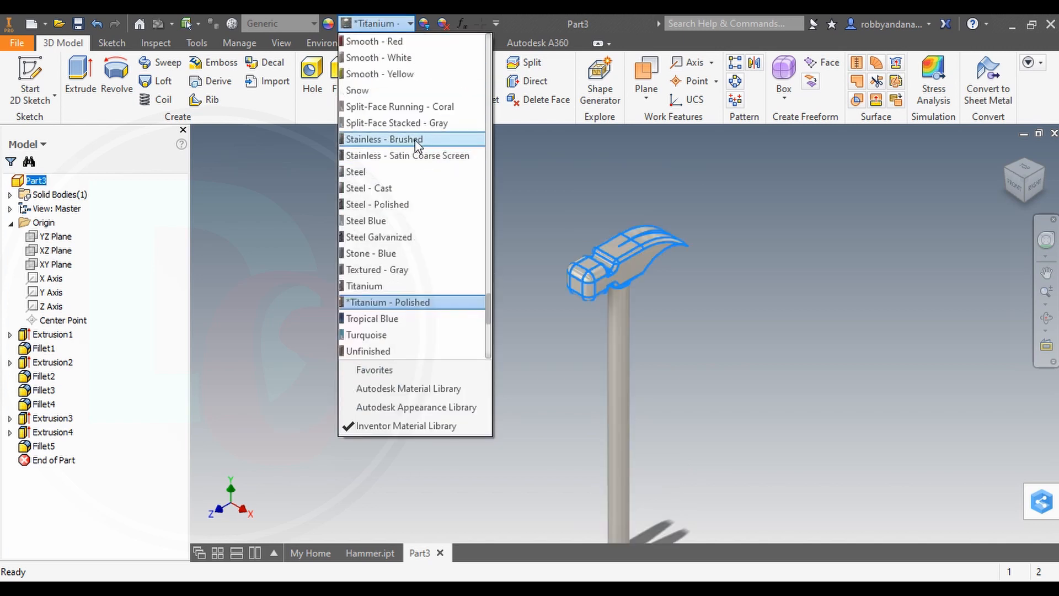
{"action": "scroll", "coordinate": [416, 157], "scroll_direction": "up", "scroll_amount": 2}
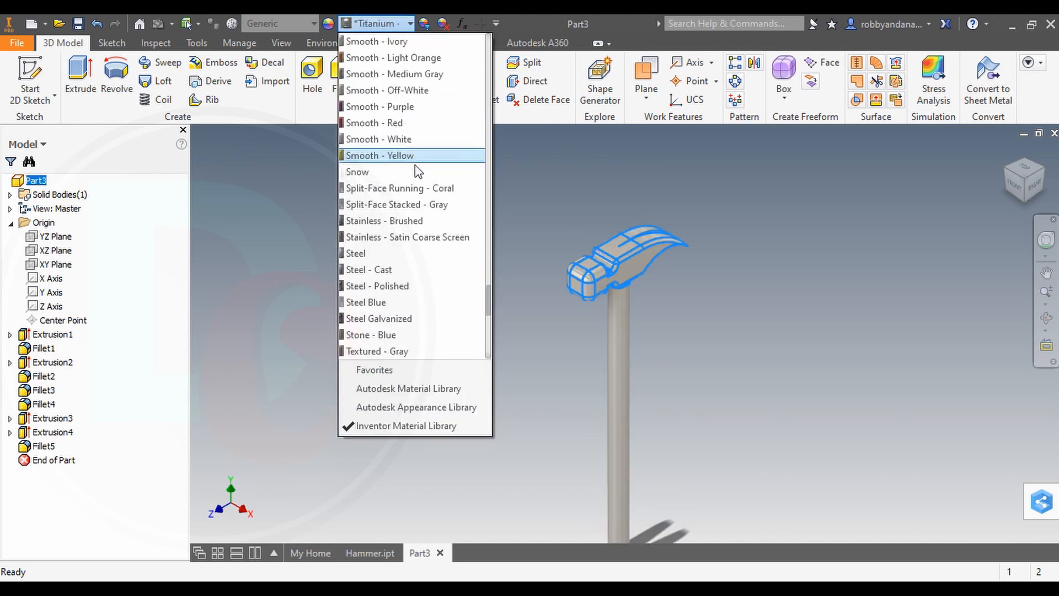
{"action": "left_click", "coordinate": [424, 290]}
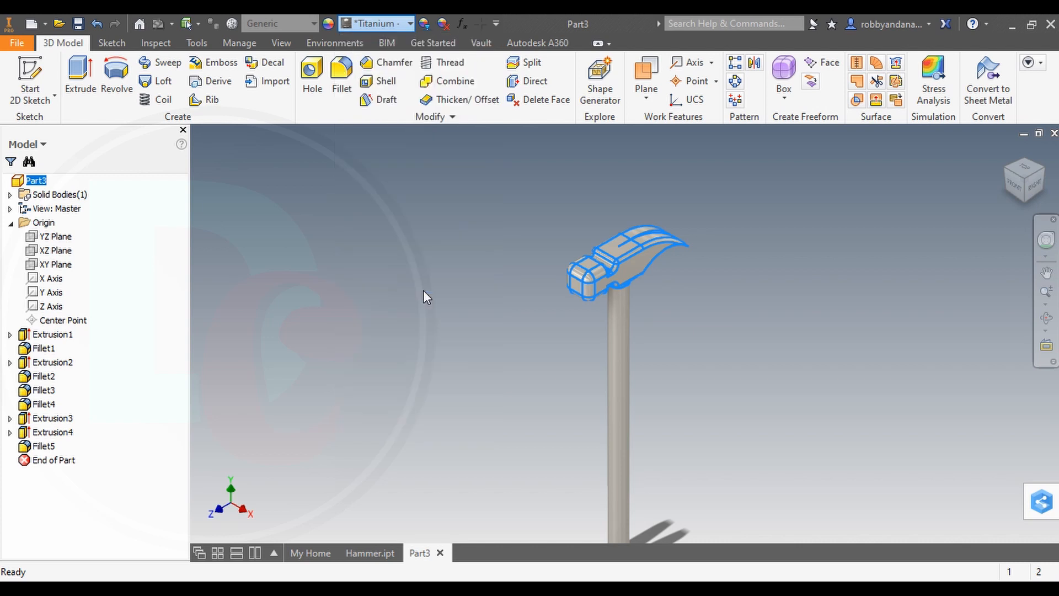
{"action": "left_click", "coordinate": [457, 309]}
{"action": "scroll", "coordinate": [458, 308], "scroll_direction": "up", "scroll_amount": 3}
{"action": "middle_click_drag", "start_coordinate": [457, 309], "coordinate": [487, 258]}
{"action": "middle_click_drag", "start_coordinate": [534, 328], "coordinate": [580, 342]}
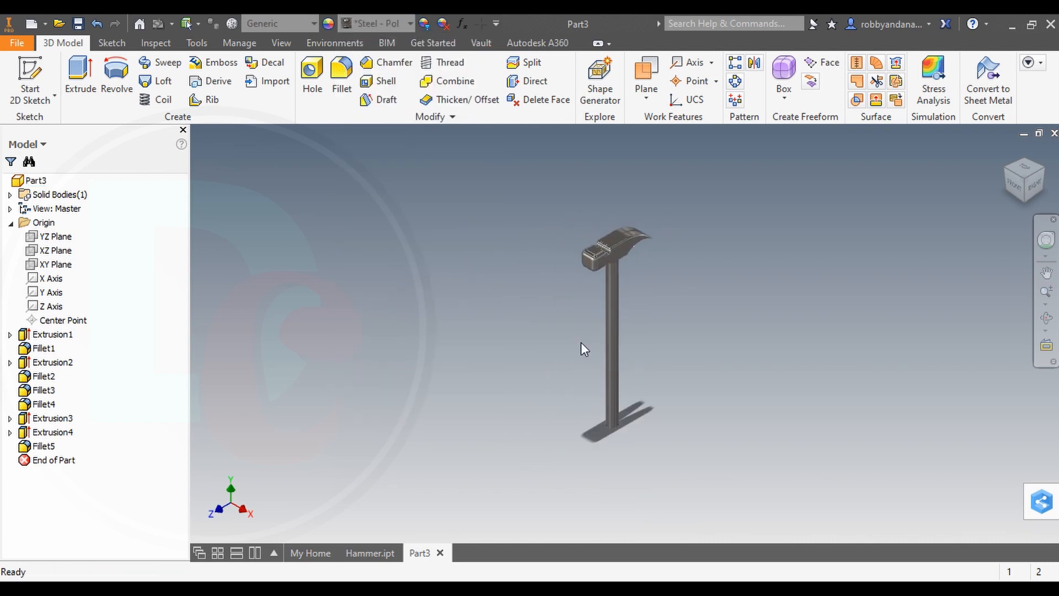
{"action": "scroll", "coordinate": [581, 342], "scroll_direction": "down", "scroll_amount": 3}
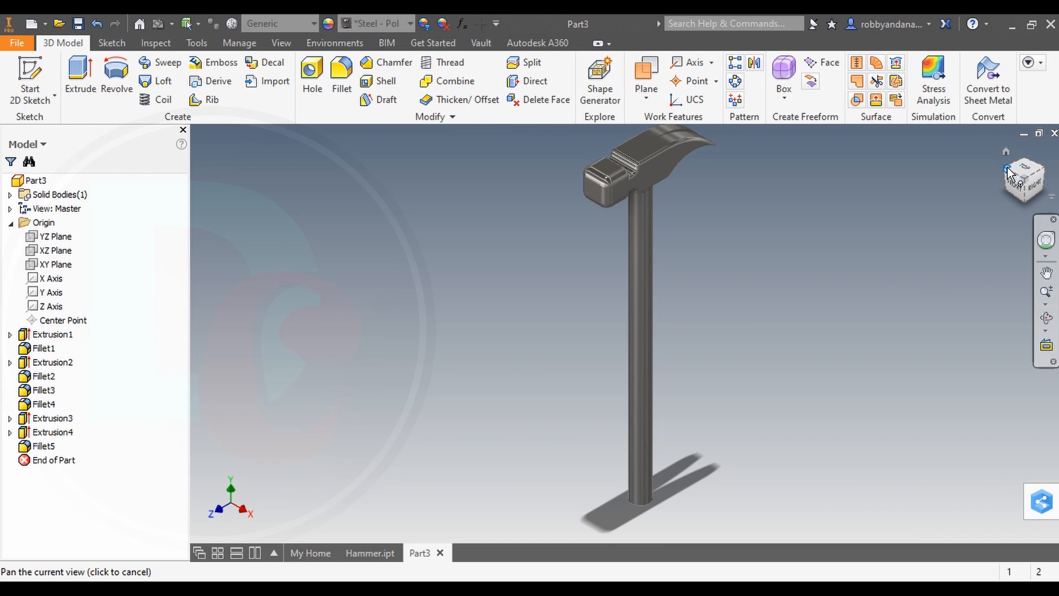
{"action": "left_click", "coordinate": [1008, 172]}
{"action": "mouse_move", "coordinate": [970, 223]}
{"action": "middle_mouse_down", "text": "shift"}
{"action": "mouse_move", "coordinate": [882, 276]}
{"action": "mouse_move", "coordinate": [821, 345]}
{"action": "mouse_move", "coordinate": [808, 441]}
{"action": "mouse_move", "coordinate": [831, 240]}
{"action": "middle_mouse_up", "text": "shift"}
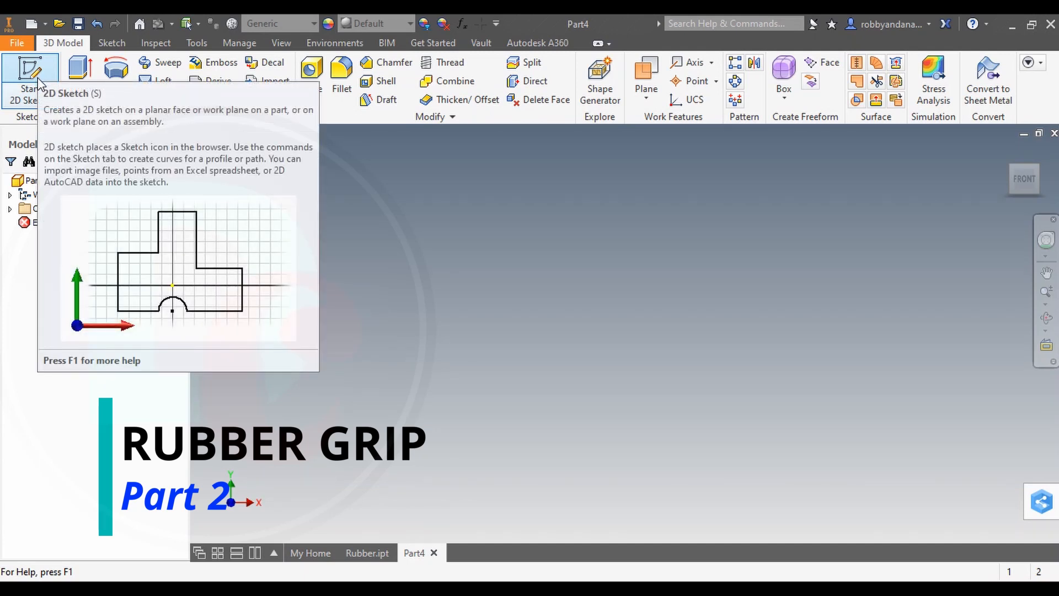
Start a sketch on the XY plane of the new part and draw a 20 x 20 mm square centred on the origin
{"action": "key", "text": "s"}
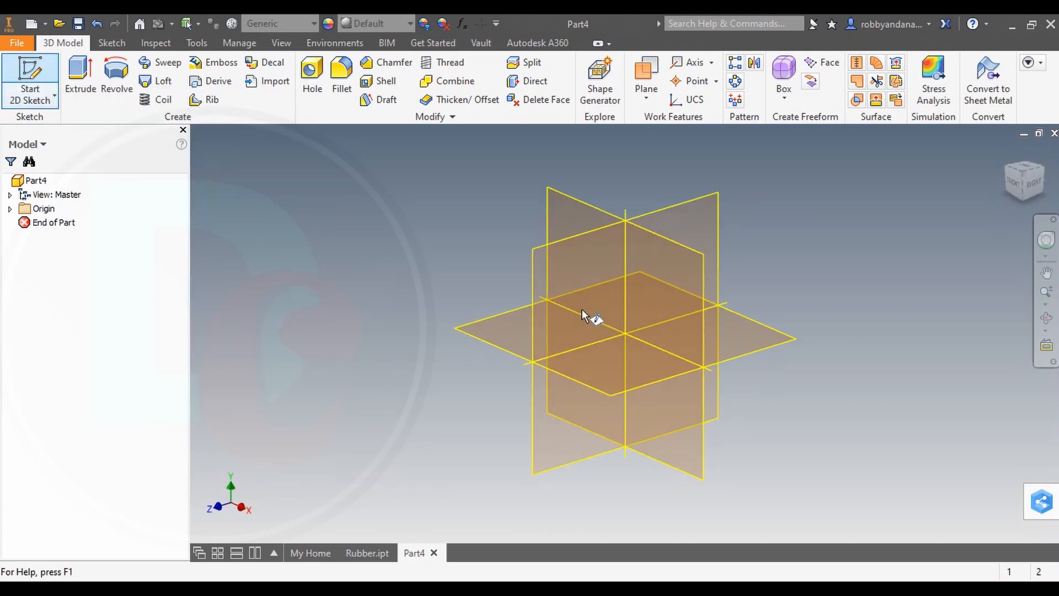
{"action": "left_click", "coordinate": [569, 221]}
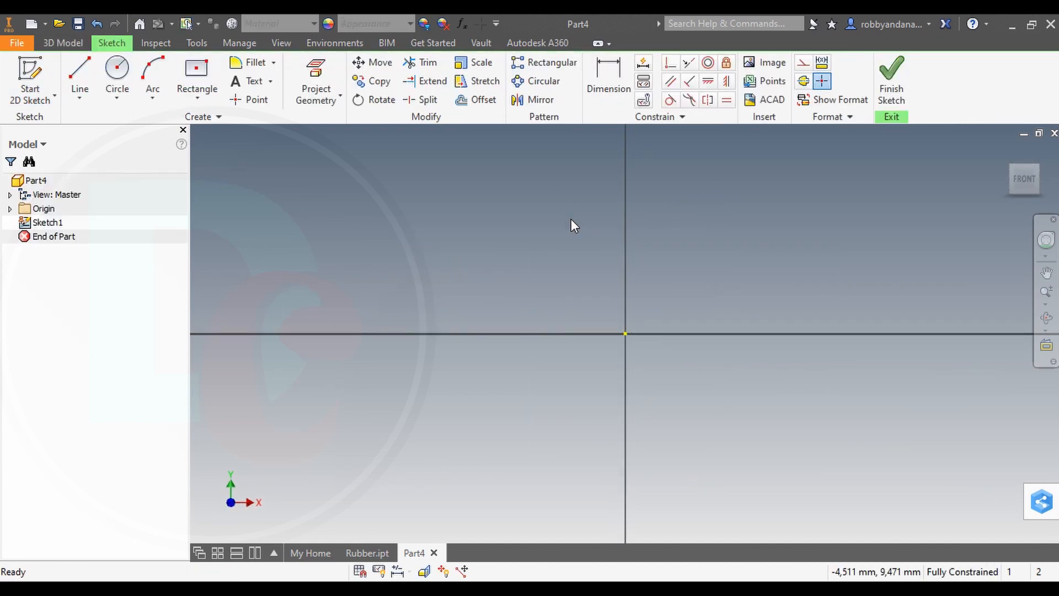
{"action": "left_click", "coordinate": [197, 70]}
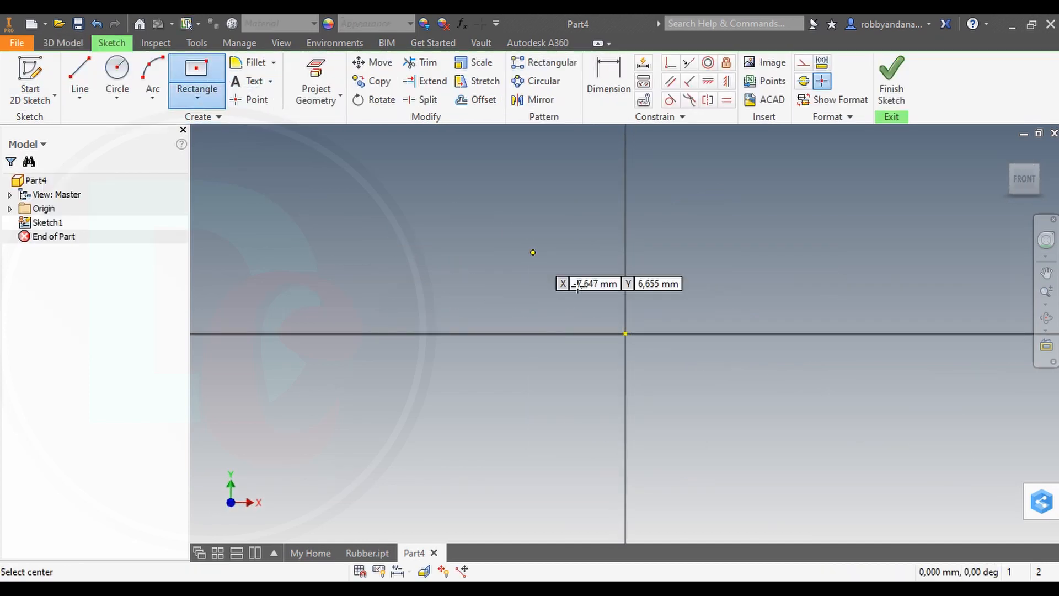
{"action": "left_click", "coordinate": [626, 333]}
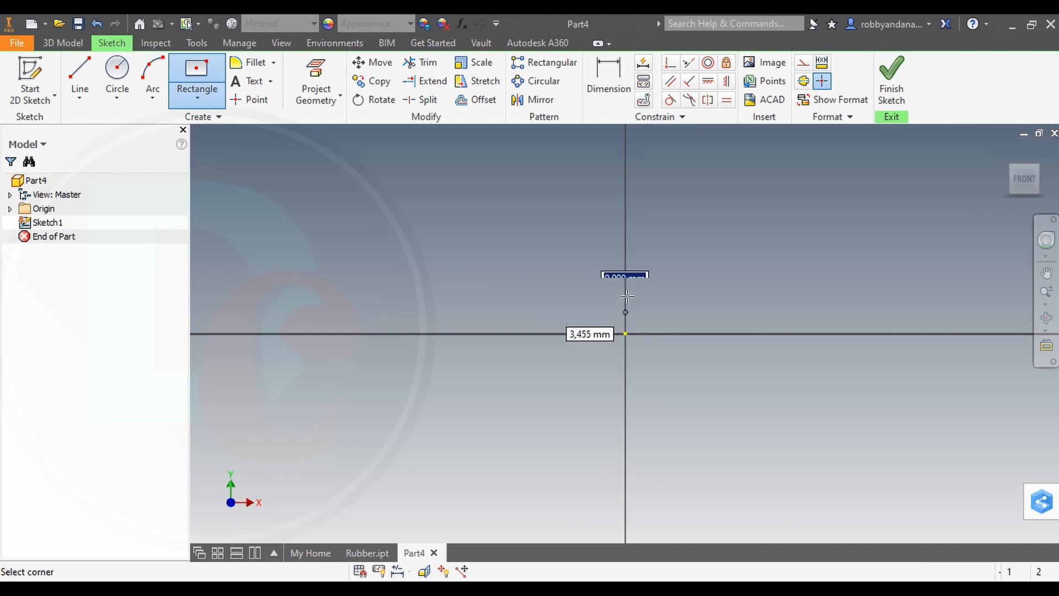
{"action": "type", "text": "20"}
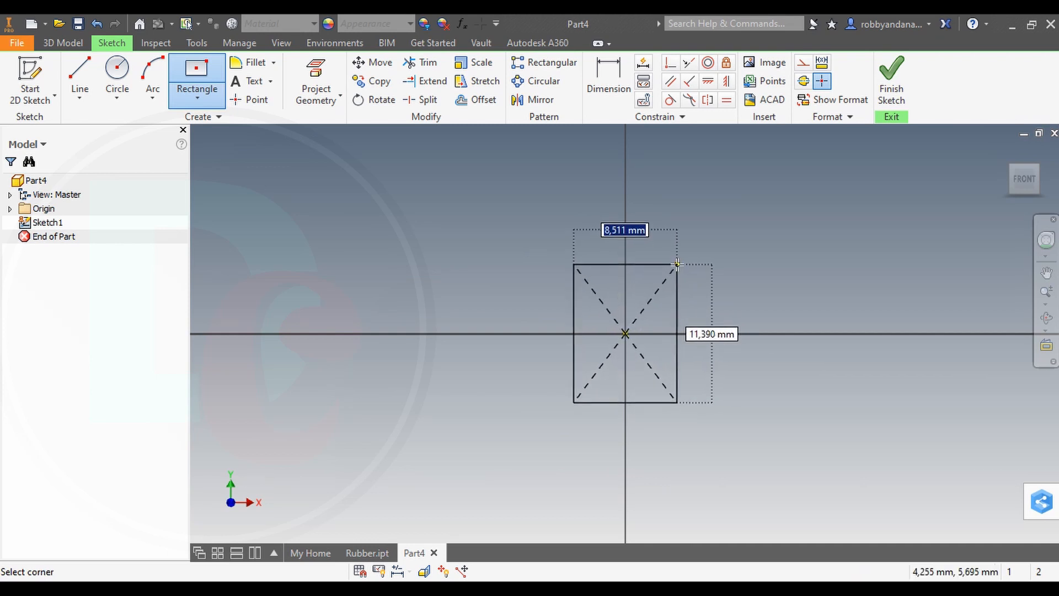
{"action": "key", "text": "Tab"}
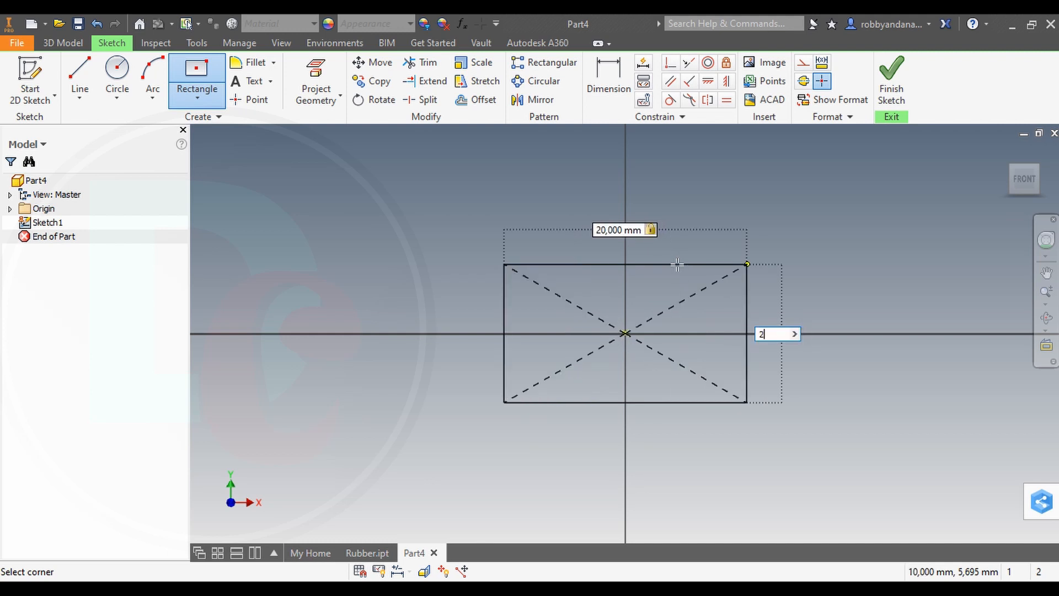
{"action": "type", "text": "20"}
{"action": "key", "text": "Return"}
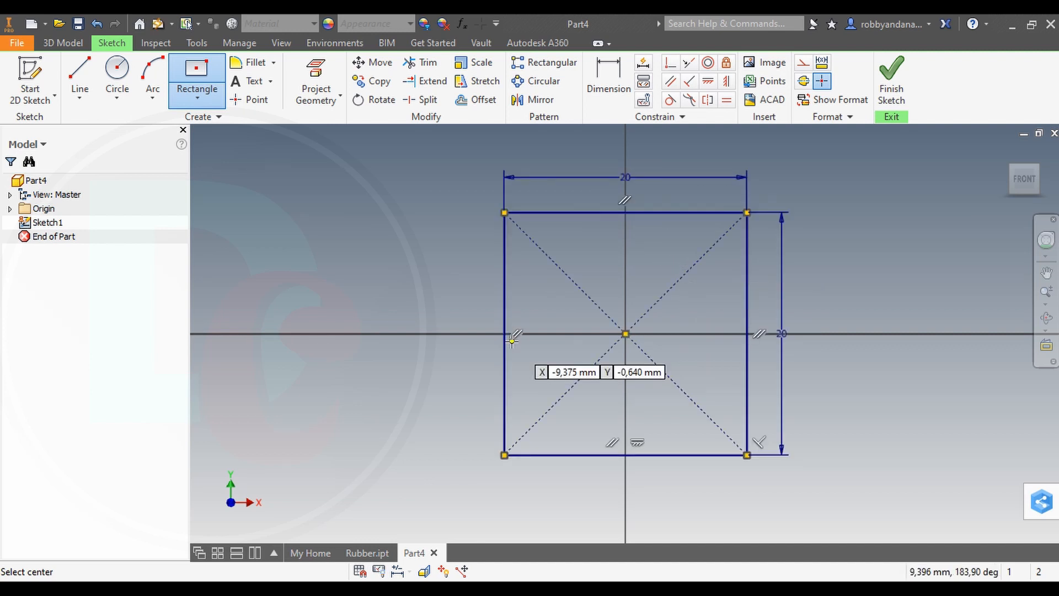
Round all four corners of the square with 3 mm sketch fillets and finish the sketch
{"action": "left_click", "coordinate": [256, 63]}
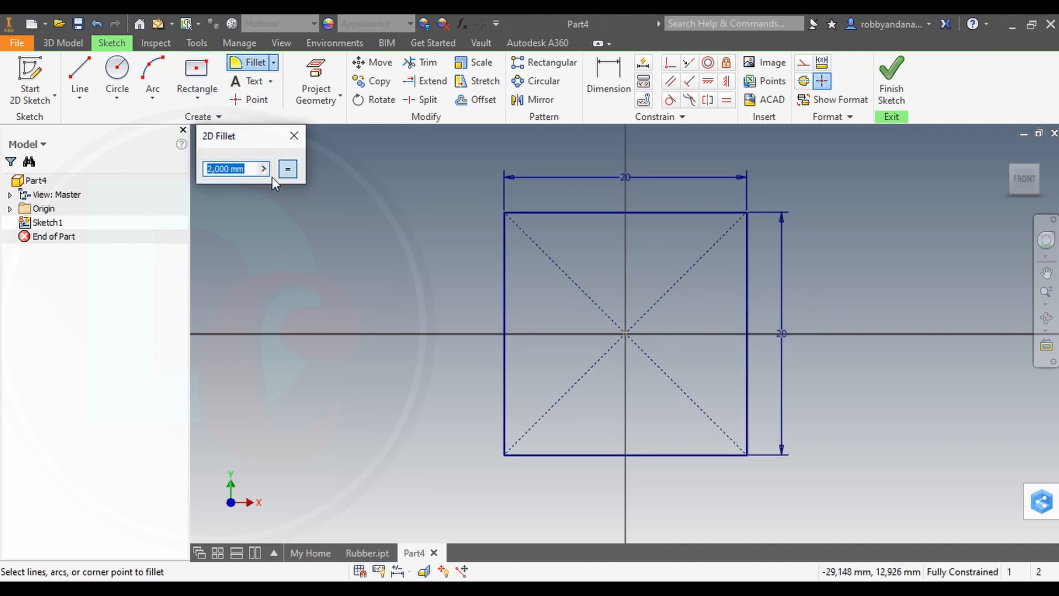
{"action": "left_click", "coordinate": [504, 247]}
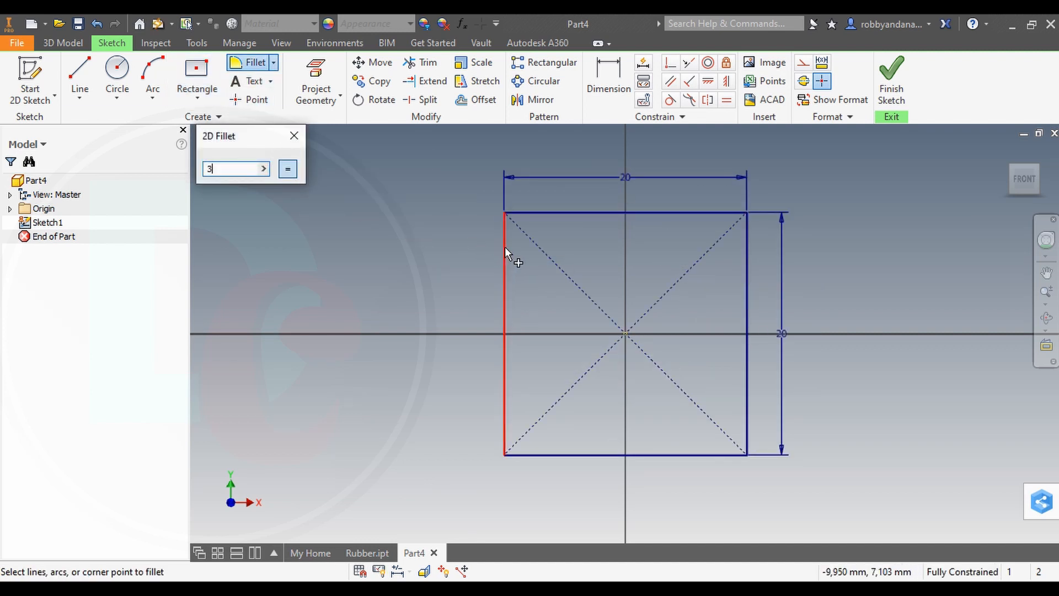
{"action": "left_click", "coordinate": [538, 208]}
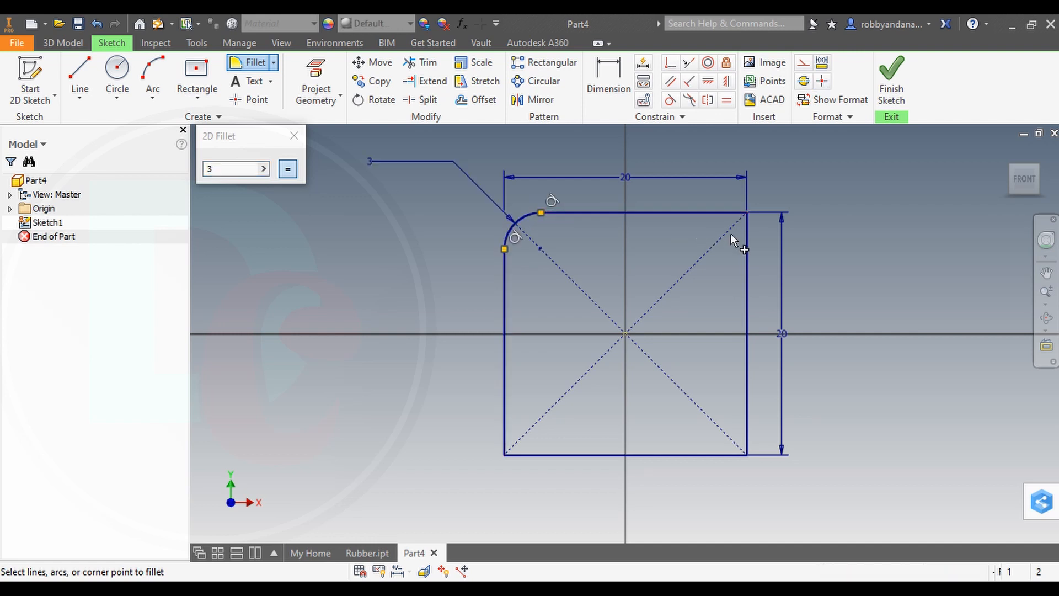
{"action": "left_click", "coordinate": [733, 219]}
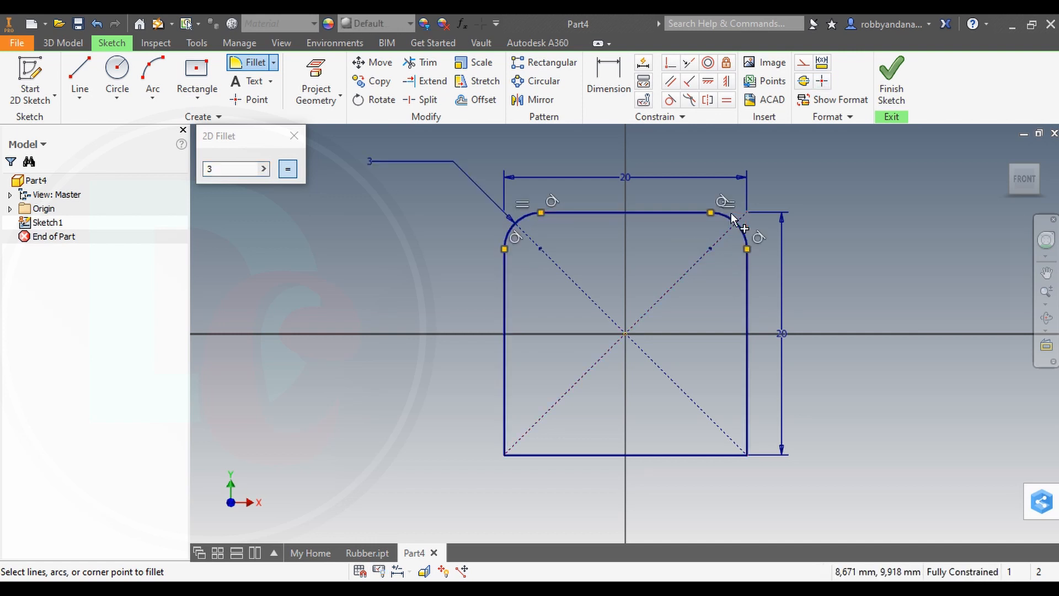
{"action": "left_click", "coordinate": [723, 453]}
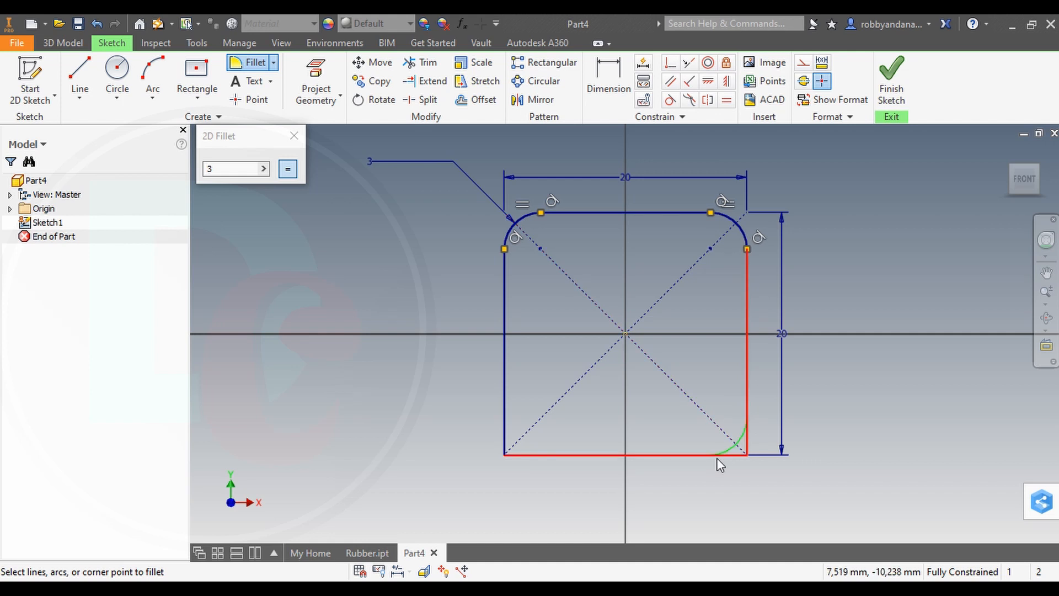
{"action": "left_click", "coordinate": [506, 436]}
{"action": "left_click", "coordinate": [891, 83]}
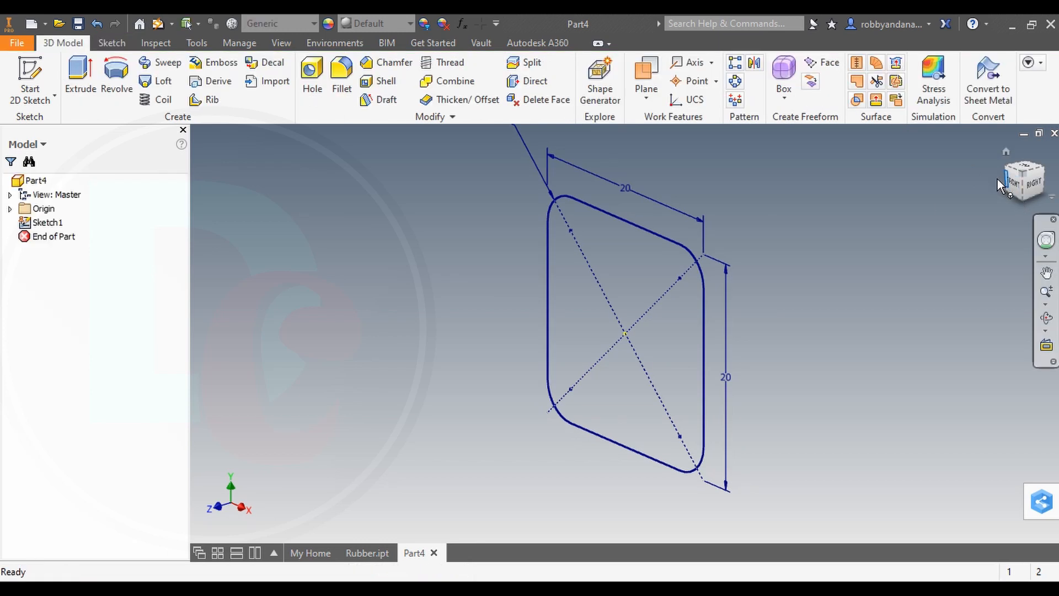
Create a work plane offset 125 mm from the XY plane
{"action": "left_click", "coordinate": [659, 99]}
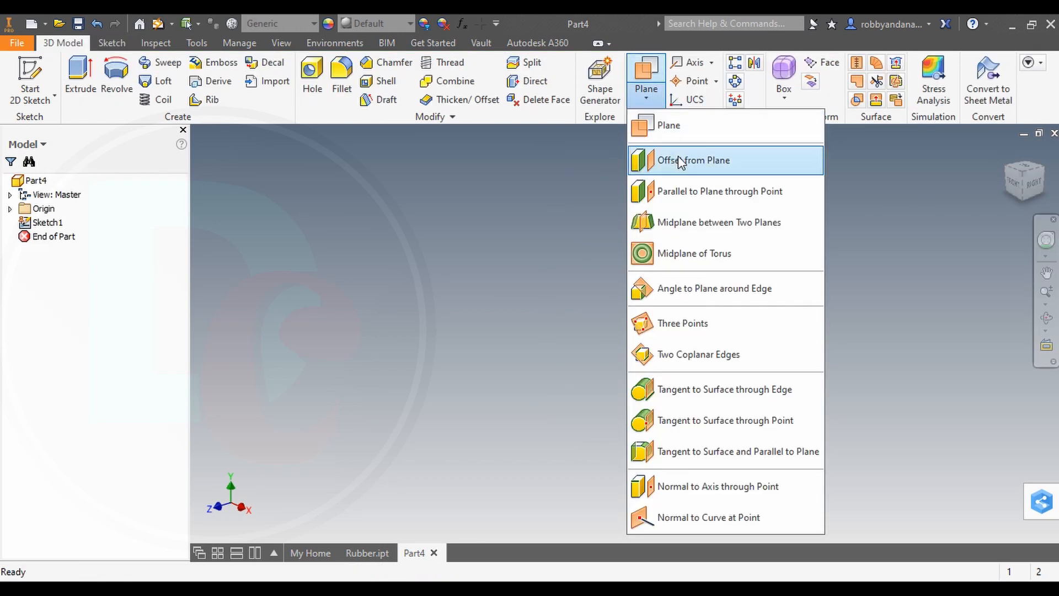
{"action": "left_click", "coordinate": [677, 156]}
{"action": "left_click", "coordinate": [10, 209]}
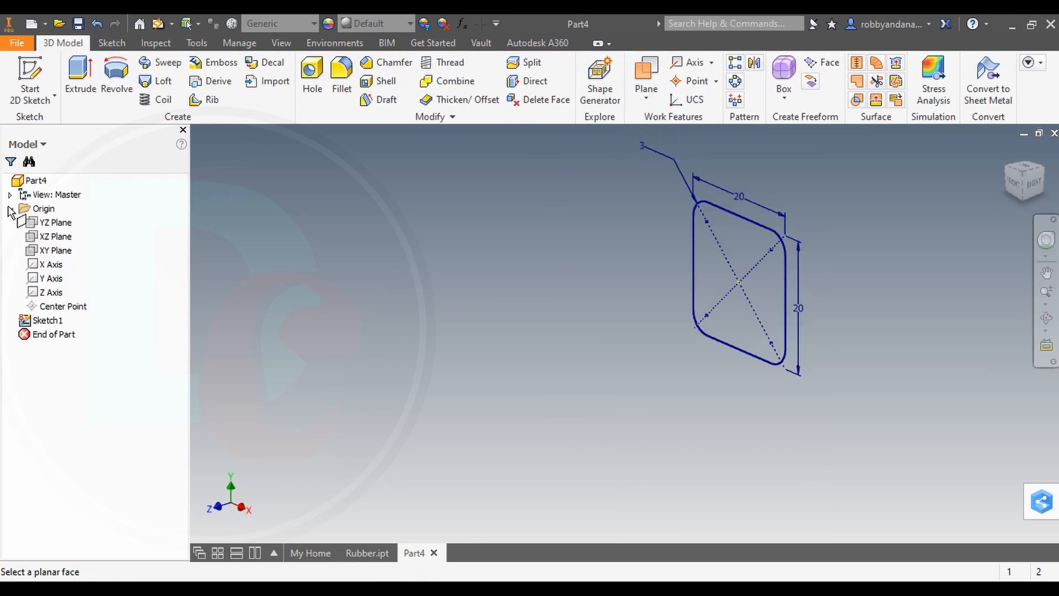
{"action": "left_click", "coordinate": [55, 251]}
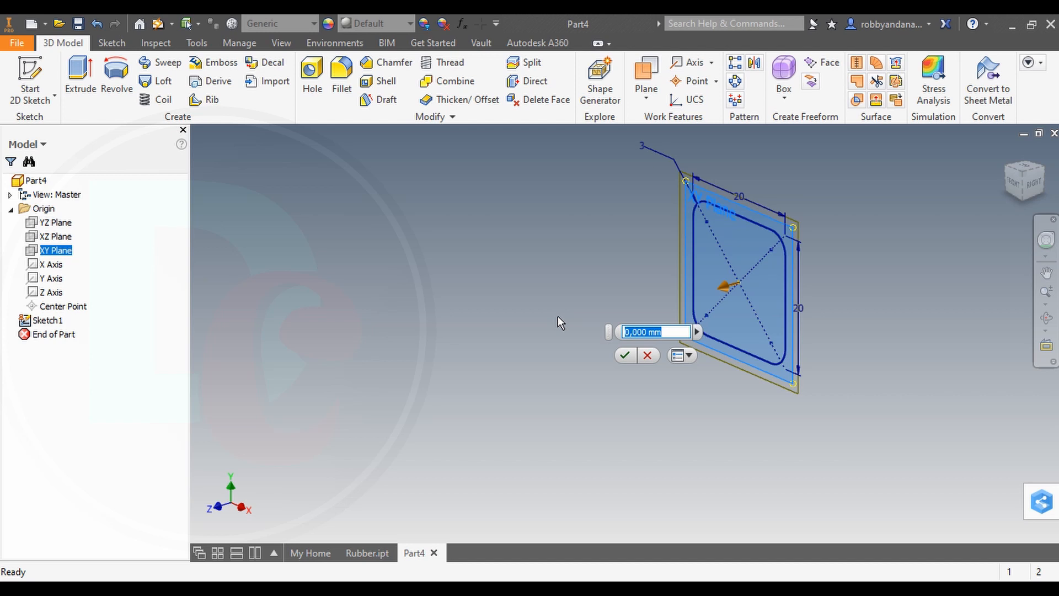
{"action": "type", "text": "125"}
{"action": "key", "text": "Return"}
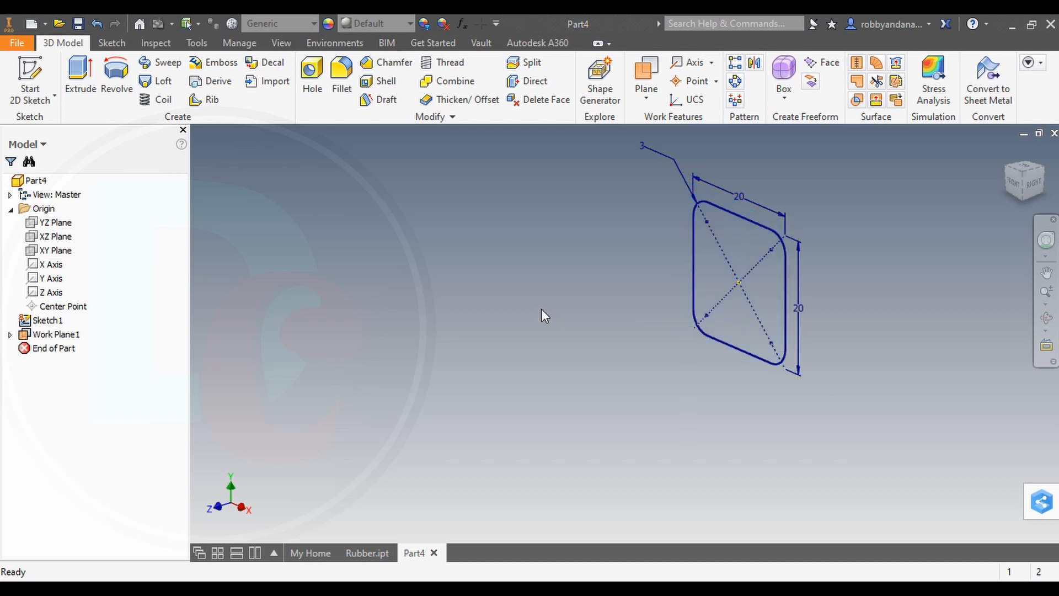
Start a sketch on the offset work plane and draw a 22 mm diameter circle centred on the origin
{"action": "scroll", "coordinate": [541, 309], "scroll_direction": "down", "scroll_amount": 3}
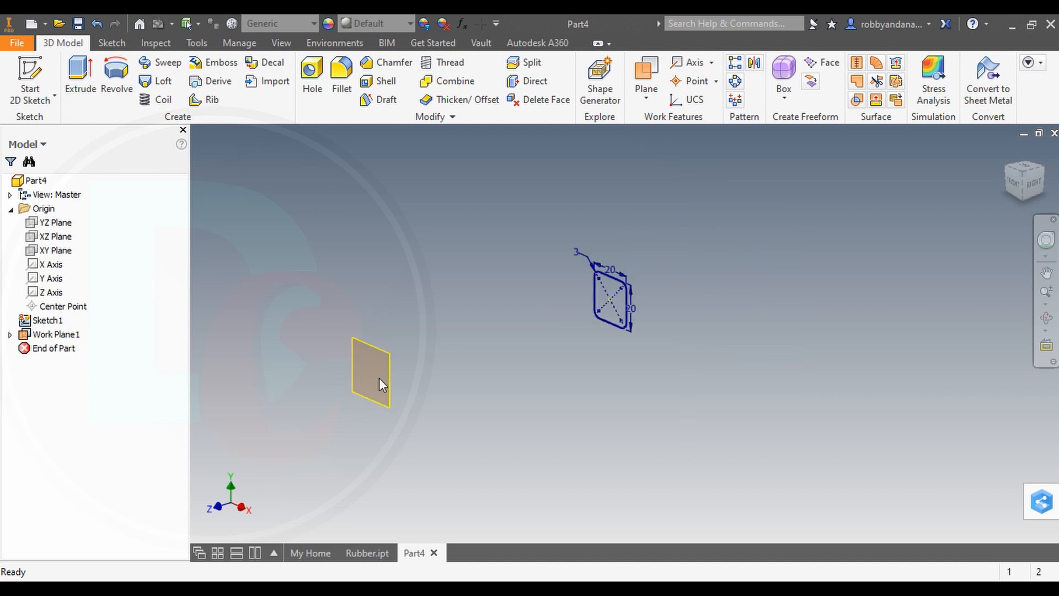
{"action": "right_click", "coordinate": [67, 335]}
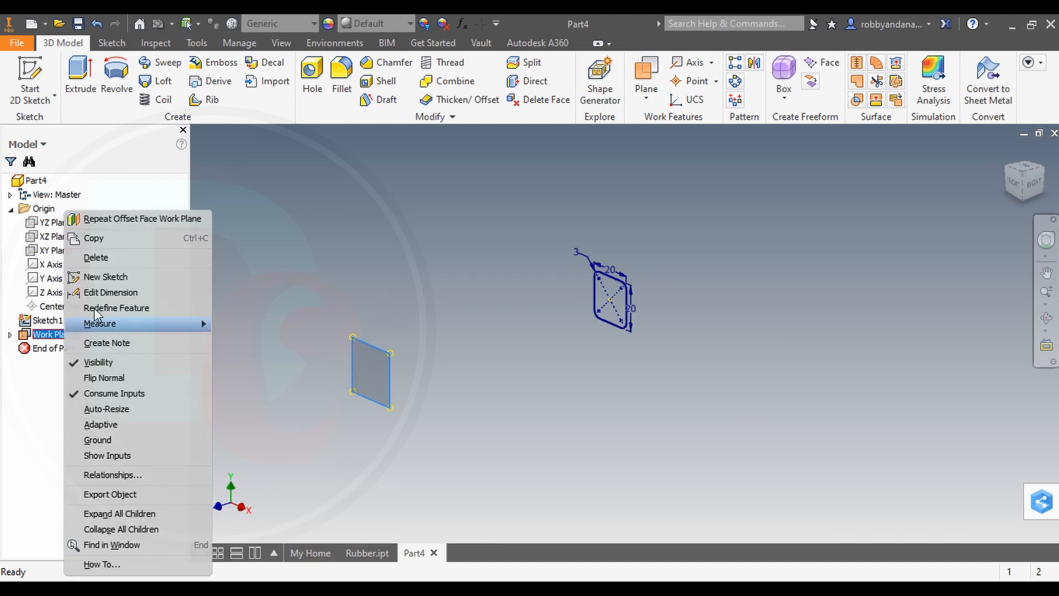
{"action": "left_click", "coordinate": [106, 277]}
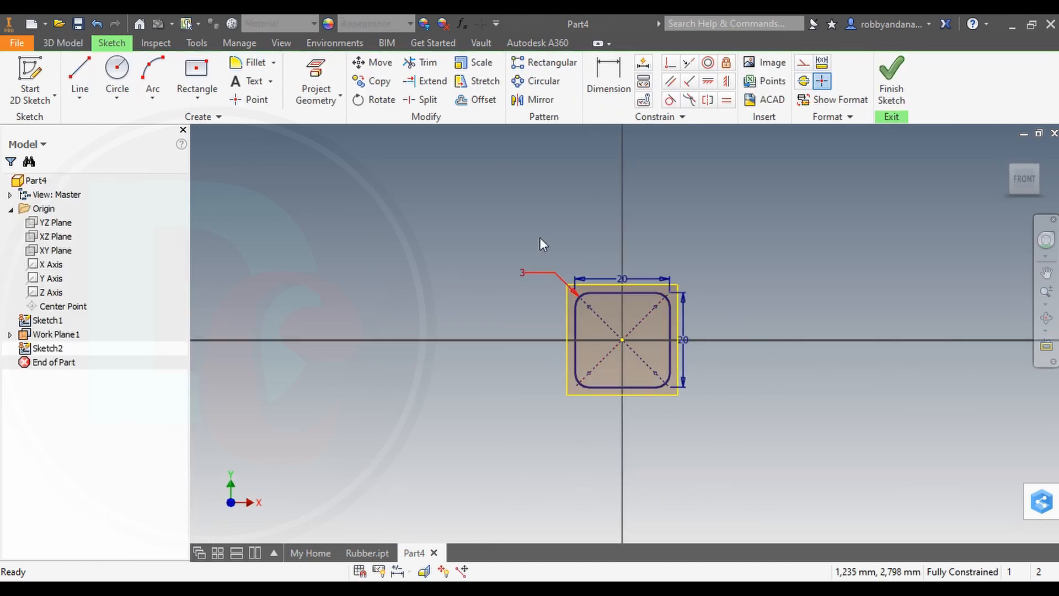
{"action": "left_click", "coordinate": [117, 69]}
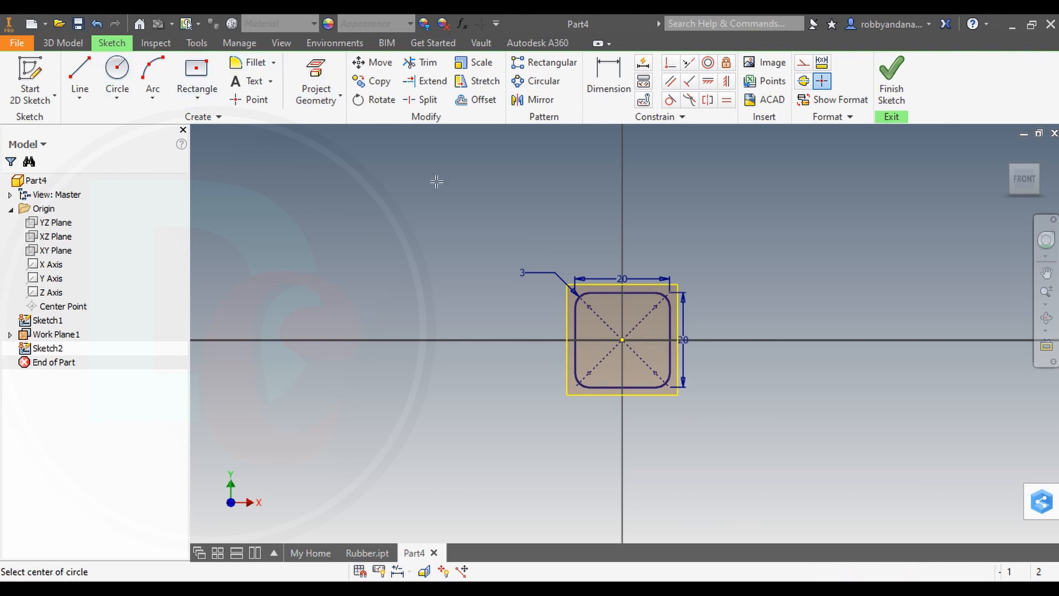
{"action": "left_click", "coordinate": [622, 339]}
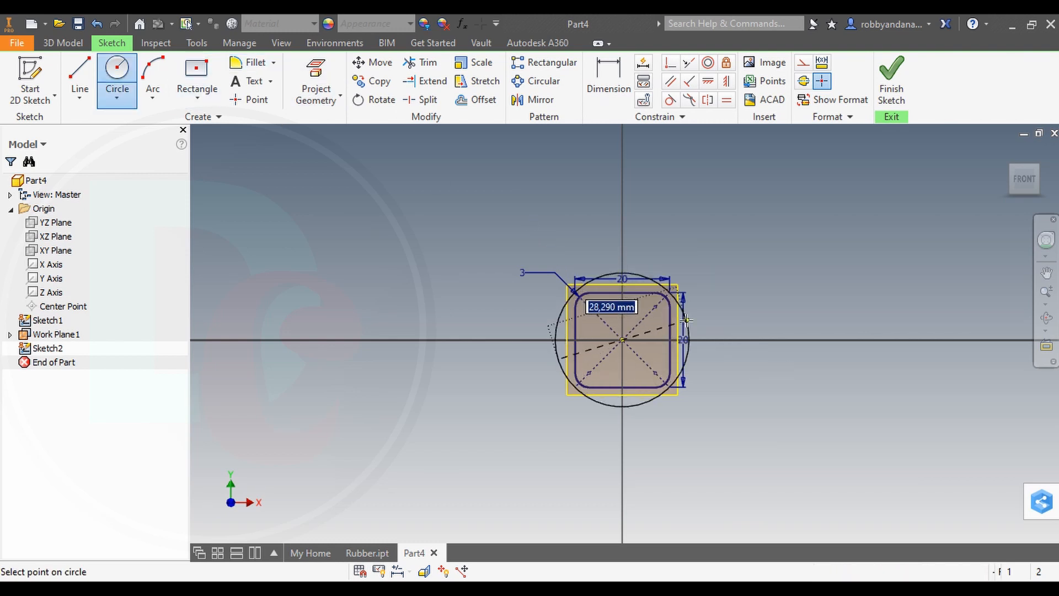
{"action": "type", "text": "22"}
{"action": "key", "text": "Return"}
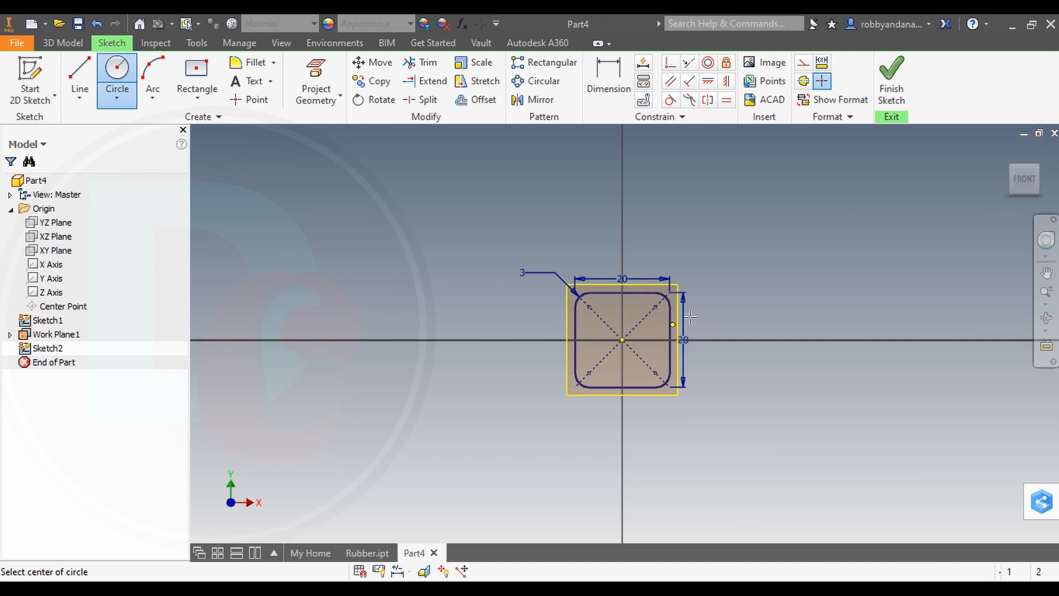
{"action": "right_click", "coordinate": [757, 239]}
{"action": "left_click", "coordinate": [805, 239]}
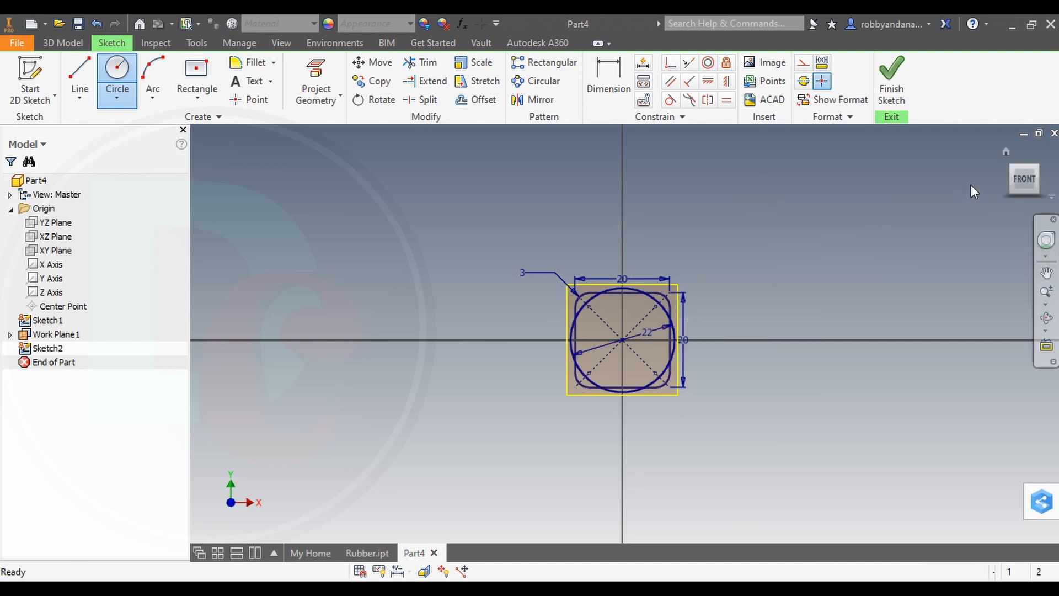
Loft a solid from the 22 mm circle to the rounded square profile
{"action": "left_click", "coordinate": [1037, 167]}
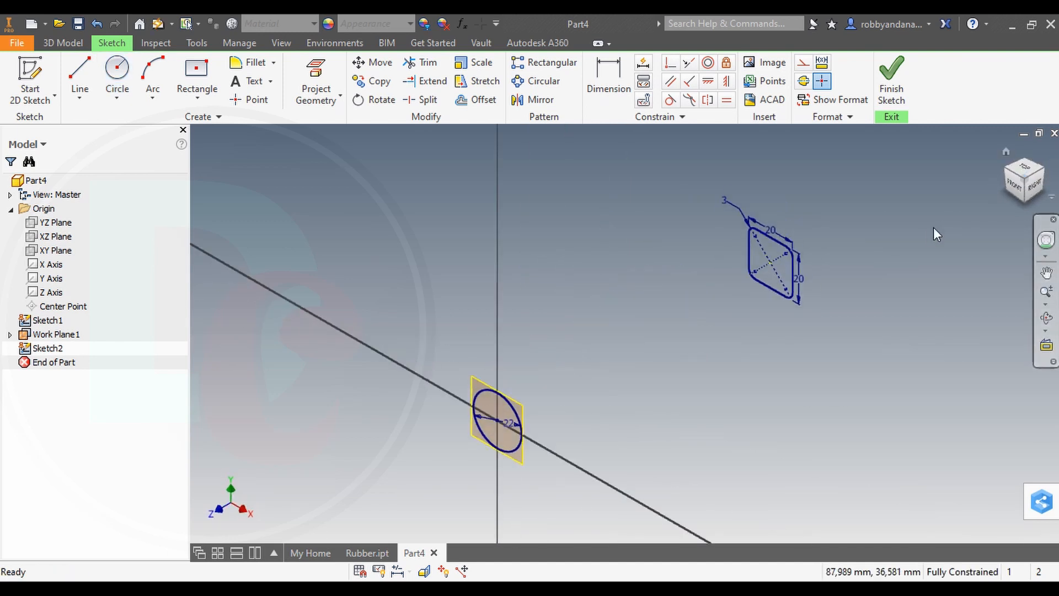
{"action": "left_click", "coordinate": [60, 42]}
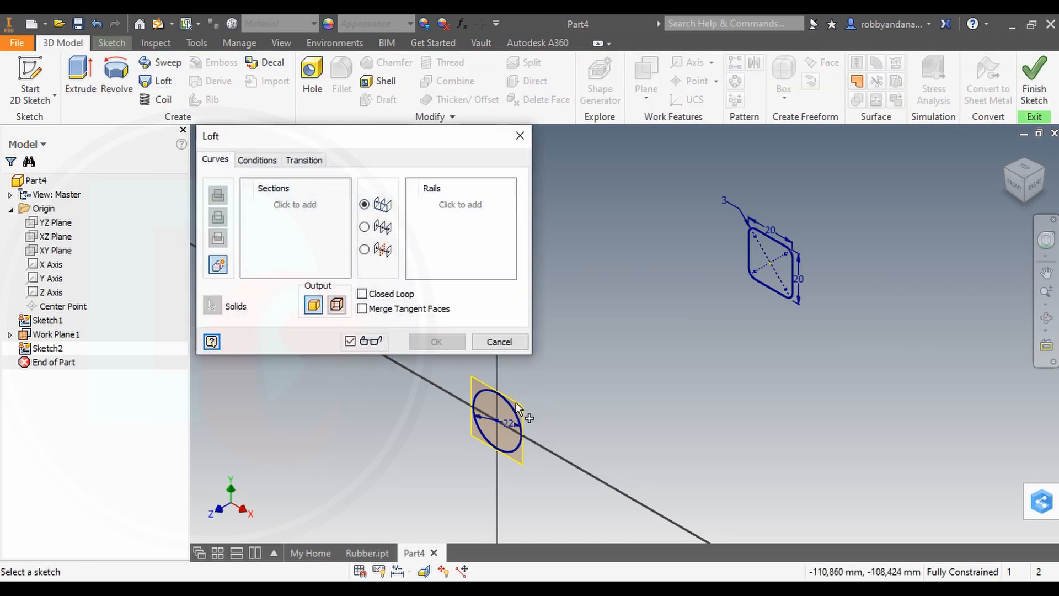
{"action": "left_click", "coordinate": [516, 421]}
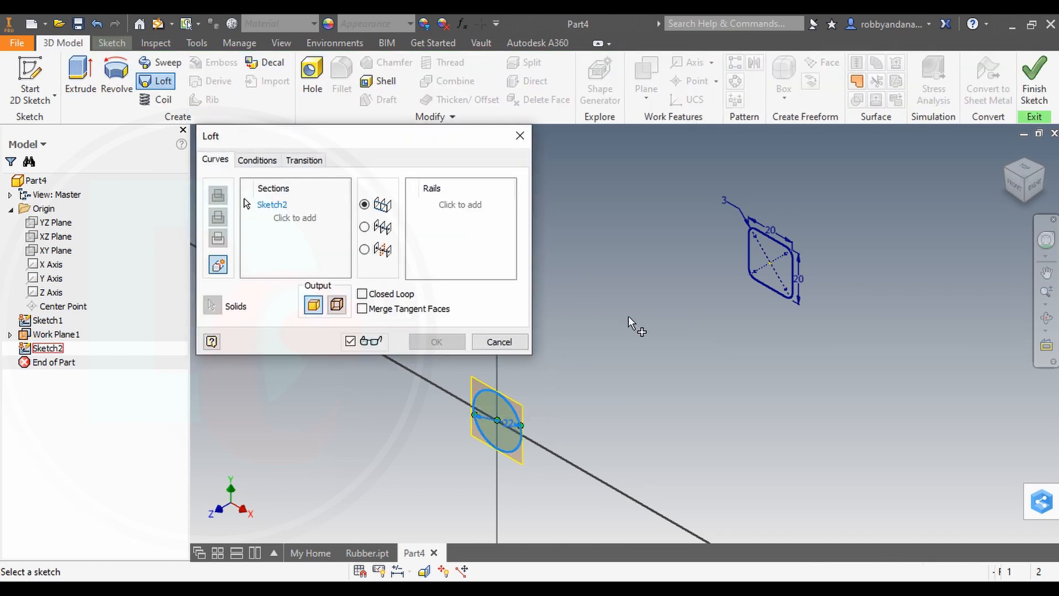
{"action": "left_click", "coordinate": [780, 243]}
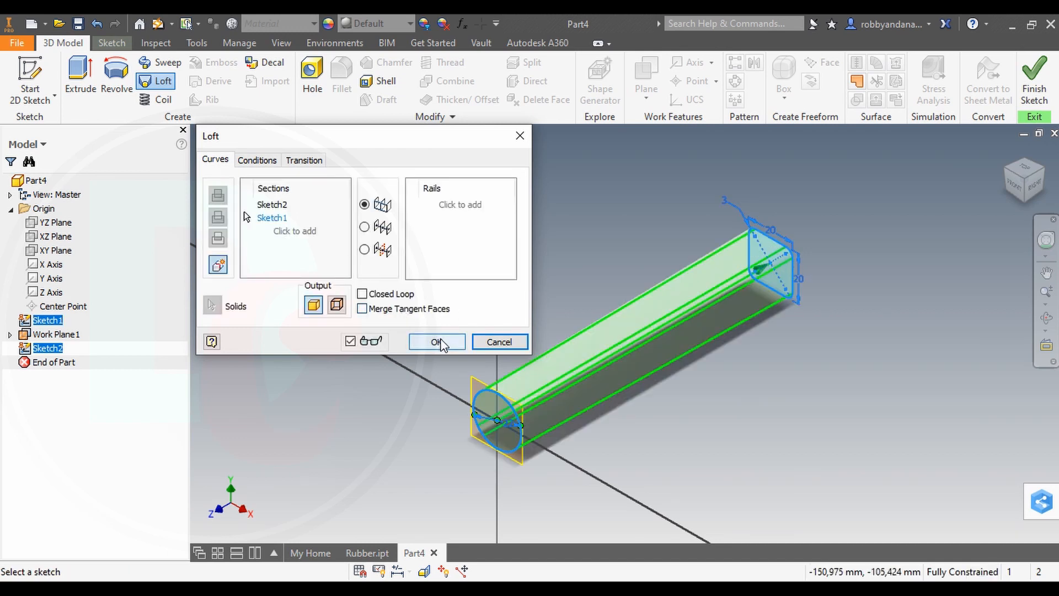
{"action": "left_click", "coordinate": [439, 342]}
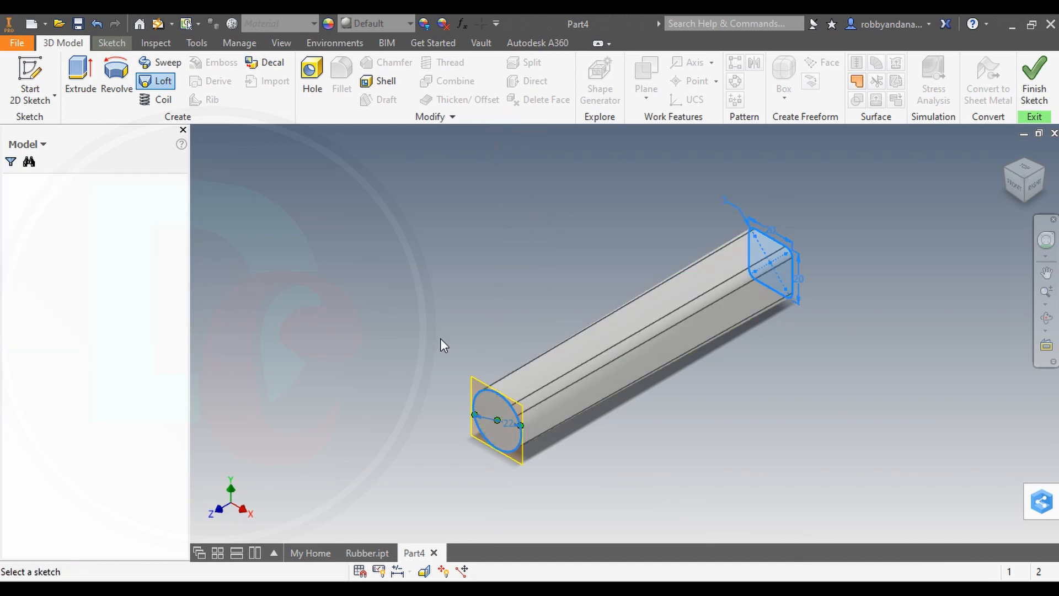
Chamfer the circular end edge of the grip by distance and angle, using 3 mm and 60 degrees from the end face
{"action": "mouse_move", "coordinate": [1003, 154]}
{"action": "left_mouse_down"}
{"action": "mouse_move", "coordinate": [956, 132]}
{"action": "mouse_move", "coordinate": [930, 135]}
{"action": "mouse_move", "coordinate": [853, 194]}
{"action": "mouse_move", "coordinate": [840, 217]}
{"action": "left_mouse_up"}
{"action": "middle_click_drag", "start_coordinate": [633, 341], "coordinate": [633, 384], "text": "shift"}
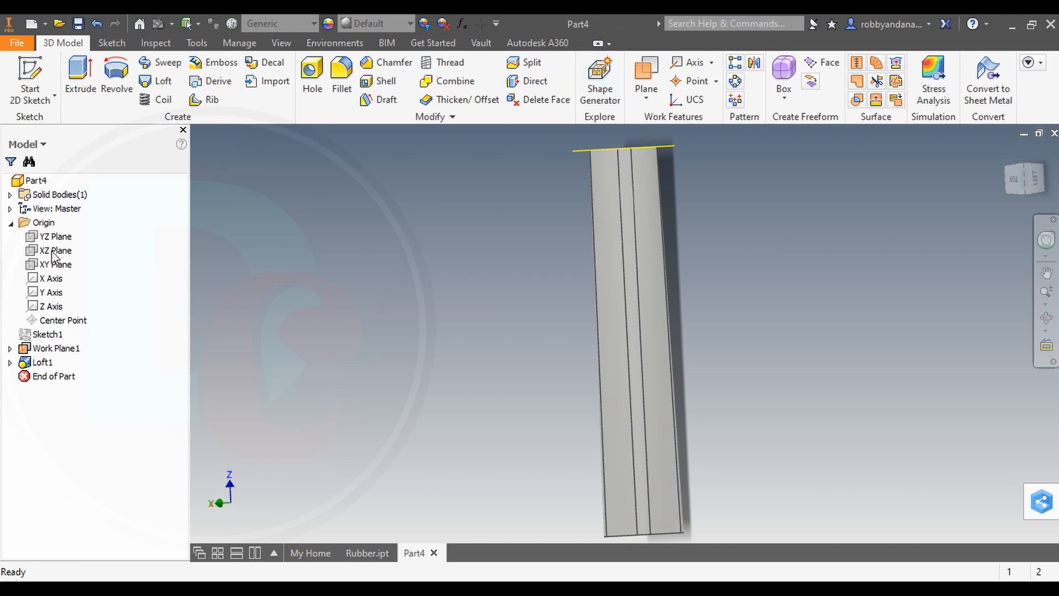
{"action": "left_click", "coordinate": [1007, 178]}
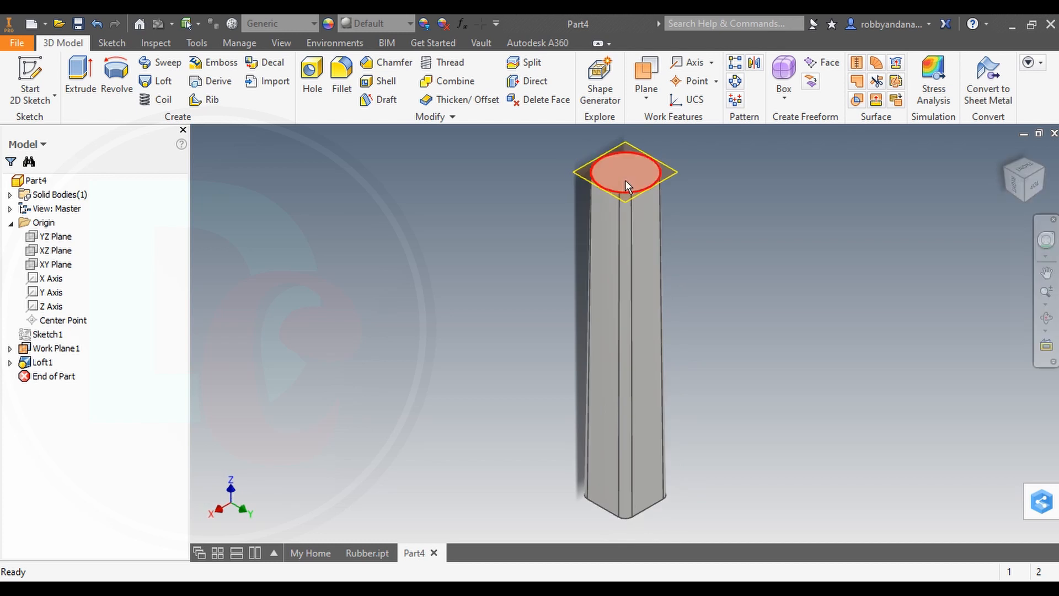
{"action": "left_click", "coordinate": [384, 63]}
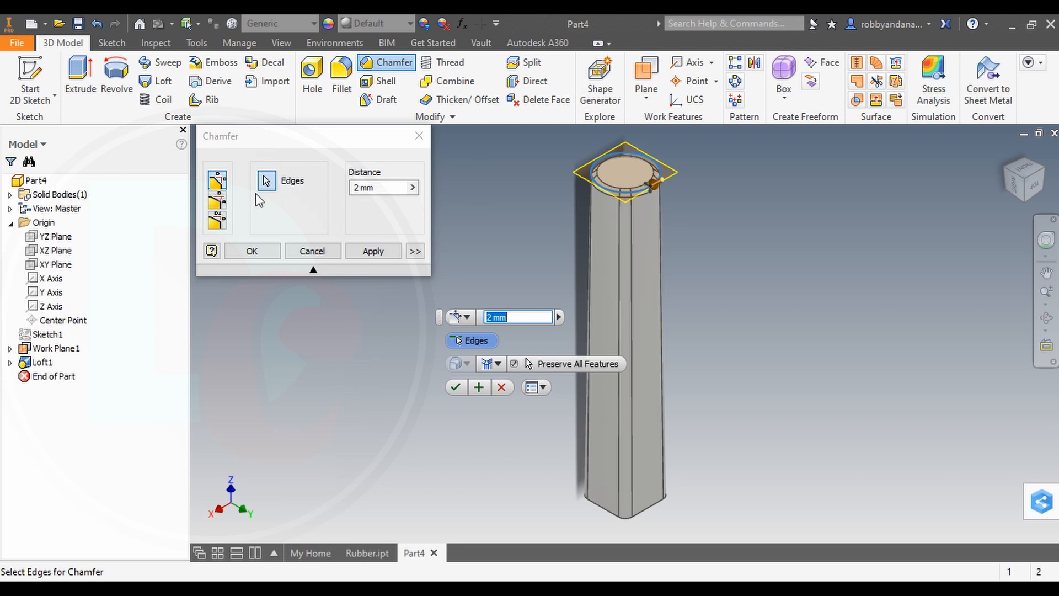
{"action": "left_click", "coordinate": [220, 203]}
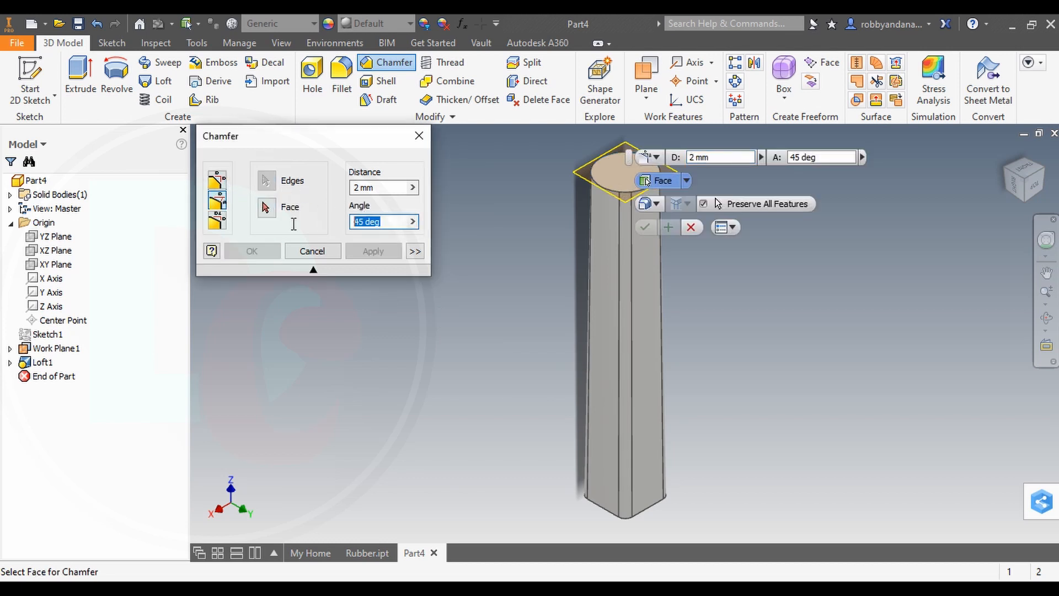
{"action": "type", "text": "60"}
{"action": "left_click", "coordinate": [267, 180]}
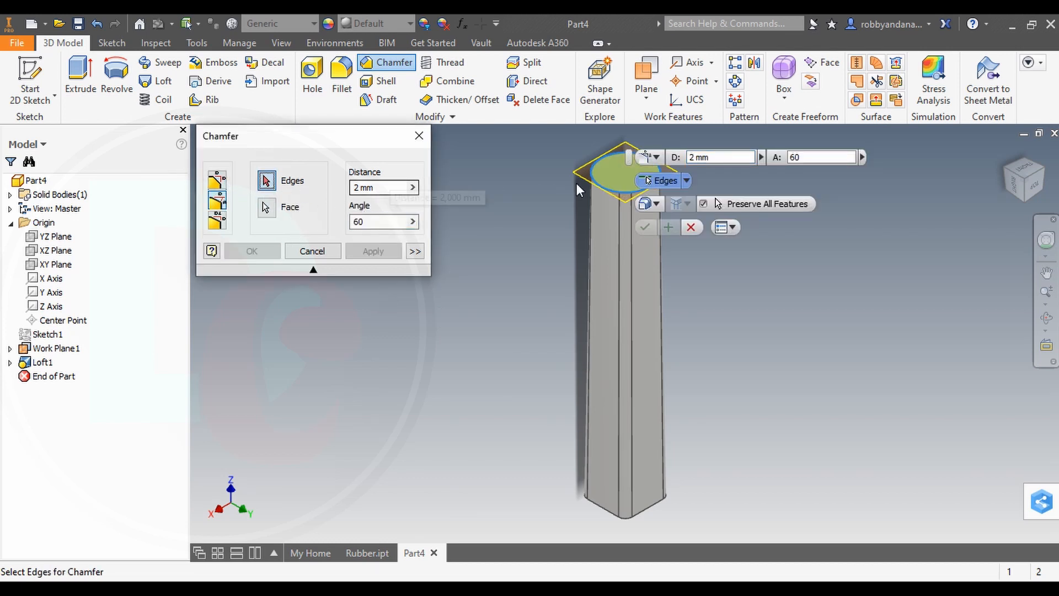
{"action": "left_click", "coordinate": [625, 192]}
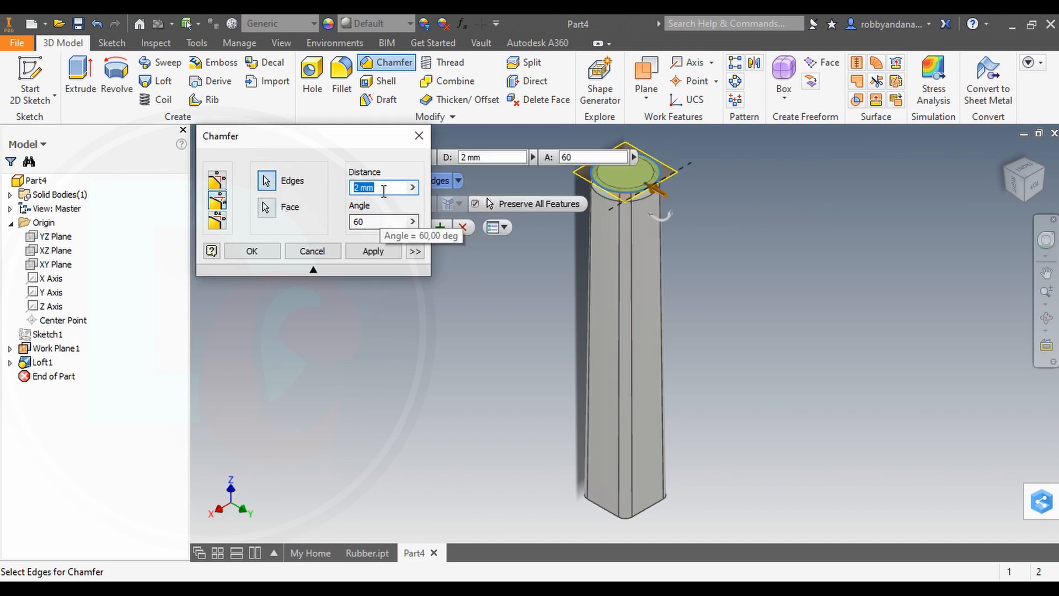
{"action": "type", "text": "5"}
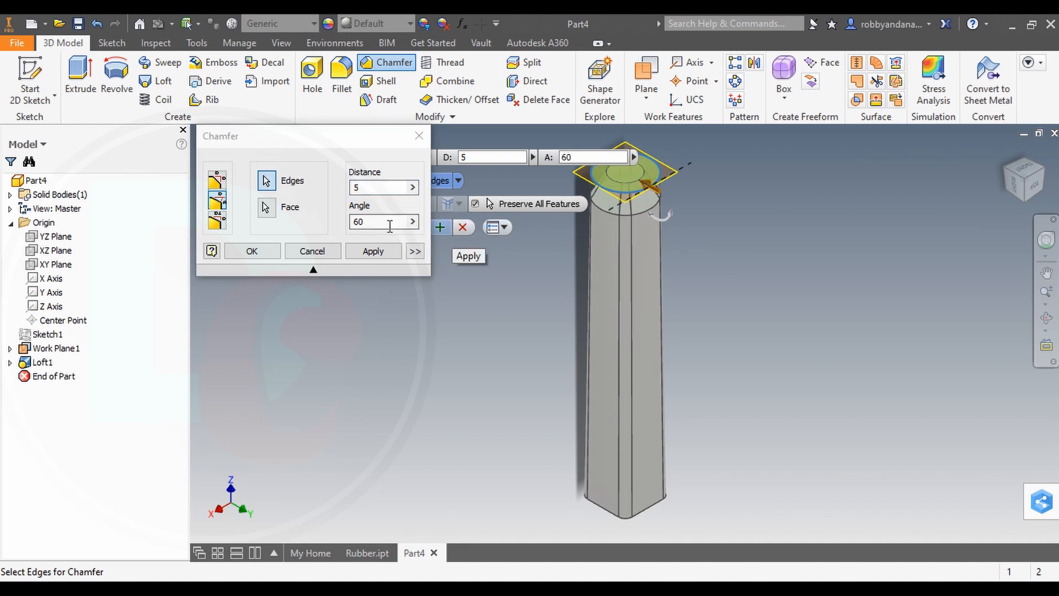
{"action": "double_click", "coordinate": [368, 191]}
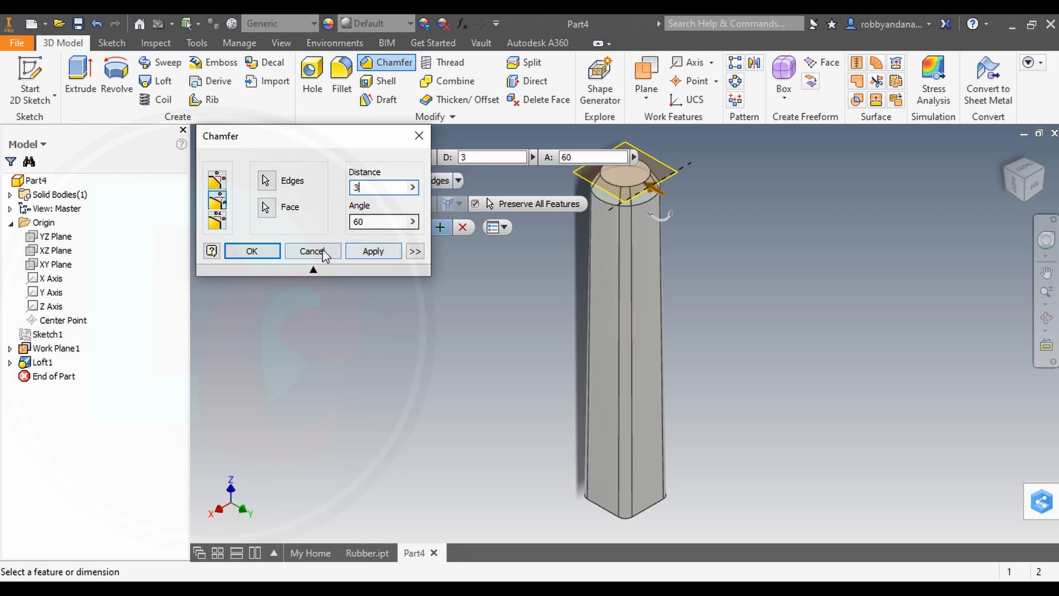
{"action": "left_click", "coordinate": [355, 252]}
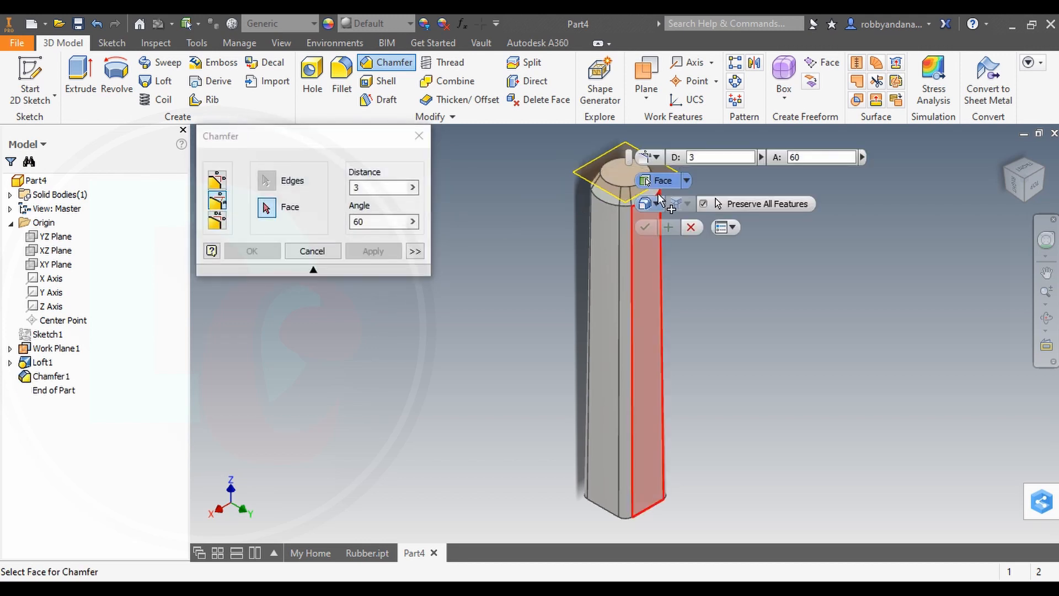
{"action": "left_click", "coordinate": [690, 227]}
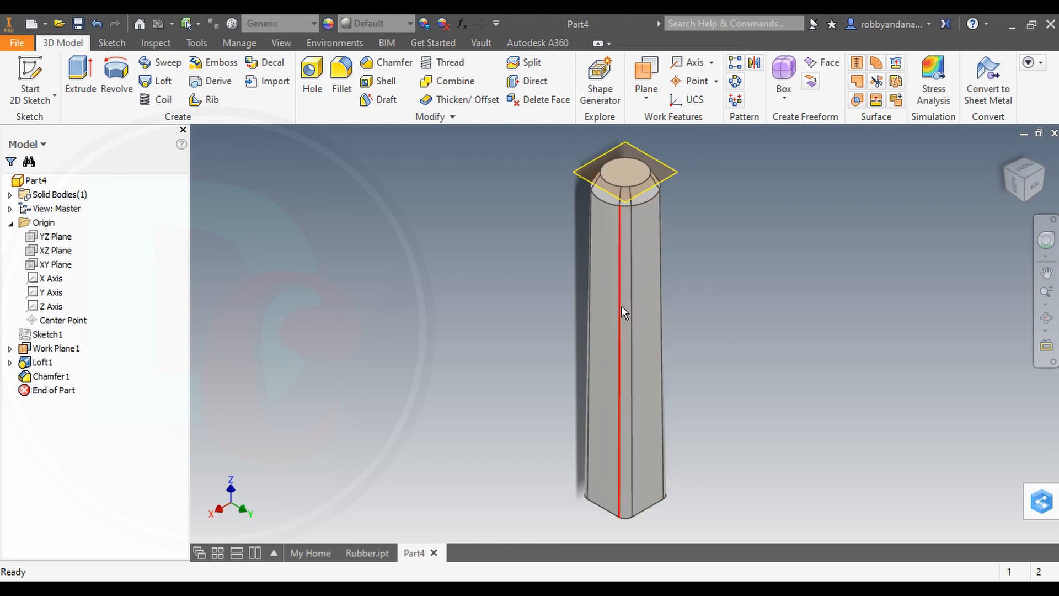
Fillet the edge loop around the grip's rounded square end with a 5 mm radius
{"action": "left_click", "coordinate": [342, 77]}
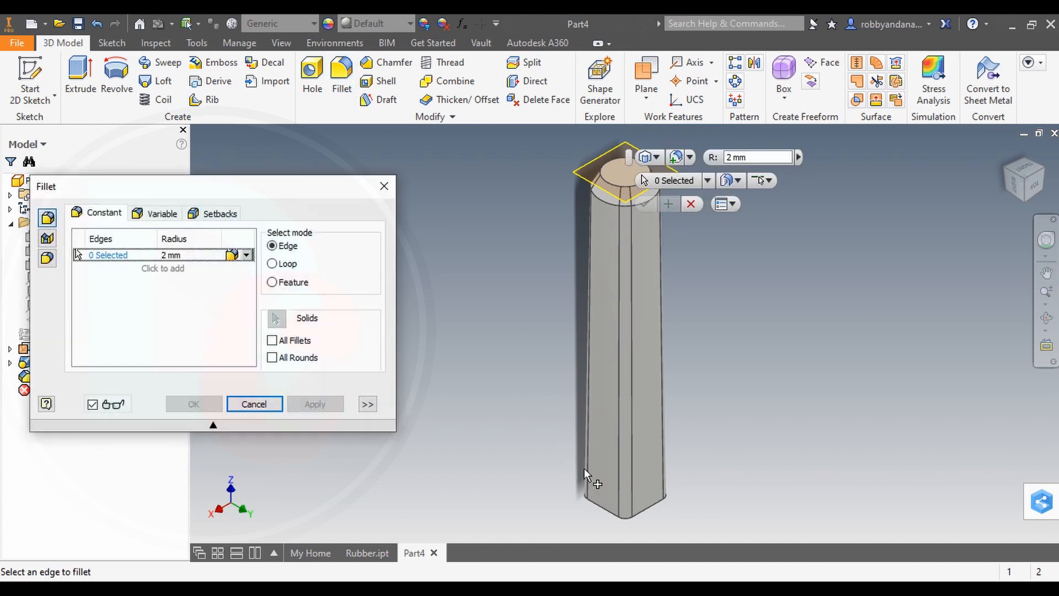
{"action": "left_click", "coordinate": [595, 508]}
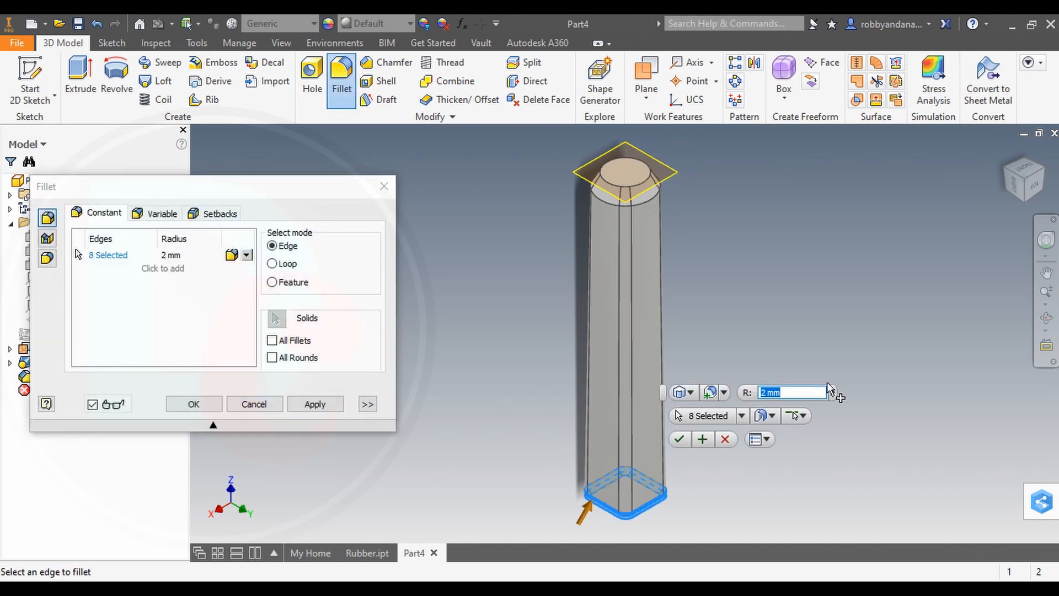
{"action": "type", "text": "5"}
{"action": "left_click", "coordinate": [902, 415]}
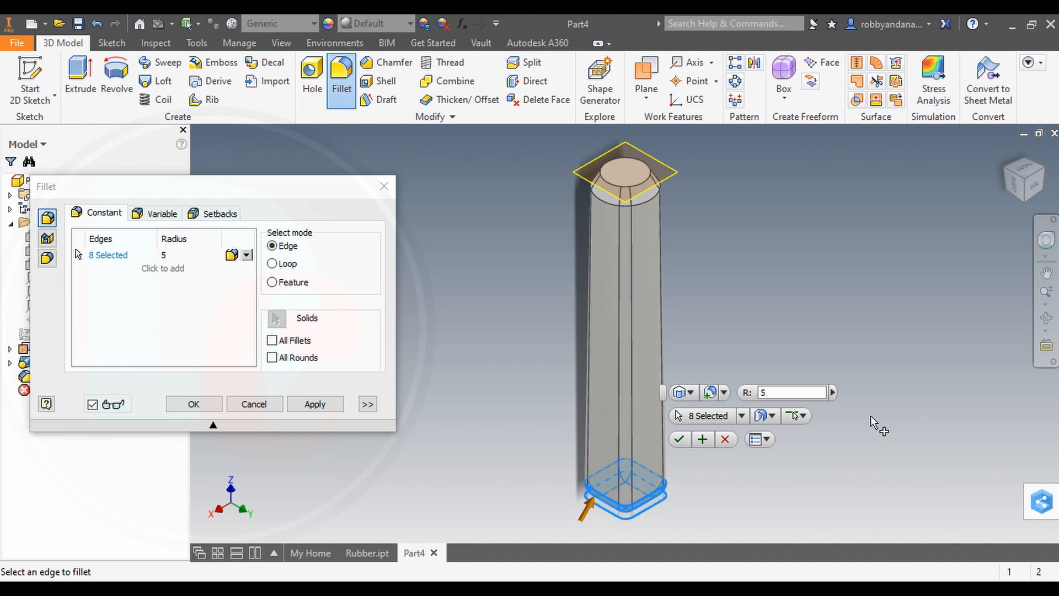
{"action": "left_click", "coordinate": [679, 440]}
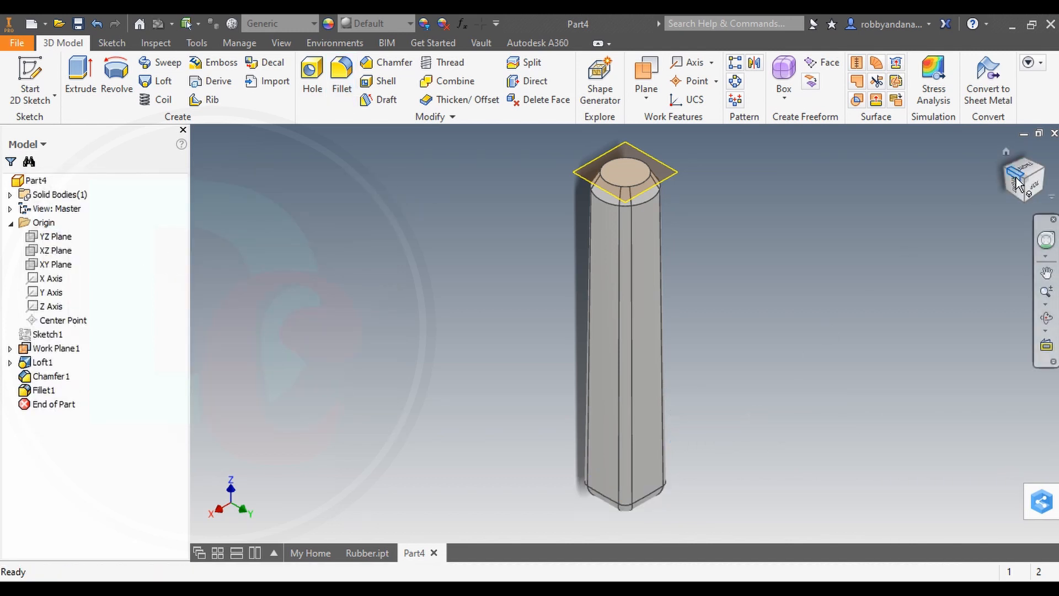
Create a work plane offset 20 mm from the YZ plane
{"action": "left_click_drag", "start_coordinate": [1021, 178], "coordinate": [1032, 181]}
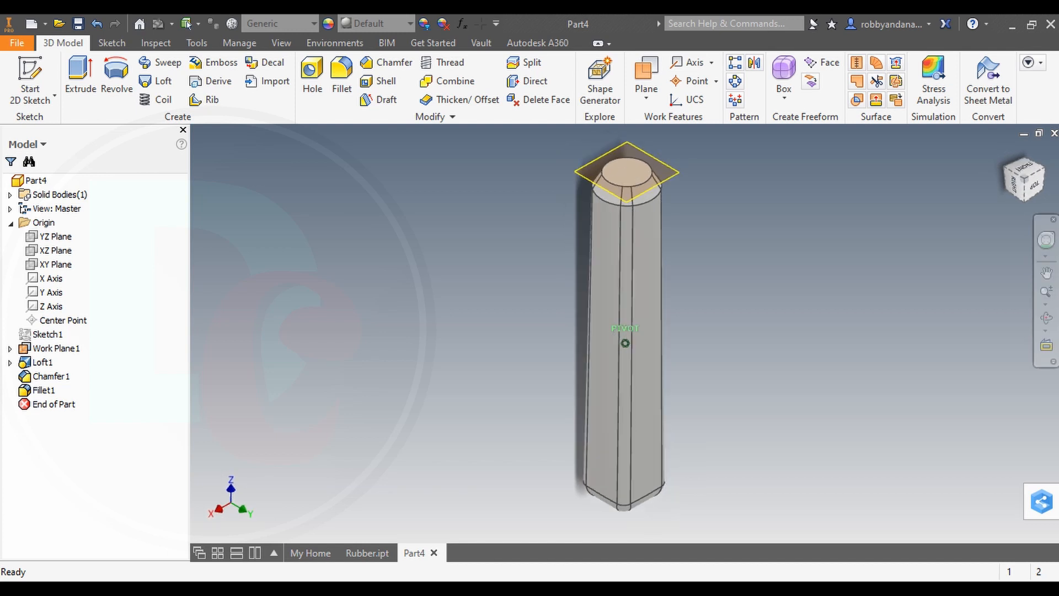
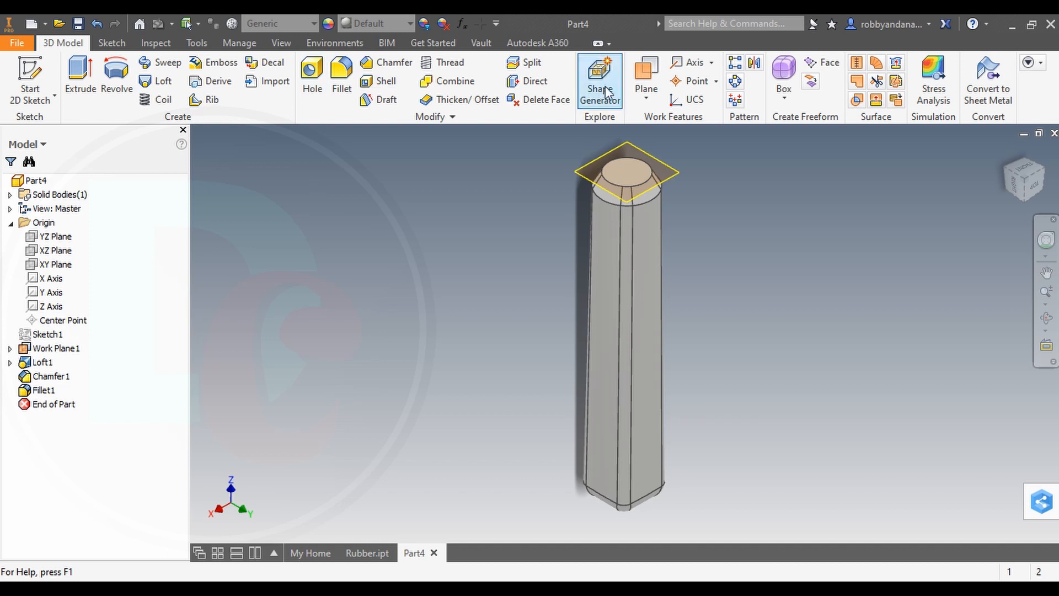
{"action": "left_click", "coordinate": [646, 74]}
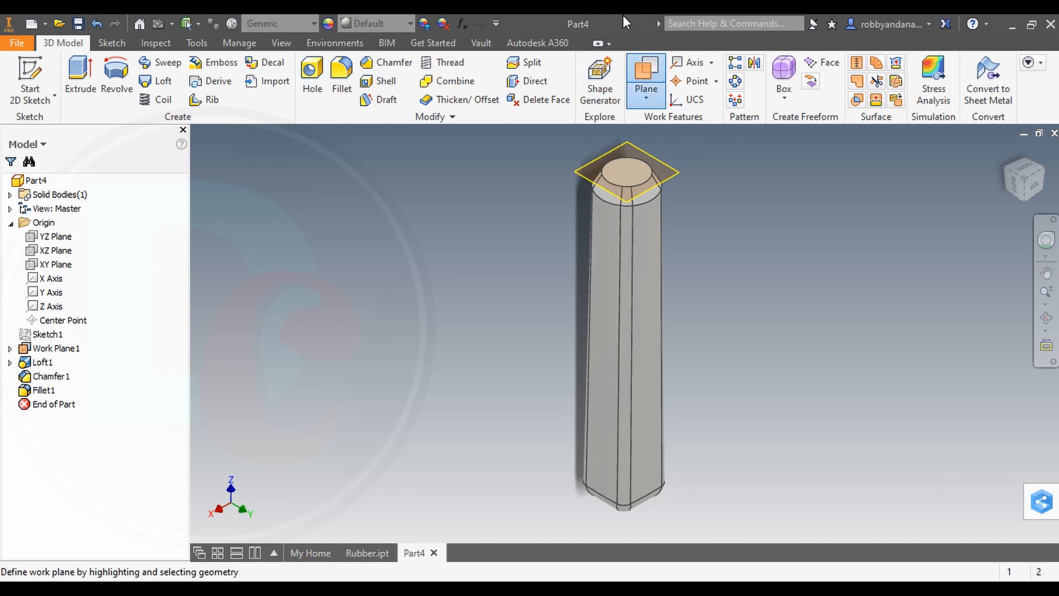
{"action": "left_click", "coordinate": [646, 98]}
{"action": "left_click", "coordinate": [670, 162]}
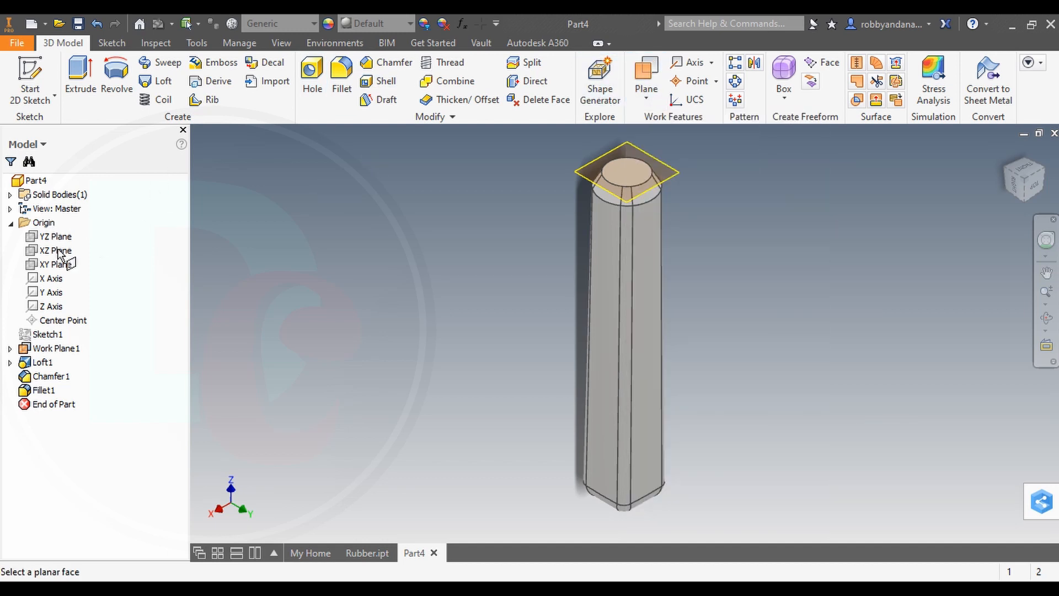
{"action": "left_click", "coordinate": [56, 237]}
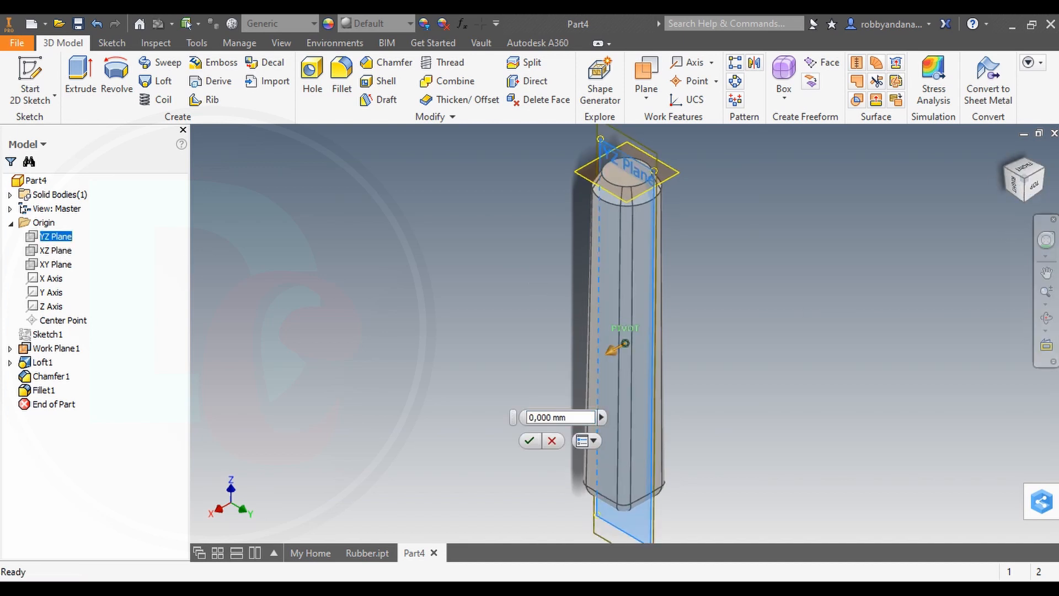
{"action": "left_click", "coordinate": [1024, 178]}
{"action": "left_click_drag", "start_coordinate": [577, 417], "coordinate": [501, 414]}
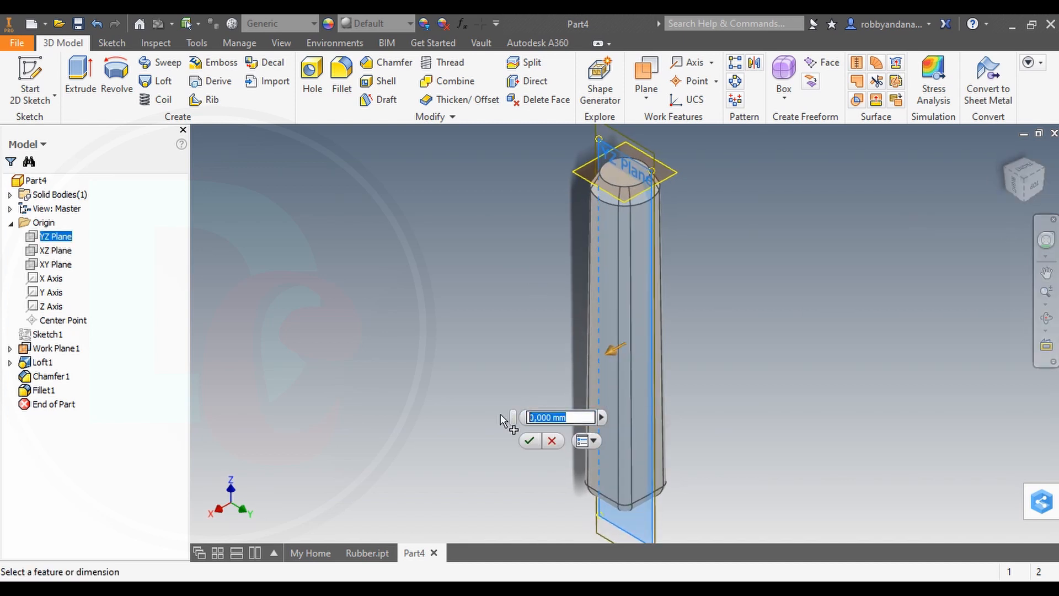
{"action": "type", "text": "20"}
{"action": "key", "text": "Return"}
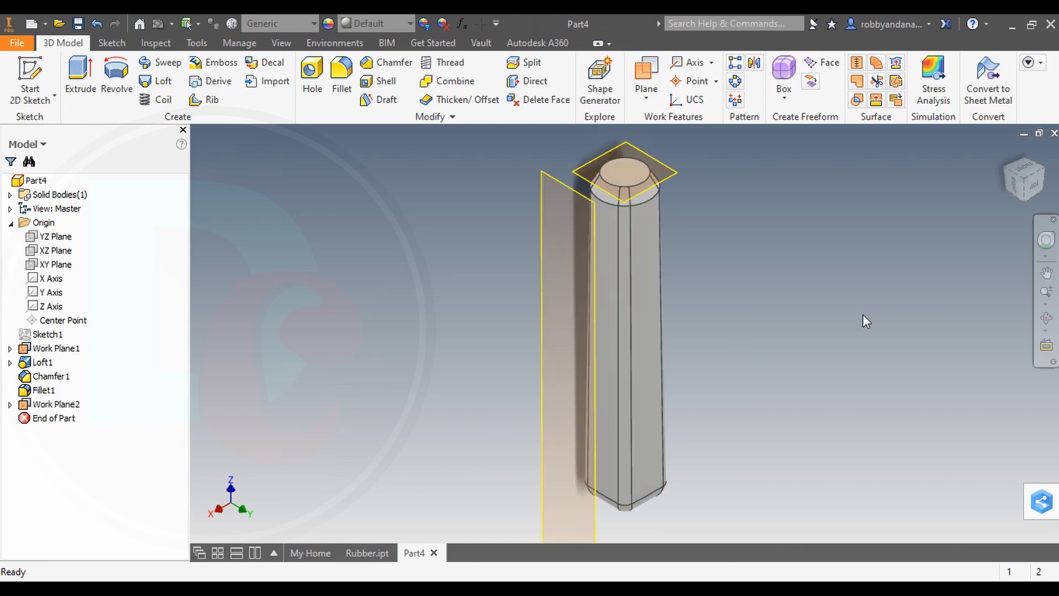
{"action": "right_click", "coordinate": [848, 280]}
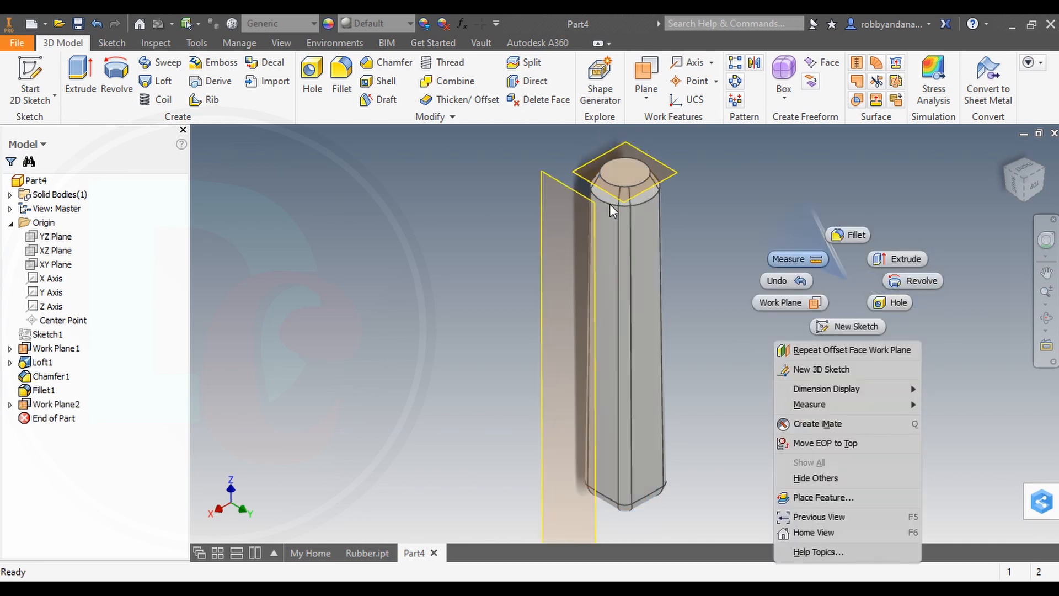
{"action": "left_click", "coordinate": [496, 274]}
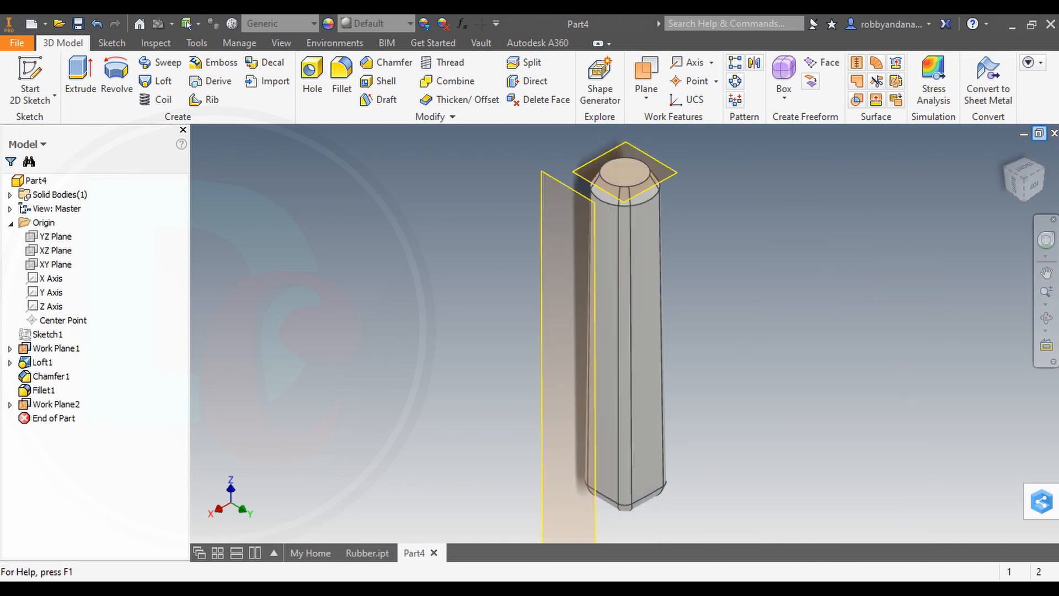
Start a new sketch on the work plane offset from the YZ plane beside the grip
{"action": "left_click", "coordinate": [1037, 187]}
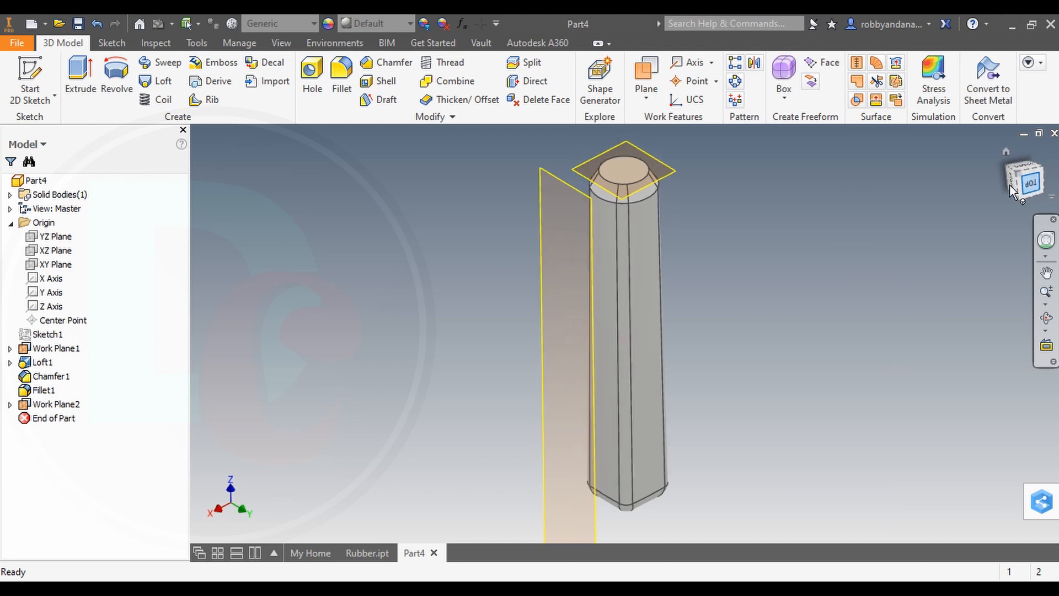
{"action": "left_click", "coordinate": [56, 403]}
{"action": "right_click", "coordinate": [55, 404]}
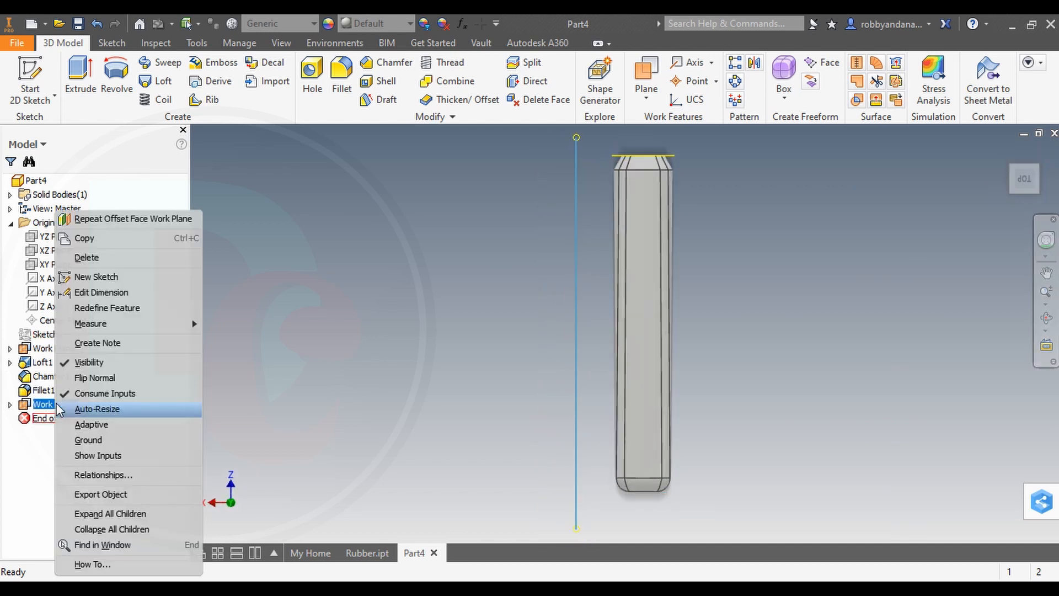
{"action": "left_click", "coordinate": [90, 277]}
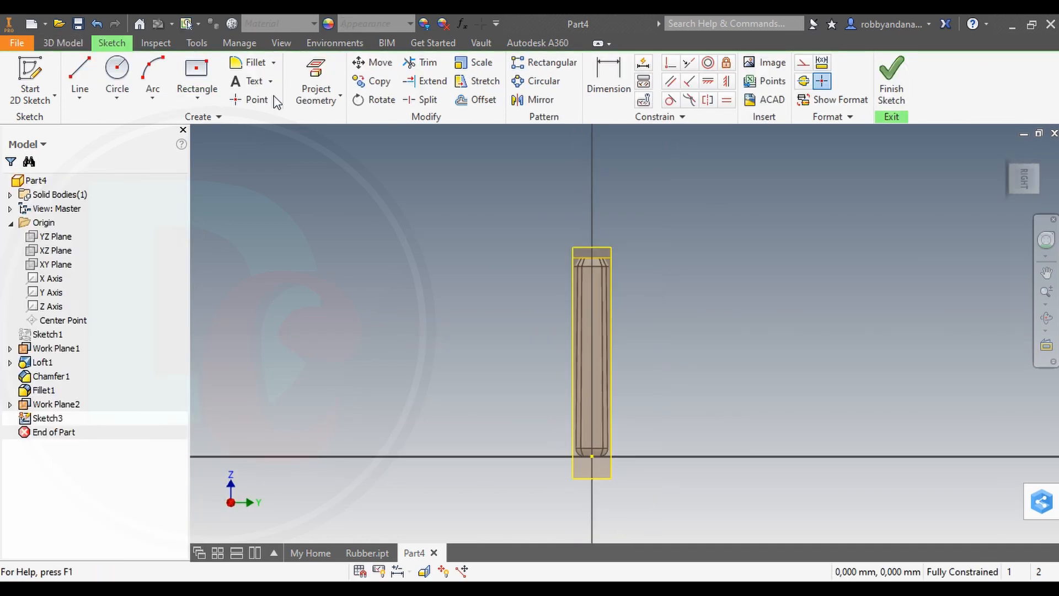
{"action": "left_click", "coordinate": [207, 78]}
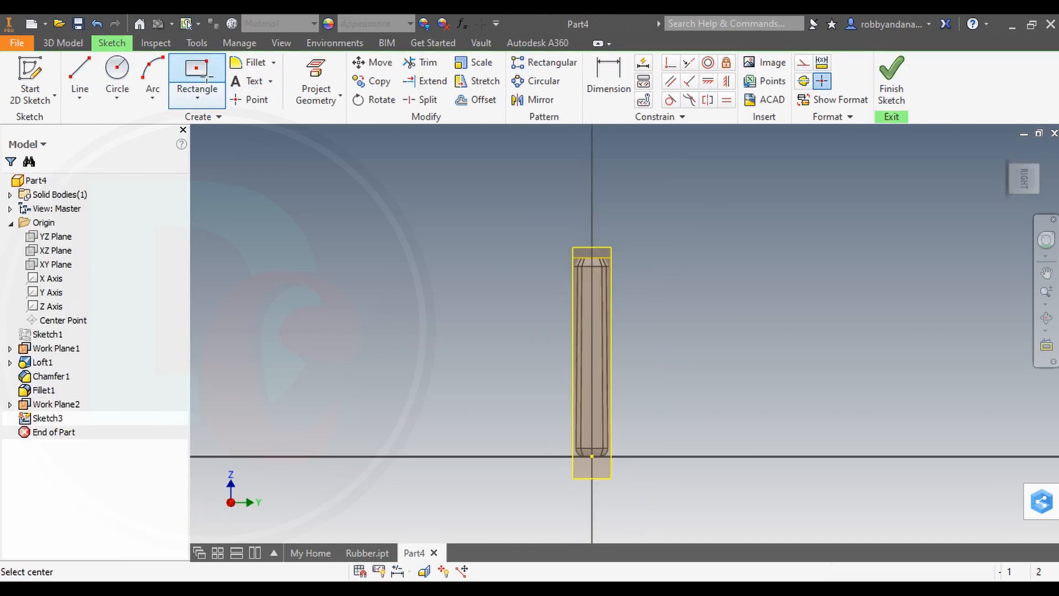
{"action": "left_click", "coordinate": [567, 297]}
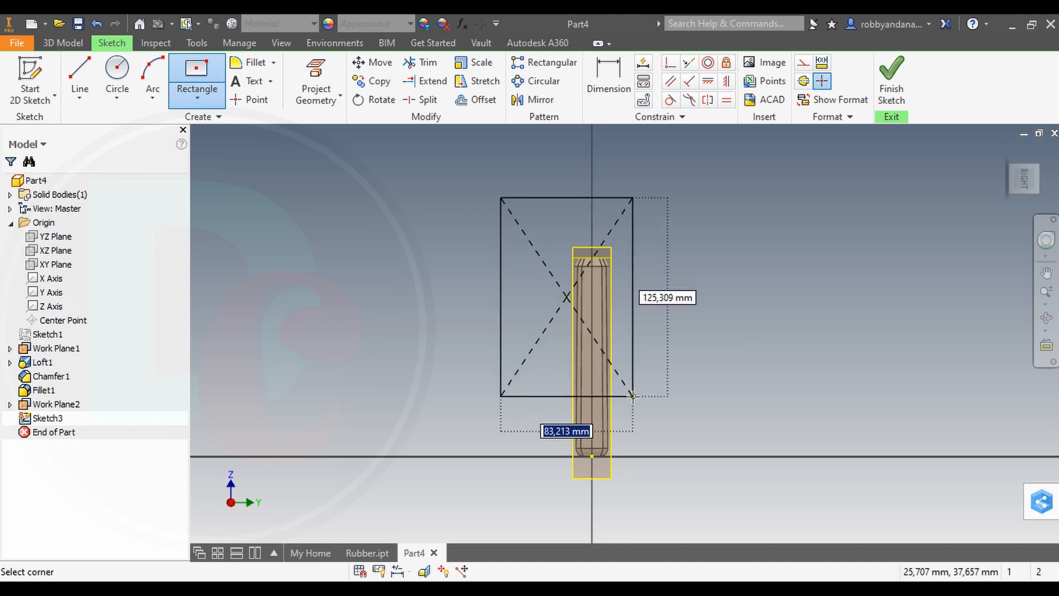
{"action": "right_click", "coordinate": [654, 374]}
{"action": "left_click", "coordinate": [696, 374]}
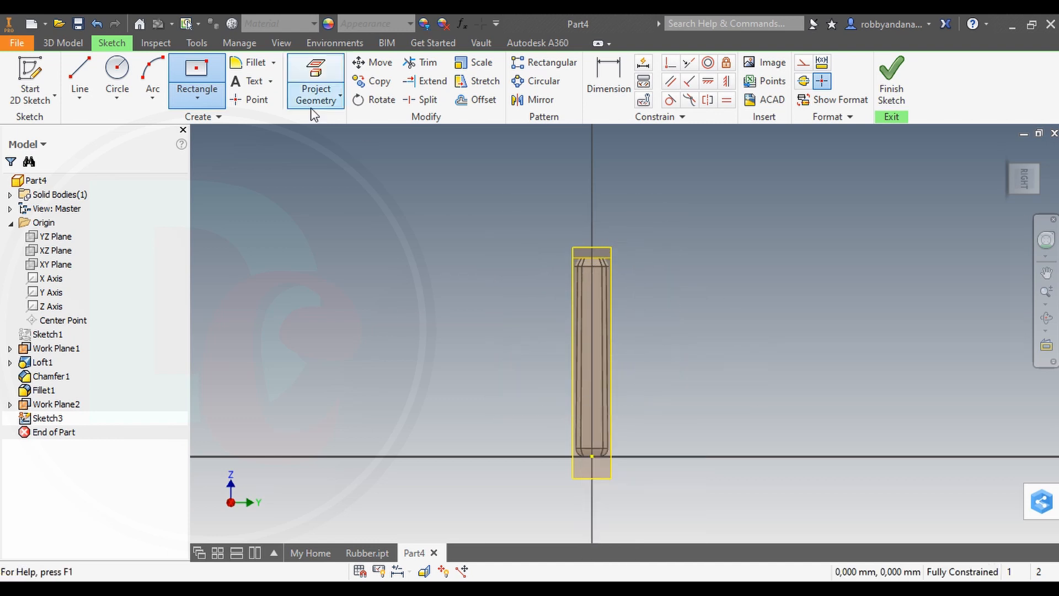
Sketch a two-point rectangle about 40 mm wide and 88 mm high across the middle of the grip
{"action": "left_click", "coordinate": [197, 98]}
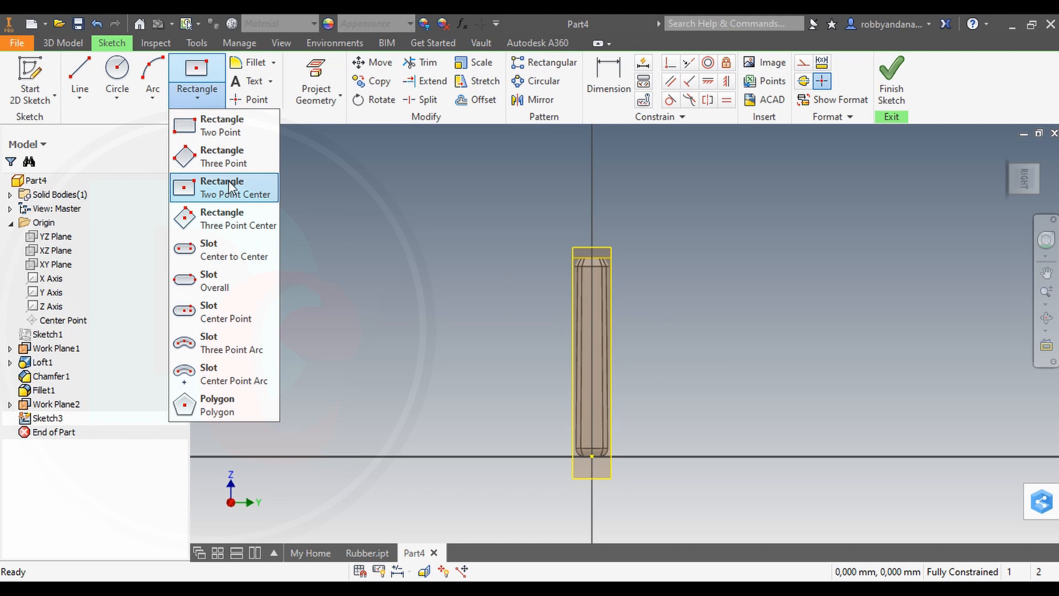
{"action": "left_click", "coordinate": [223, 127]}
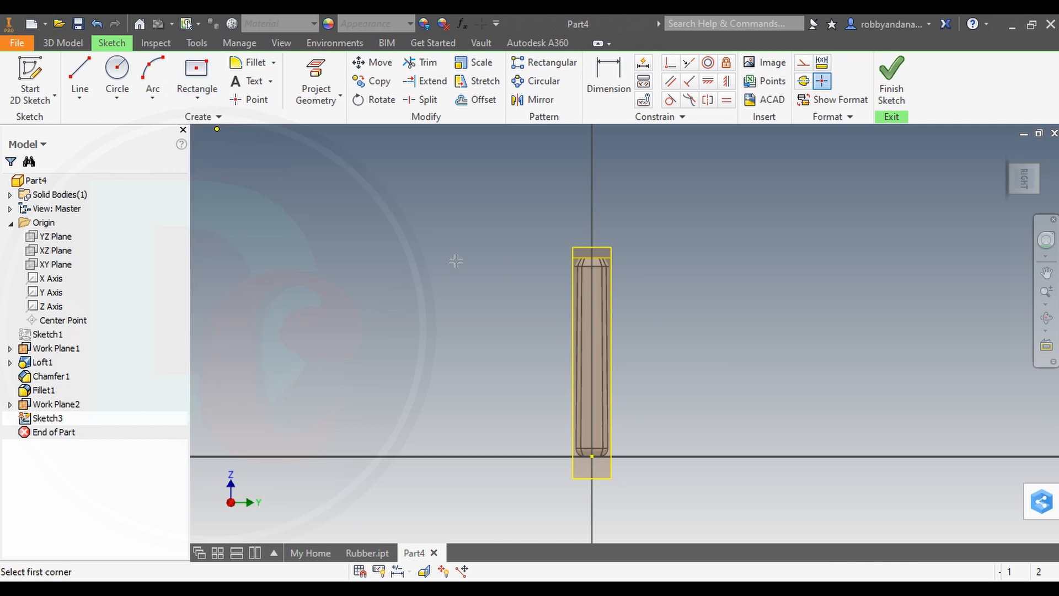
{"action": "left_click", "coordinate": [559, 294]}
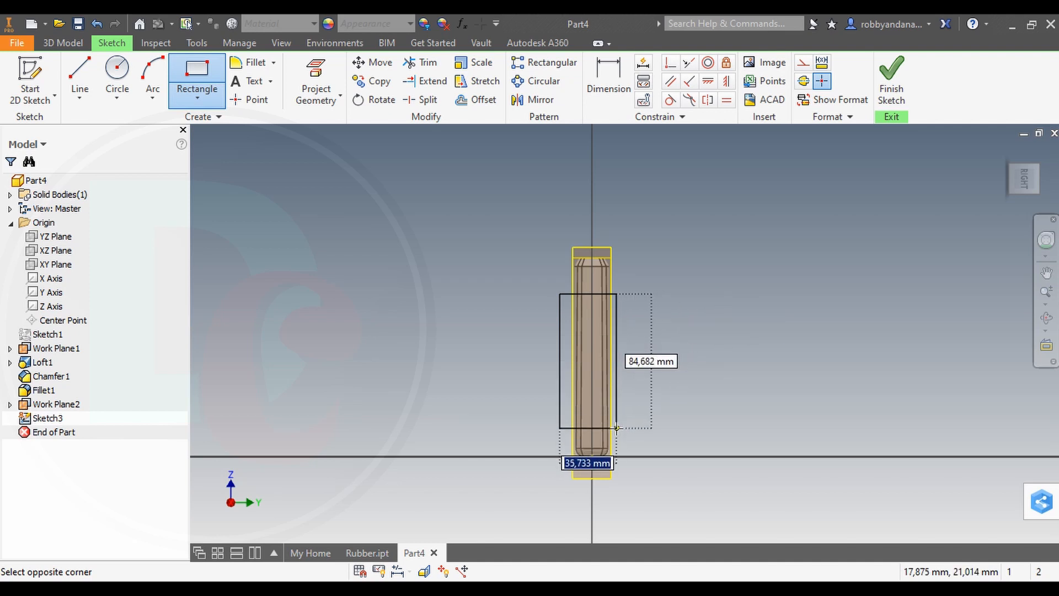
{"action": "left_click", "coordinate": [622, 433]}
{"action": "right_click", "coordinate": [701, 355]}
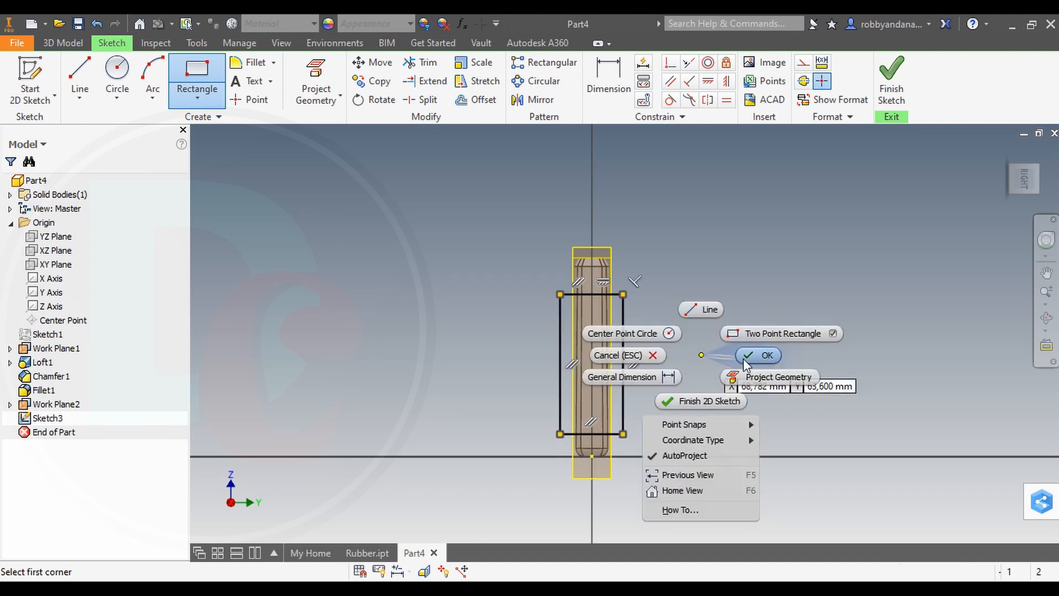
{"action": "left_click", "coordinate": [746, 358]}
Dimension the rectangle's lower edge 25 mm above the origin point
{"action": "scroll", "coordinate": [598, 465], "scroll_direction": "up", "scroll_amount": 3}
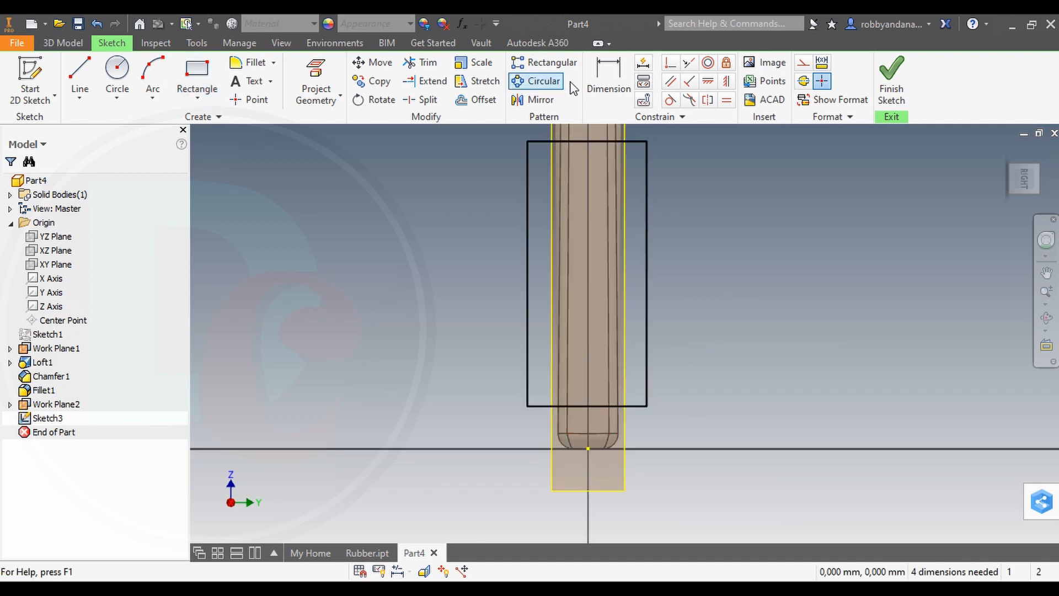
{"action": "left_click", "coordinate": [608, 77]}
{"action": "left_click", "coordinate": [595, 407]}
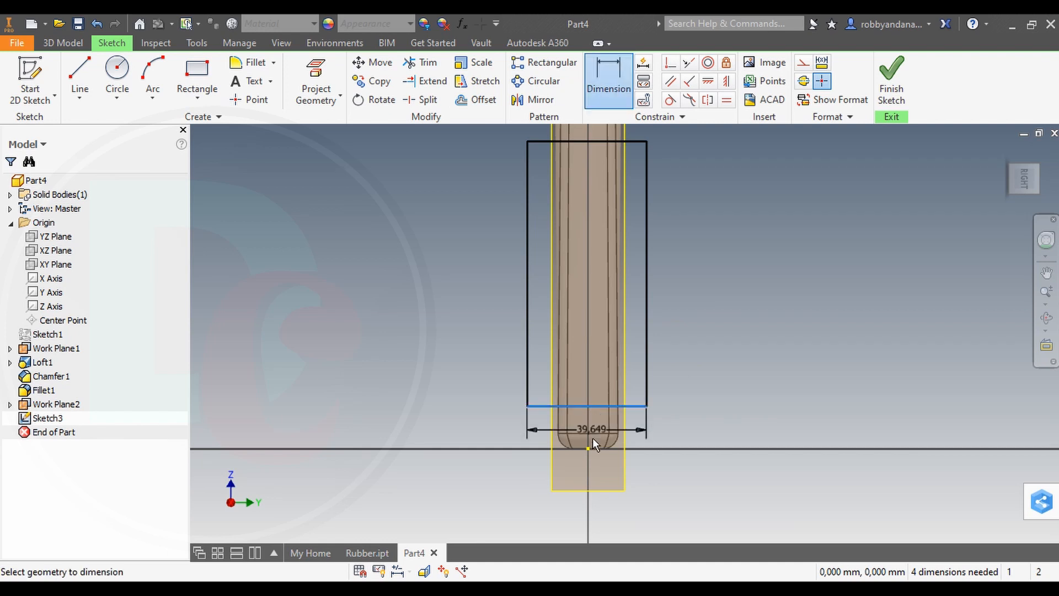
{"action": "left_click", "coordinate": [588, 448]}
{"action": "left_click", "coordinate": [702, 423]}
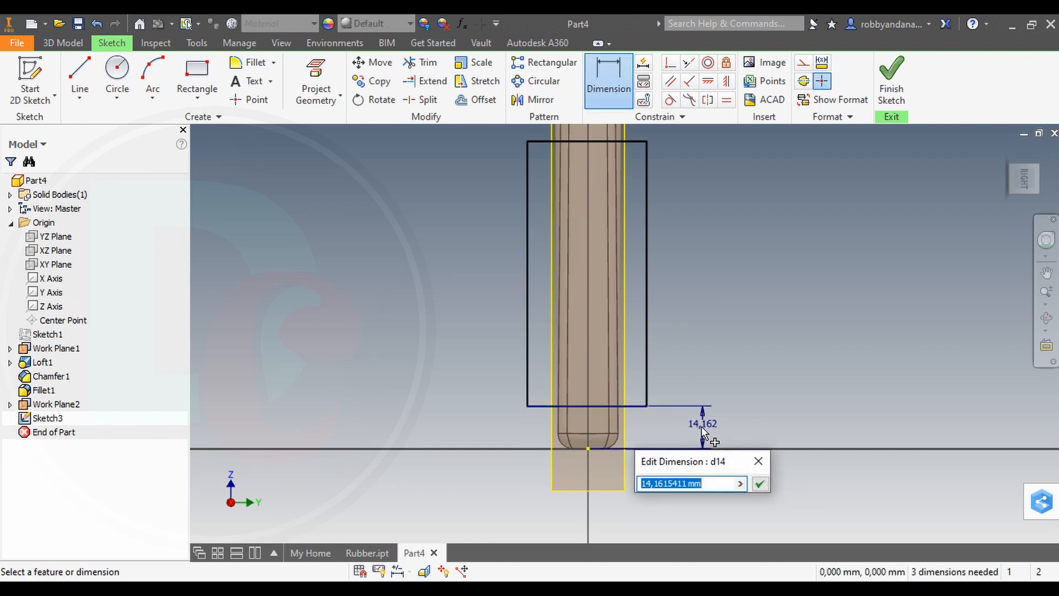
{"action": "type", "text": "25"}
{"action": "key", "text": "Return"}
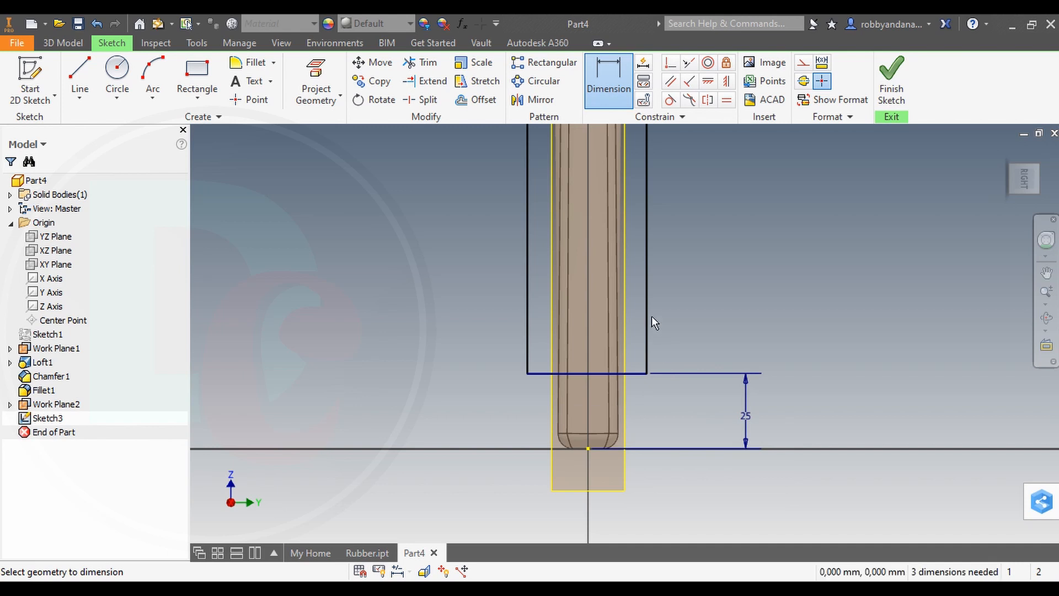
Set the distance between the rectangle's lower edge and the origin to 15 mm
{"action": "scroll", "coordinate": [651, 315], "scroll_direction": "down", "scroll_amount": 4}
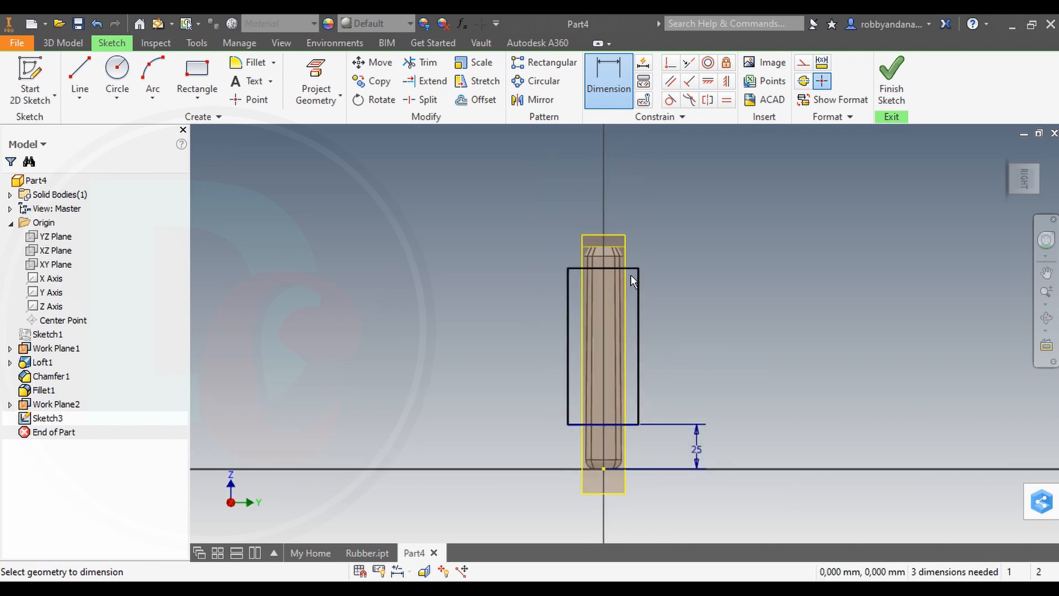
{"action": "double_click", "coordinate": [697, 454]}
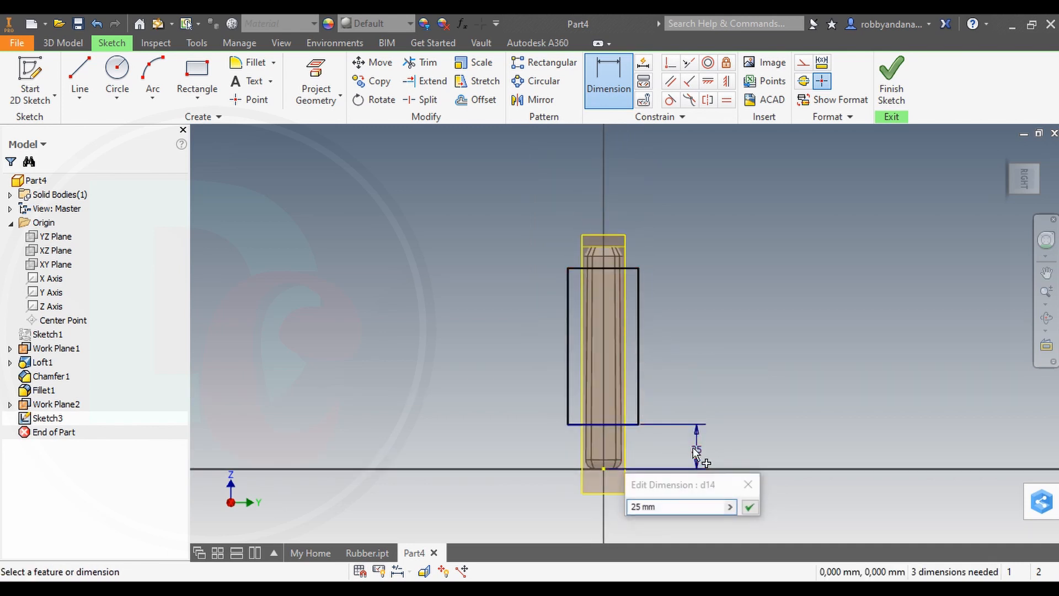
{"action": "left_click_drag", "start_coordinate": [691, 506], "coordinate": [551, 500]}
{"action": "type", "text": "15"}
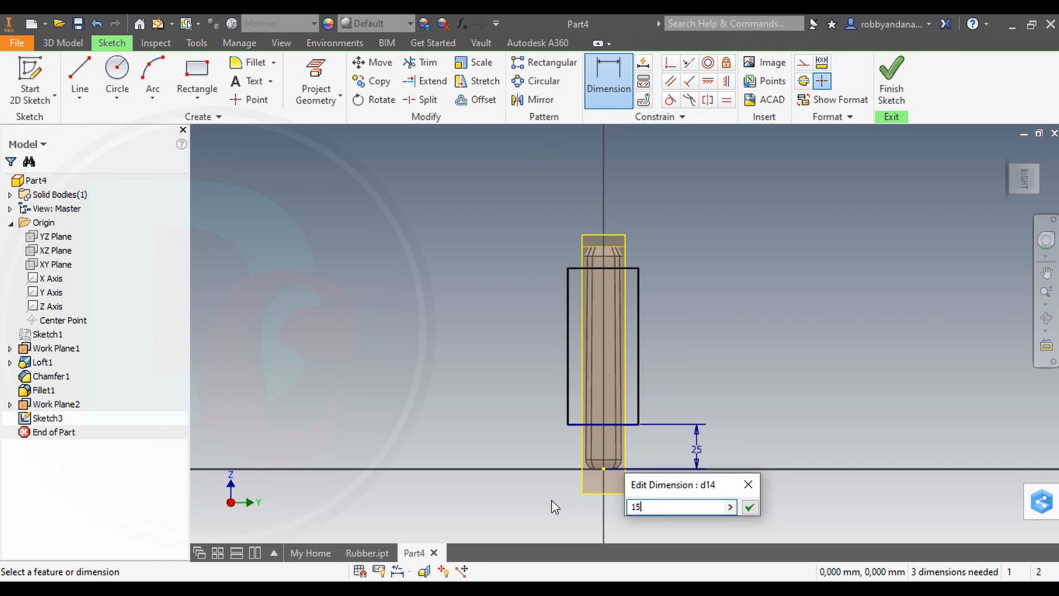
{"action": "key", "text": "Return"}
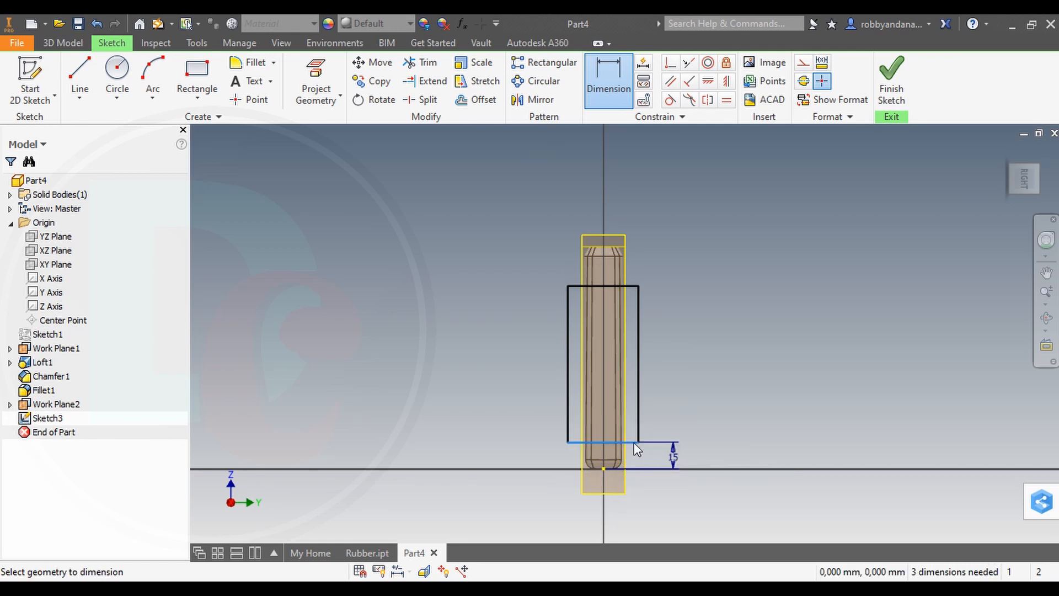
Dimension the rectangle's height between its upper and lower edges at 85 mm
{"action": "left_click", "coordinate": [717, 311]}
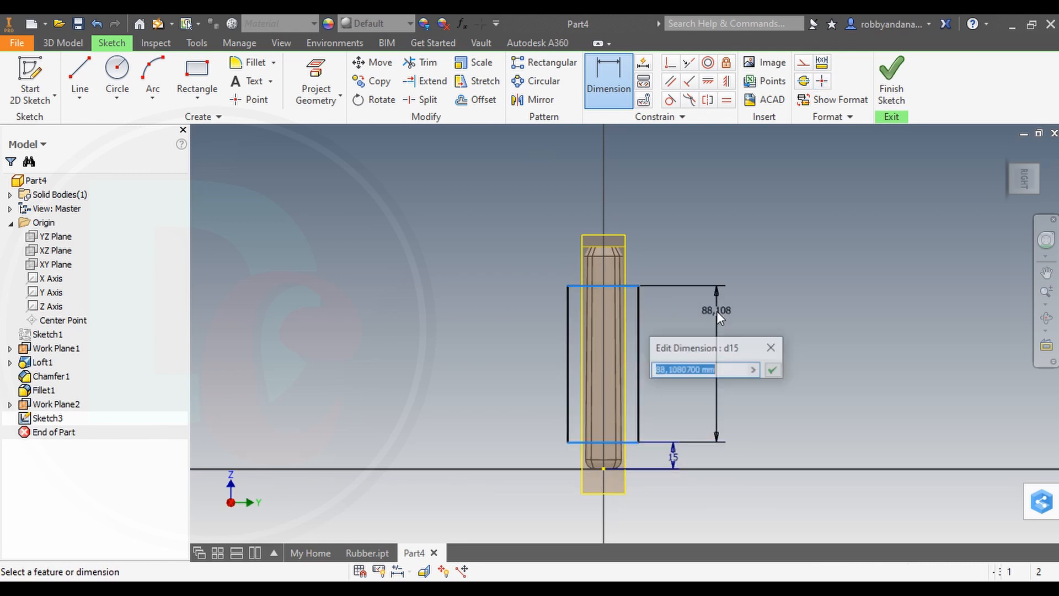
{"action": "type", "text": "85"}
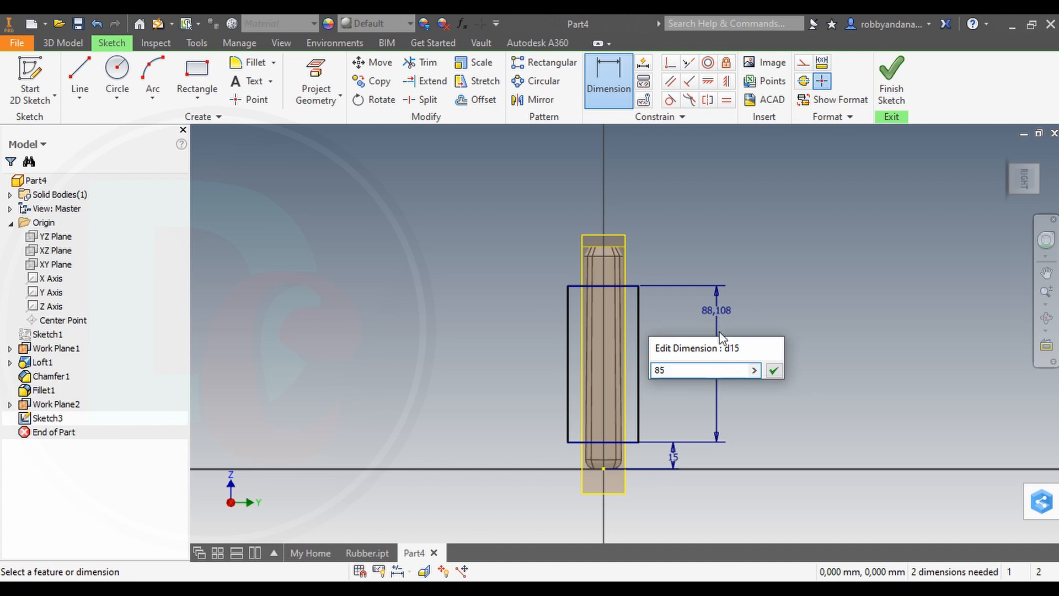
{"action": "key", "text": "Return"}
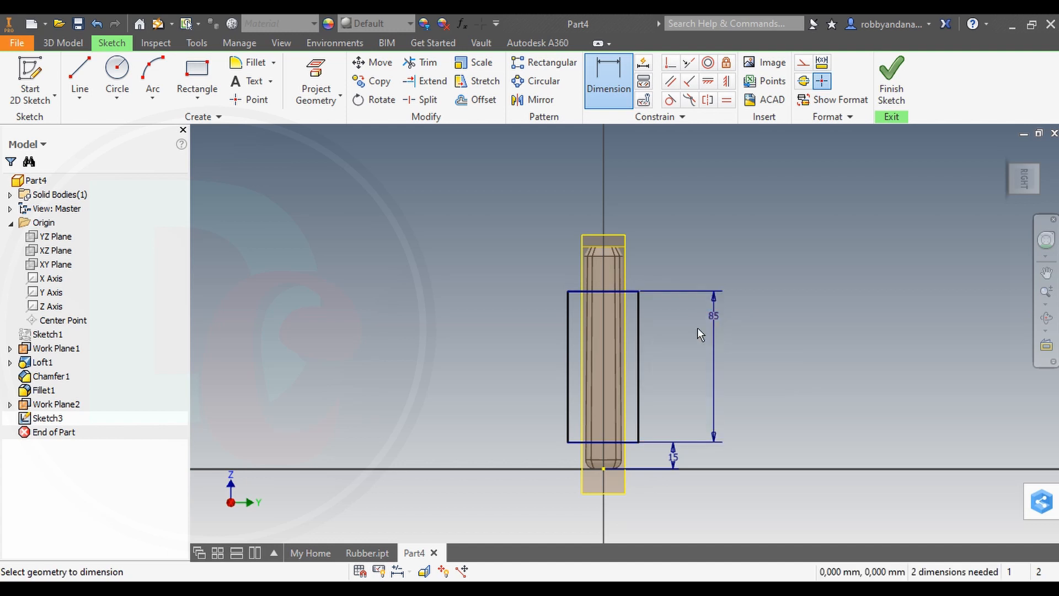
Set the rectangle's height to 95 mm
{"action": "scroll", "coordinate": [613, 383], "scroll_direction": "down", "scroll_amount": 3}
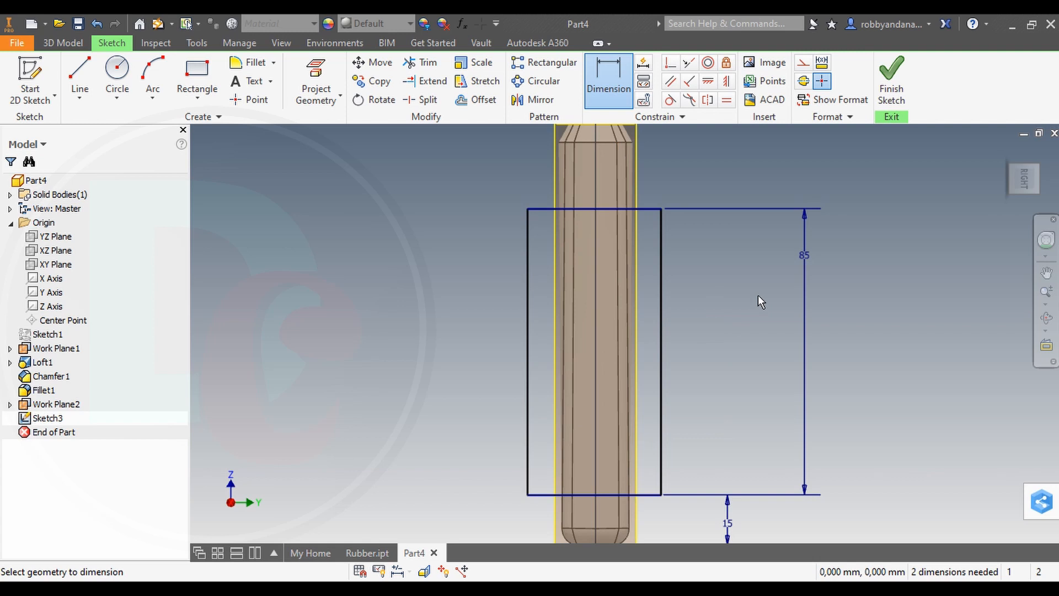
{"action": "double_click", "coordinate": [805, 255]}
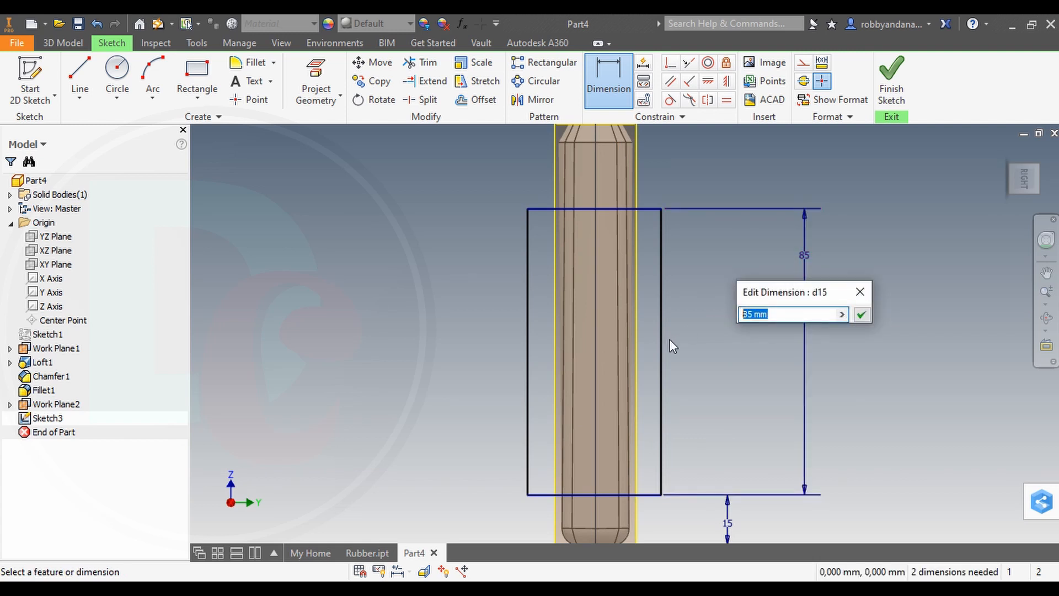
{"action": "type", "text": "95"}
{"action": "key", "text": "Return"}
Extrude the rectangle as a 19 mm cut toward the grip, leaving a recess in its side
{"action": "scroll", "coordinate": [657, 343], "scroll_direction": "up", "scroll_amount": 2}
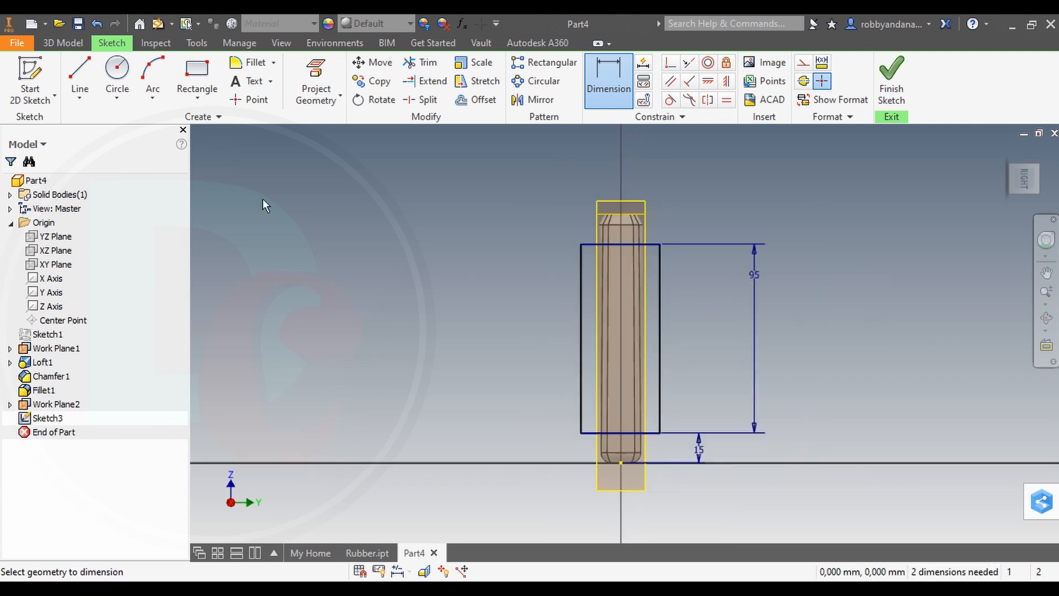
{"action": "left_click", "coordinate": [62, 43]}
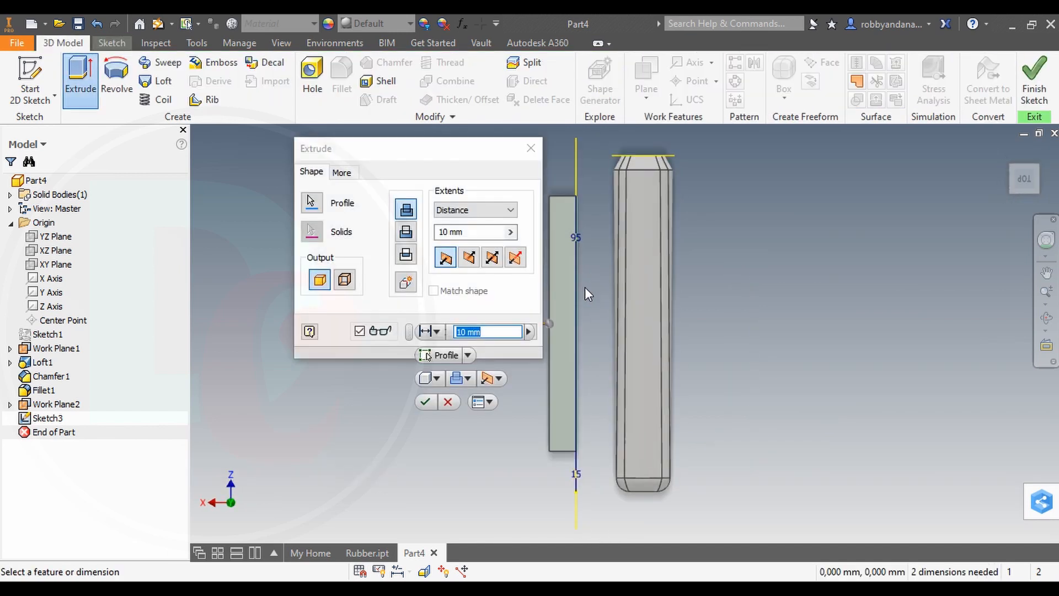
{"action": "left_click", "coordinate": [476, 255]}
{"action": "left_click", "coordinate": [413, 231]}
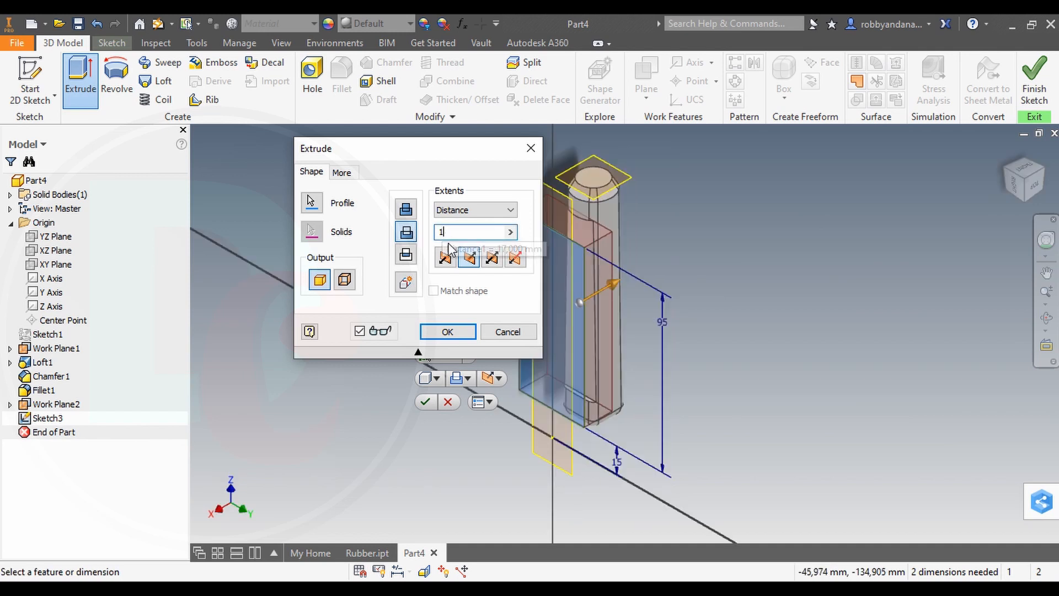
{"action": "type", "text": "9"}
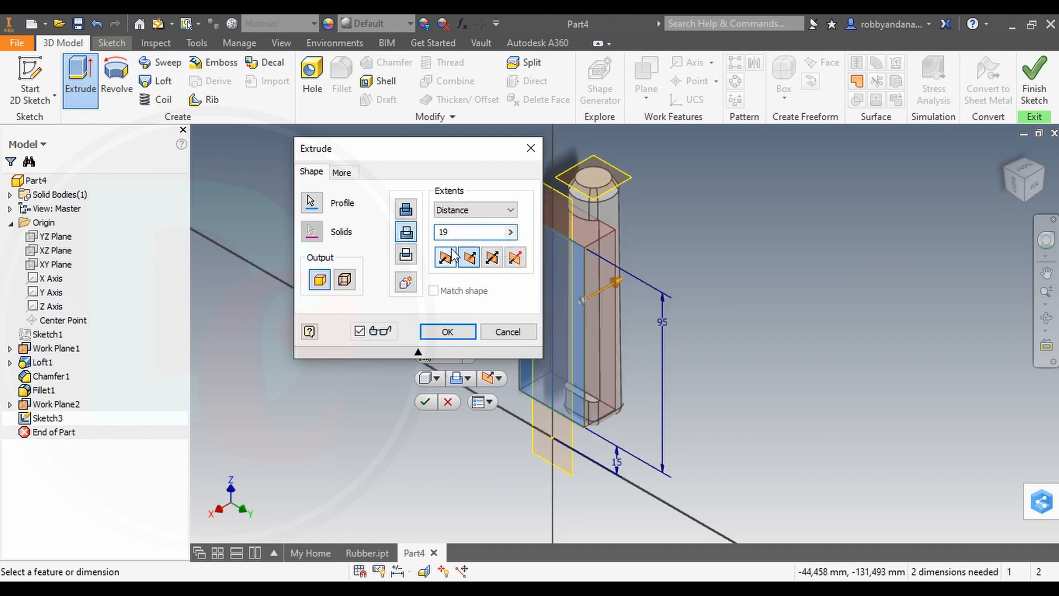
{"action": "left_click", "coordinate": [447, 331]}
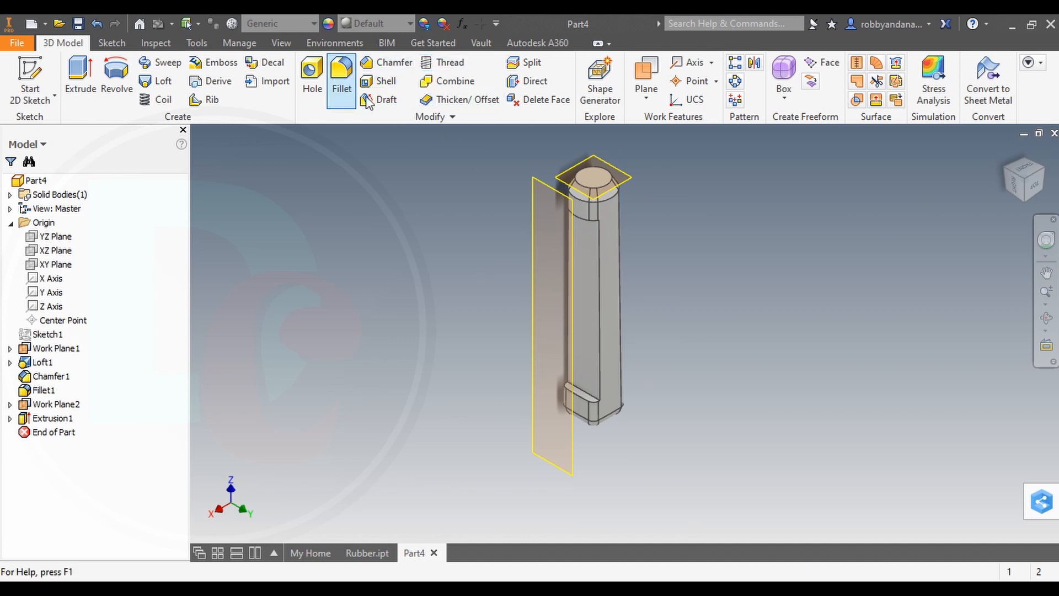
Fillet the edges around the recess cut into the grip's side with a 2 mm radius
{"action": "left_click", "coordinate": [341, 80]}
{"action": "left_click", "coordinate": [600, 263]}
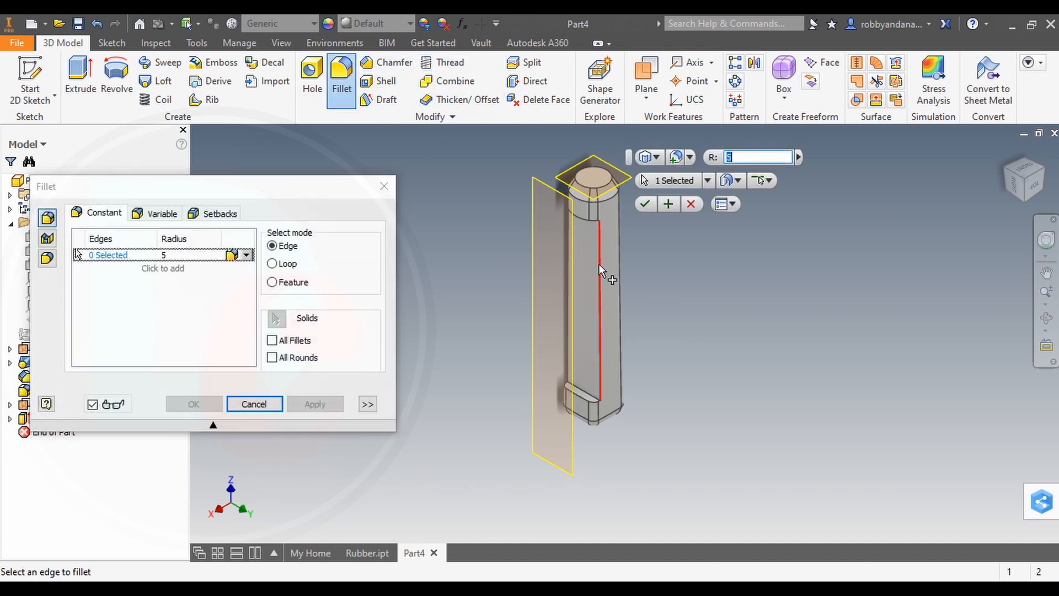
{"action": "left_click", "coordinate": [584, 393]}
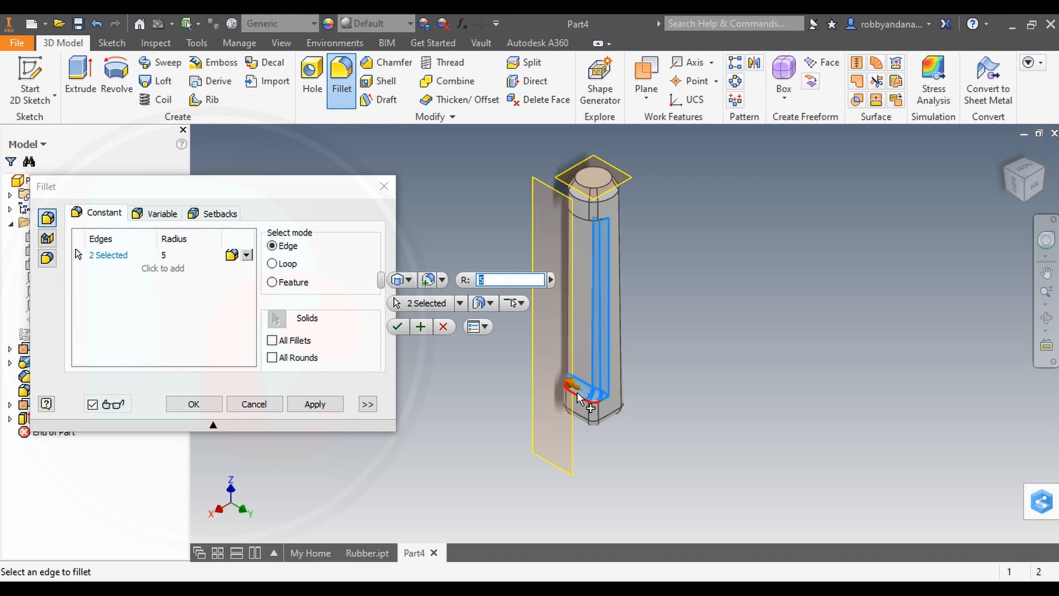
{"action": "left_click", "coordinate": [568, 359]}
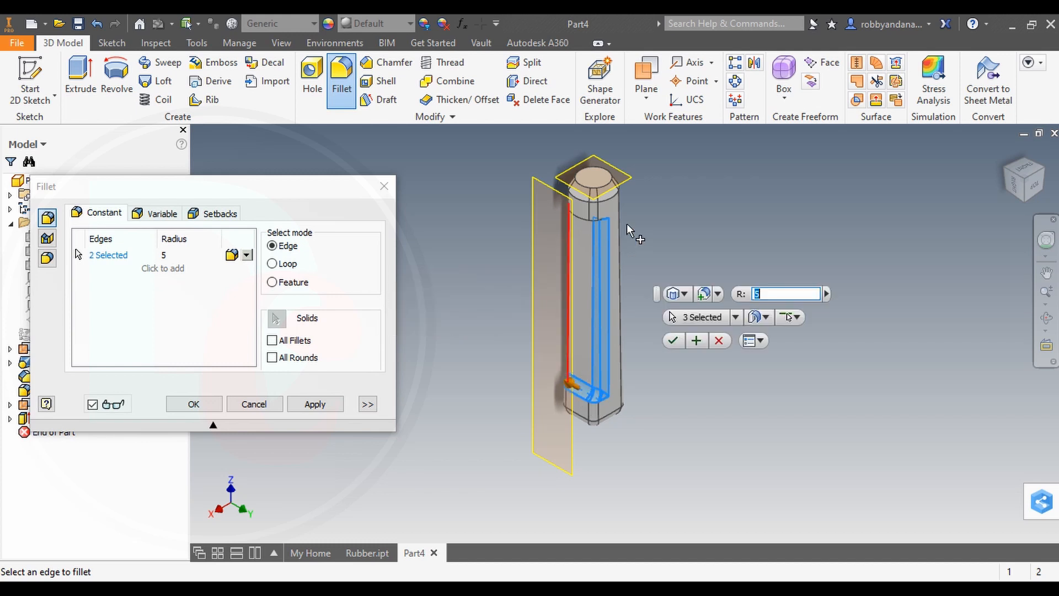
{"action": "left_click_drag", "start_coordinate": [1024, 191], "coordinate": [1024, 179]}
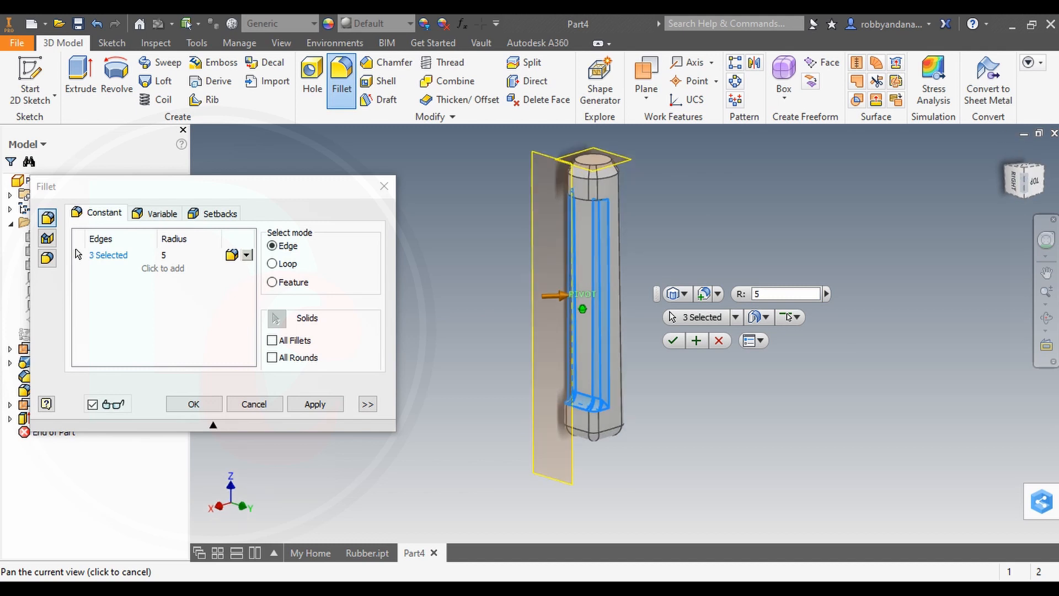
{"action": "left_click", "coordinate": [756, 294]}
{"action": "type", "text": "2"}
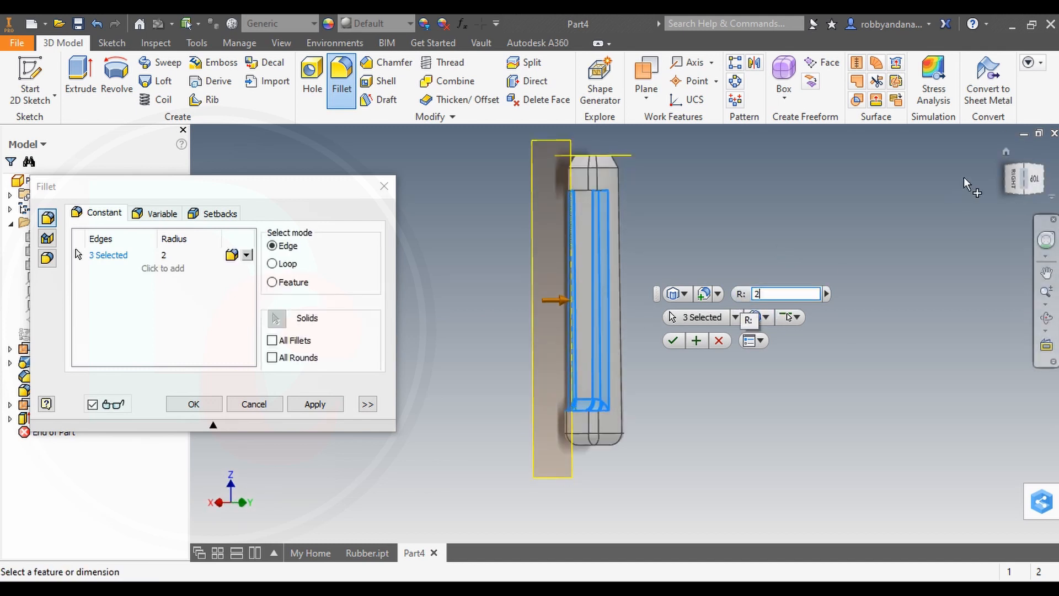
{"action": "left_click_drag", "start_coordinate": [1010, 181], "coordinate": [993, 136]}
{"action": "left_click", "coordinate": [591, 191]}
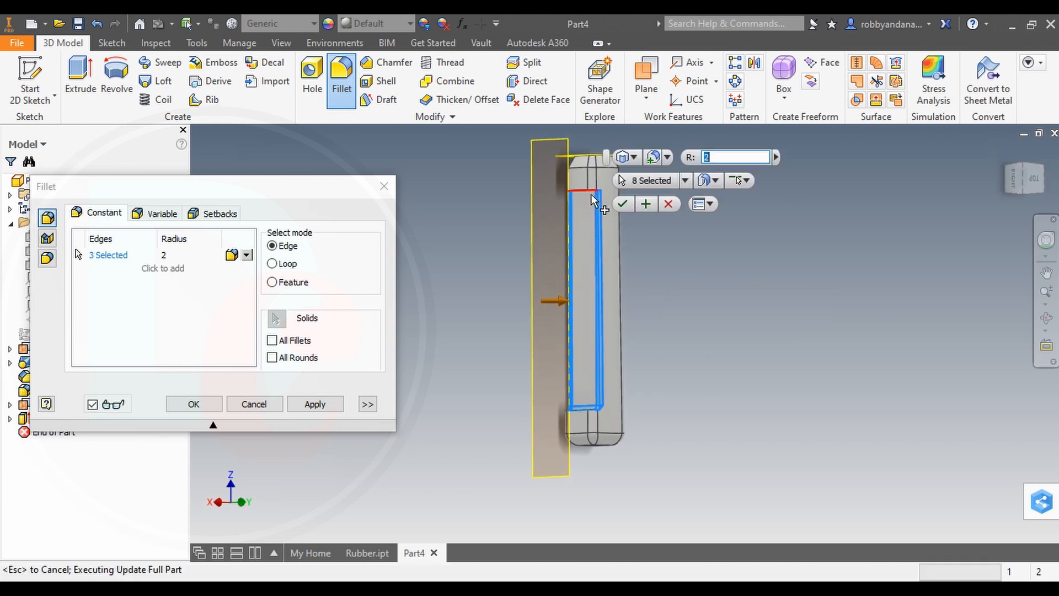
{"action": "left_click", "coordinate": [622, 204]}
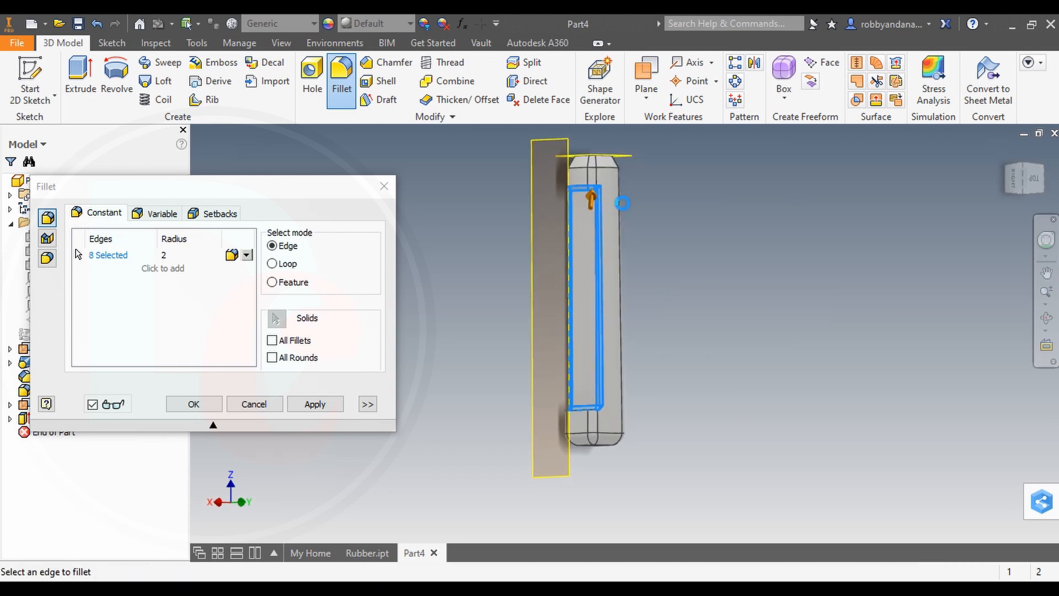
Edit the extruded cut that forms the grip's side recess and set its distance to 17 mm
{"action": "scroll", "coordinate": [649, 301], "scroll_direction": "up", "scroll_amount": 3}
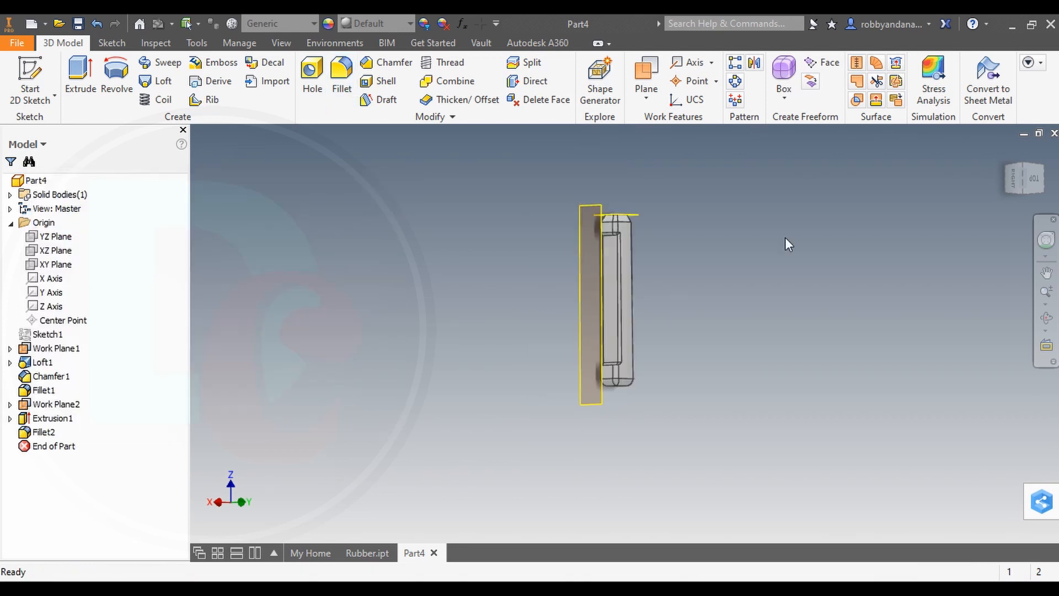
{"action": "middle_click_drag", "start_coordinate": [609, 305], "coordinate": [589, 304], "text": "shift"}
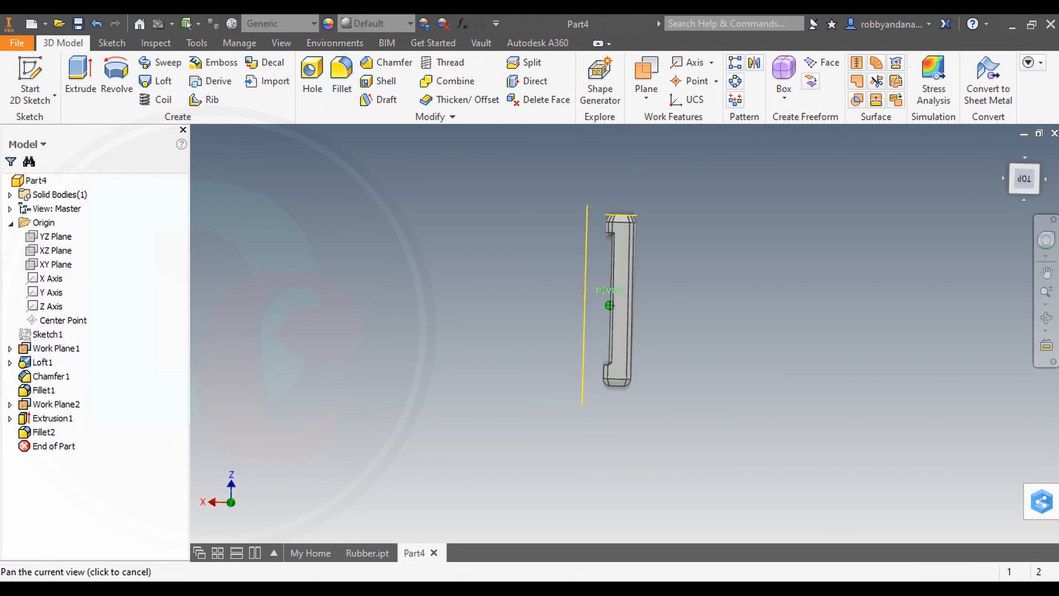
{"action": "middle_click_drag", "start_coordinate": [378, 322], "coordinate": [363, 343], "text": "shift"}
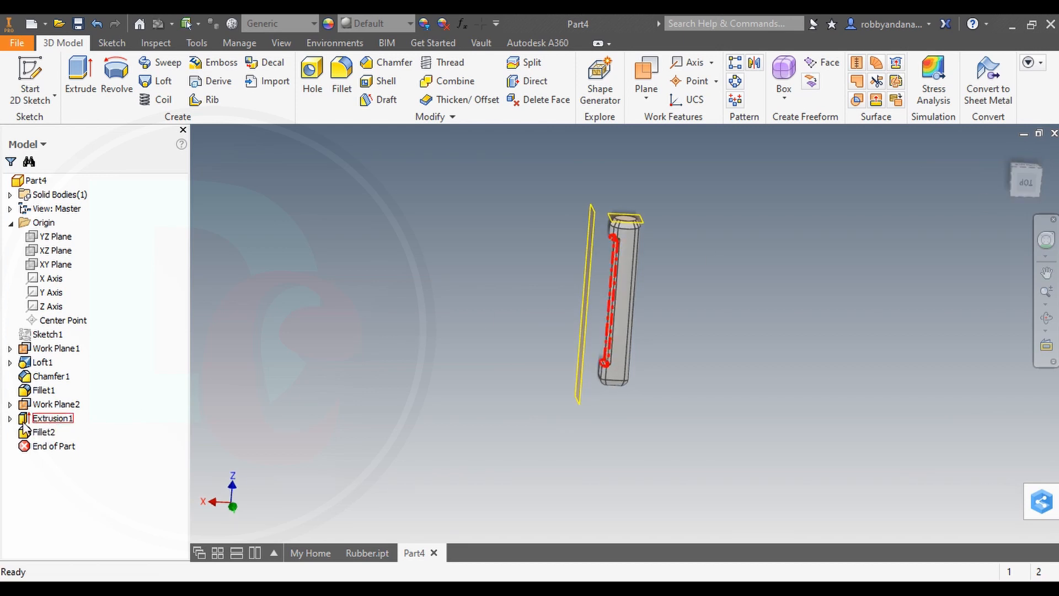
{"action": "left_click", "coordinate": [10, 419]}
{"action": "right_click", "coordinate": [55, 423]}
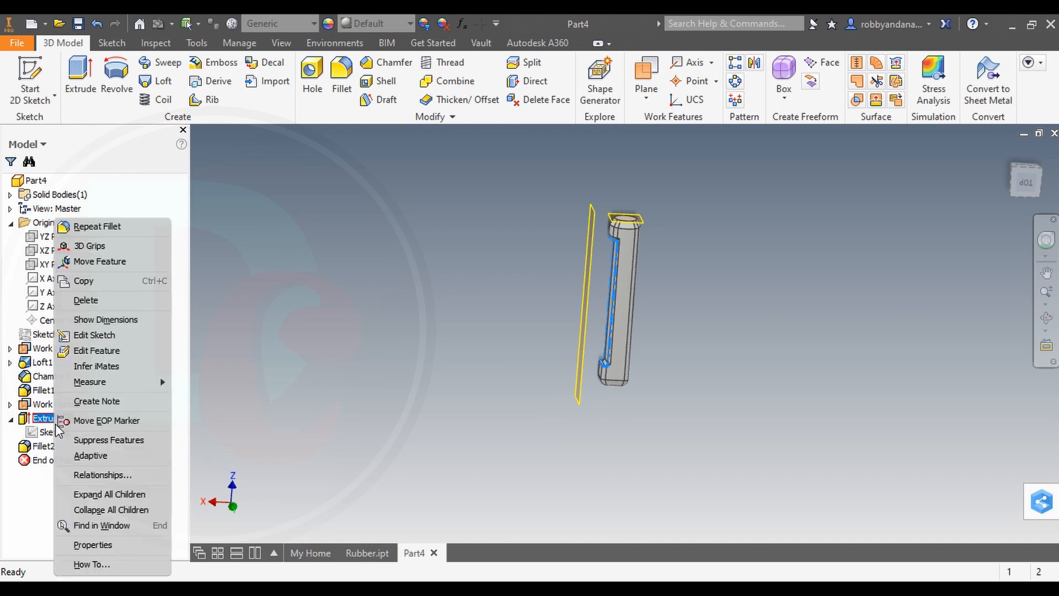
{"action": "left_click", "coordinate": [97, 351]}
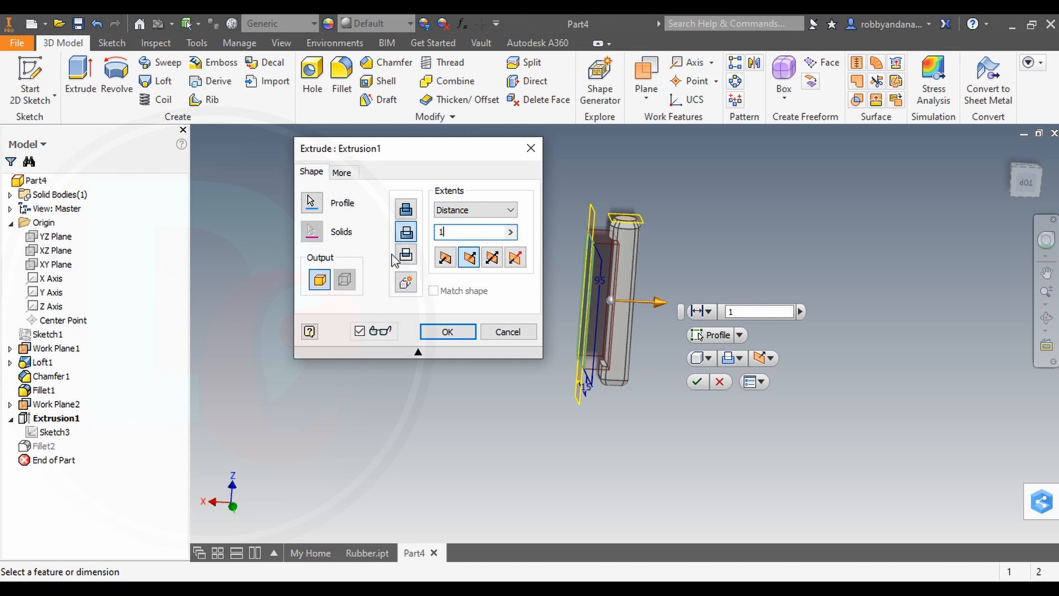
{"action": "type", "text": "7"}
{"action": "key", "text": "Return"}
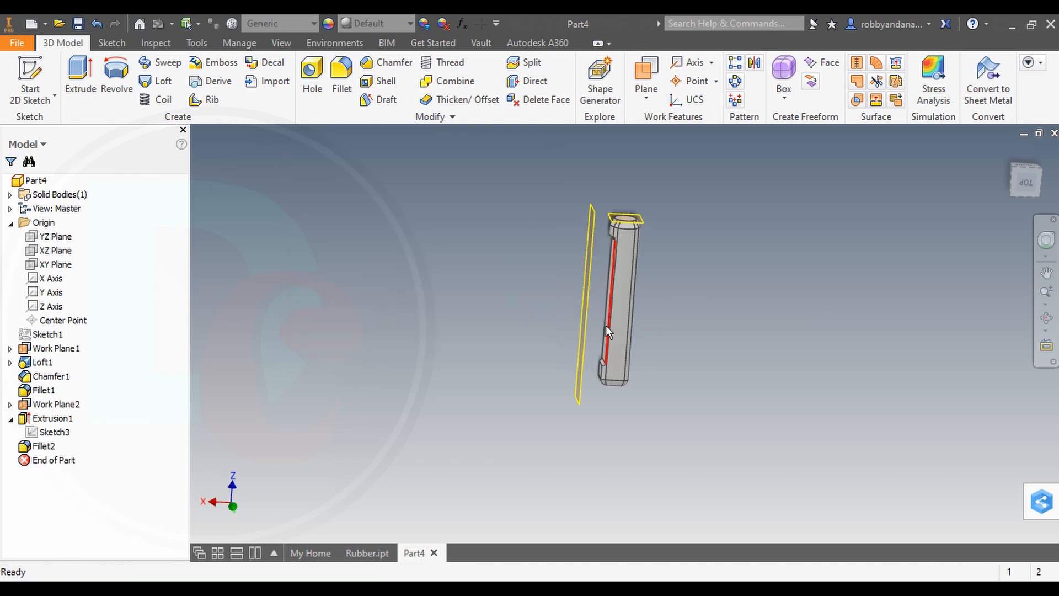
Create a work plane offset -15 mm from the XZ plane
{"action": "scroll", "coordinate": [607, 322], "scroll_direction": "down", "scroll_amount": 3}
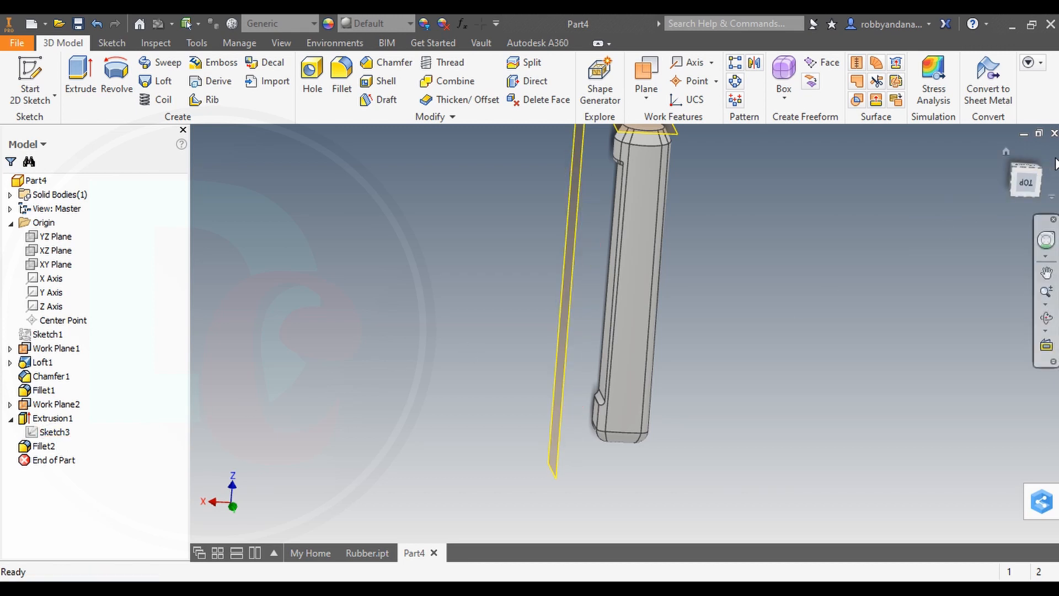
{"action": "left_click", "coordinate": [1013, 171]}
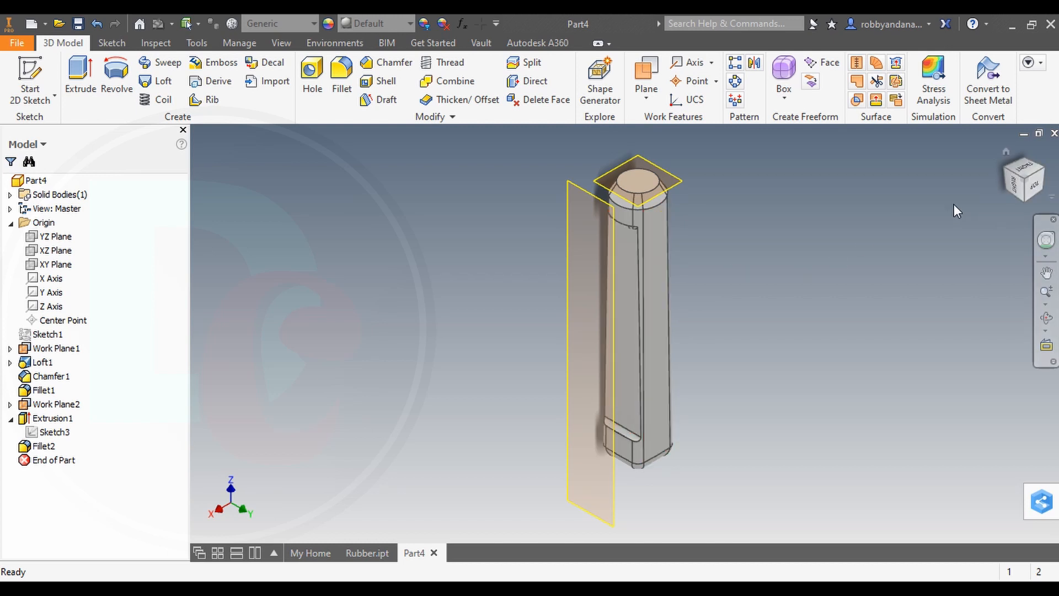
{"action": "mouse_move", "coordinate": [1029, 194]}
{"action": "left_mouse_down"}
{"action": "mouse_move", "coordinate": [949, 196]}
{"action": "mouse_move", "coordinate": [1025, 187]}
{"action": "left_mouse_up"}
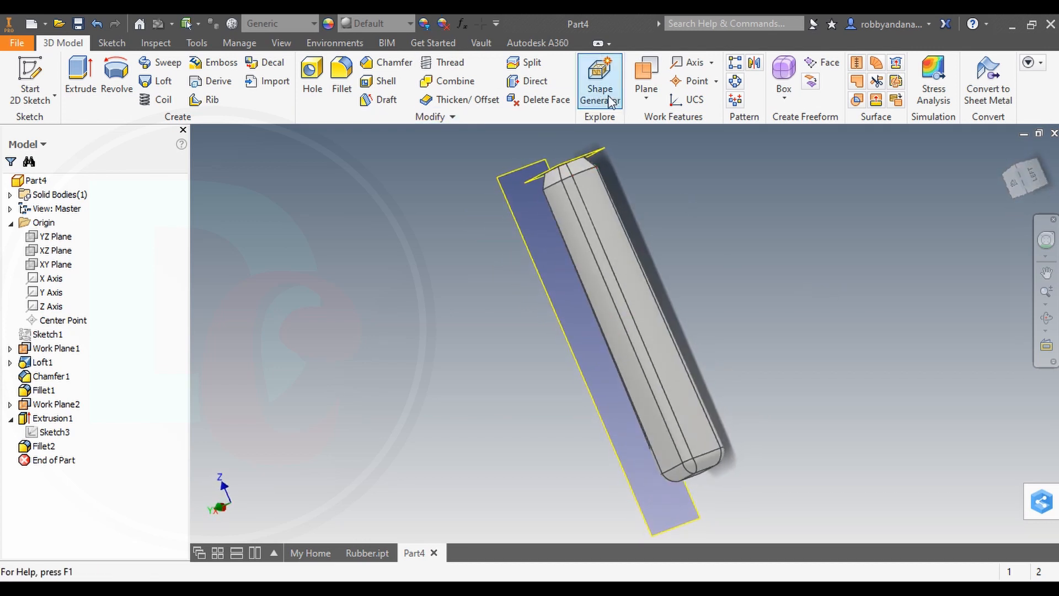
{"action": "left_click", "coordinate": [643, 101]}
{"action": "left_click", "coordinate": [644, 156]}
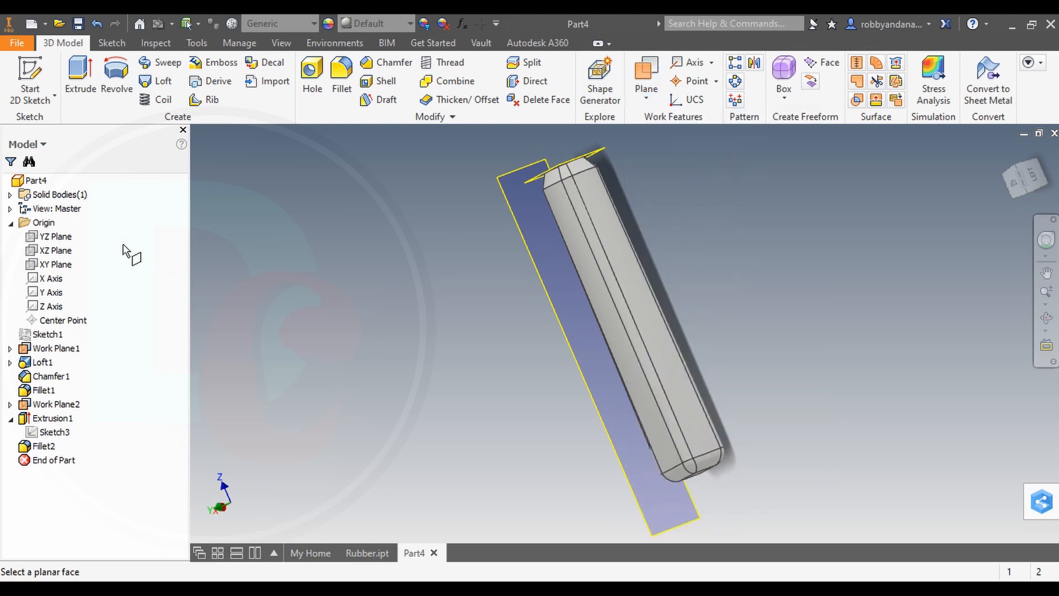
{"action": "left_click", "coordinate": [67, 252]}
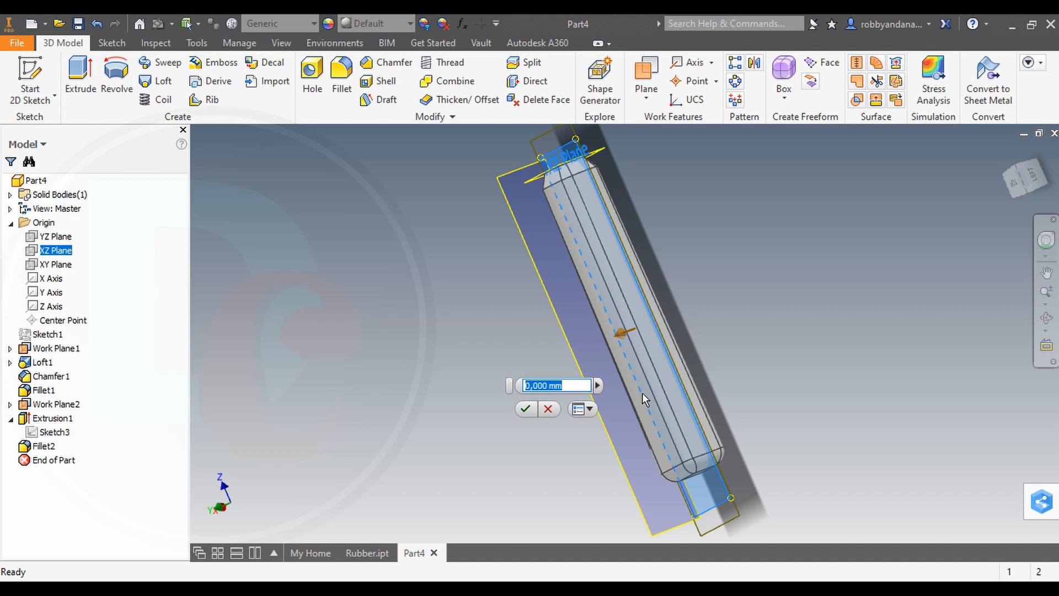
{"action": "type", "text": "-15"}
{"action": "key", "text": "Return"}
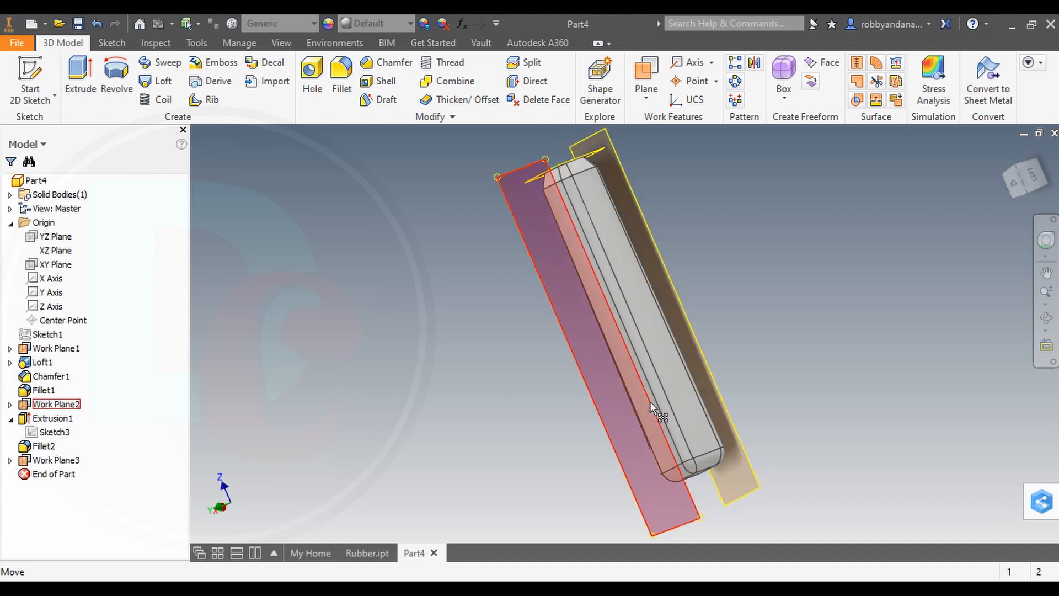
Create a work plane outside the grip, offset in the negative direction from the YZ plane
{"action": "left_click", "coordinate": [1030, 180]}
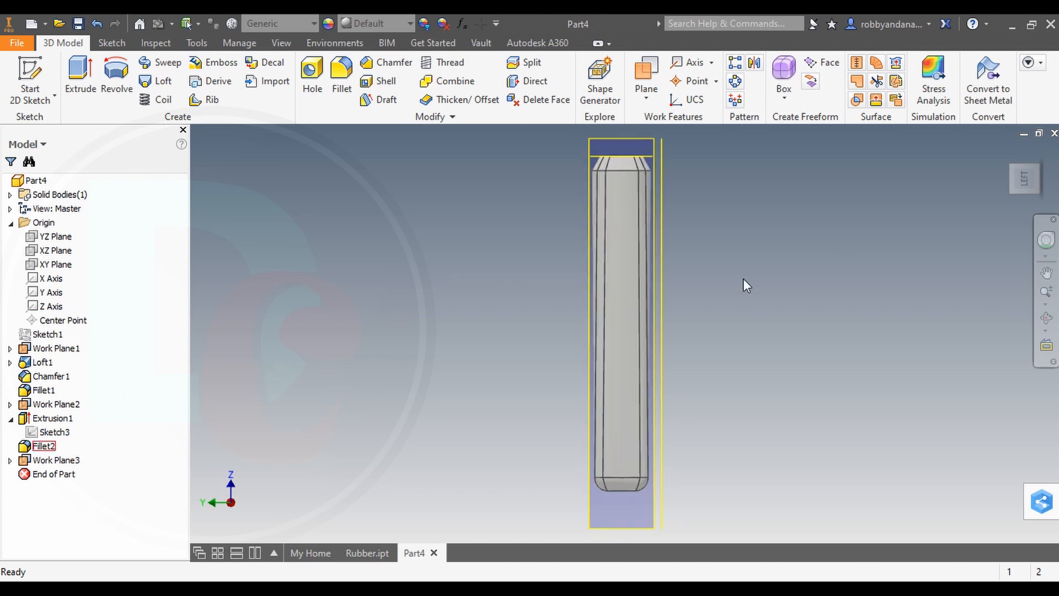
{"action": "left_click", "coordinate": [1015, 171]}
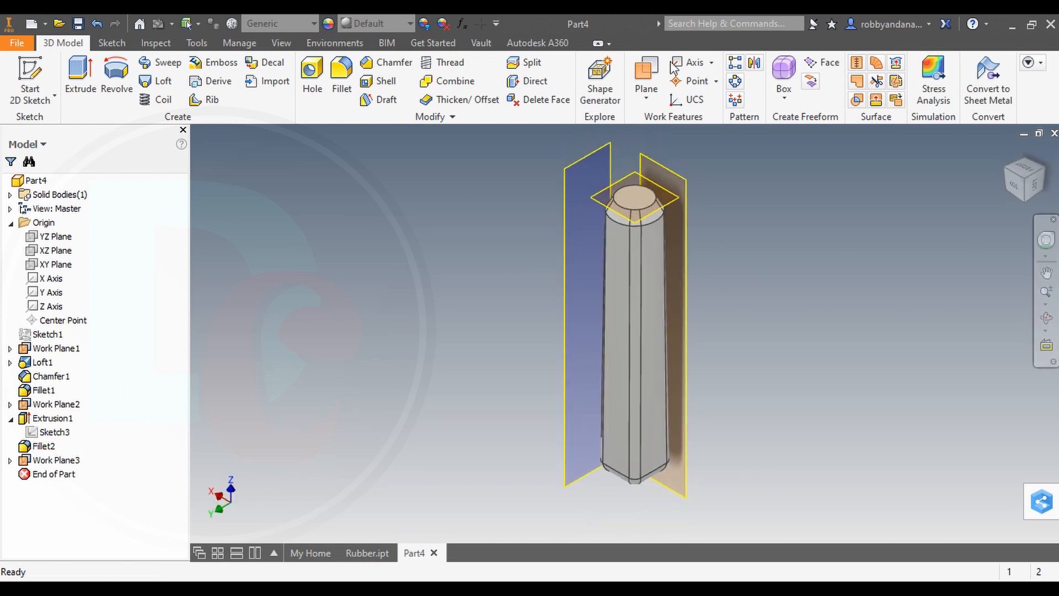
{"action": "left_click", "coordinate": [645, 97]}
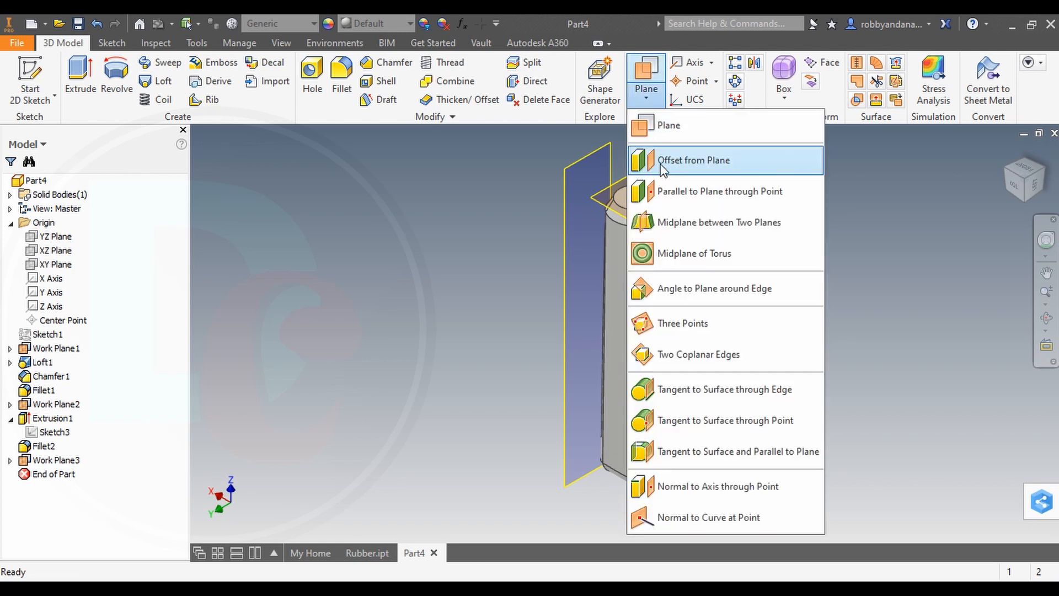
{"action": "left_click", "coordinate": [662, 166]}
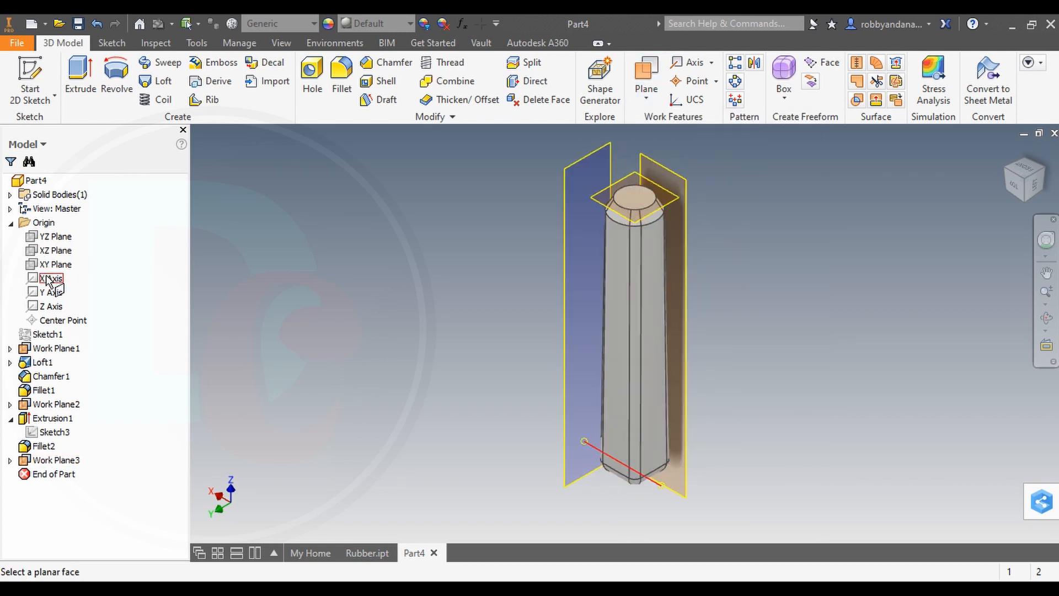
{"action": "left_click", "coordinate": [54, 237]}
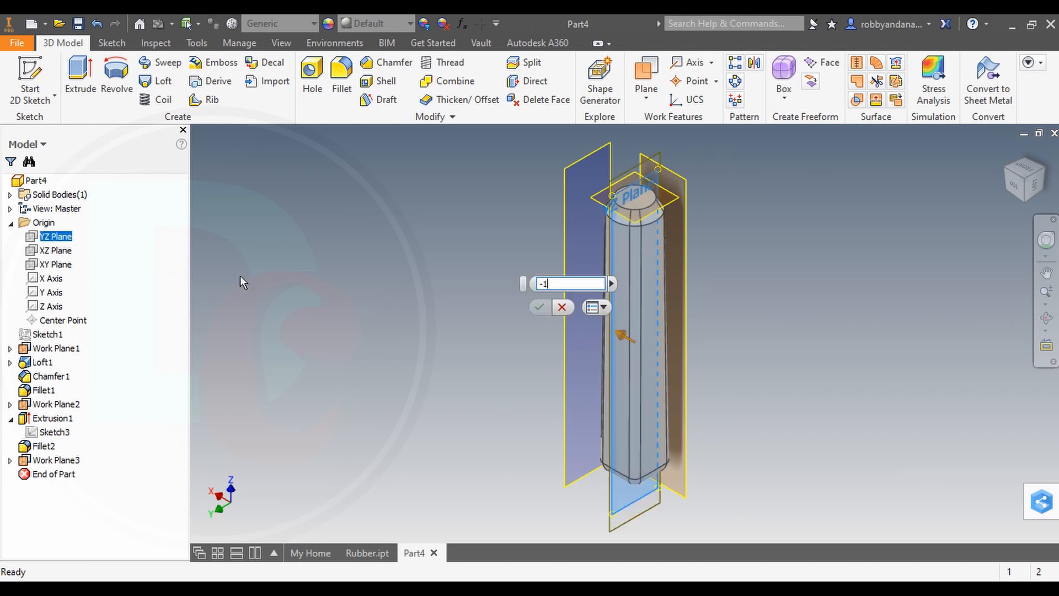
{"action": "type", "text": "-1"}
{"action": "key", "text": "Return"}
Delete the work plane offset -15 mm from the XZ plane
{"action": "right_click", "coordinate": [324, 272]}
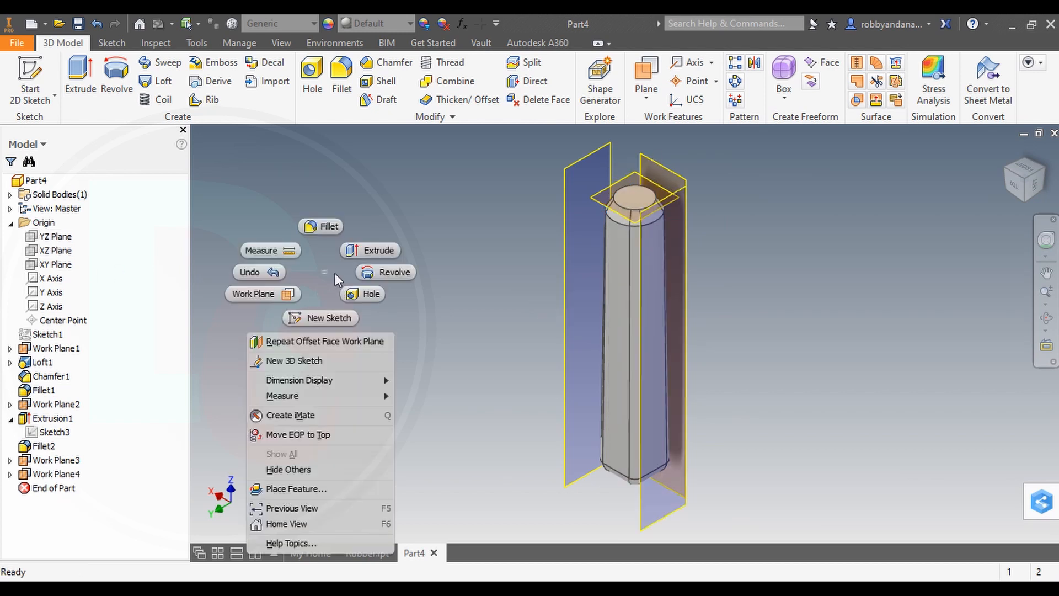
{"action": "left_click", "coordinate": [415, 320]}
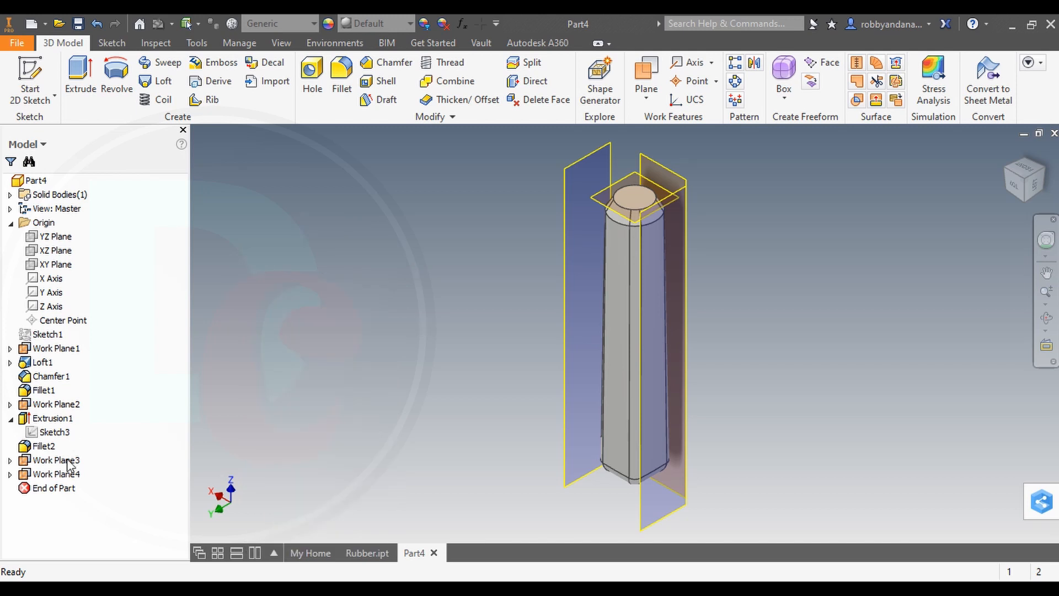
{"action": "key", "text": "h"}
{"action": "left_click", "coordinate": [286, 392]}
{"action": "left_click", "coordinate": [57, 461]}
{"action": "key", "text": "Delete"}
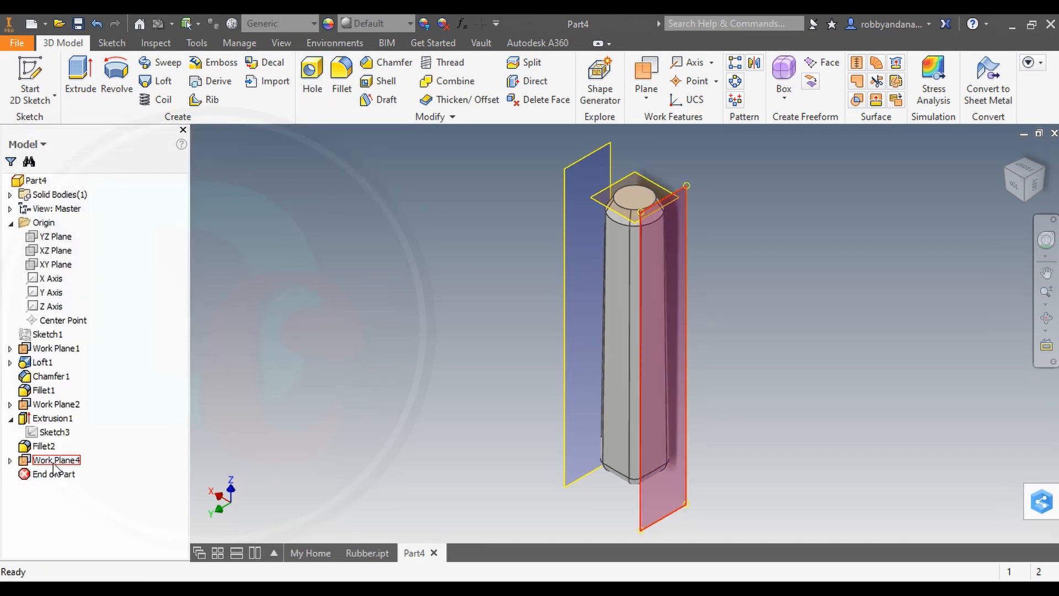
Sketch a thin rectangle about 4.6 mm high across the grip's lower end, on the work plane offset from the YZ plane, about 22 mm above the origin
{"action": "right_click", "coordinate": [57, 464]}
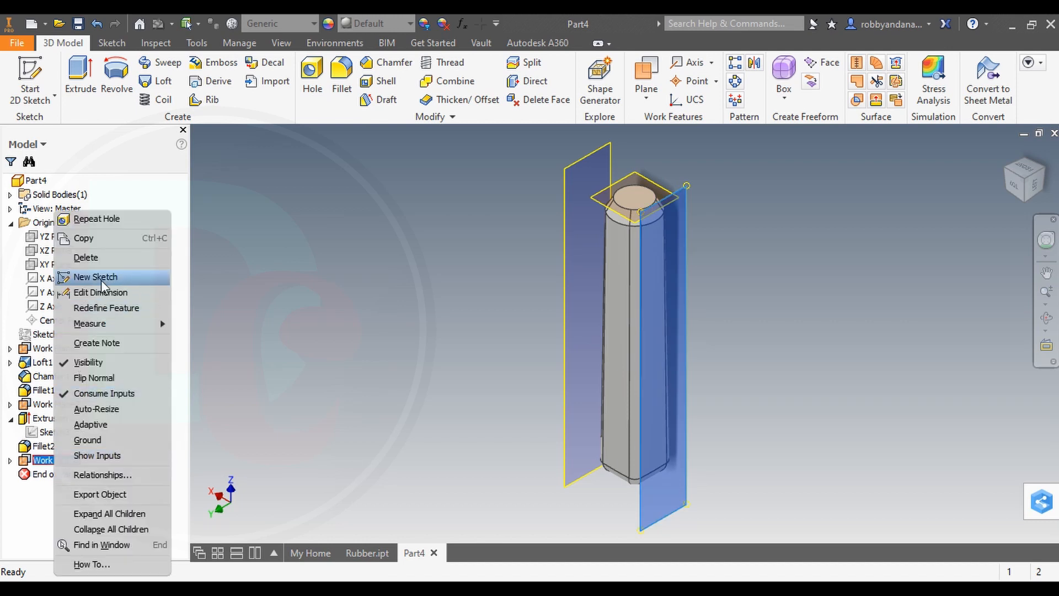
{"action": "left_click", "coordinate": [95, 276]}
{"action": "middle_click_drag", "start_coordinate": [452, 341], "coordinate": [430, 442]}
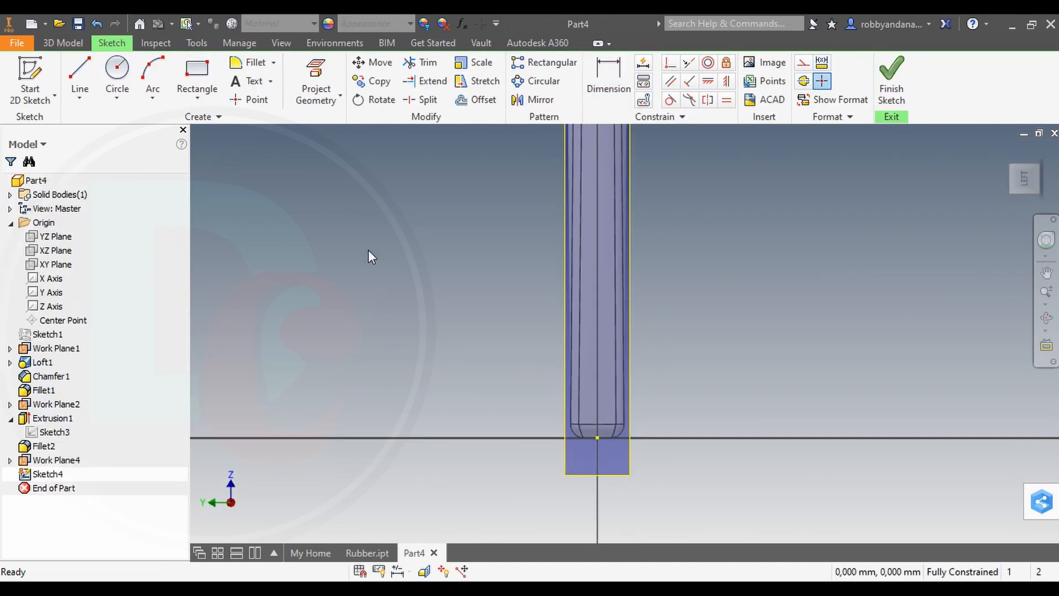
{"action": "left_click", "coordinate": [184, 77]}
{"action": "left_click", "coordinate": [541, 365]}
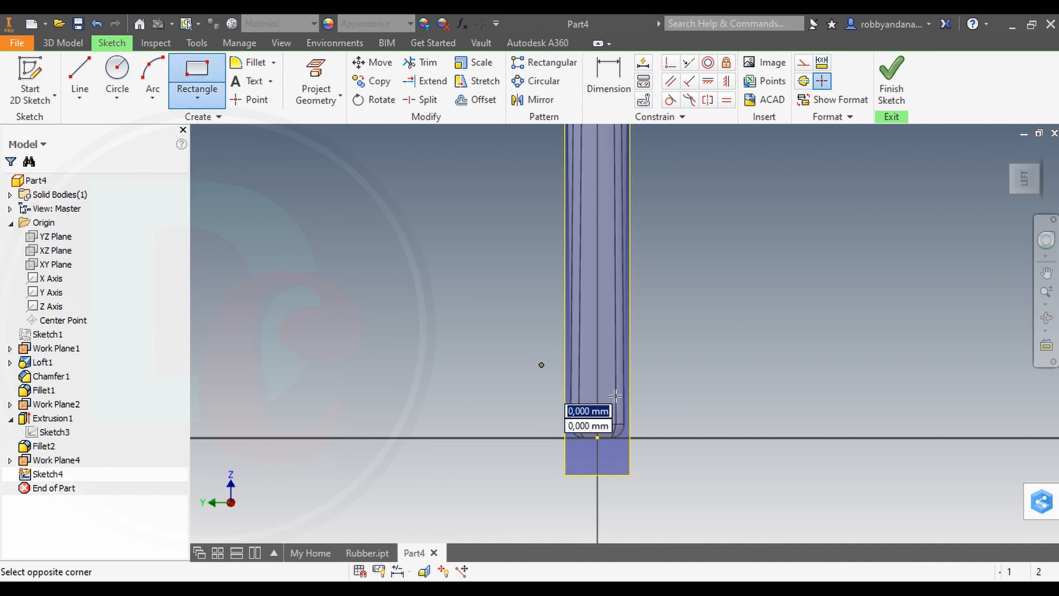
{"action": "left_click", "coordinate": [643, 378]}
Dimension the rectangle's lower edge 15 mm above the origin and set the rectangle's height to 1 mm
{"action": "left_click", "coordinate": [609, 77]}
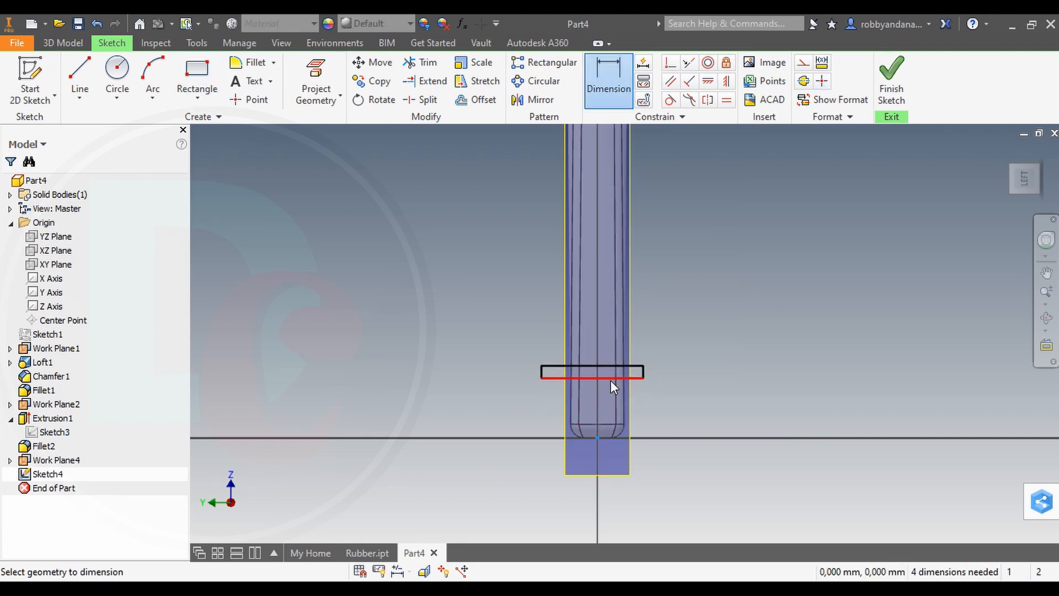
{"action": "left_click", "coordinate": [684, 402]}
{"action": "type", "text": "15"}
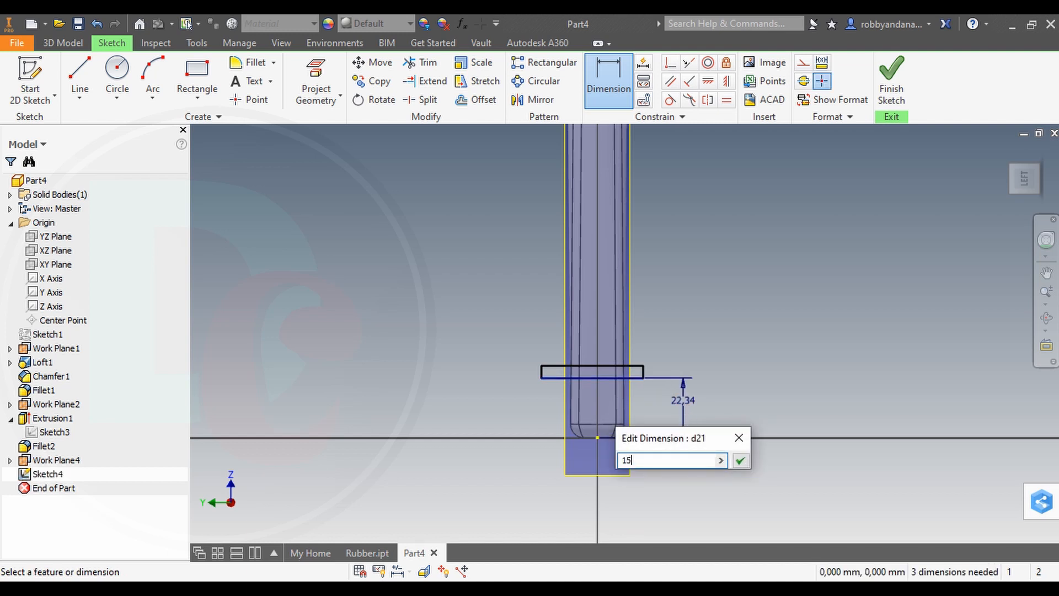
{"action": "key", "text": "Return"}
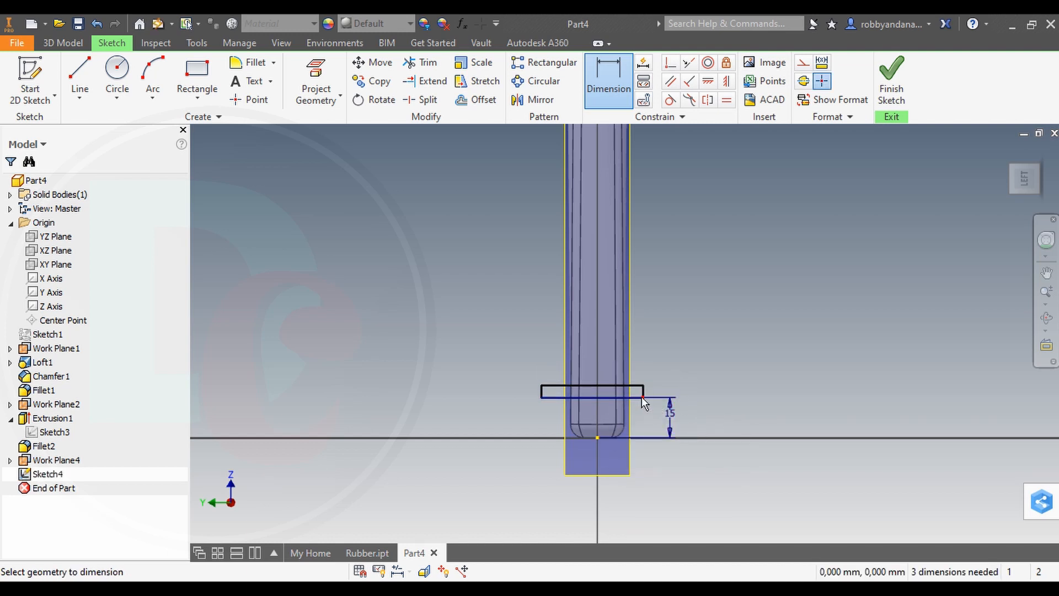
{"action": "left_click", "coordinate": [637, 397]}
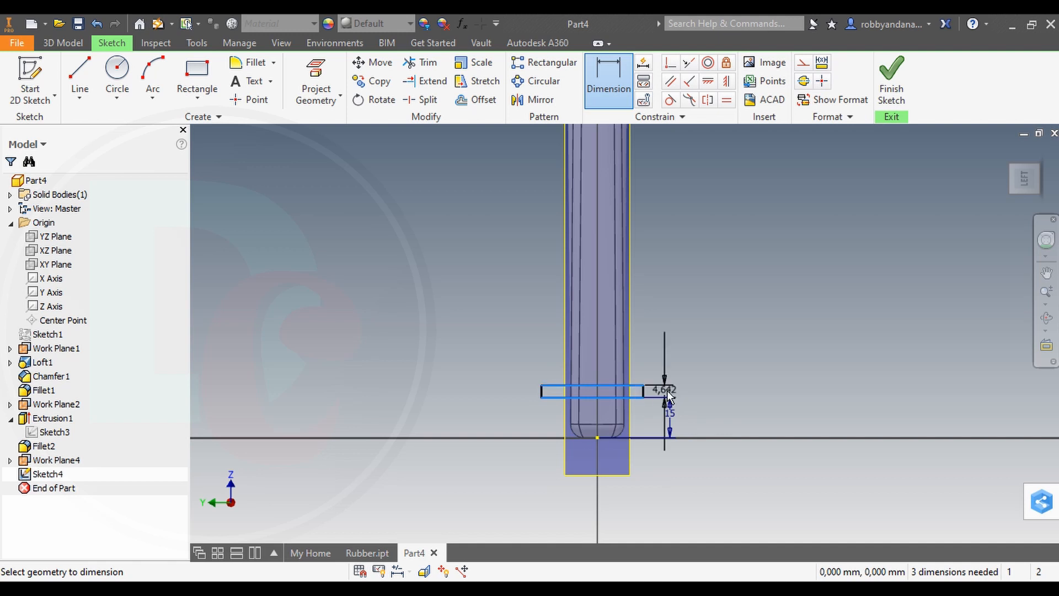
{"action": "left_click", "coordinate": [674, 385]}
{"action": "type", "text": "1"}
{"action": "key", "text": "Return"}
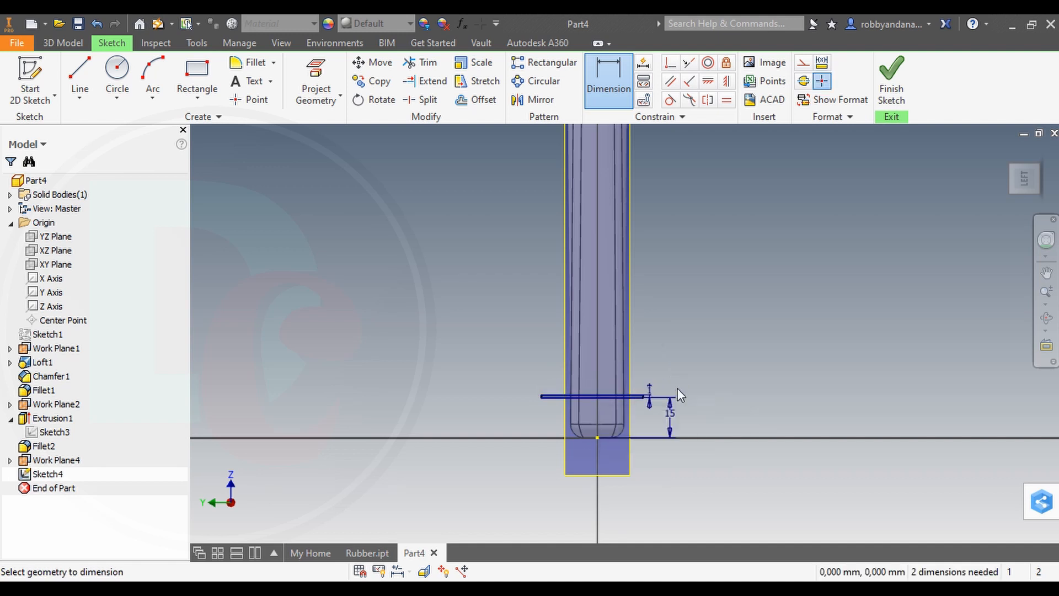
Cut the thin rectangle 7 mm deep into the side of the grip's lower end with an Extrude directed toward the grip
{"action": "scroll", "coordinate": [570, 419], "scroll_direction": "up", "scroll_amount": 3}
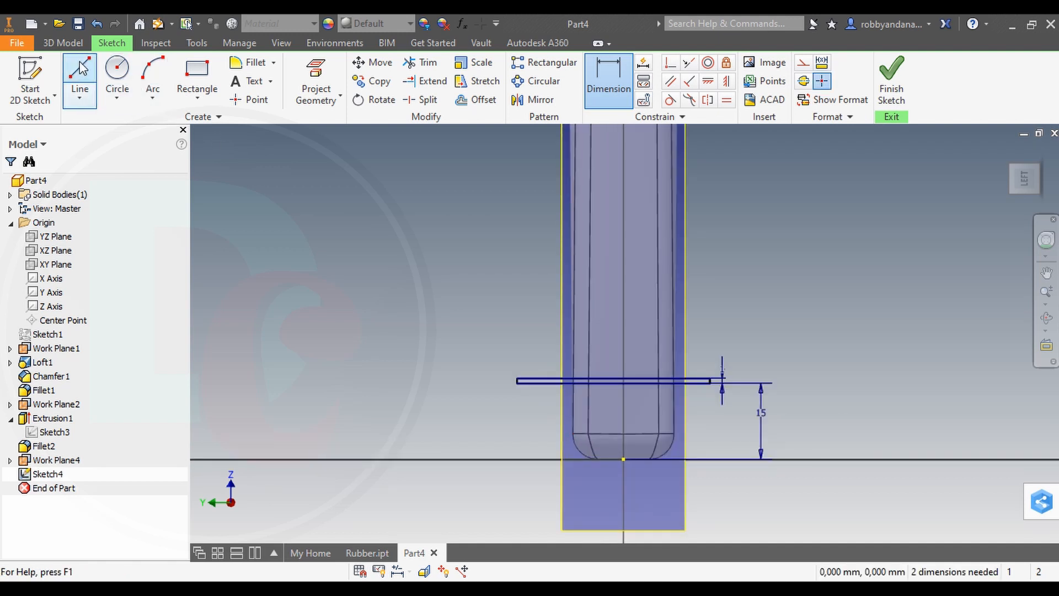
{"action": "left_click", "coordinate": [62, 42]}
{"action": "left_click", "coordinate": [80, 81]}
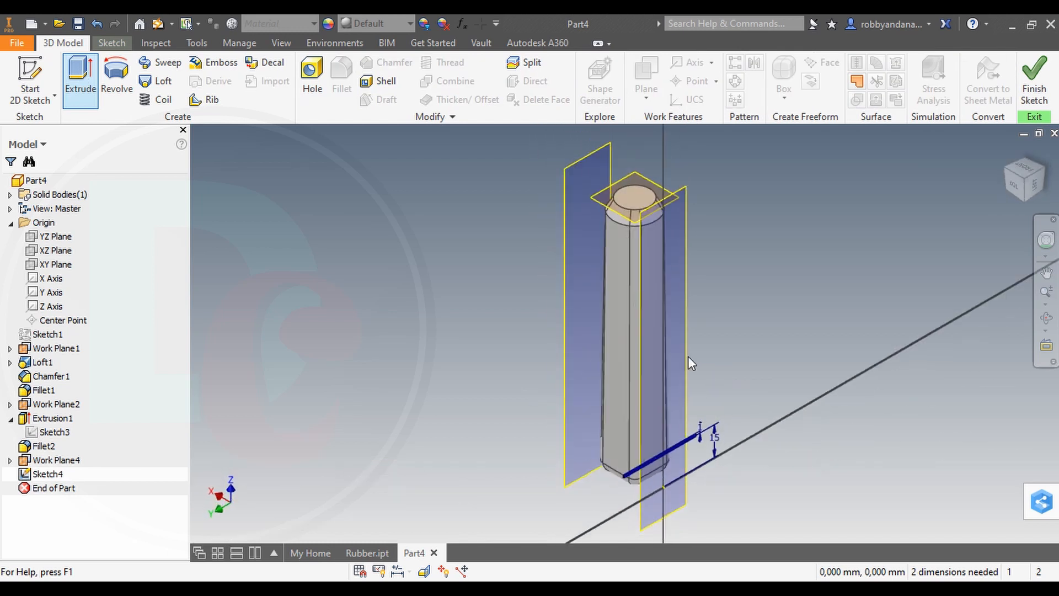
{"action": "scroll", "coordinate": [643, 472], "scroll_direction": "up", "scroll_amount": 3}
{"action": "scroll", "coordinate": [630, 453], "scroll_direction": "up", "scroll_amount": 3}
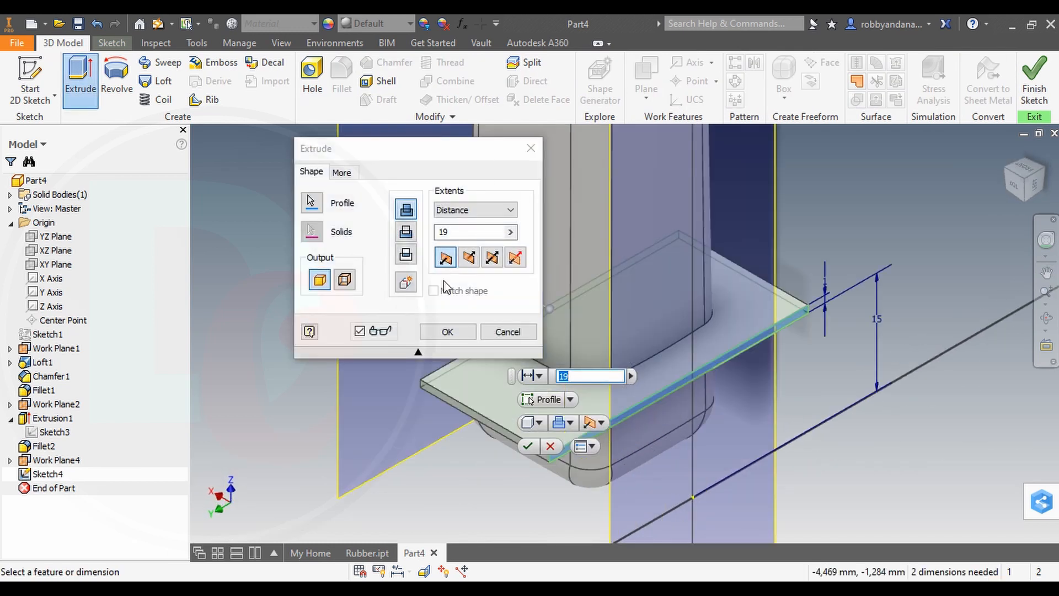
{"action": "left_click", "coordinate": [468, 257]}
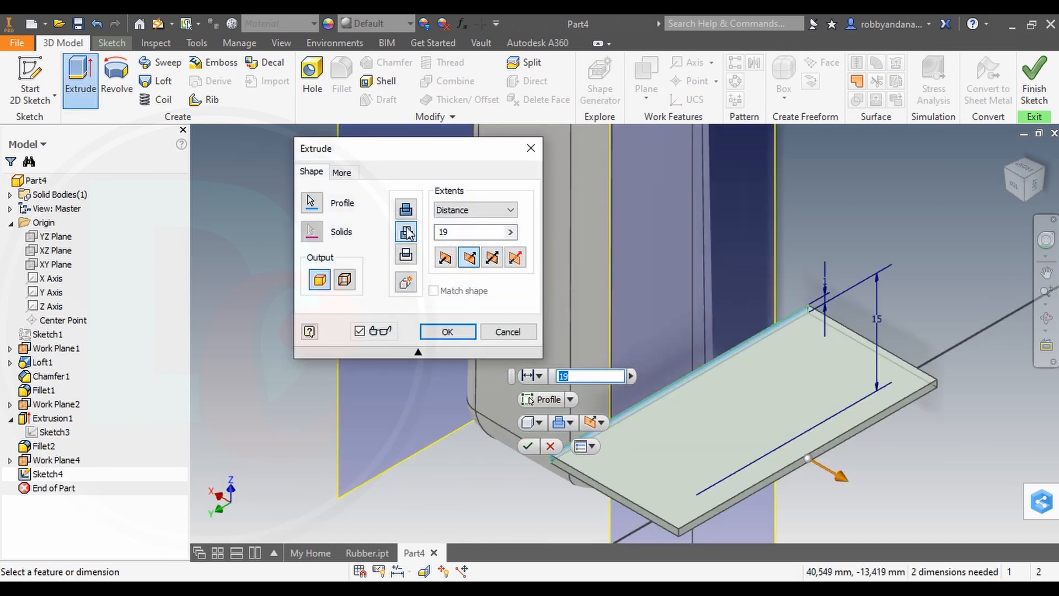
{"action": "left_click", "coordinate": [406, 233]}
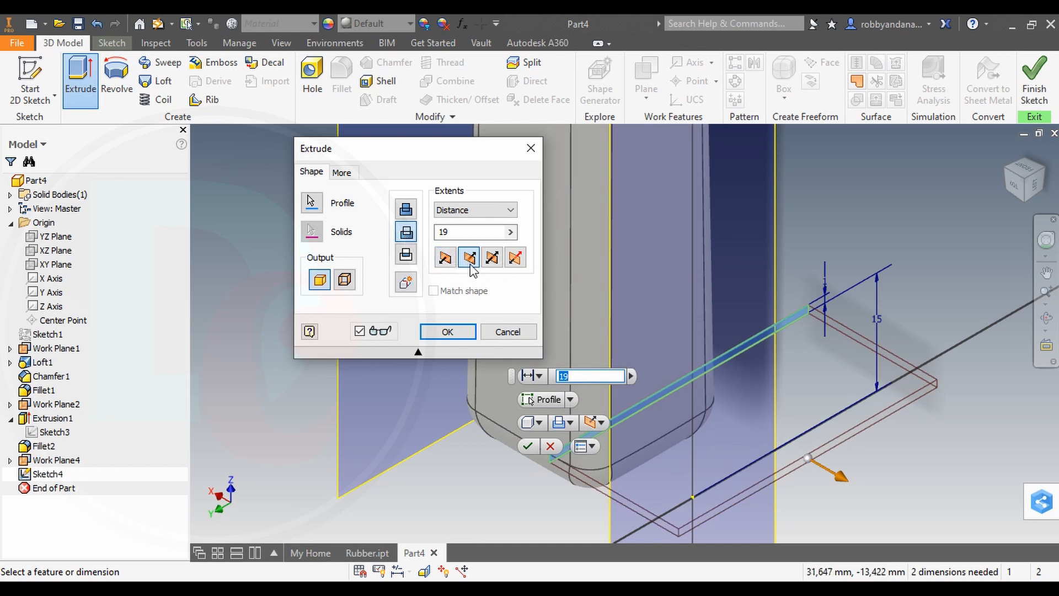
{"action": "left_click", "coordinate": [446, 258]}
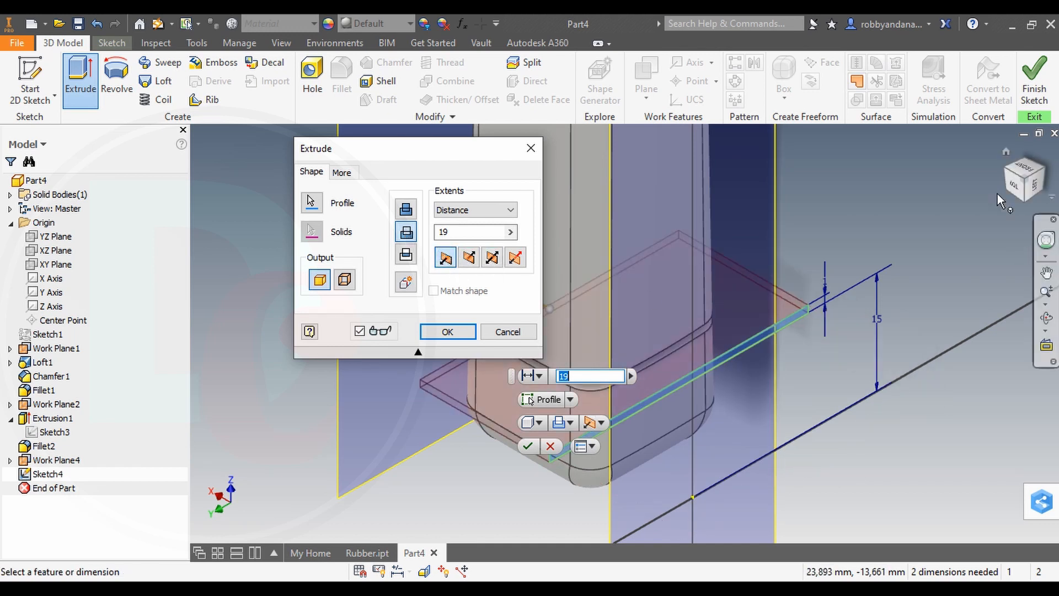
{"action": "left_click", "coordinate": [1015, 182]}
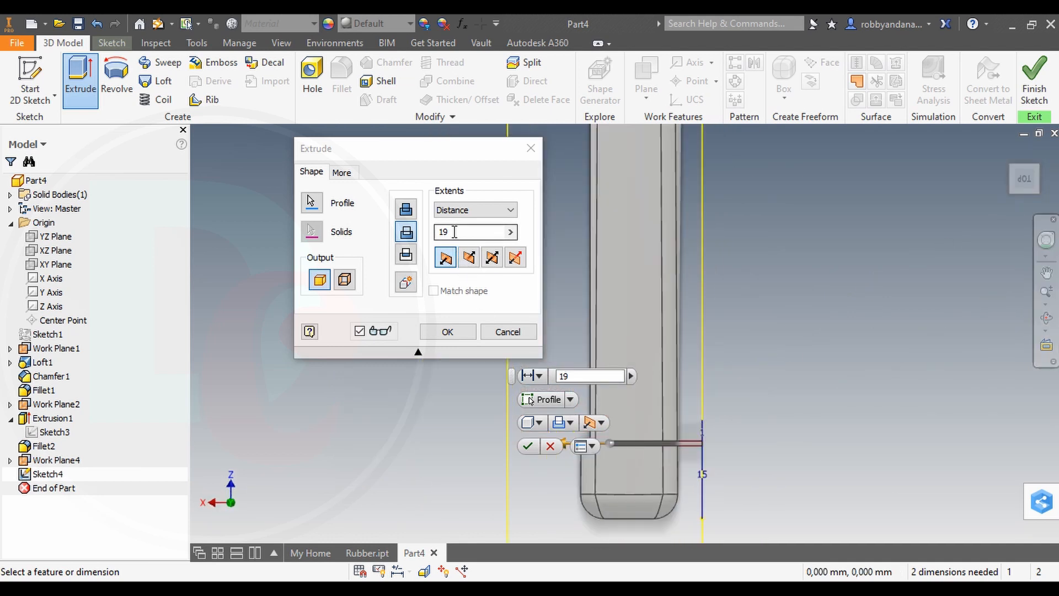
{"action": "left_click", "coordinate": [432, 239]}
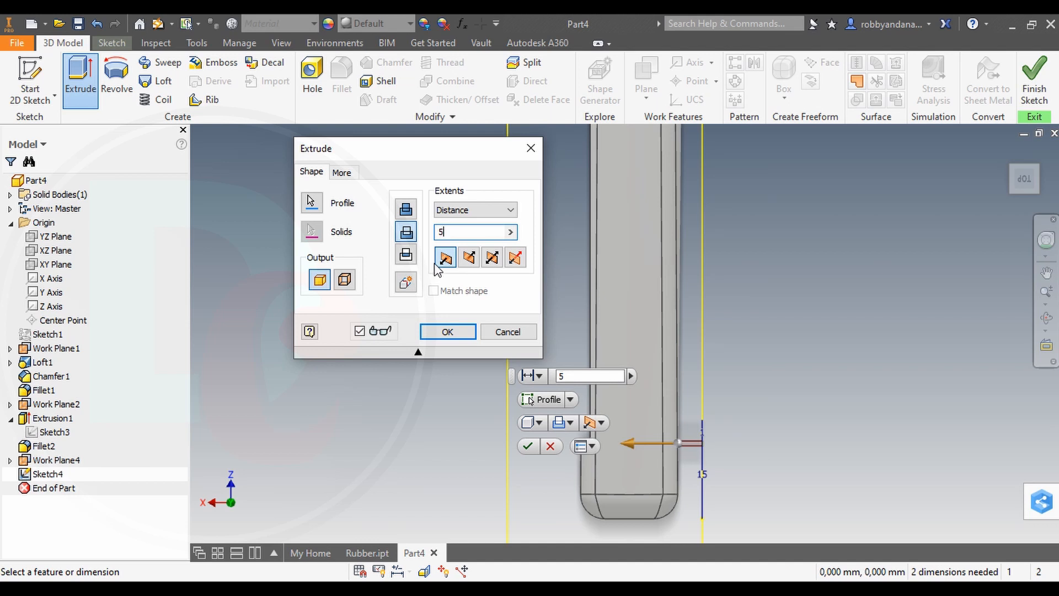
{"action": "key", "text": "BackSpace"}
{"action": "type", "text": "7"}
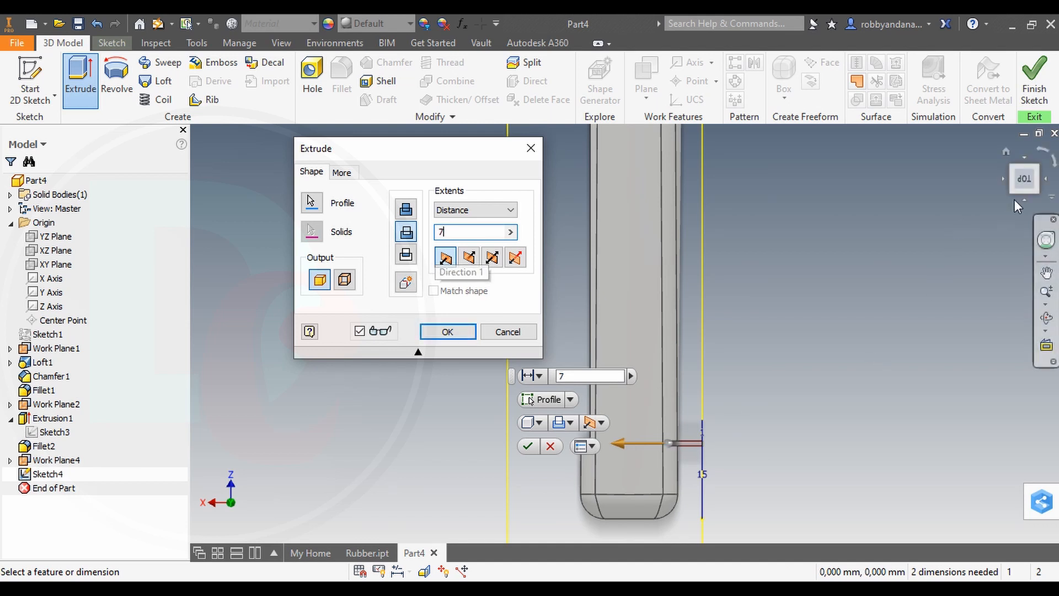
{"action": "left_click", "coordinate": [1031, 174]}
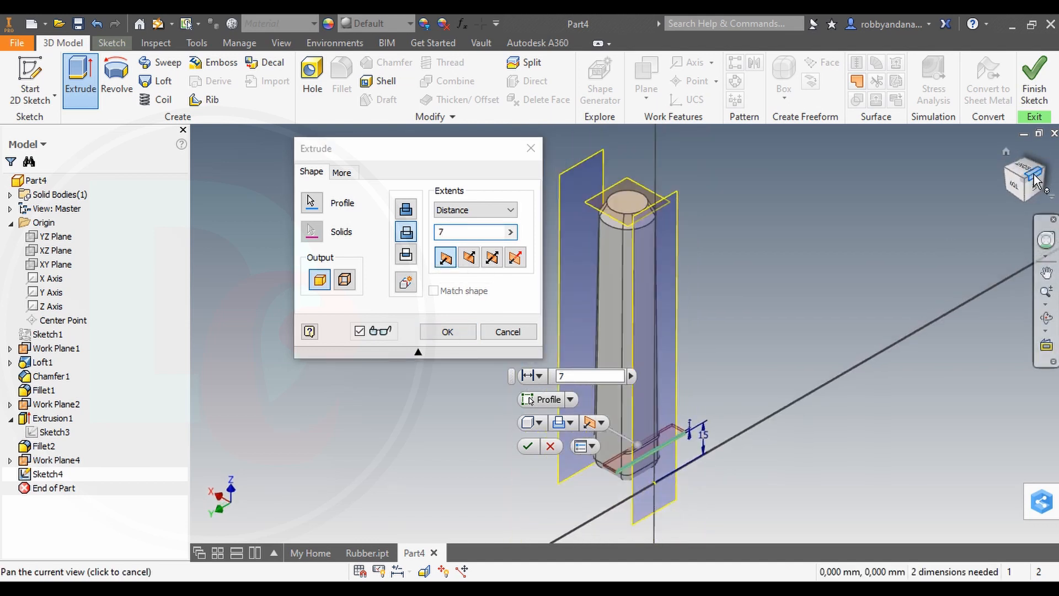
{"action": "left_click", "coordinate": [528, 445]}
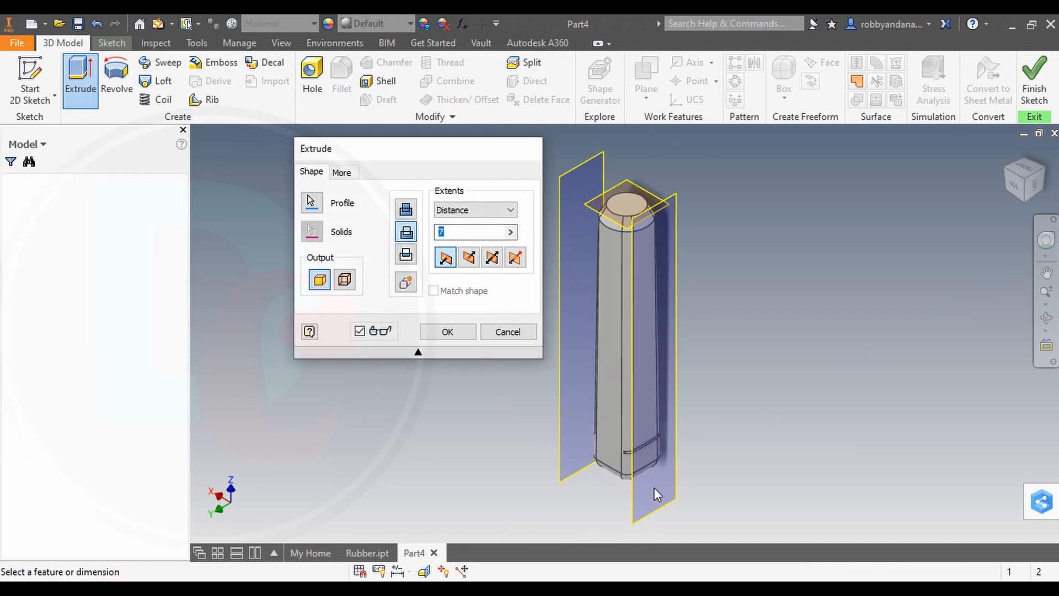
Fillet the upper and lower outer edges of the groove with a 1 mm radius
{"action": "scroll", "coordinate": [631, 459], "scroll_direction": "up", "scroll_amount": 6}
{"action": "scroll", "coordinate": [630, 436], "scroll_direction": "down", "scroll_amount": 3}
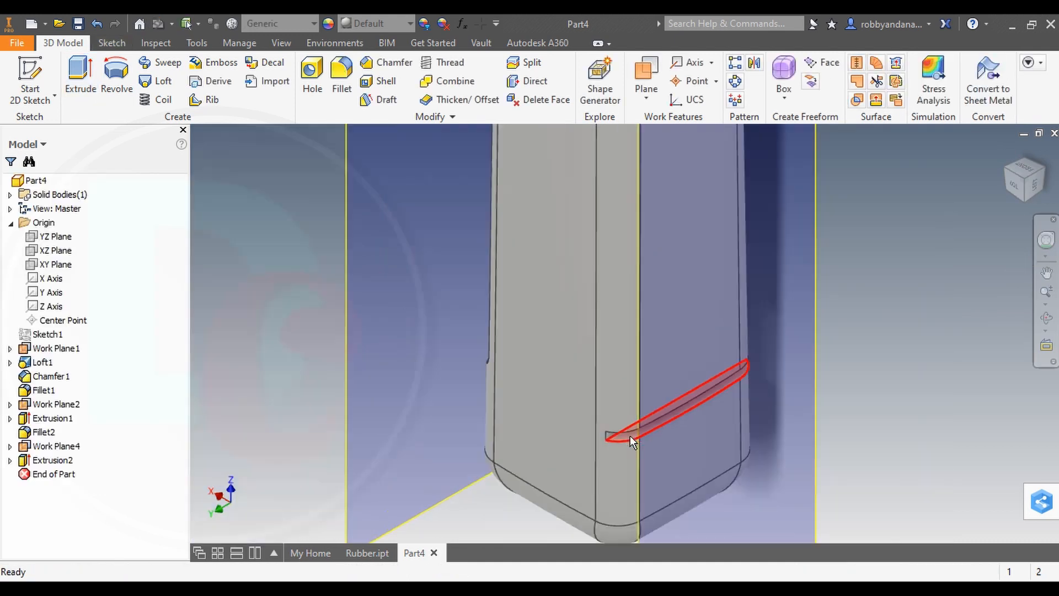
{"action": "left_click", "coordinate": [339, 72]}
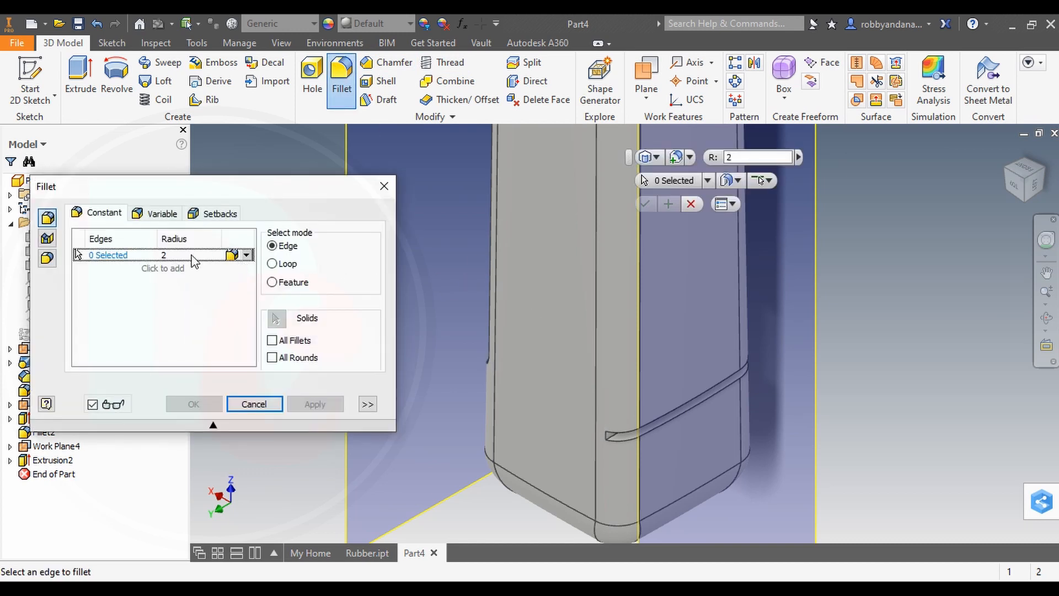
{"action": "left_click", "coordinate": [671, 415]}
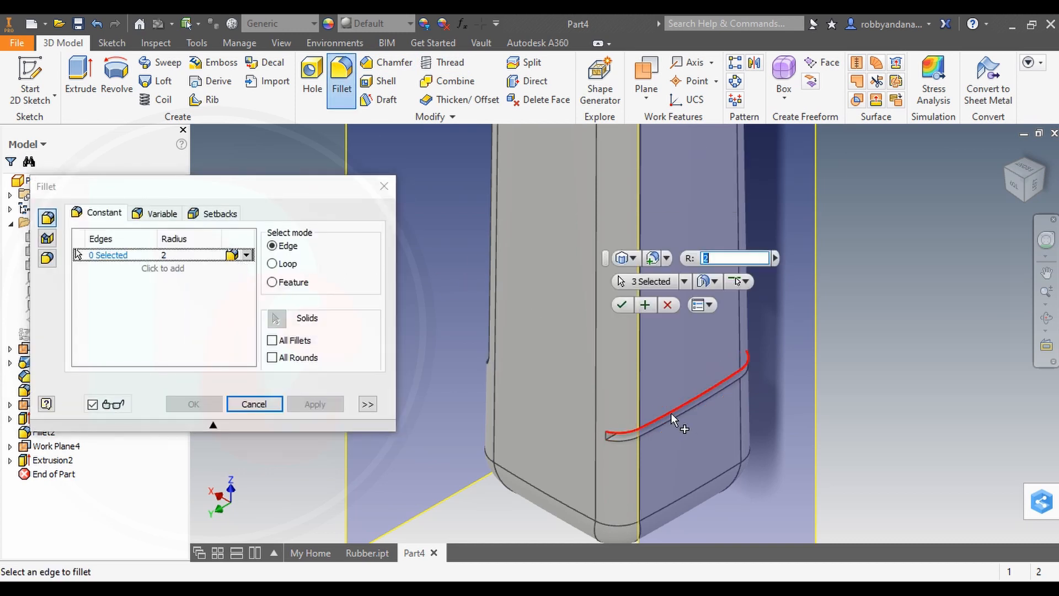
{"action": "left_click", "coordinate": [670, 419]}
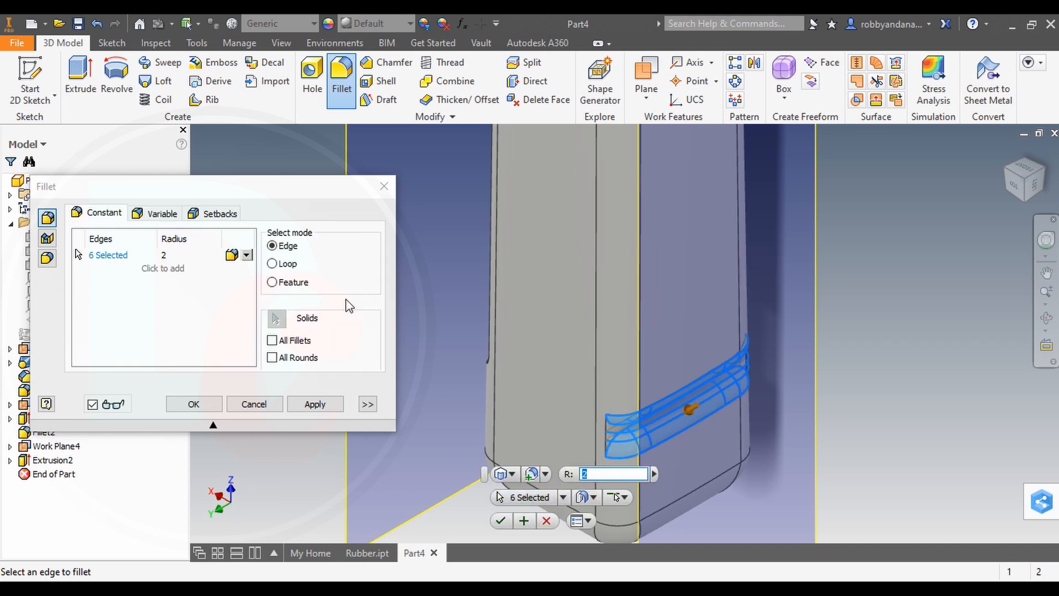
{"action": "type", "text": "1"}
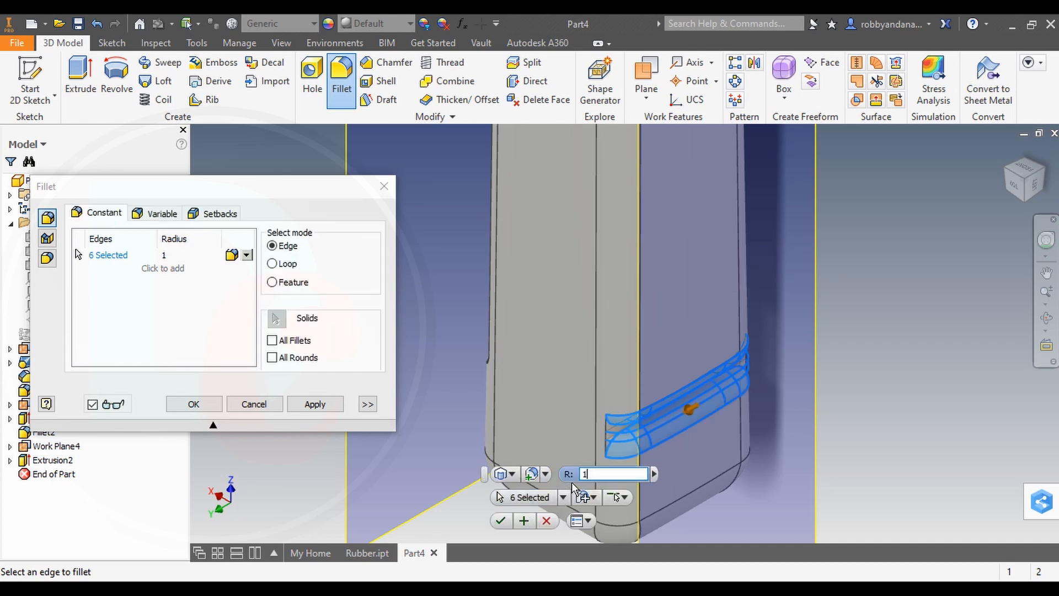
{"action": "key", "text": "Return"}
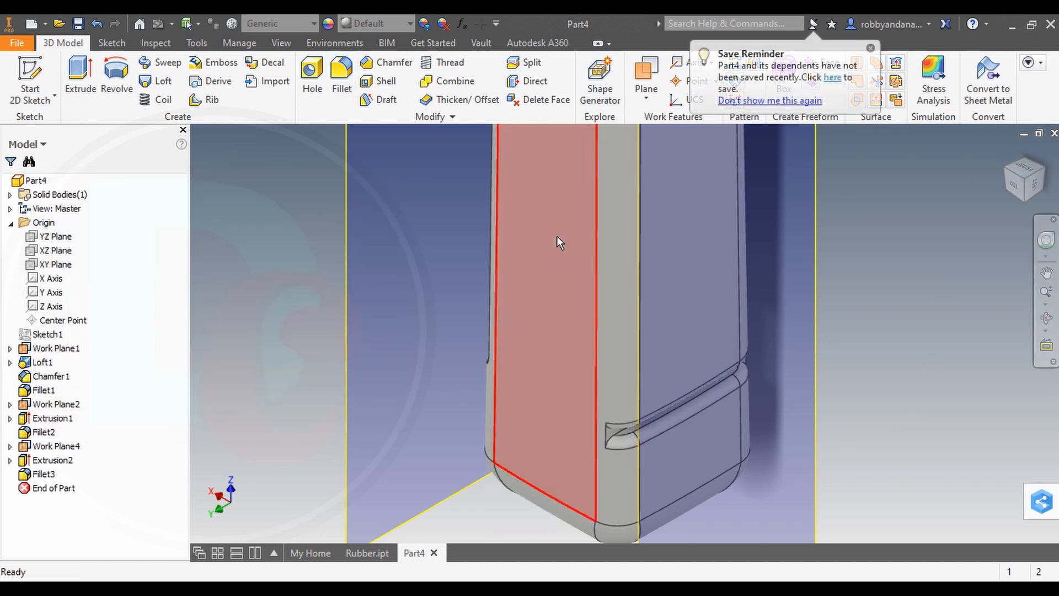
{"action": "left_click", "coordinate": [870, 49]}
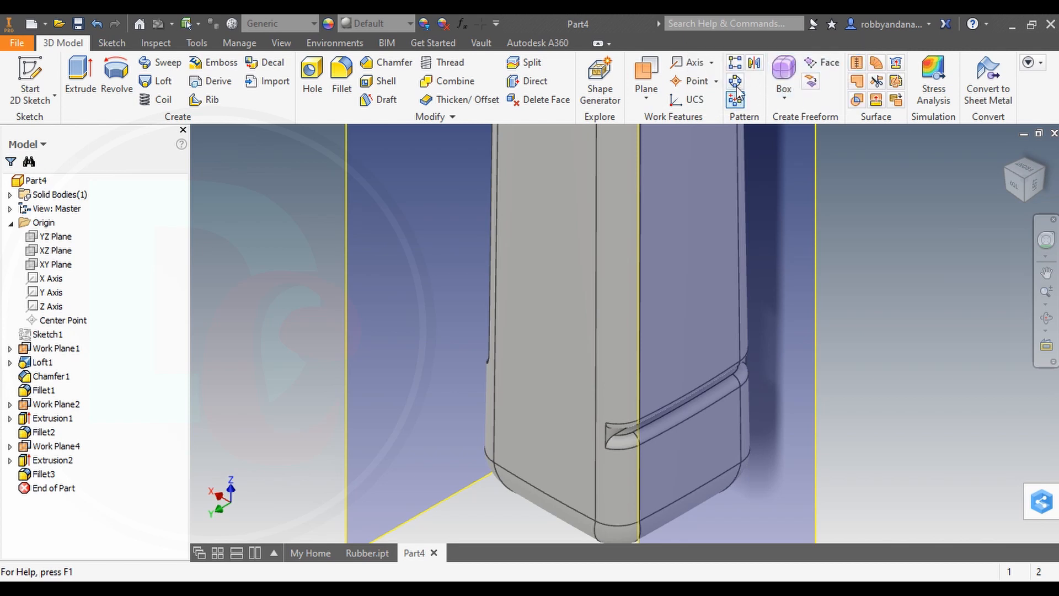
Pattern the groove cut and its fillet upward along the vertical edge of the work plane, with 17 occurrences spaced 5 mm apart
{"action": "left_click", "coordinate": [735, 62]}
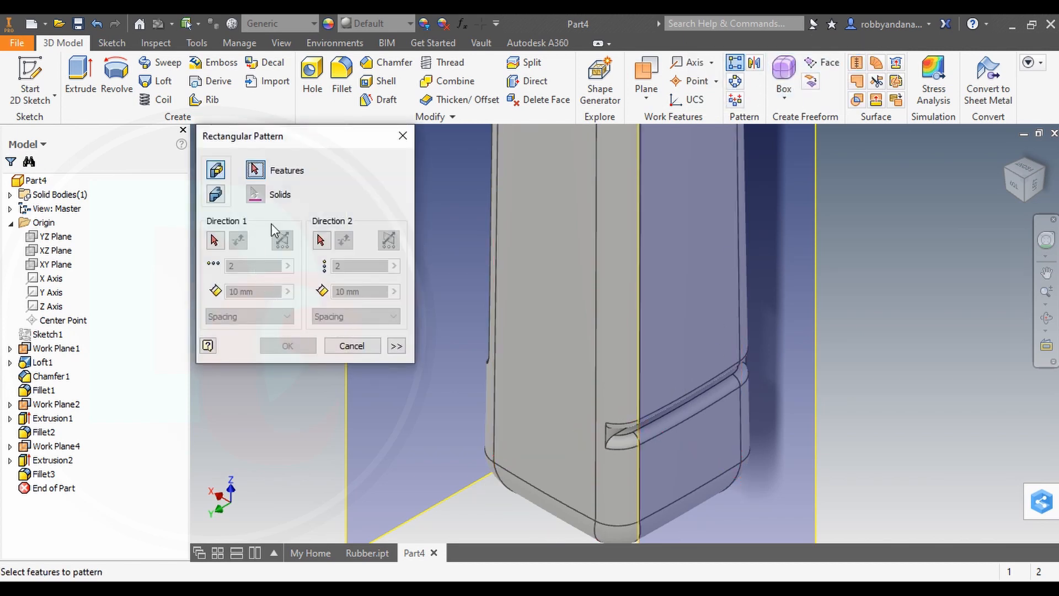
{"action": "left_click", "coordinate": [44, 473]}
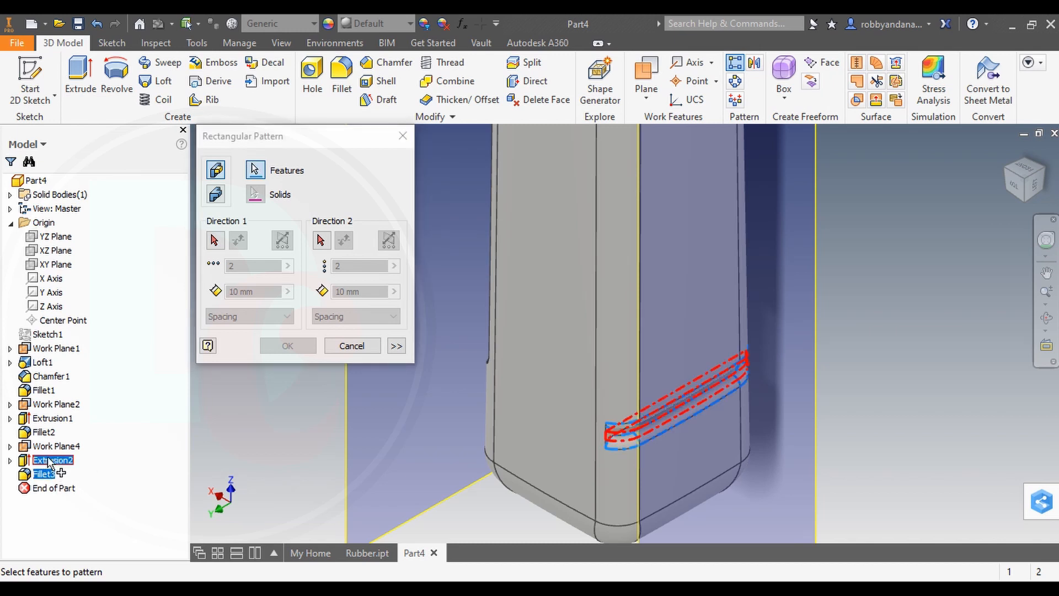
{"action": "left_click", "coordinate": [215, 240]}
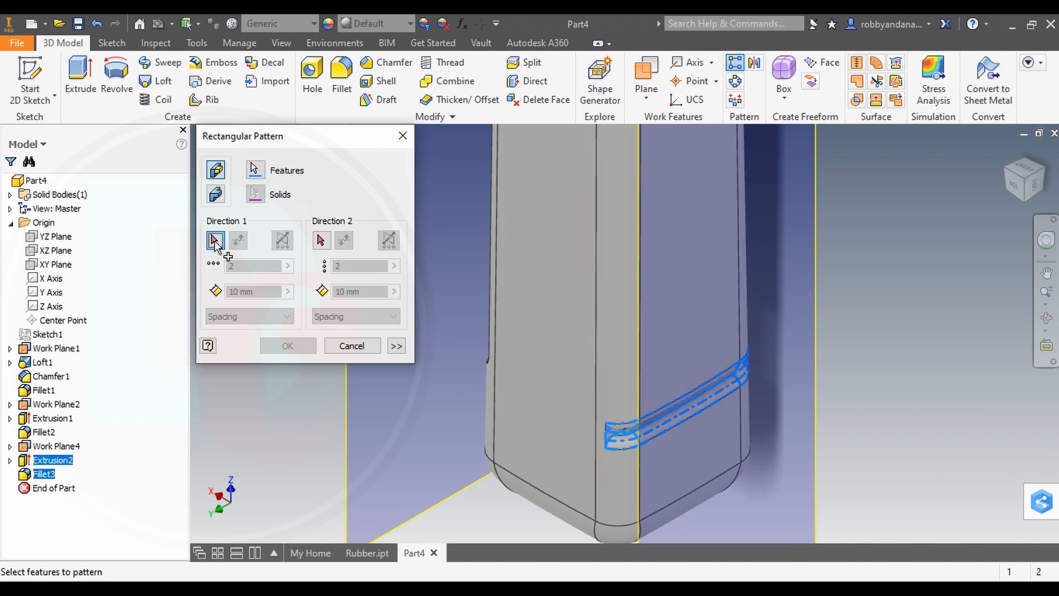
{"action": "left_click", "coordinate": [640, 303]}
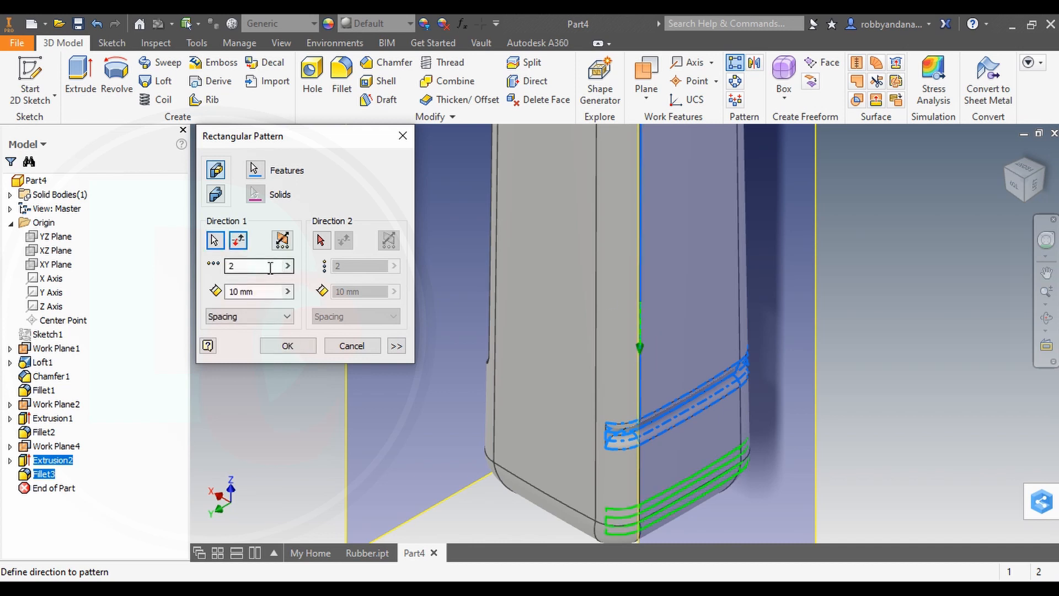
{"action": "left_click", "coordinate": [239, 241]}
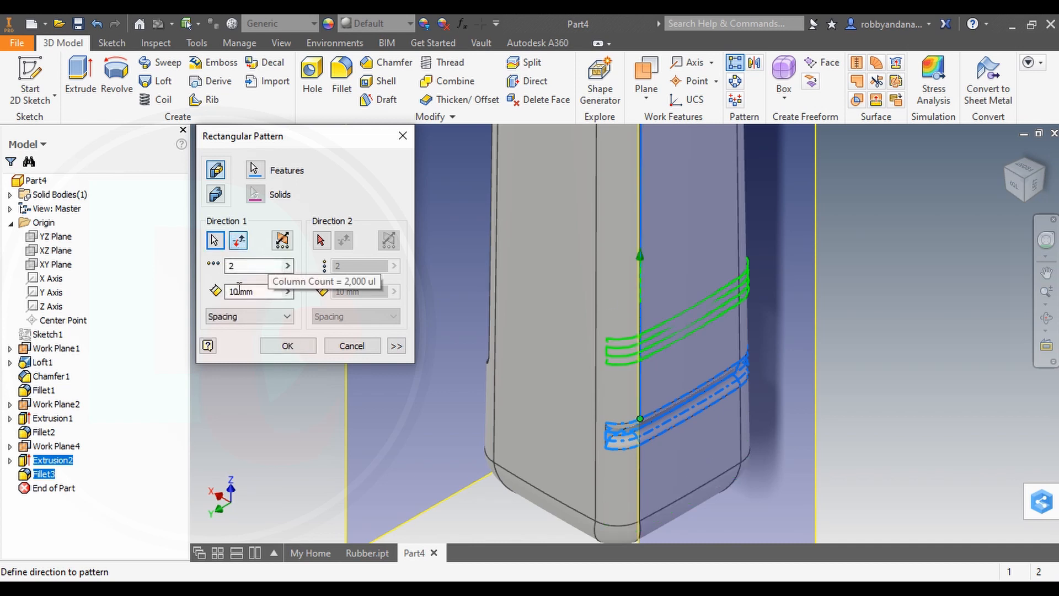
{"action": "left_click", "coordinate": [257, 293]}
{"action": "type", "text": "5"}
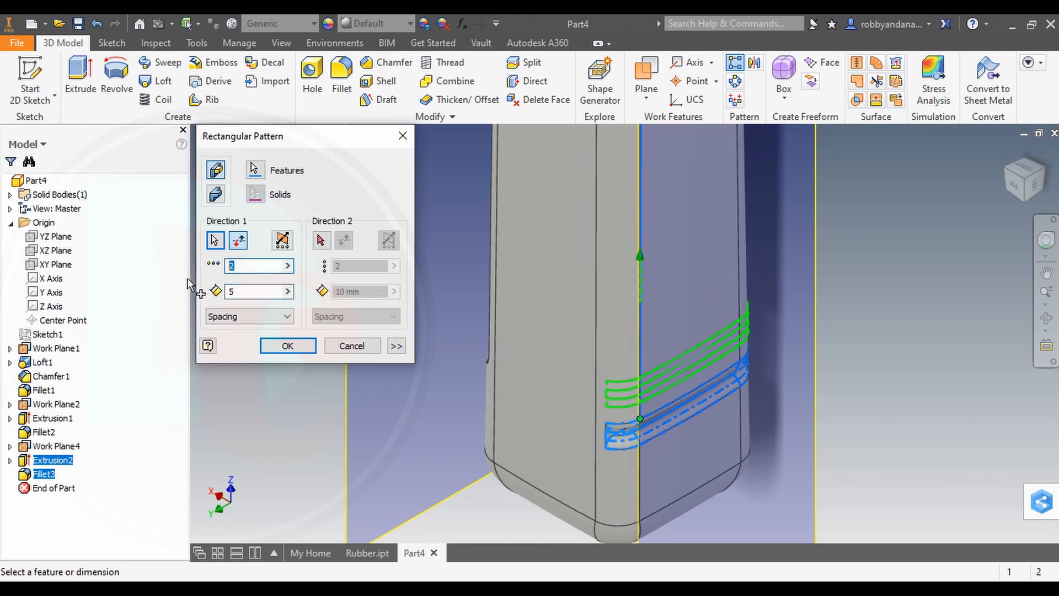
{"action": "type", "text": "17"}
{"action": "scroll", "coordinate": [573, 340], "scroll_direction": "down", "scroll_amount": 4}
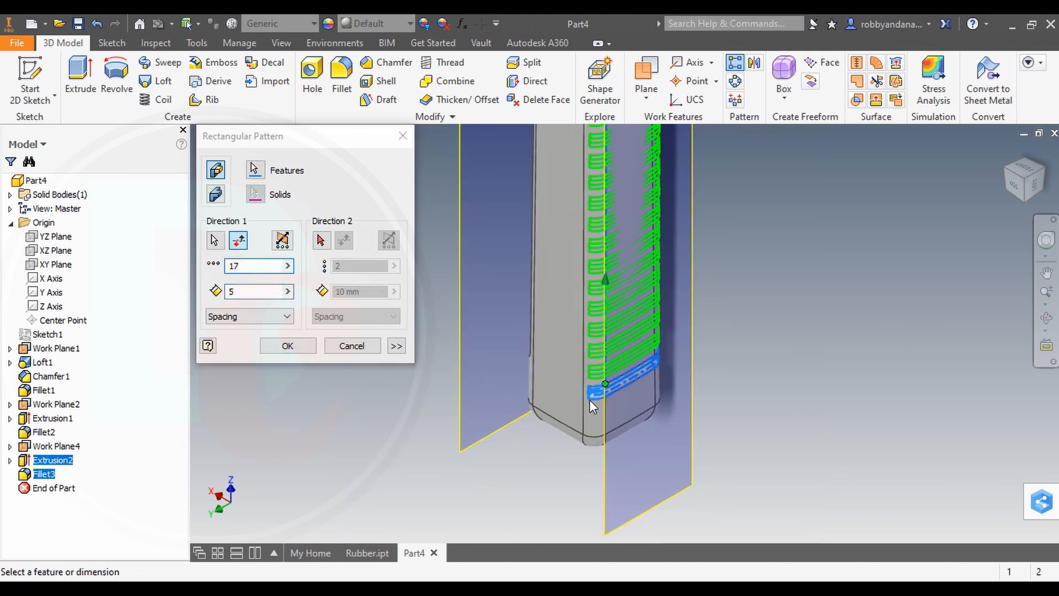
{"action": "scroll", "coordinate": [590, 401], "scroll_direction": "down", "scroll_amount": 2}
{"action": "left_click", "coordinate": [287, 346]}
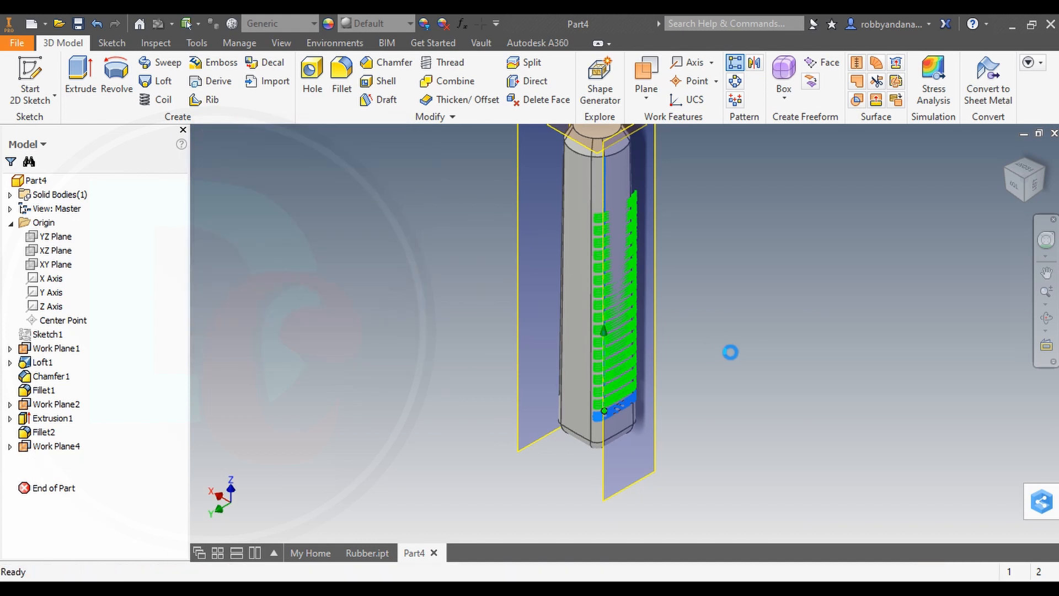
{"action": "scroll", "coordinate": [644, 336], "scroll_direction": "up", "scroll_amount": 4}
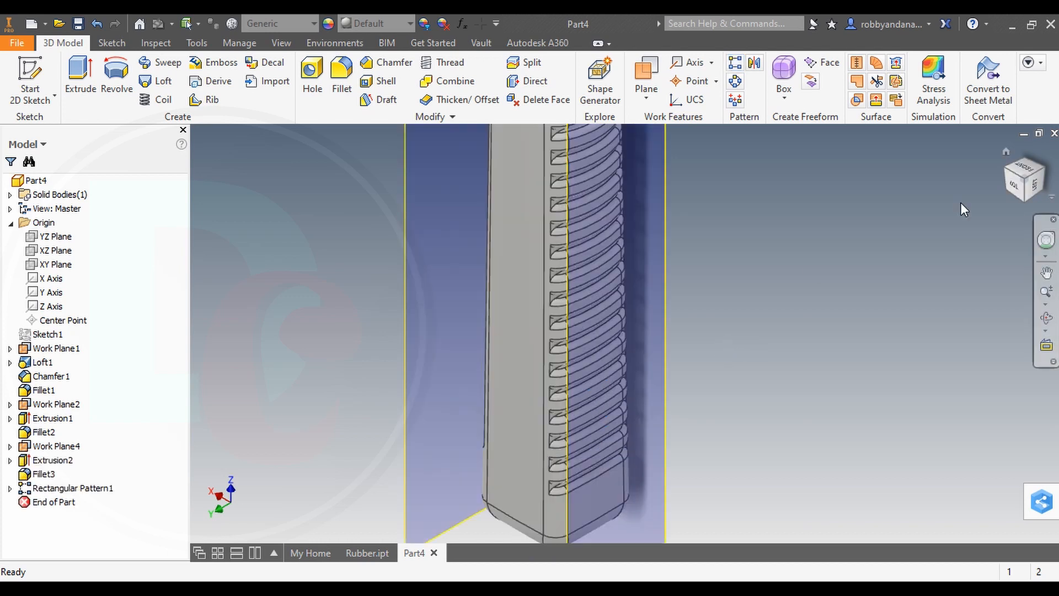
Sketch a 12.5 mm diameter circle centred on the grip's upper end
{"action": "left_click", "coordinate": [1005, 176]}
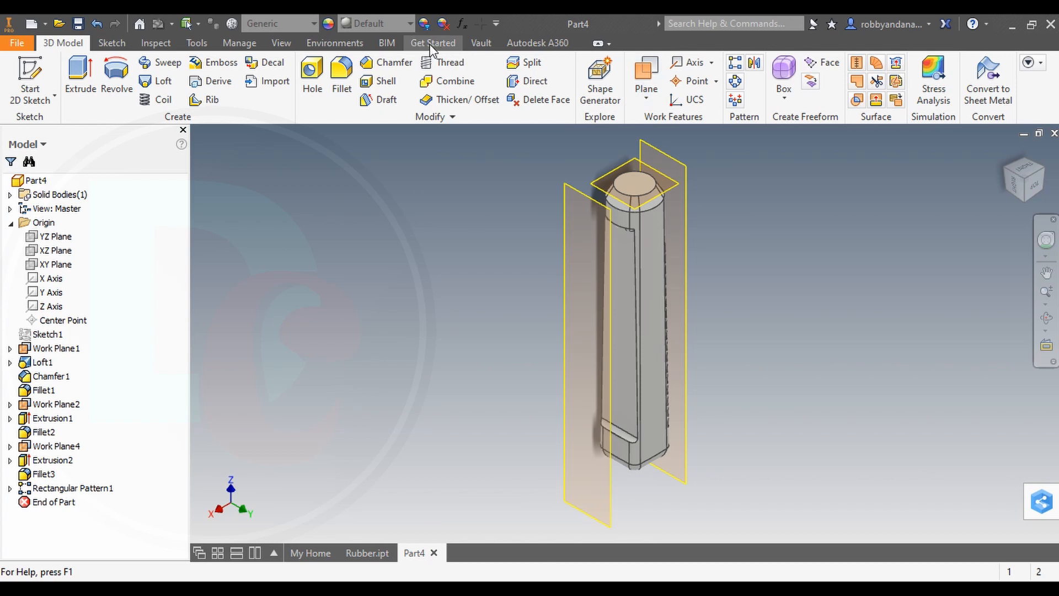
{"action": "right_click", "coordinate": [646, 189]}
{"action": "left_click", "coordinate": [641, 224]}
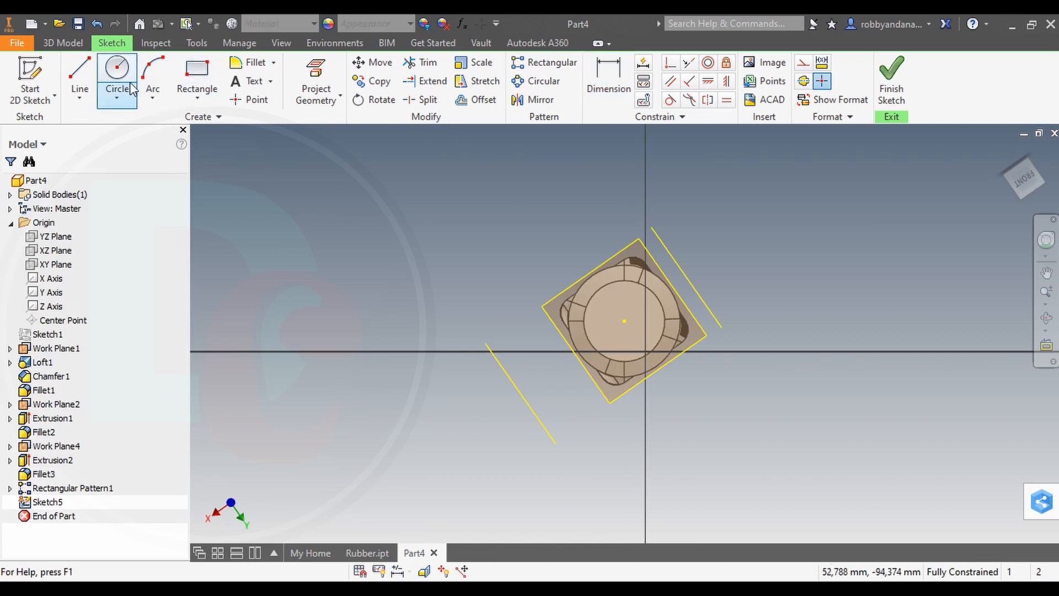
{"action": "left_click", "coordinate": [132, 88]}
{"action": "left_click", "coordinate": [624, 321]}
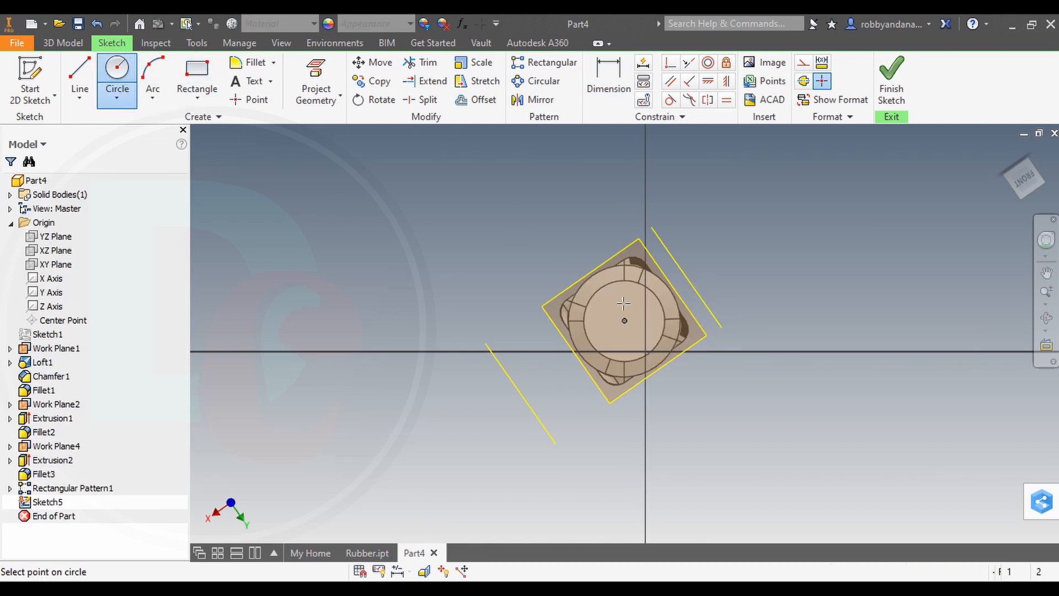
{"action": "type", "text": "12"}
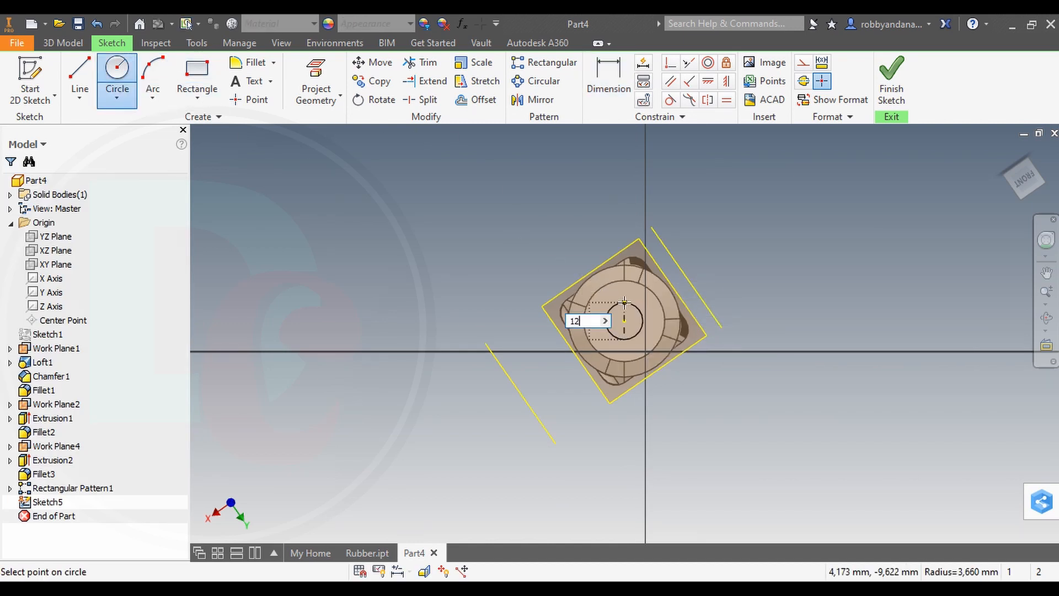
{"action": "type", "text": ".5"}
{"action": "key", "text": "Return"}
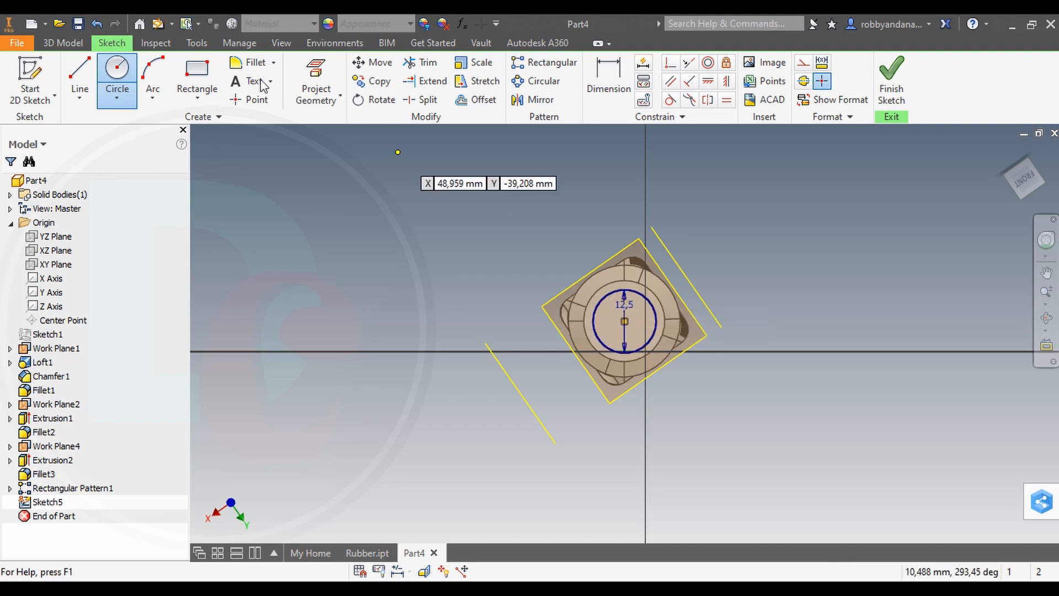
Cut the 12.5 mm circle 120 mm down into the grip with an Extrude directed along the grip's length
{"action": "left_click", "coordinate": [62, 43]}
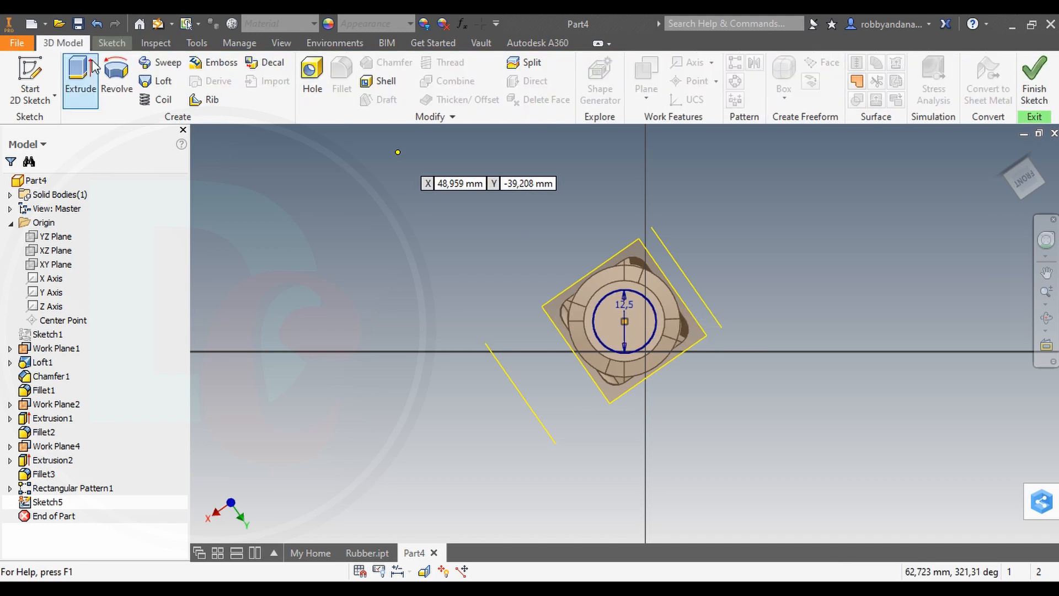
{"action": "key", "text": "F6"}
{"action": "key", "text": "e"}
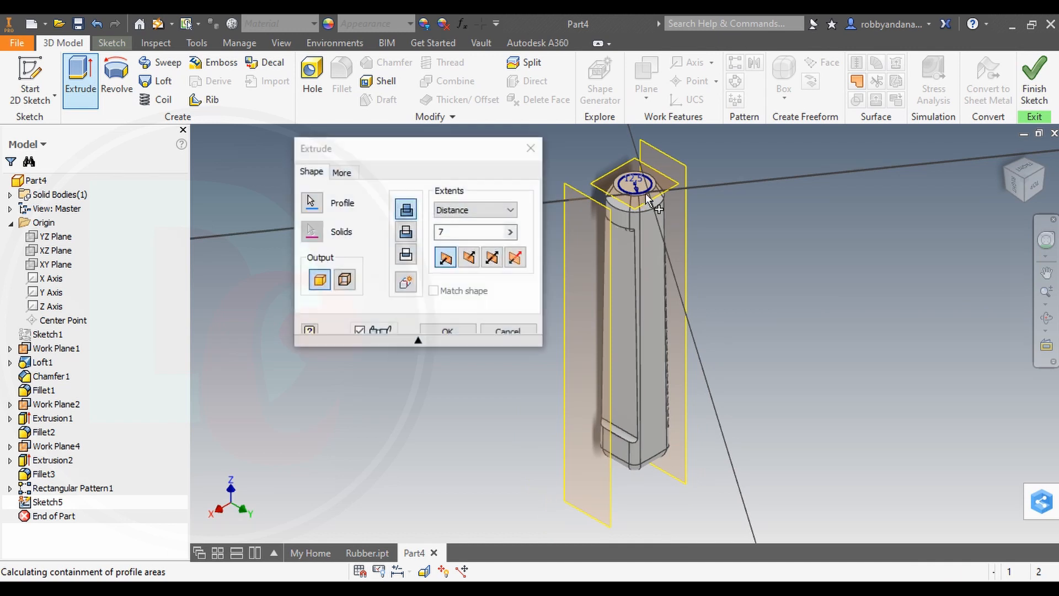
{"action": "left_click", "coordinate": [468, 256]}
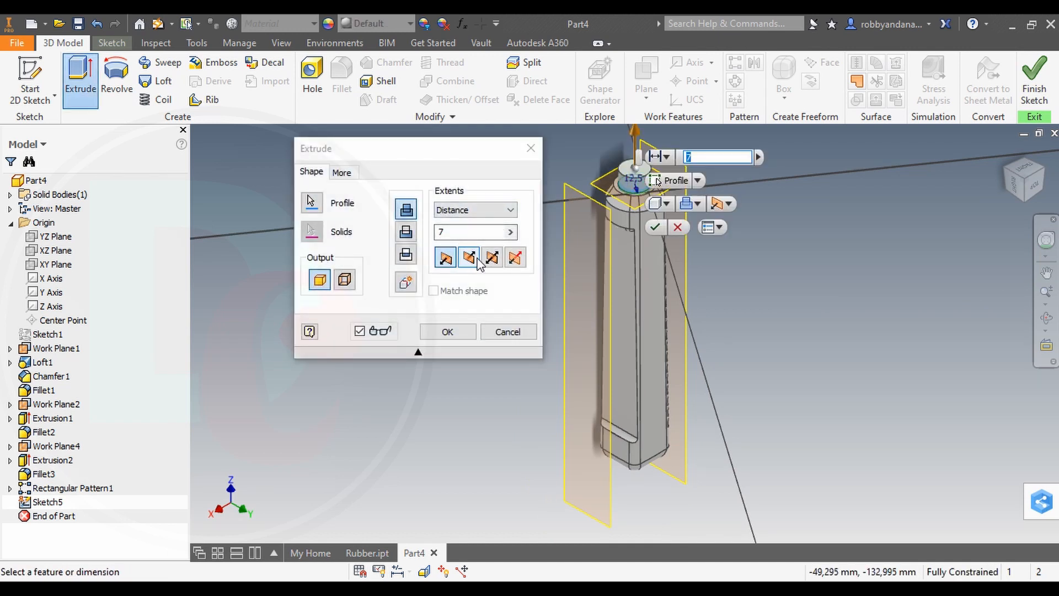
{"action": "left_click", "coordinate": [408, 231]}
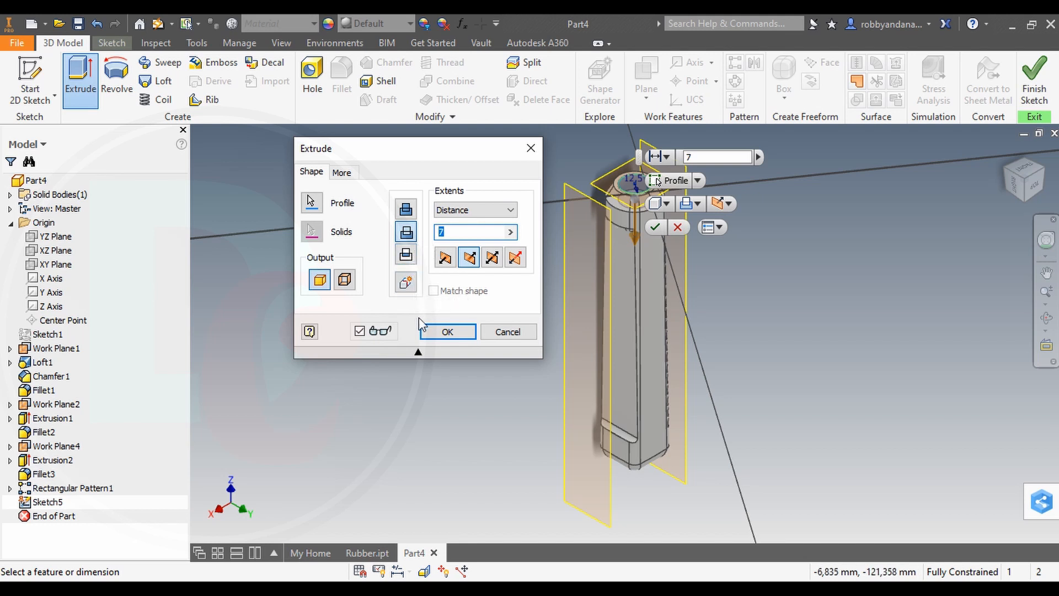
{"action": "type", "text": "120"}
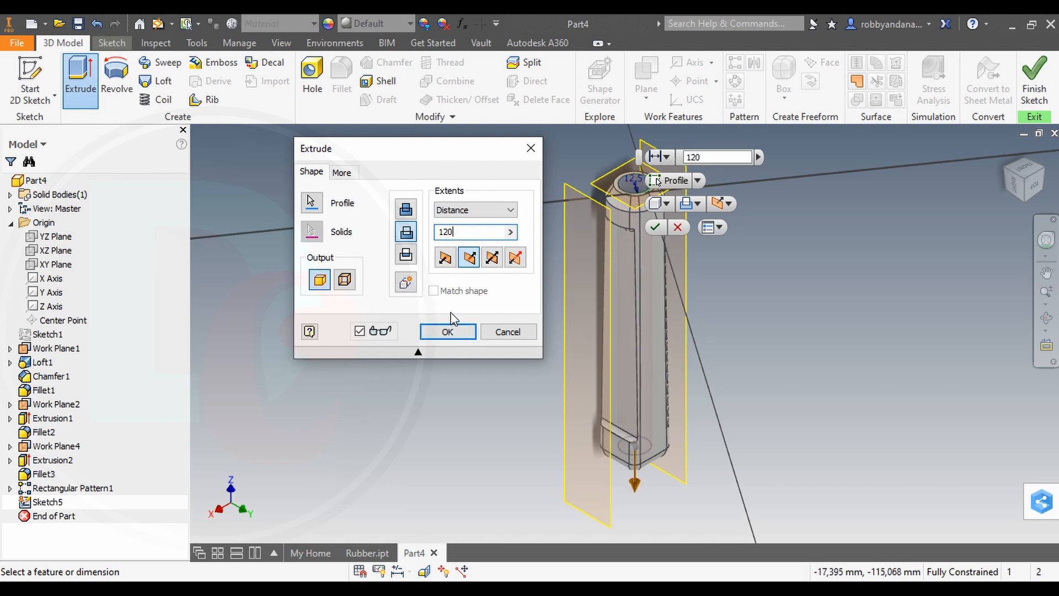
{"action": "left_click", "coordinate": [448, 331]}
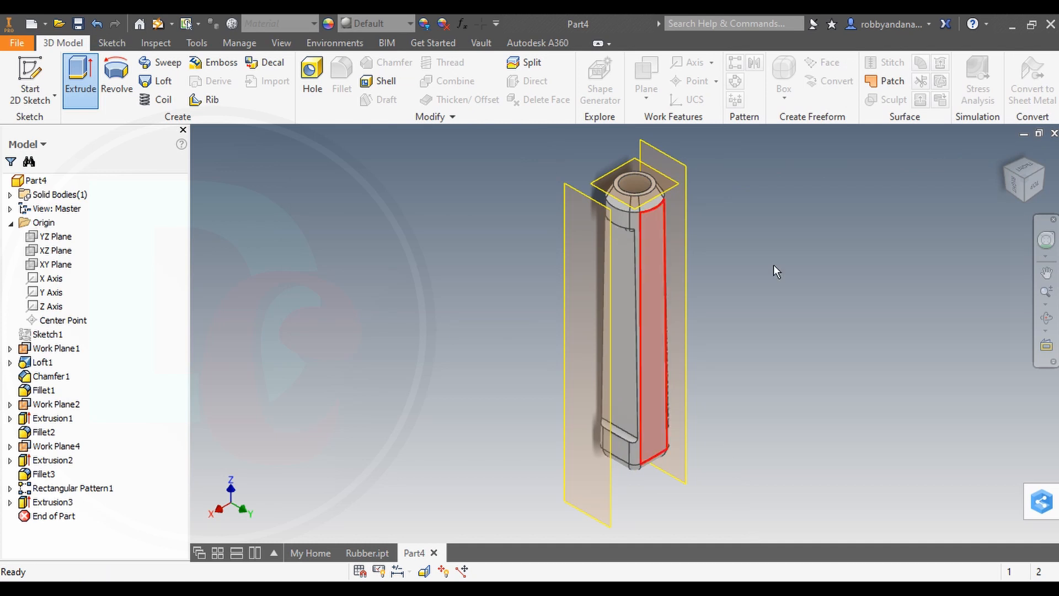
Apply the Rubber - Blue appearance to the whole grip part
{"action": "left_click", "coordinate": [1039, 176]}
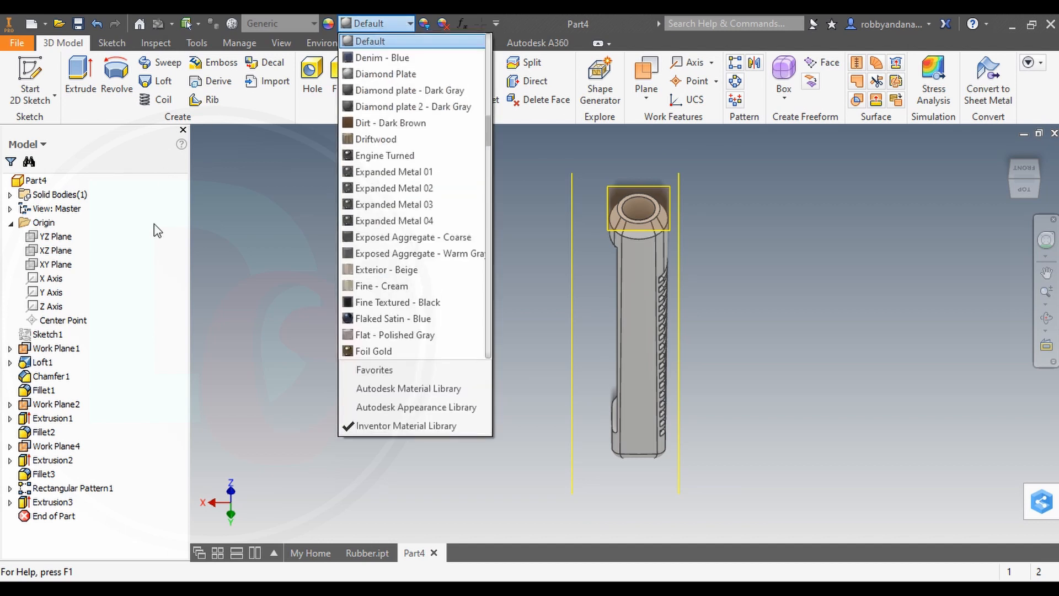
{"action": "left_click", "coordinate": [34, 180]}
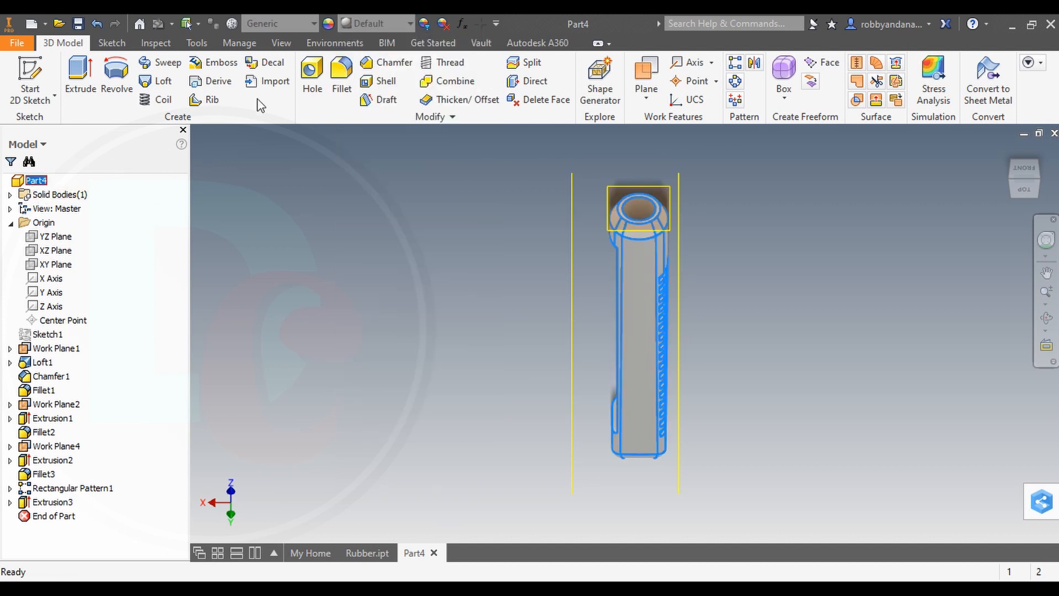
{"action": "left_click", "coordinate": [369, 23]}
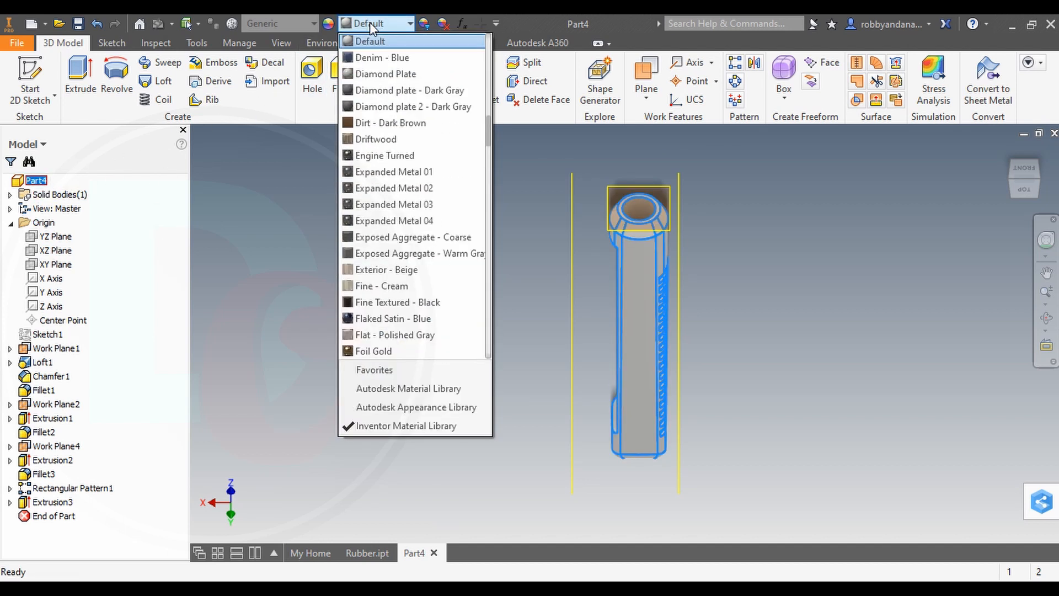
{"action": "type", "text": "ru"}
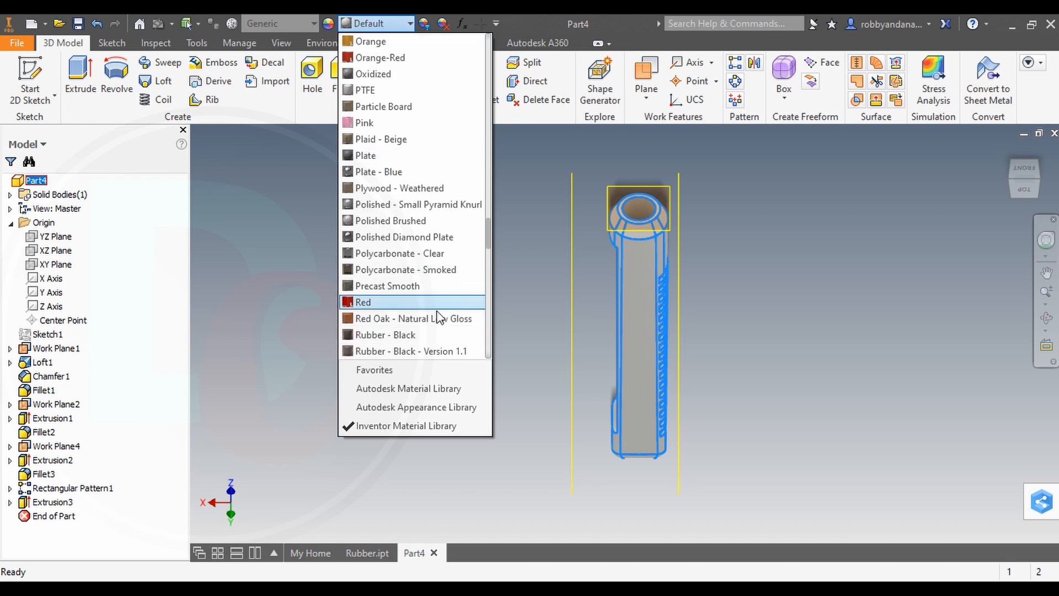
{"action": "scroll", "coordinate": [448, 351], "scroll_direction": "down", "scroll_amount": 1}
{"action": "left_click", "coordinate": [443, 351]}
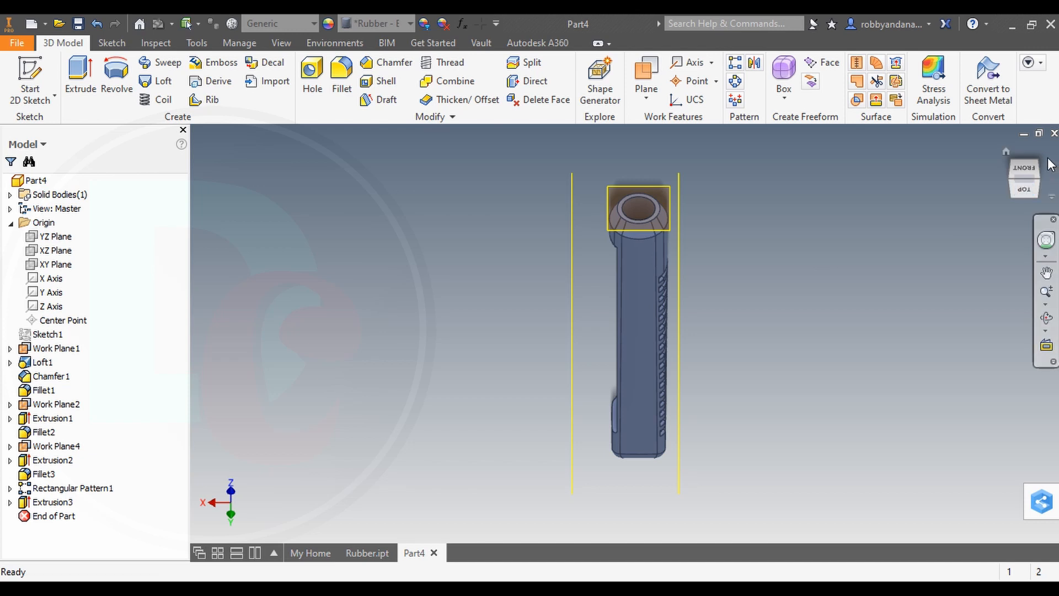
Adjust the whole part's rubber appearance to a near-black colour with RGB values 40, 40, 40
{"action": "left_click", "coordinate": [424, 23]}
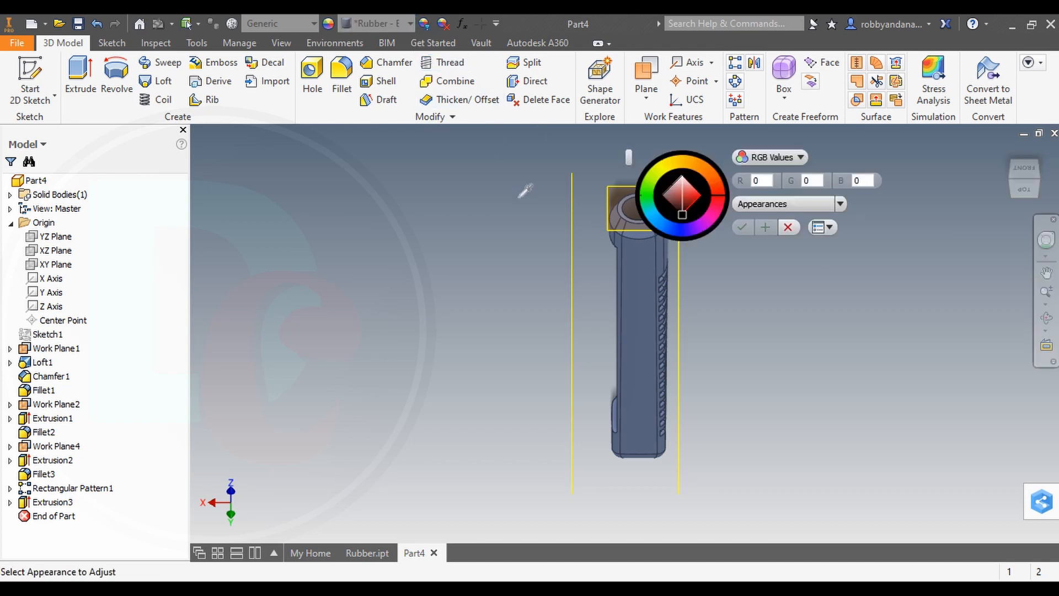
{"action": "left_click", "coordinate": [690, 201]}
{"action": "left_click_drag", "start_coordinate": [690, 200], "coordinate": [683, 215]}
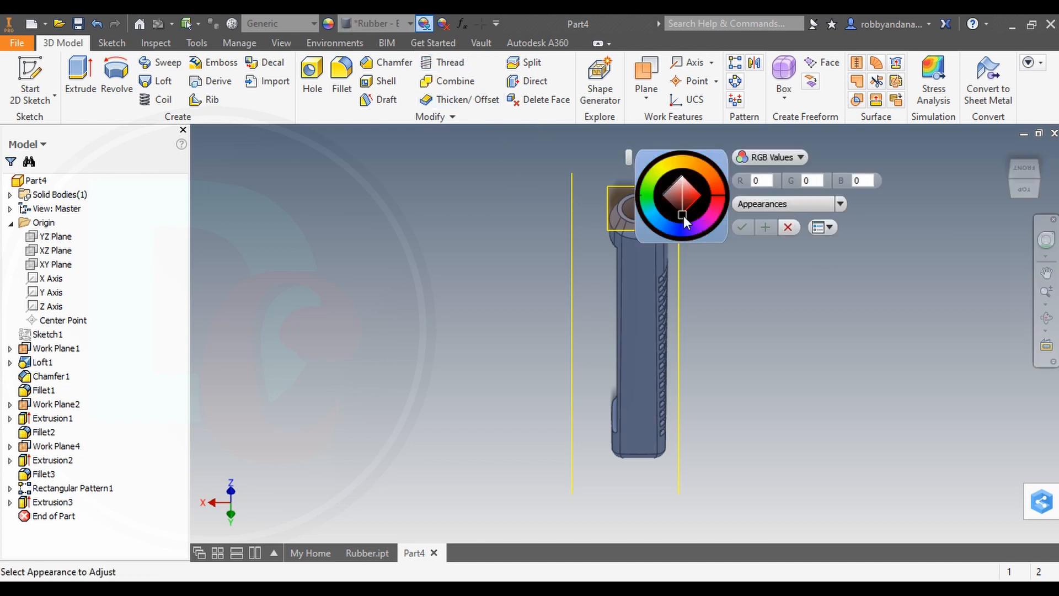
{"action": "left_click", "coordinate": [42, 177]}
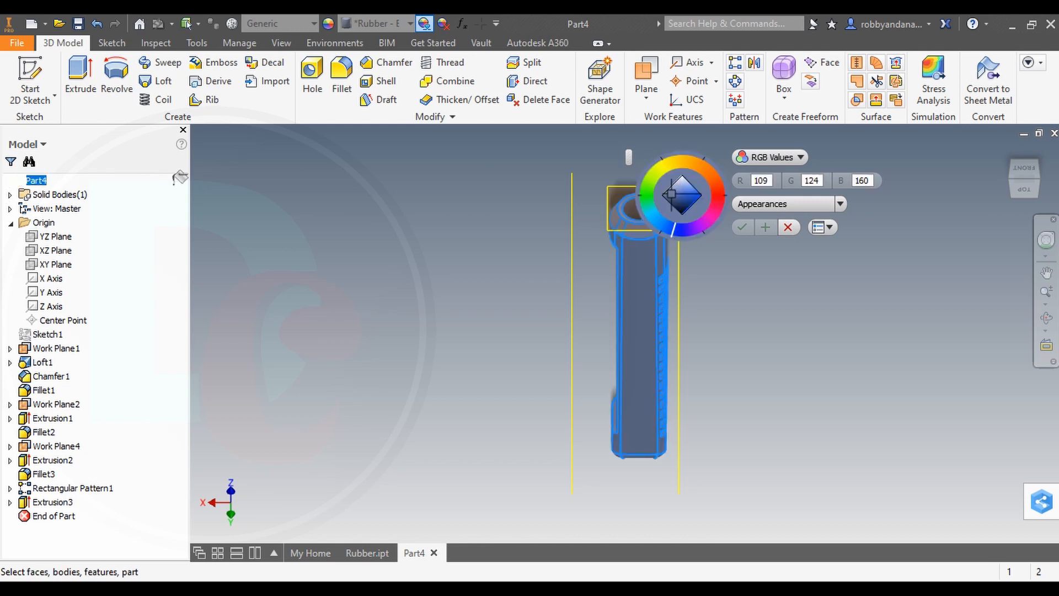
{"action": "left_click", "coordinate": [678, 205]}
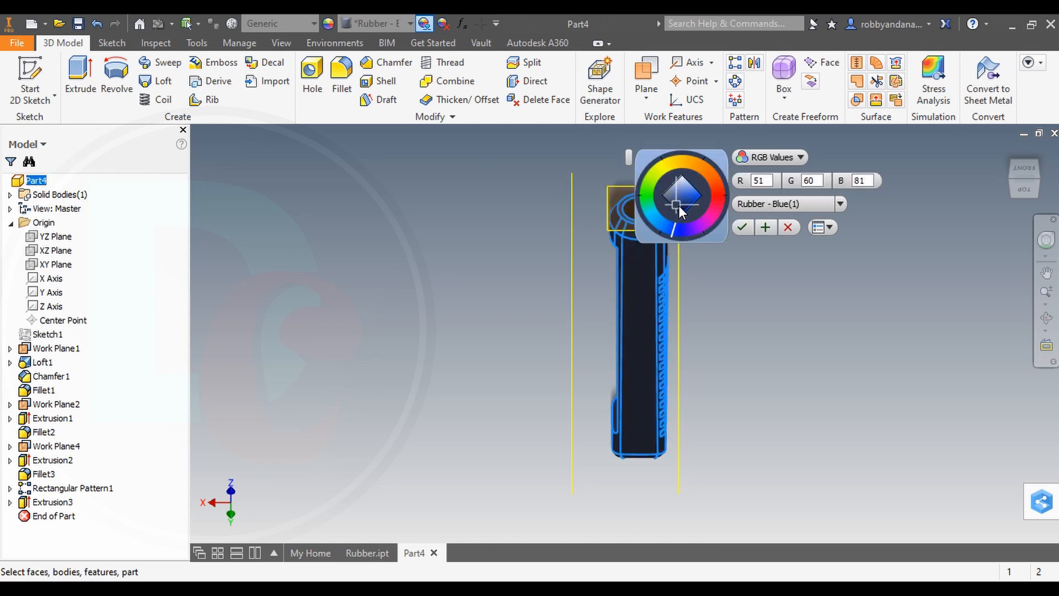
{"action": "left_click_drag", "start_coordinate": [678, 205], "coordinate": [666, 207]}
{"action": "left_click", "coordinate": [673, 216]}
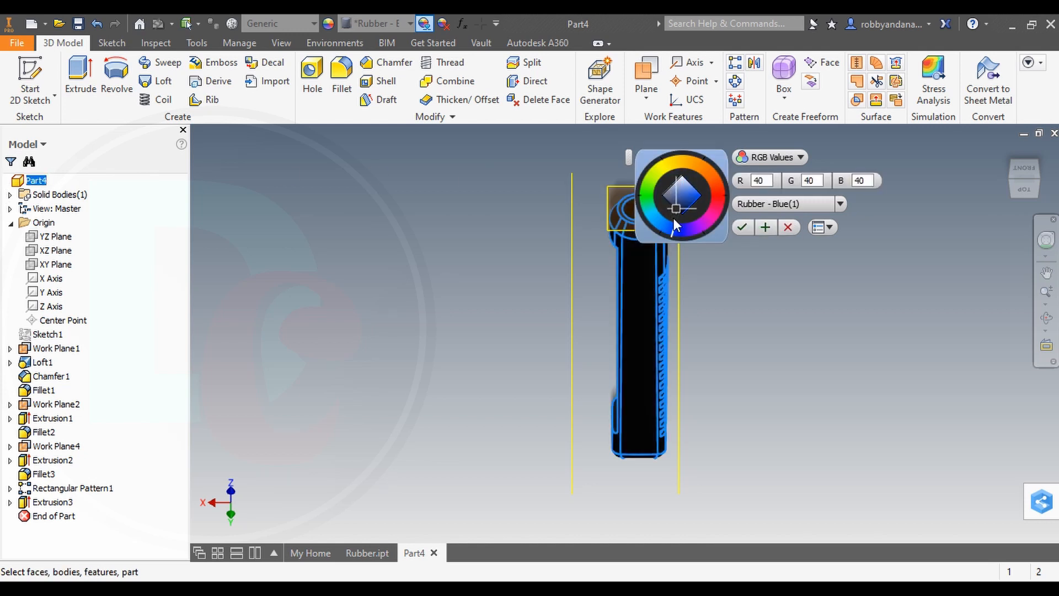
{"action": "left_click", "coordinate": [744, 227]}
Hide all work features so that only the finished grip body is shown, and inspect its recessed side
{"action": "left_click", "coordinate": [1005, 168]}
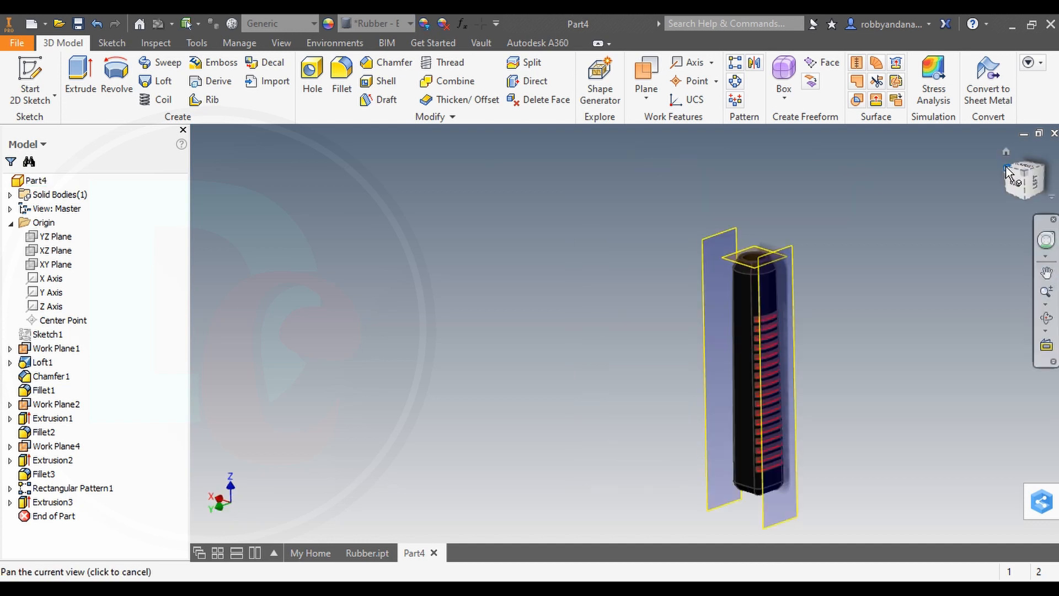
{"action": "mouse_move", "coordinate": [1025, 177]}
{"action": "left_mouse_down"}
{"action": "mouse_move", "coordinate": [987, 212]}
{"action": "mouse_move", "coordinate": [993, 232]}
{"action": "mouse_move", "coordinate": [977, 216]}
{"action": "mouse_move", "coordinate": [1047, 254]}
{"action": "left_mouse_up"}
{"action": "mouse_move", "coordinate": [625, 333]}
{"action": "middle_mouse_down", "text": "shift"}
{"action": "mouse_move", "coordinate": [656, 323]}
{"action": "mouse_move", "coordinate": [593, 359]}
{"action": "mouse_move", "coordinate": [590, 270]}
{"action": "middle_mouse_up", "text": "shift"}
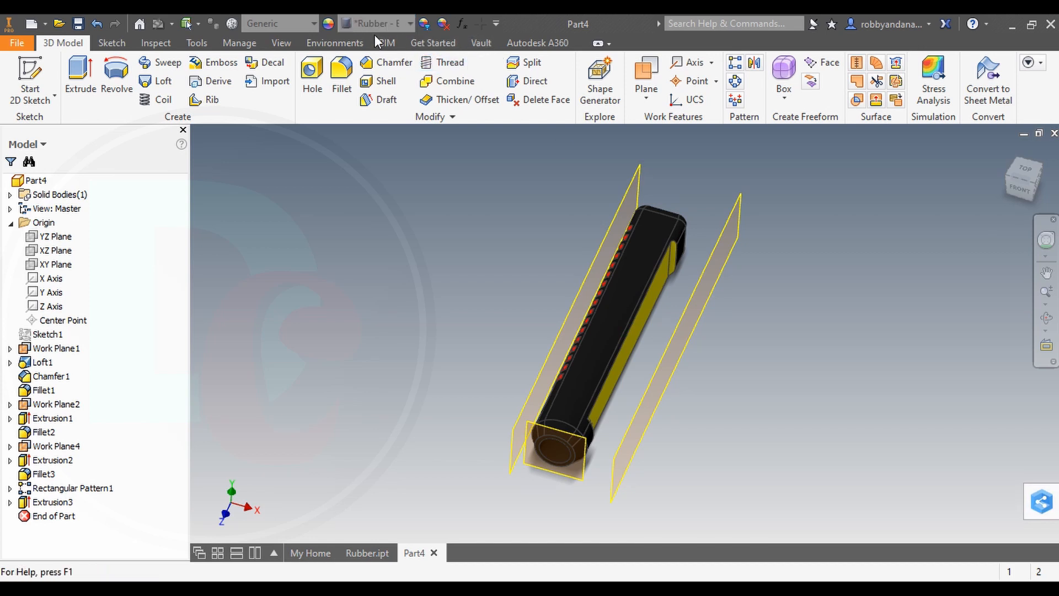
{"action": "left_click", "coordinate": [285, 25]}
{"action": "left_click", "coordinate": [447, 161]}
{"action": "left_click", "coordinate": [286, 41]}
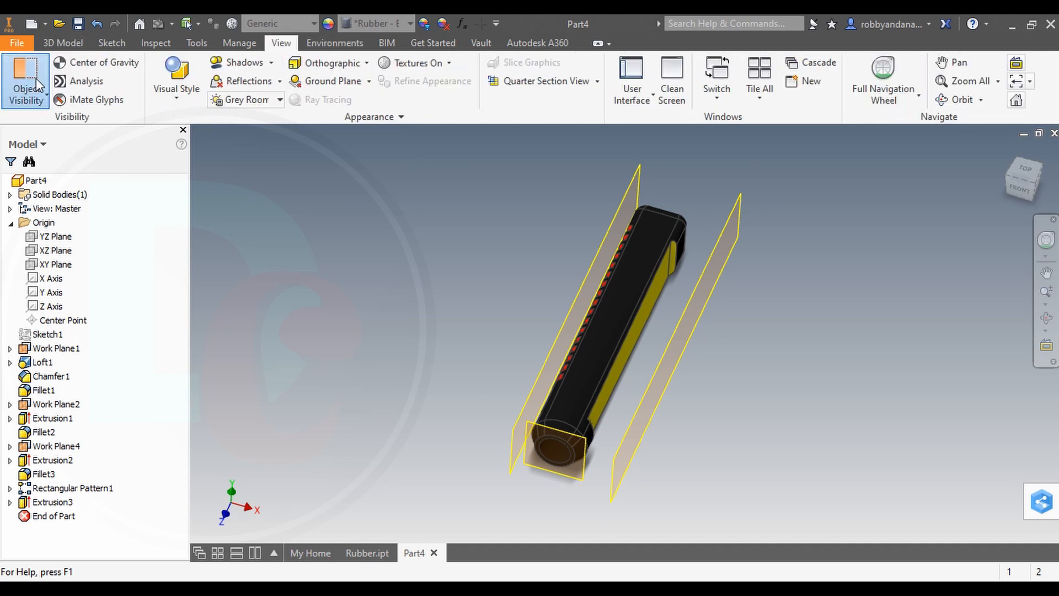
{"action": "left_click", "coordinate": [35, 79]}
{"action": "left_click", "coordinate": [33, 119]}
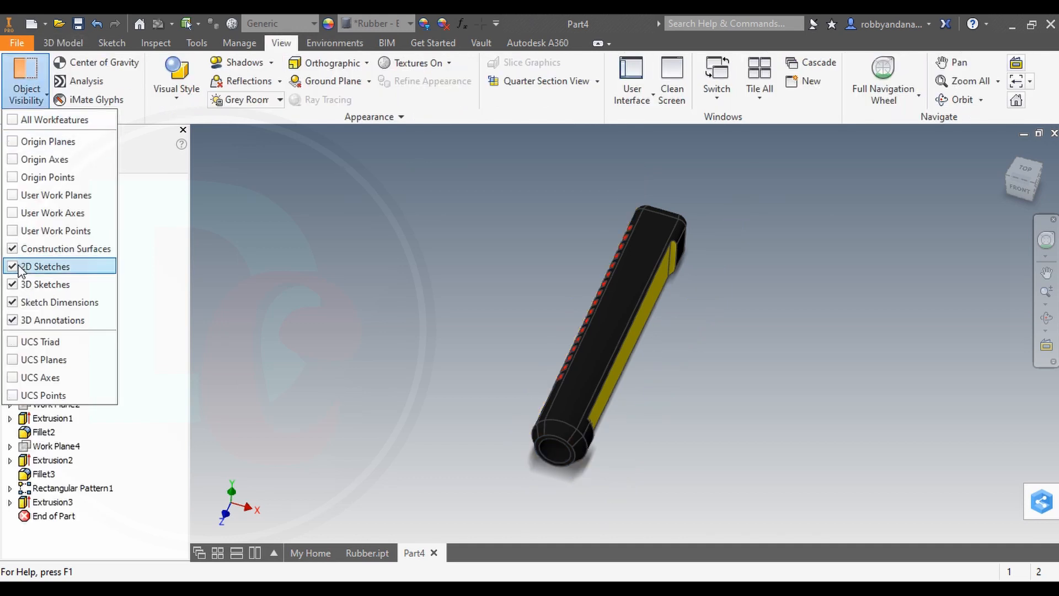
{"action": "left_click", "coordinate": [205, 266]}
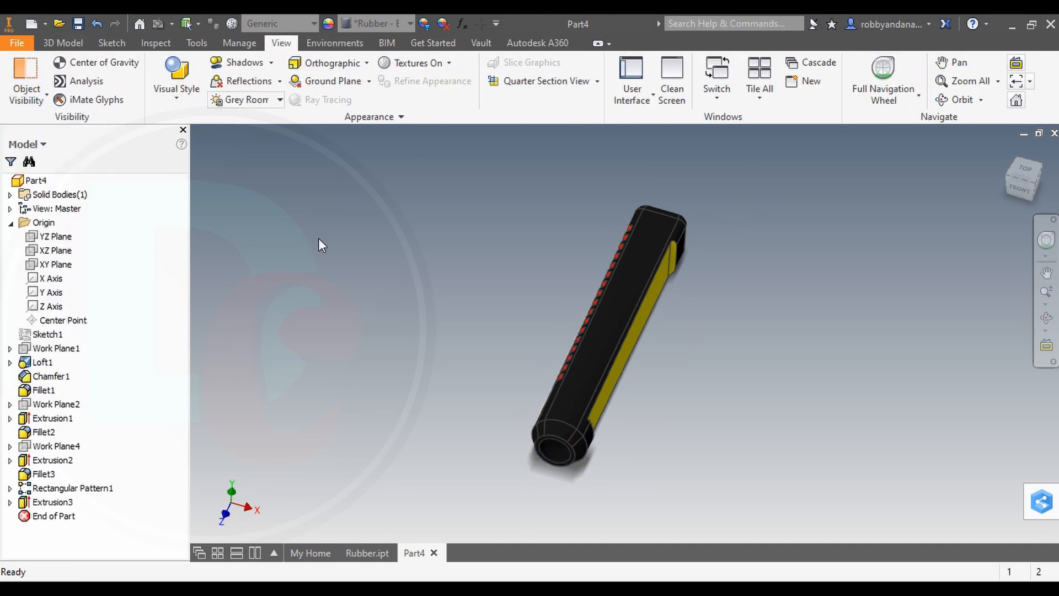
{"action": "left_click", "coordinate": [1034, 184]}
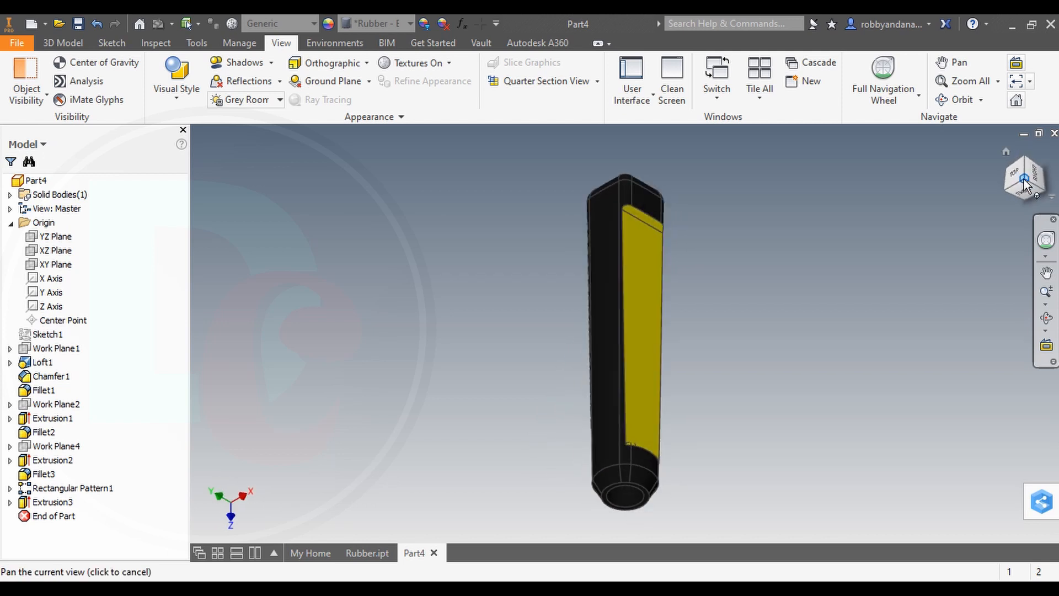
{"action": "left_click", "coordinate": [1008, 188]}
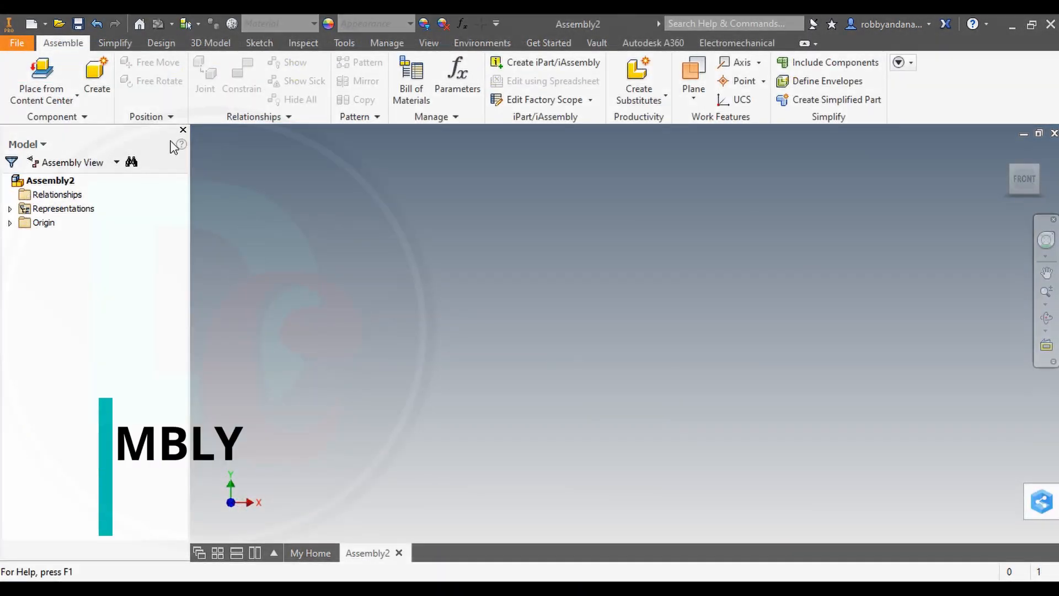
Place one instance of the Hammer oke part from the Hammer folder in the empty assembly
{"action": "left_click", "coordinate": [37, 100]}
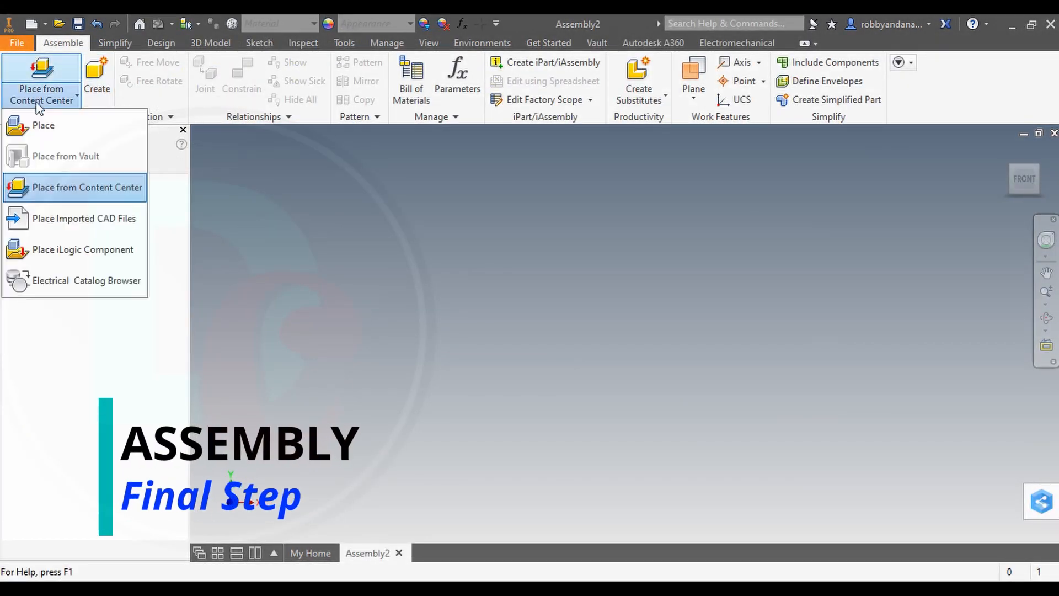
{"action": "left_click", "coordinate": [55, 125]}
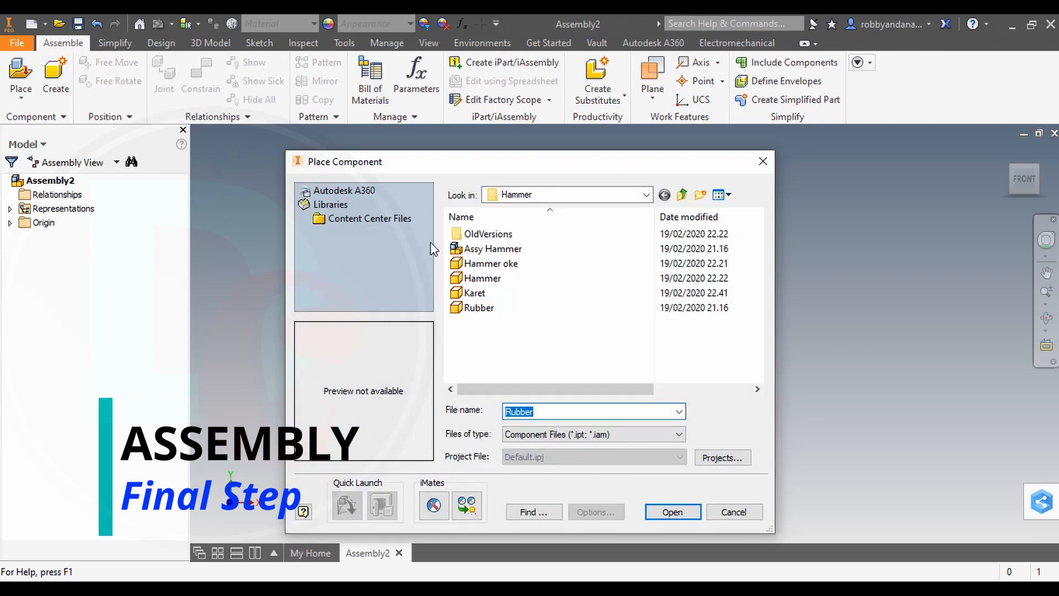
{"action": "left_click", "coordinate": [496, 264]}
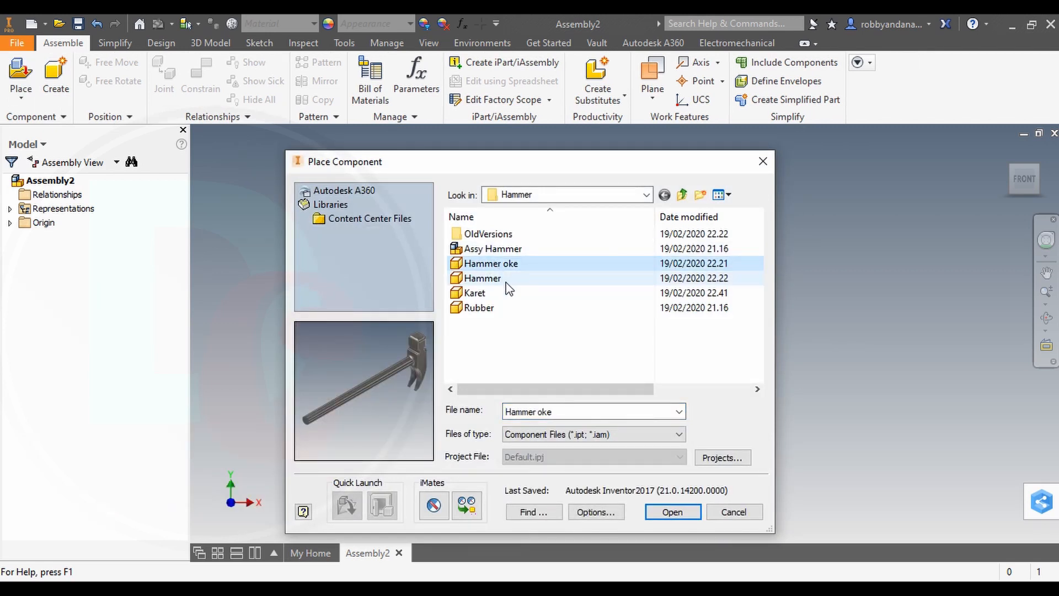
{"action": "right_click", "coordinate": [506, 291]}
{"action": "left_click", "coordinate": [673, 512]}
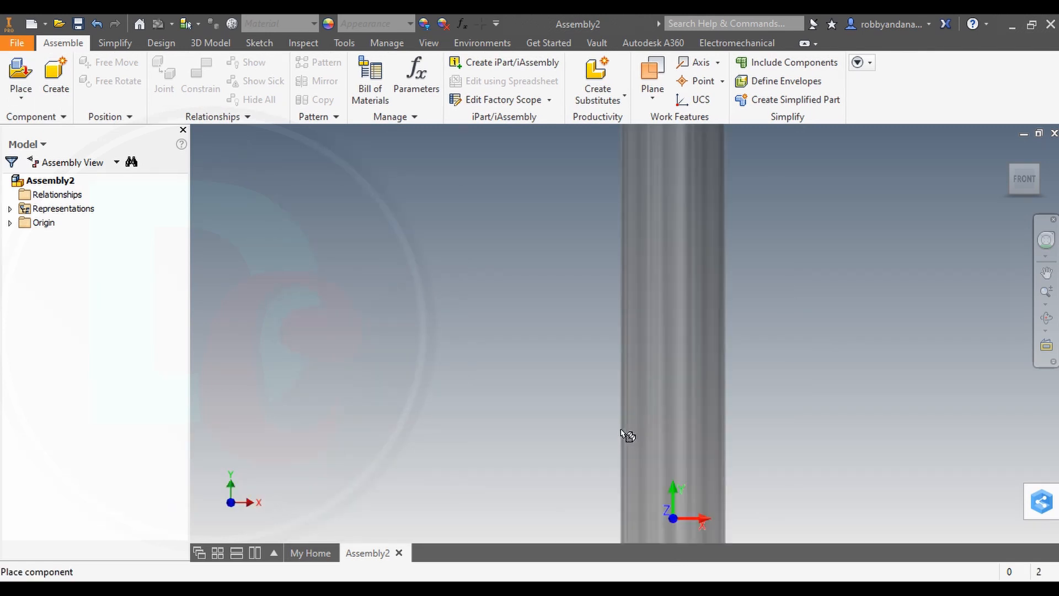
{"action": "scroll", "coordinate": [628, 435], "scroll_direction": "up", "scroll_amount": 8}
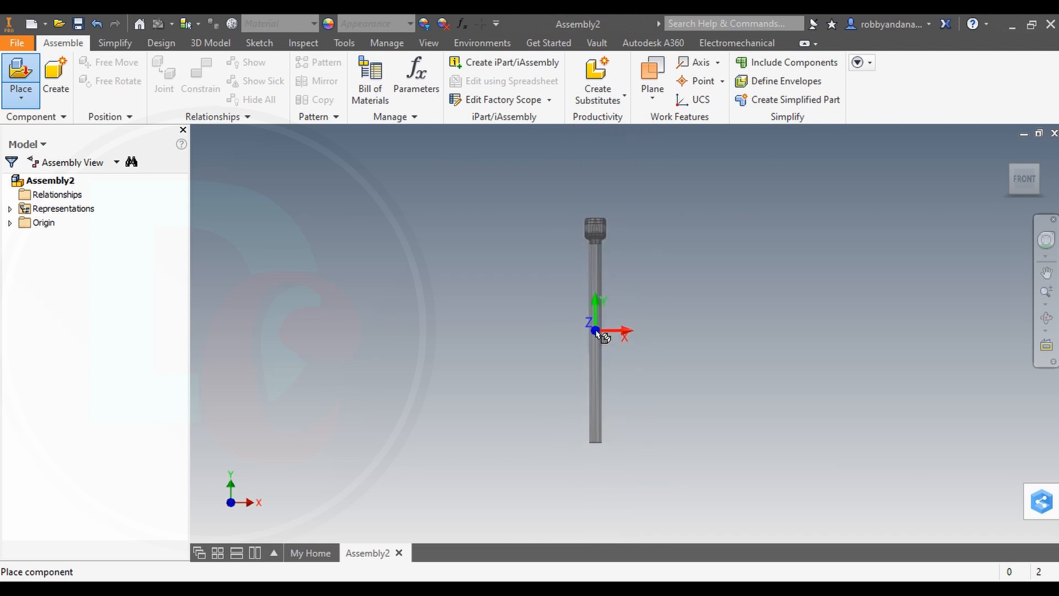
{"action": "left_click", "coordinate": [599, 330]}
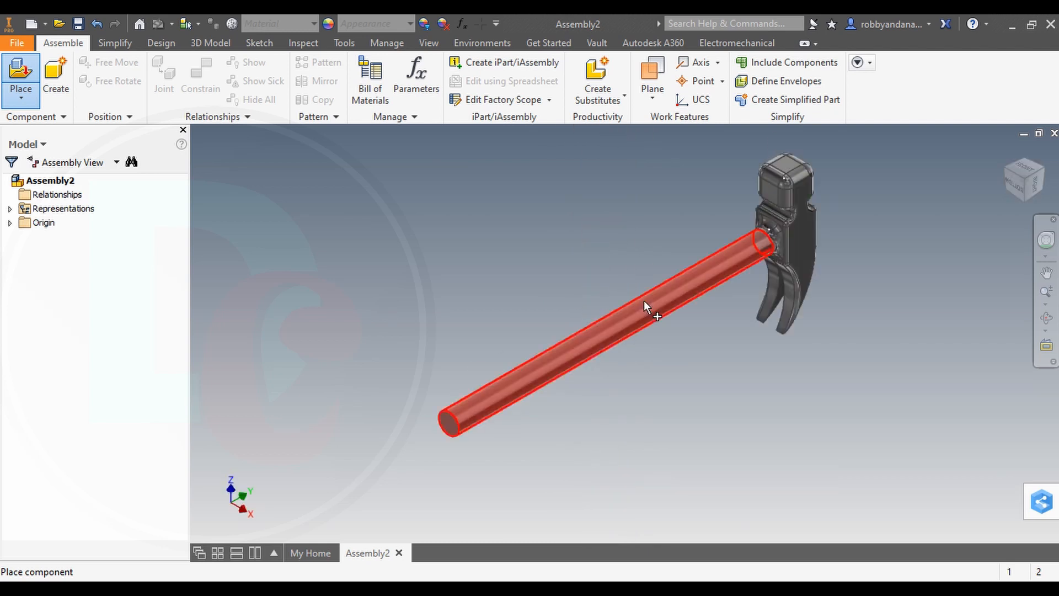
{"action": "right_click", "coordinate": [644, 301]}
{"action": "left_click", "coordinate": [693, 306]}
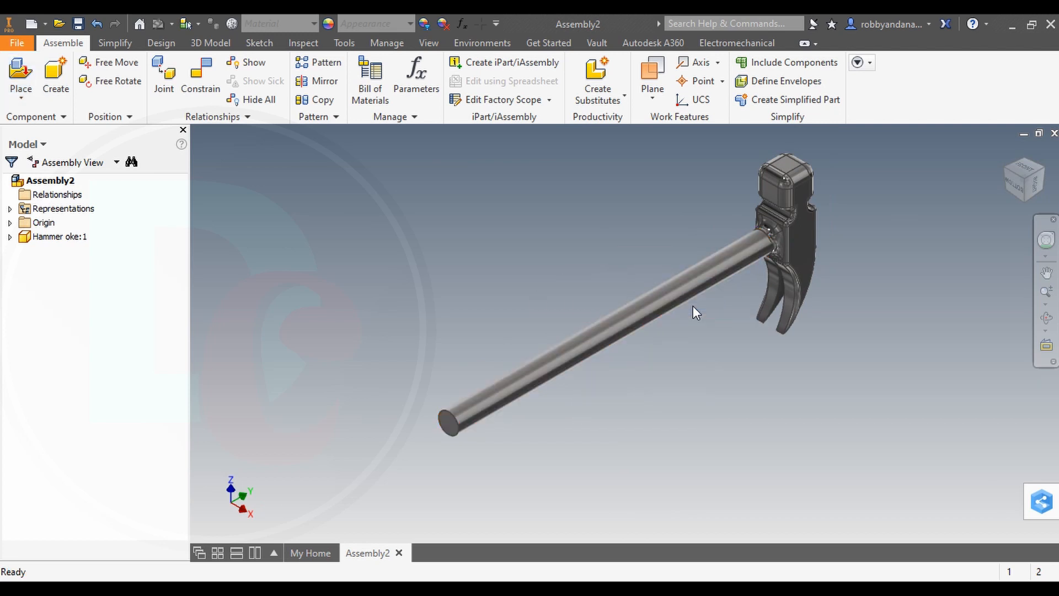
Choose the Karet part from the Hammer folder for placement in the assembly
{"action": "scroll", "coordinate": [692, 310], "scroll_direction": "up", "scroll_amount": 3}
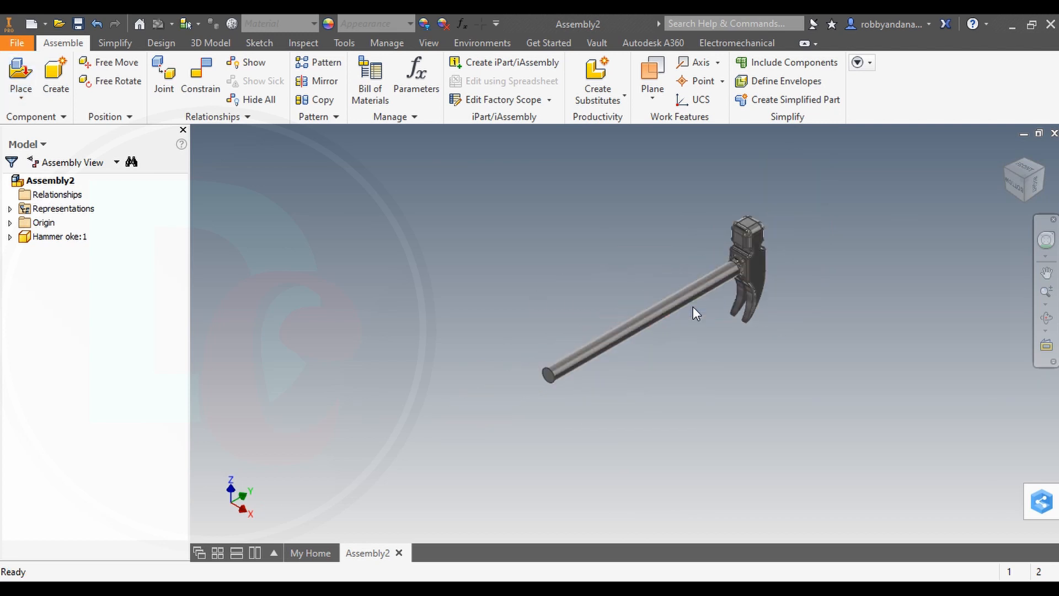
{"action": "left_click", "coordinate": [21, 77]}
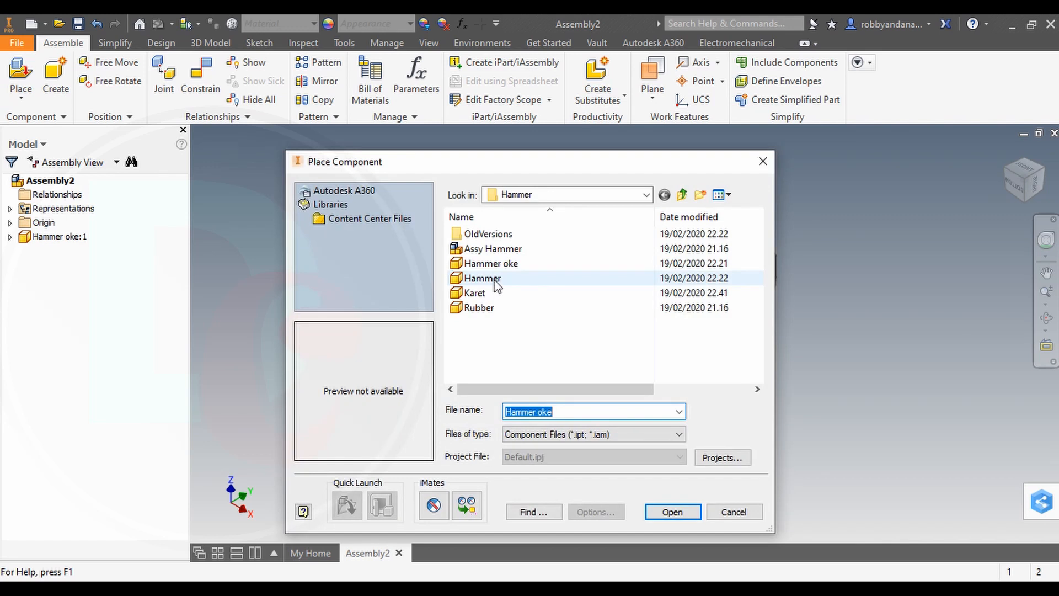
{"action": "left_click", "coordinate": [483, 292]}
{"action": "left_click", "coordinate": [671, 510]}
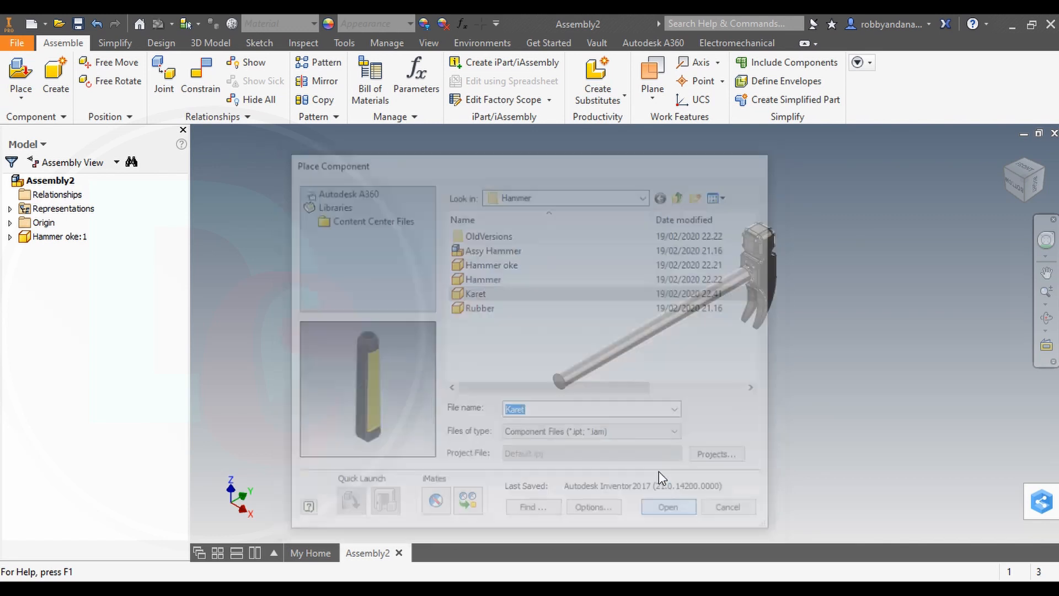
Rotate the grip 90° about X three times and 90° about Z once, and place one instance of it beside the hammer's handle
{"action": "right_click", "coordinate": [501, 325]}
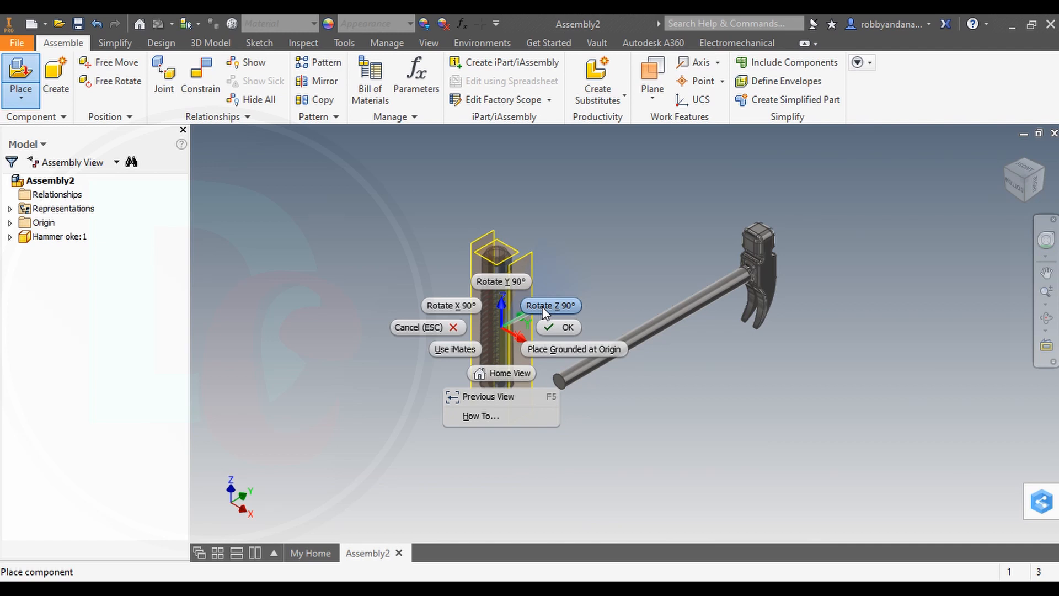
{"action": "left_click", "coordinate": [461, 306]}
{"action": "right_click", "coordinate": [475, 322]}
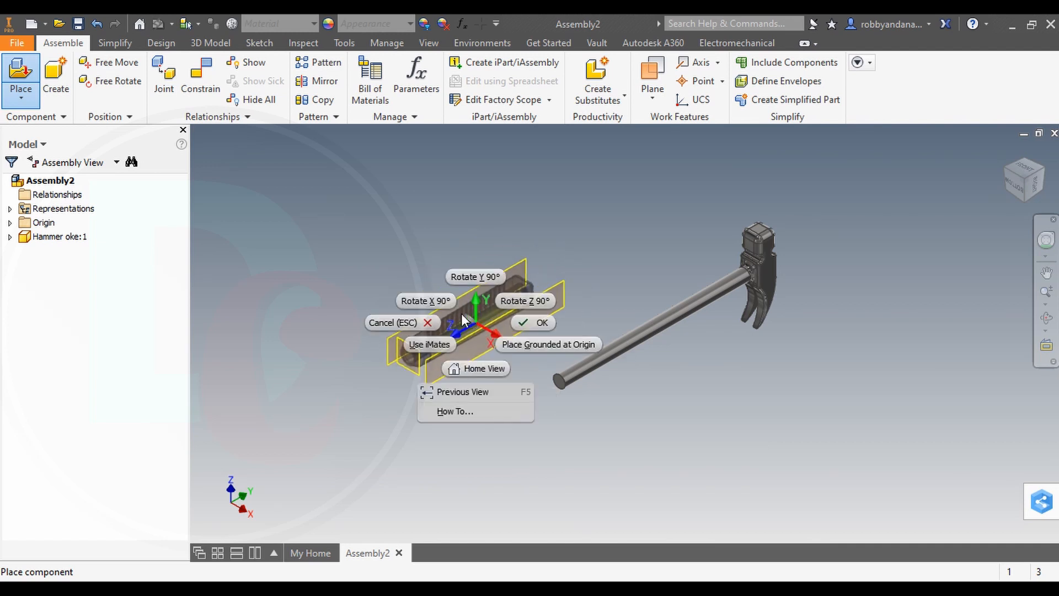
{"action": "left_click", "coordinate": [444, 299]}
{"action": "right_click", "coordinate": [444, 299]}
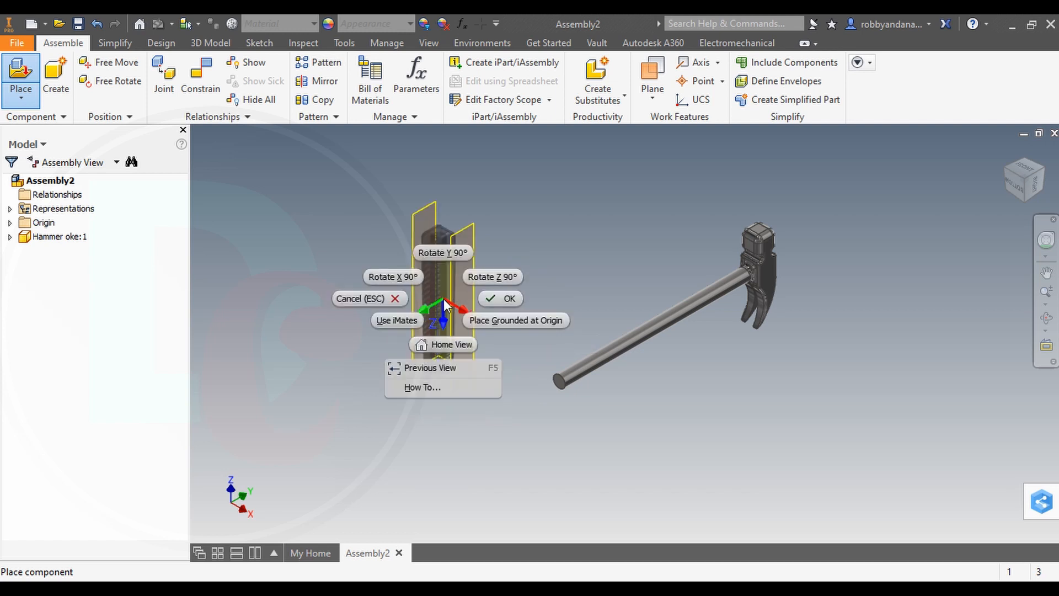
{"action": "left_click", "coordinate": [407, 282]}
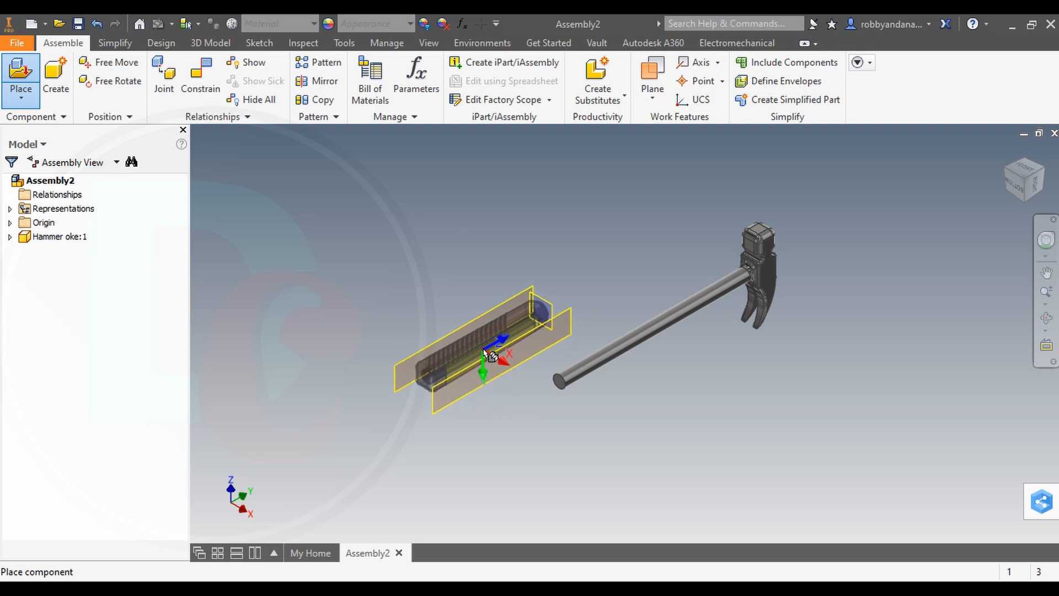
{"action": "right_click", "coordinate": [484, 353]}
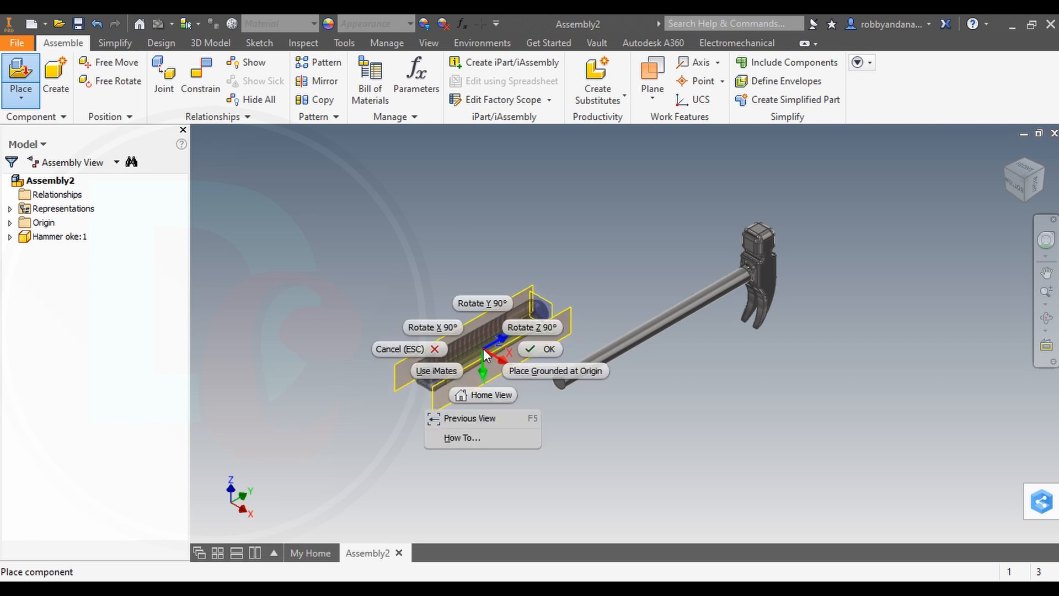
{"action": "left_click", "coordinate": [528, 328]}
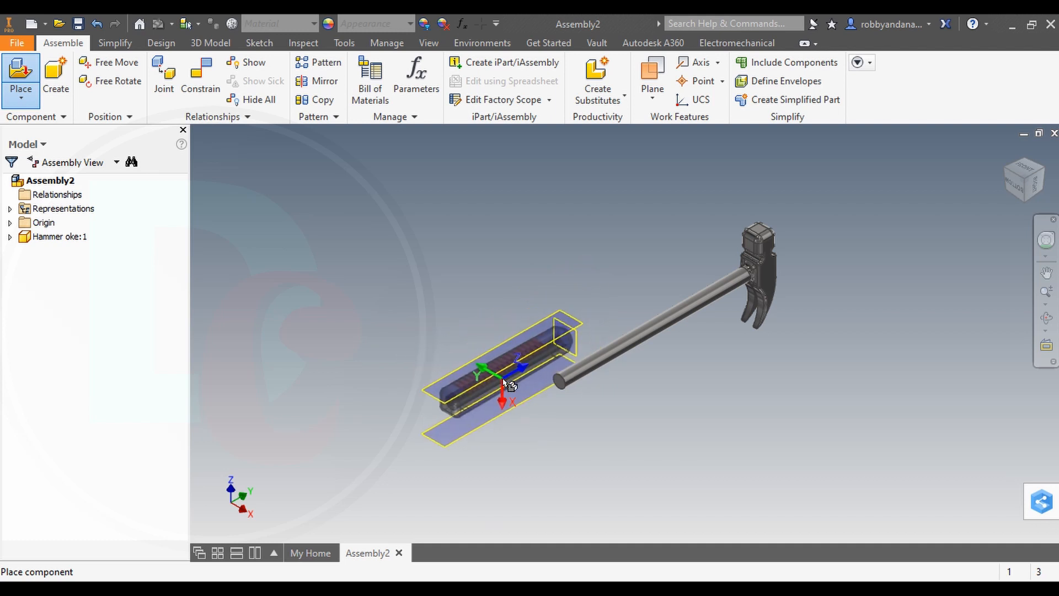
{"action": "left_click", "coordinate": [502, 379]}
{"action": "right_click", "coordinate": [485, 293]}
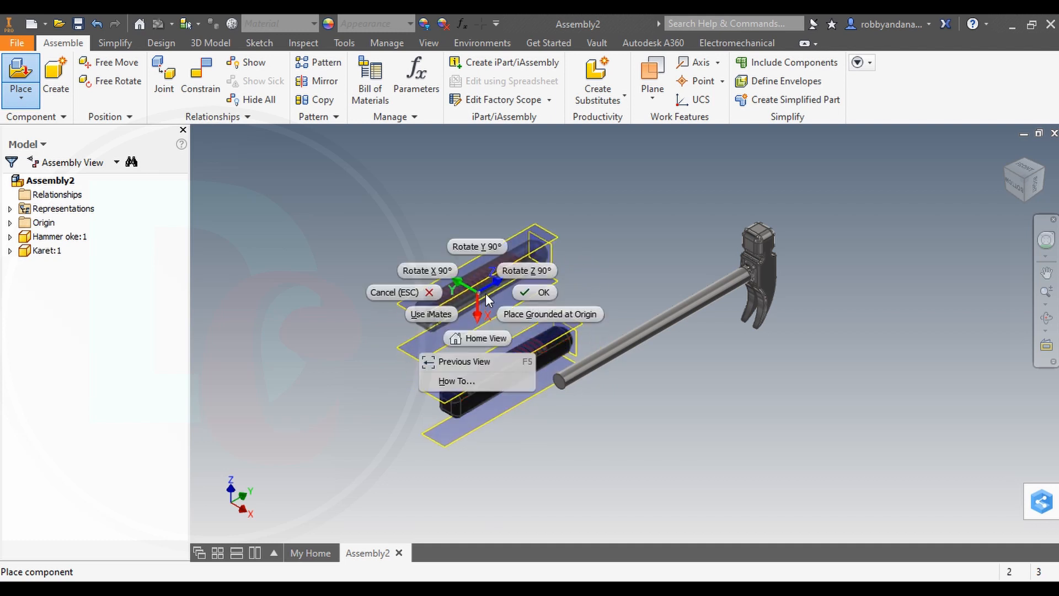
{"action": "left_click", "coordinate": [527, 294]}
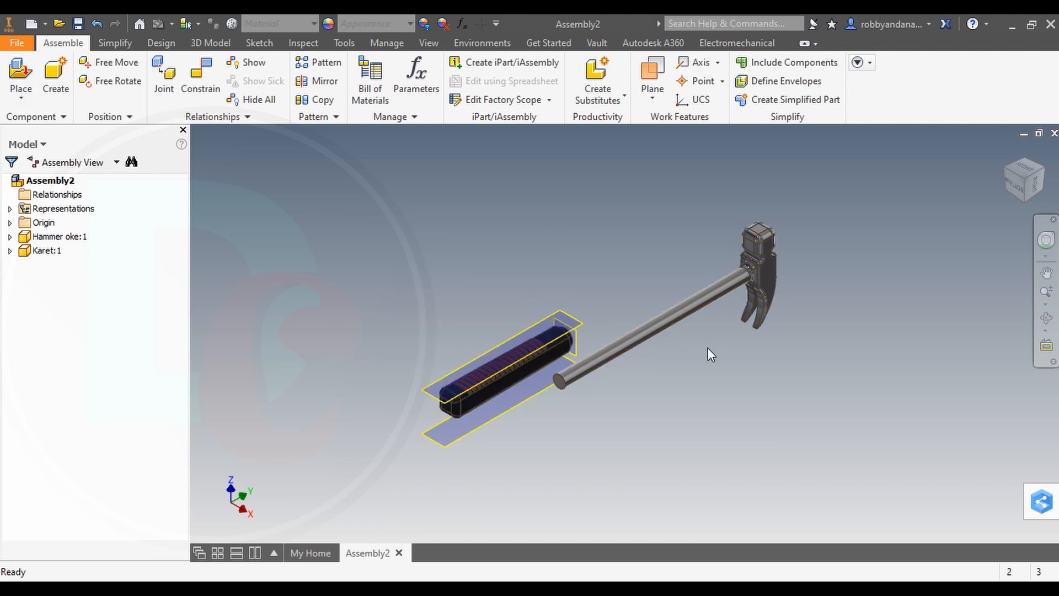
Constrain the inner end face of the grip's bore to the free end face of the hammer's handle with a 0 mm offset mate
{"action": "left_click_drag", "start_coordinate": [1021, 184], "coordinate": [904, 202]}
{"action": "middle_click_drag", "start_coordinate": [904, 202], "coordinate": [750, 256], "text": "shift"}
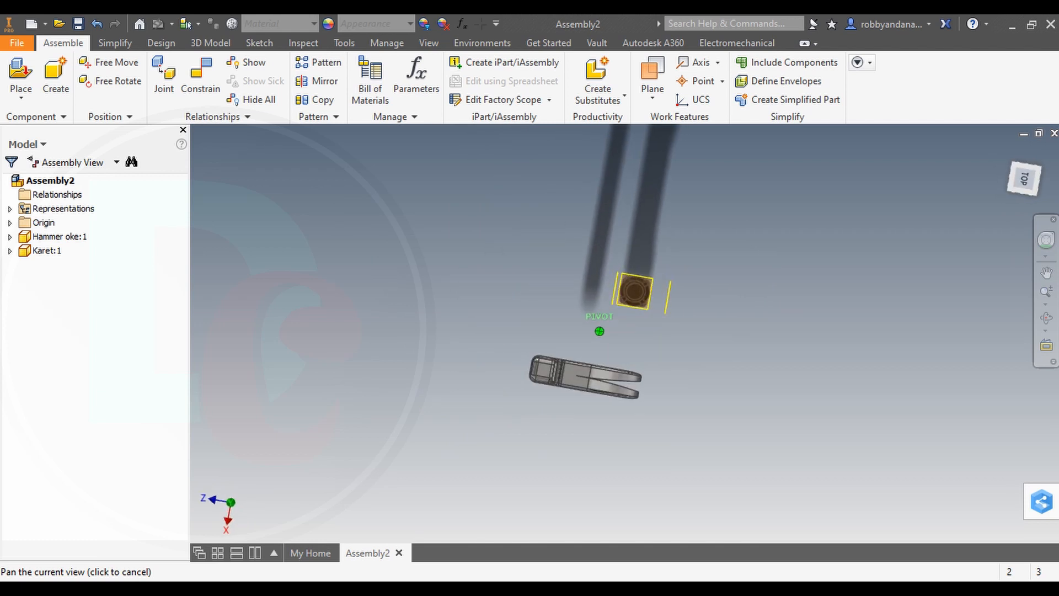
{"action": "left_click_drag", "start_coordinate": [973, 211], "coordinate": [970, 200]}
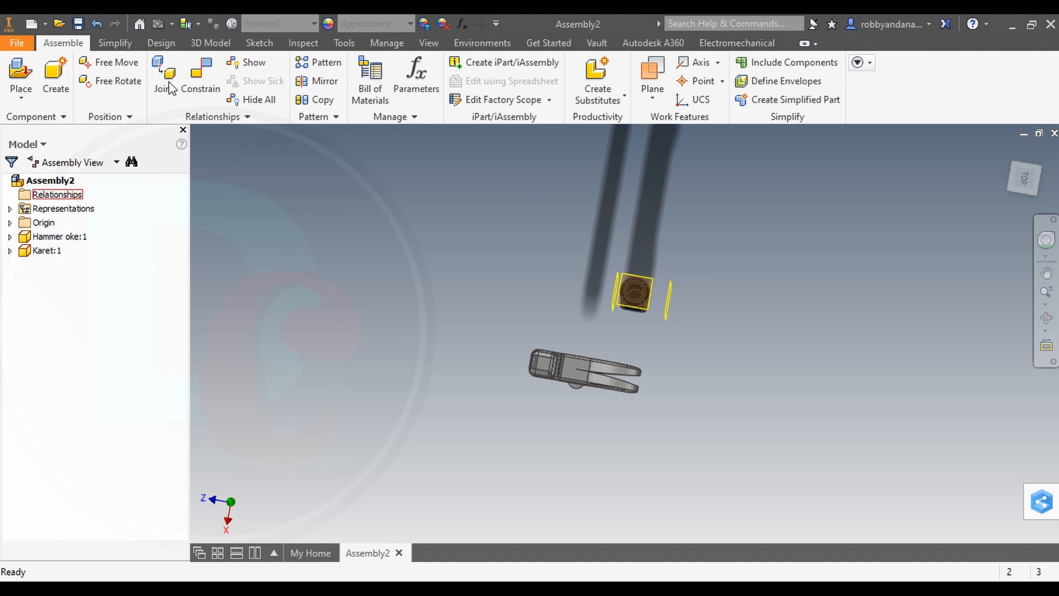
{"action": "left_click", "coordinate": [638, 298]}
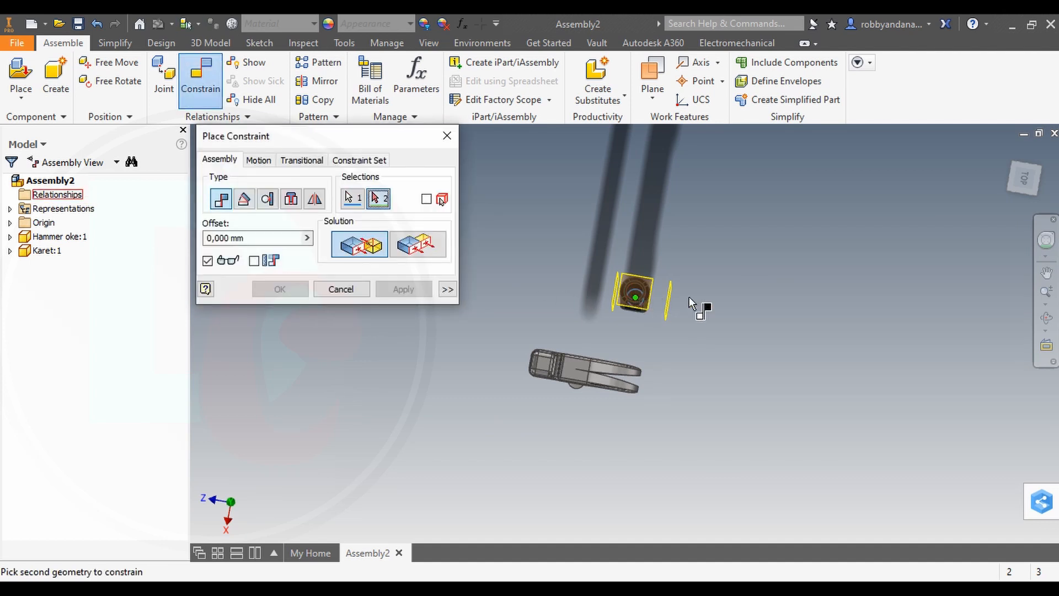
{"action": "key", "text": "F2"}
{"action": "left_click", "coordinate": [1015, 171]}
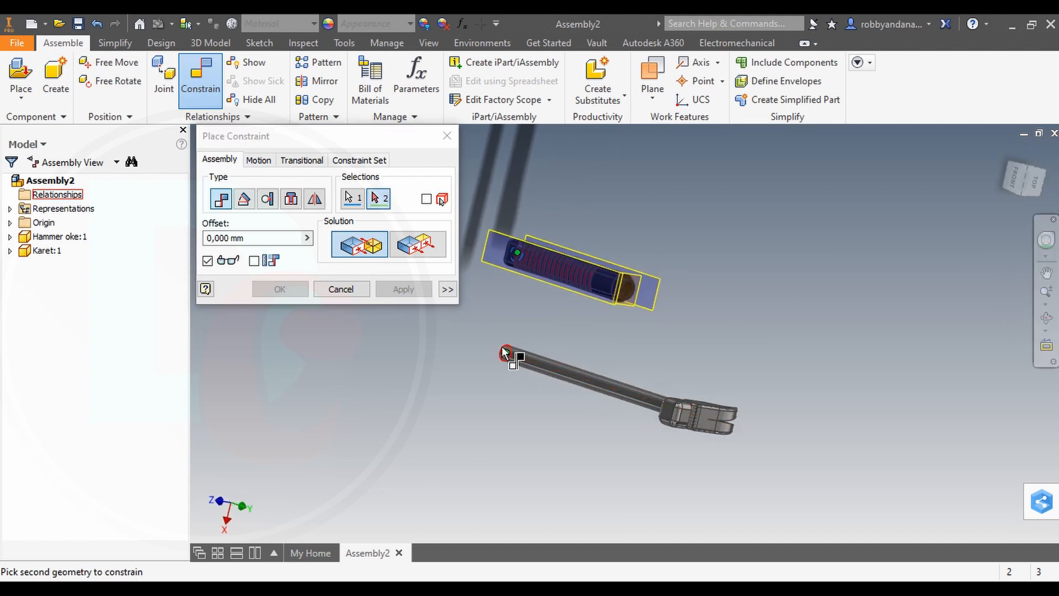
{"action": "left_click", "coordinate": [505, 353]}
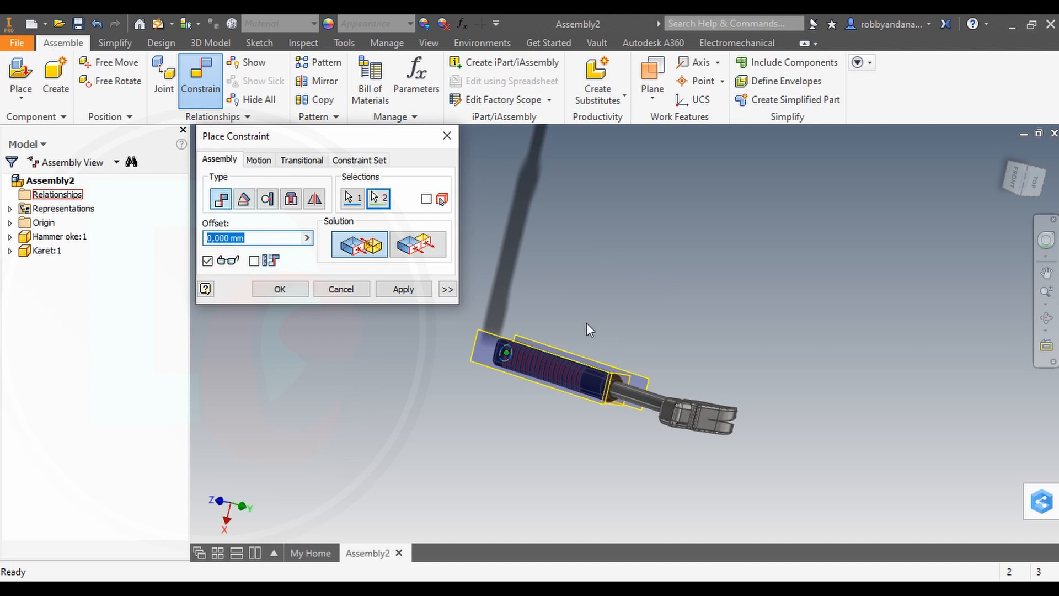
{"action": "left_click", "coordinate": [404, 289]}
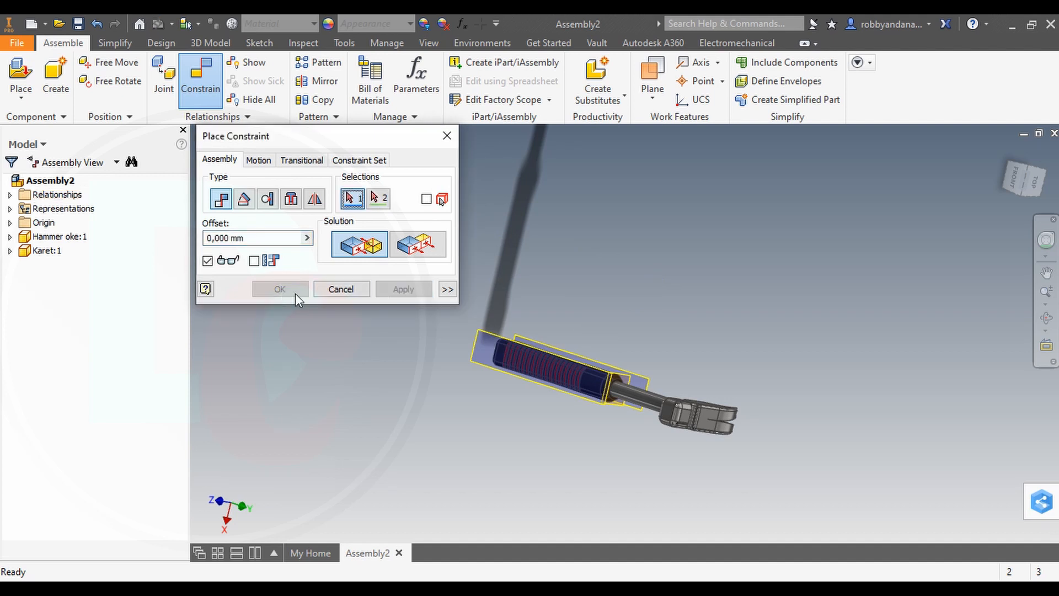
{"action": "left_click", "coordinate": [333, 291]}
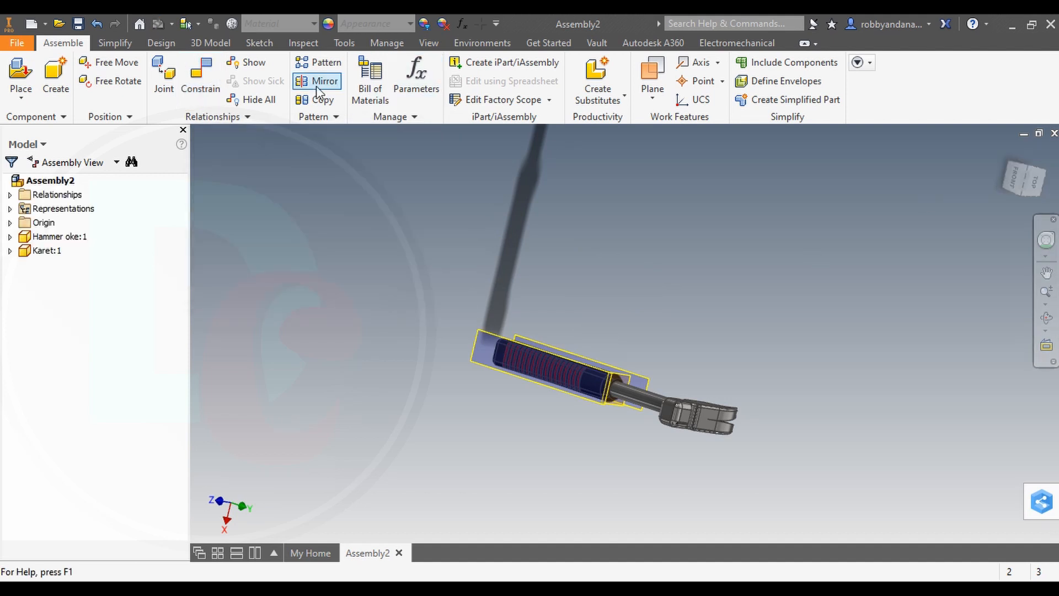
Hide all work features in the assembly and show the finished hammer upright in a corner view
{"action": "left_click", "coordinate": [429, 43]}
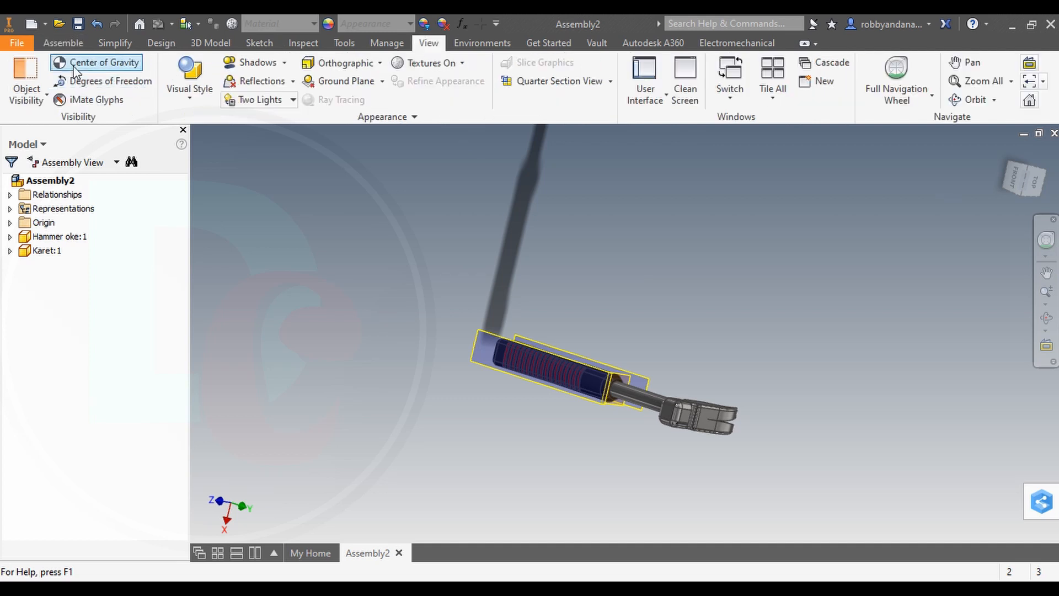
{"action": "left_click", "coordinate": [22, 81]}
{"action": "left_click", "coordinate": [53, 120]}
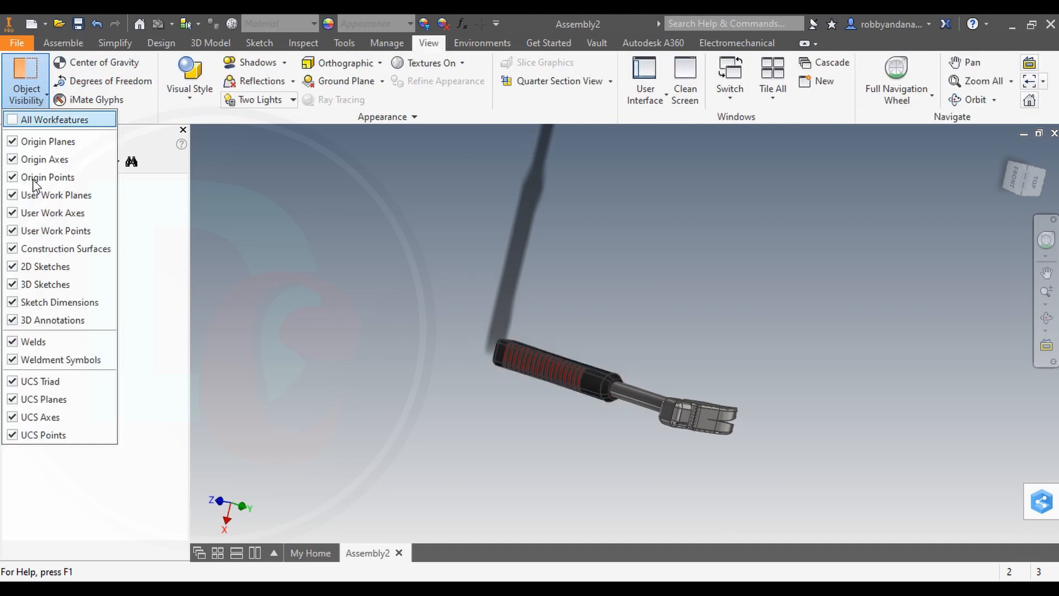
{"action": "left_click", "coordinate": [1024, 192]}
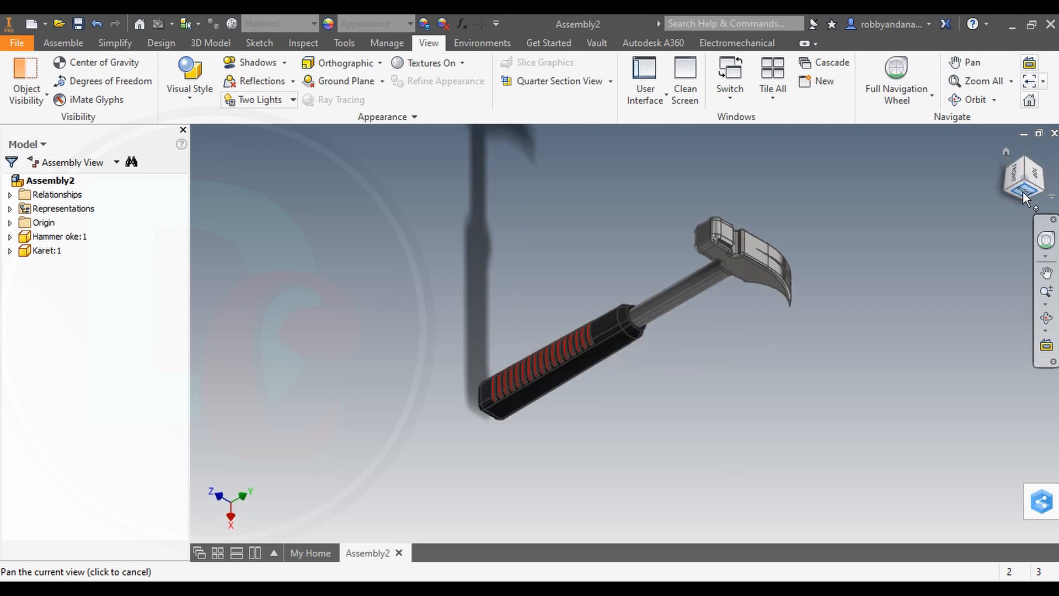
{"action": "left_click_drag", "start_coordinate": [964, 174], "coordinate": [941, 200]}
{"action": "mouse_move", "coordinate": [941, 200]}
{"action": "middle_mouse_down", "text": "shift"}
{"action": "mouse_move", "coordinate": [960, 183]}
{"action": "mouse_move", "coordinate": [975, 205]}
{"action": "mouse_move", "coordinate": [946, 219]}
{"action": "middle_mouse_up", "text": "shift"}
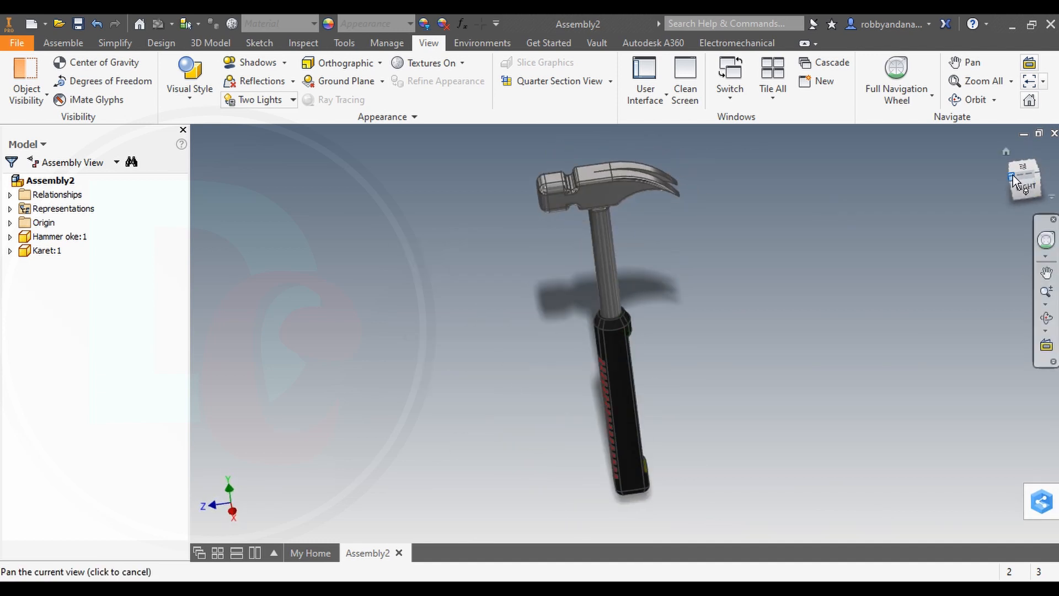
{"action": "left_click", "coordinate": [1013, 180]}
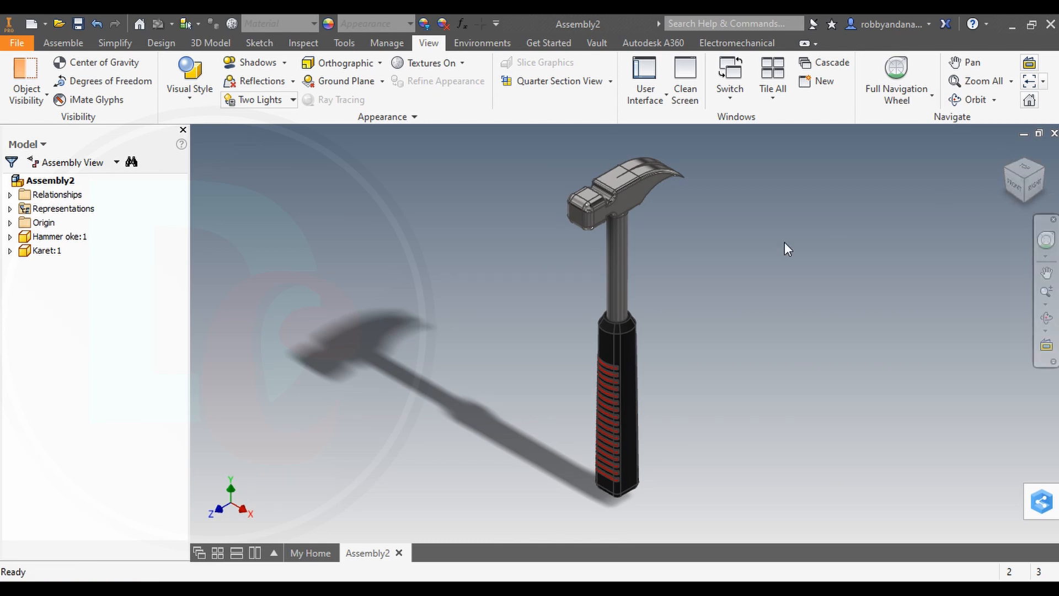